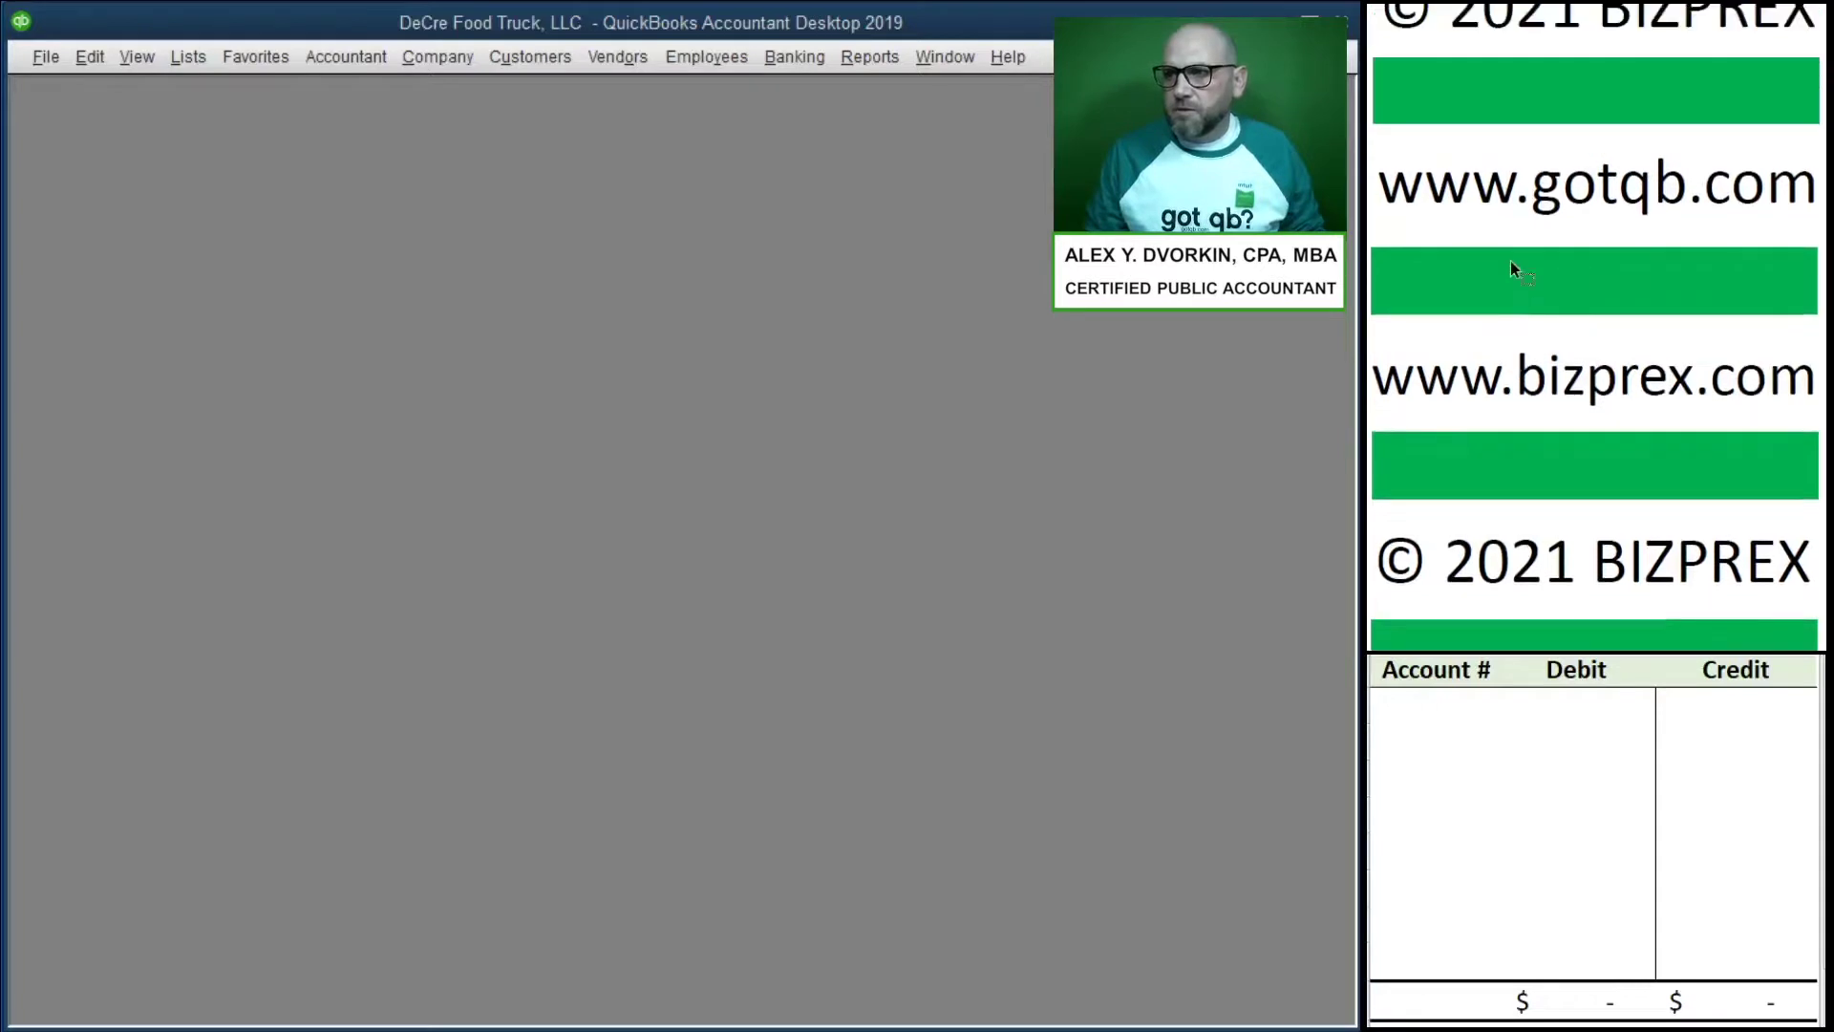
Bring up the Food Traders, Inc. invoice and open the form for making a general journal entry.
scroll(1512, 265, up, 1)
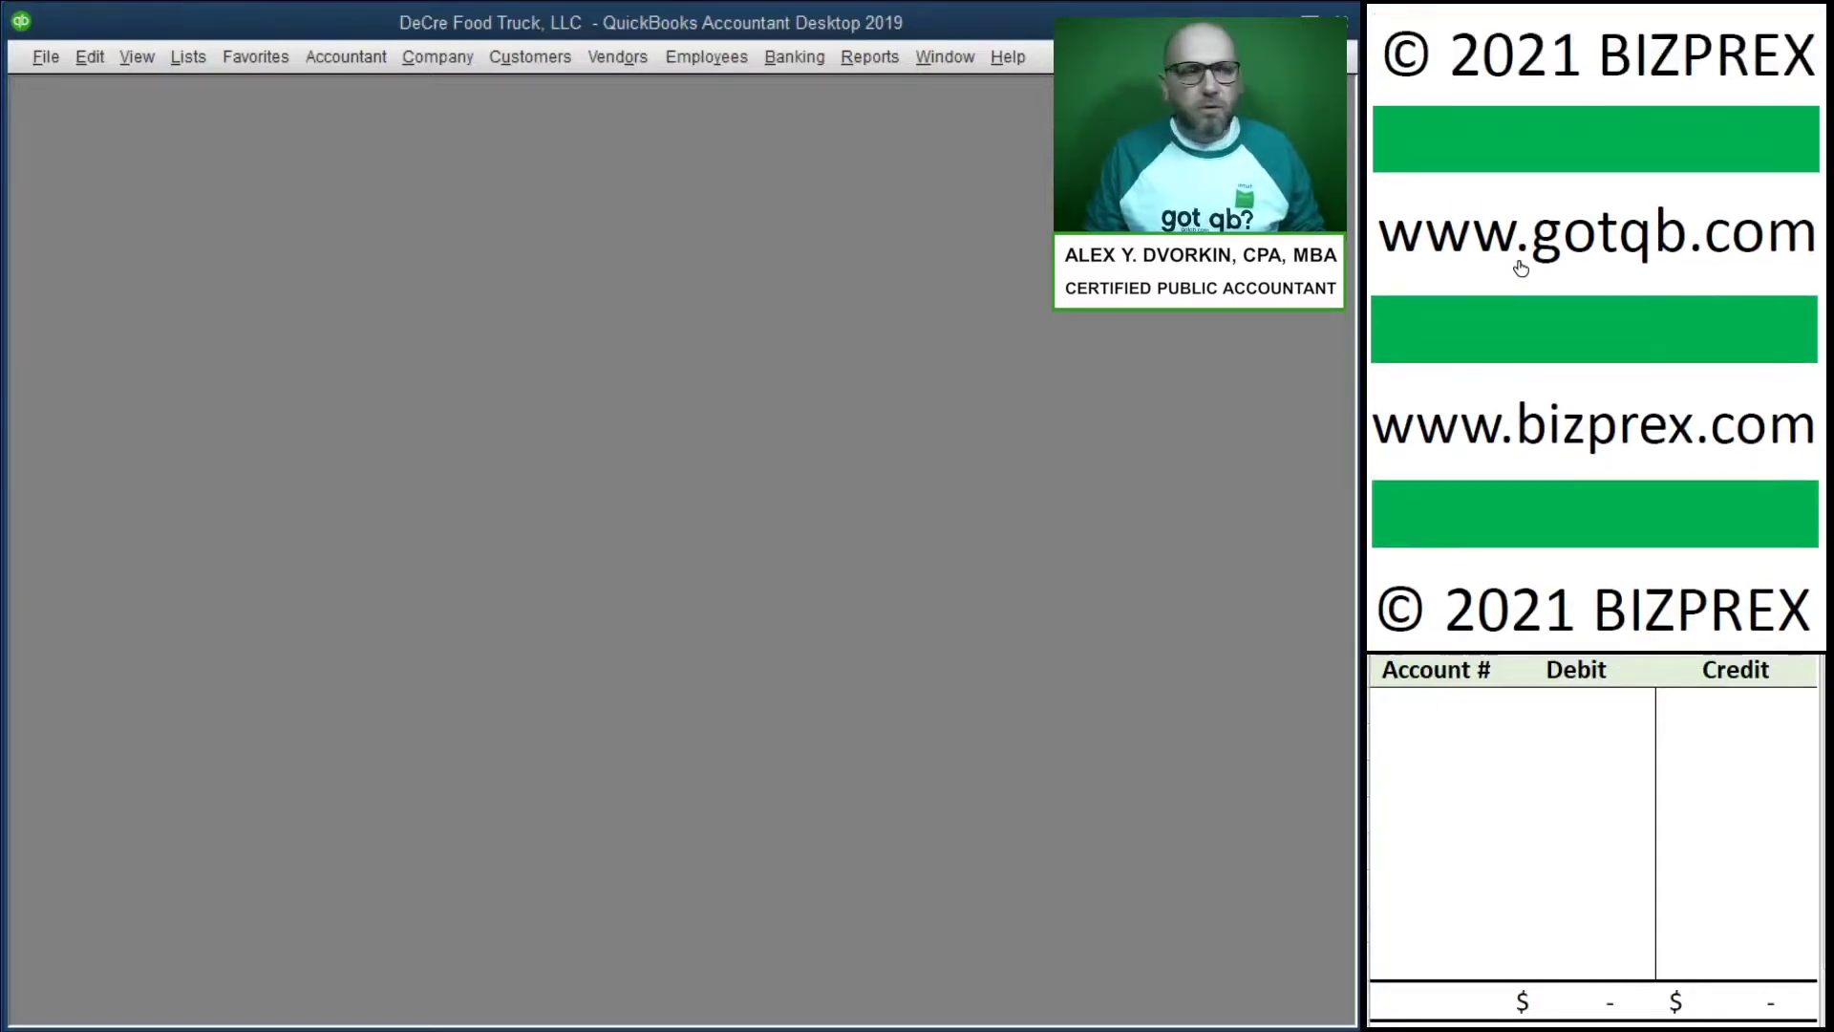
scroll(1521, 267, down, 10)
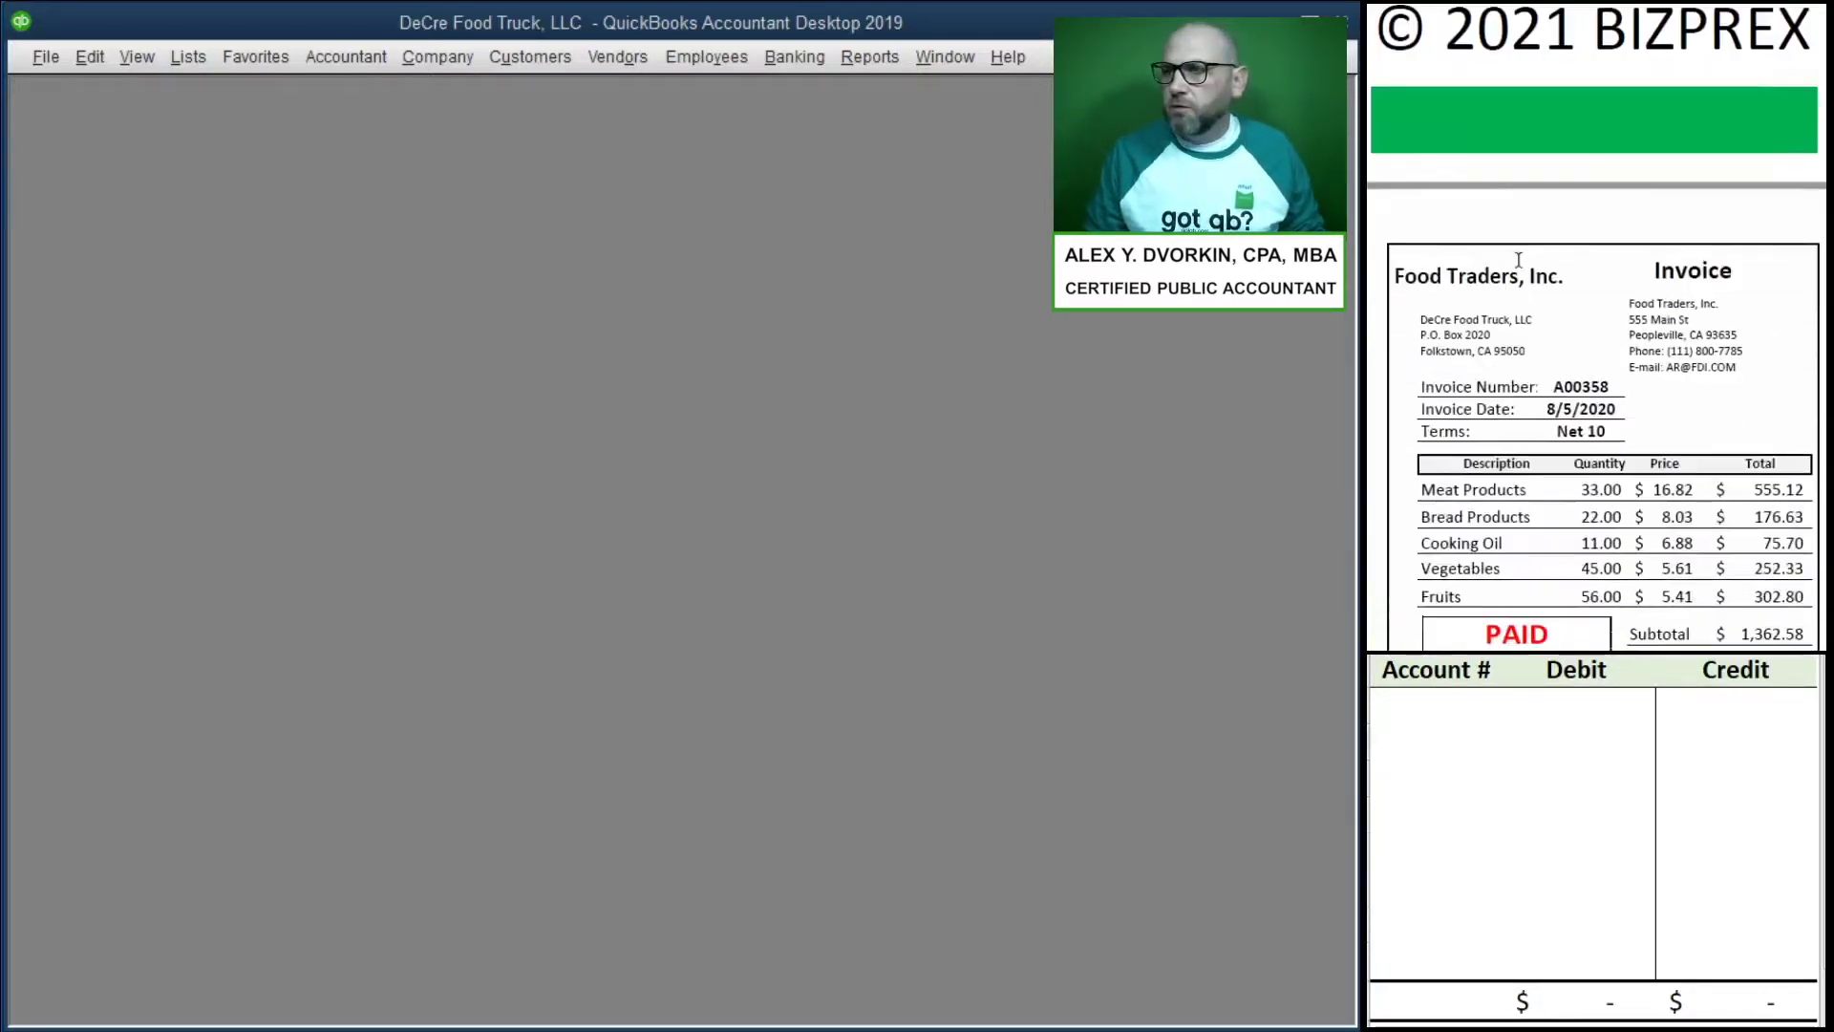
scroll(1519, 260, down, 3)
scroll(1519, 260, up, 1)
scroll(1519, 260, down, 1)
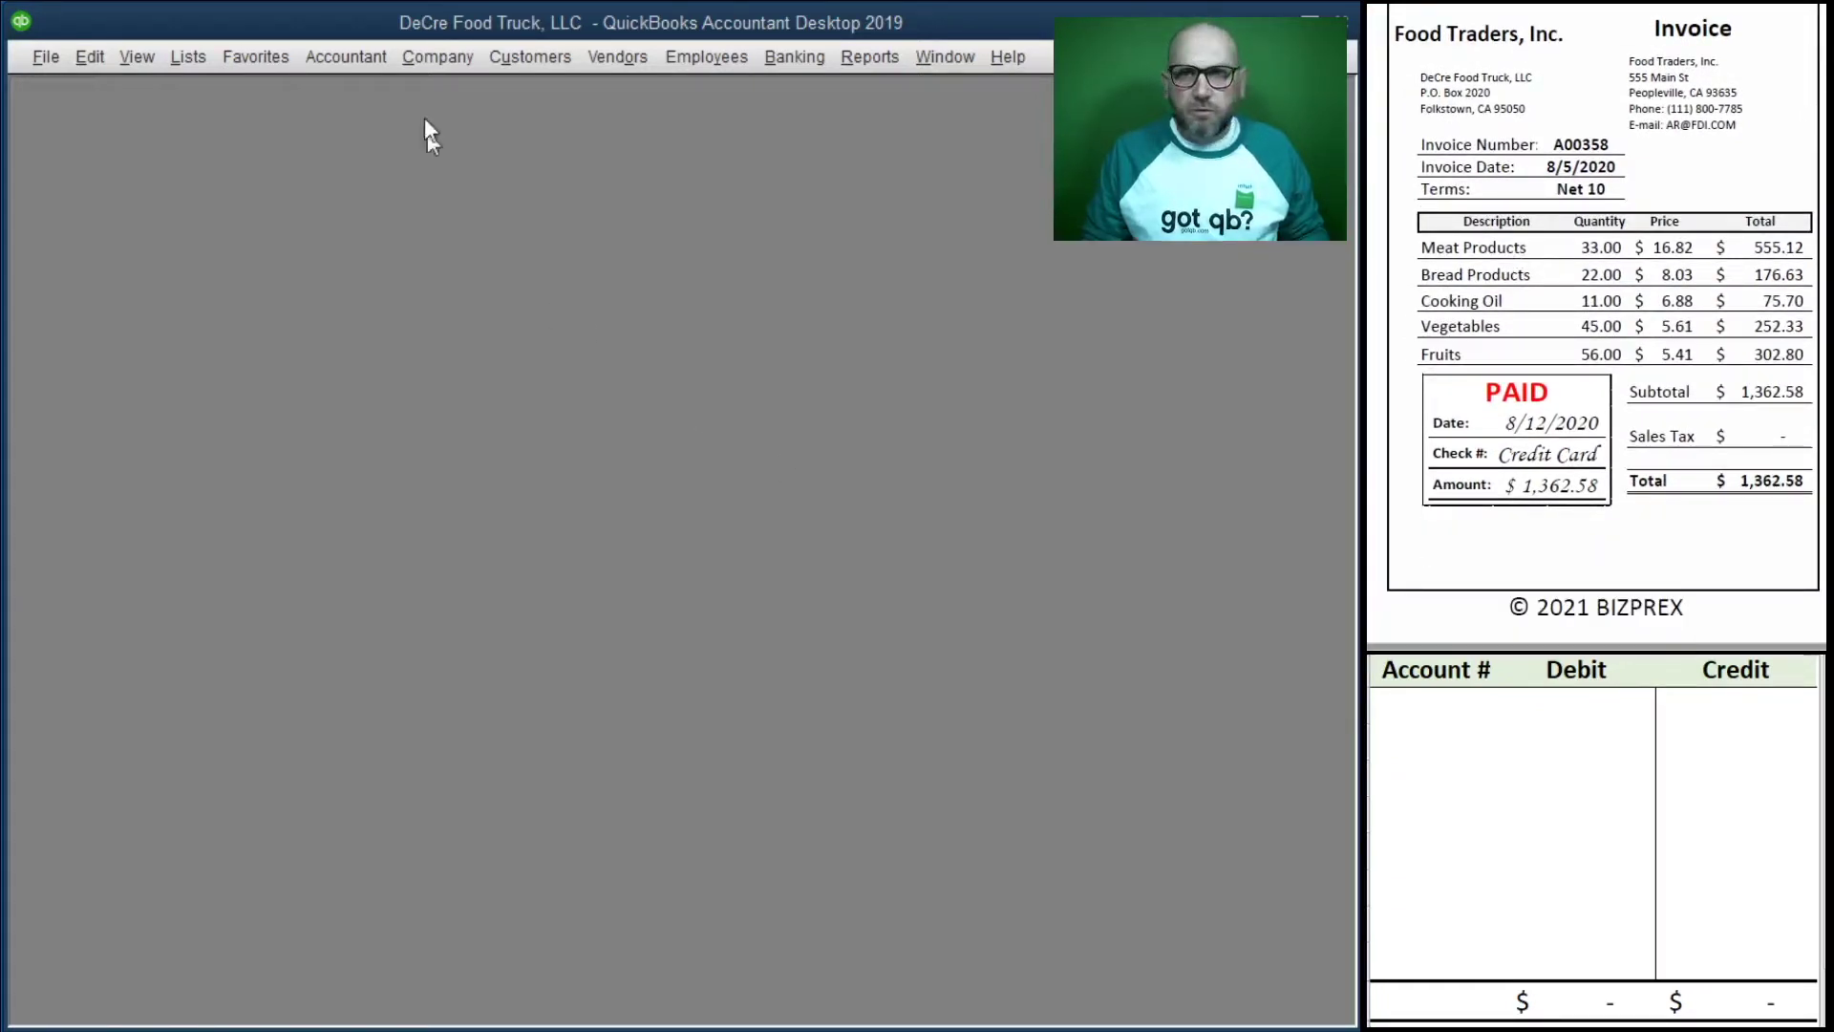
click(448, 57)
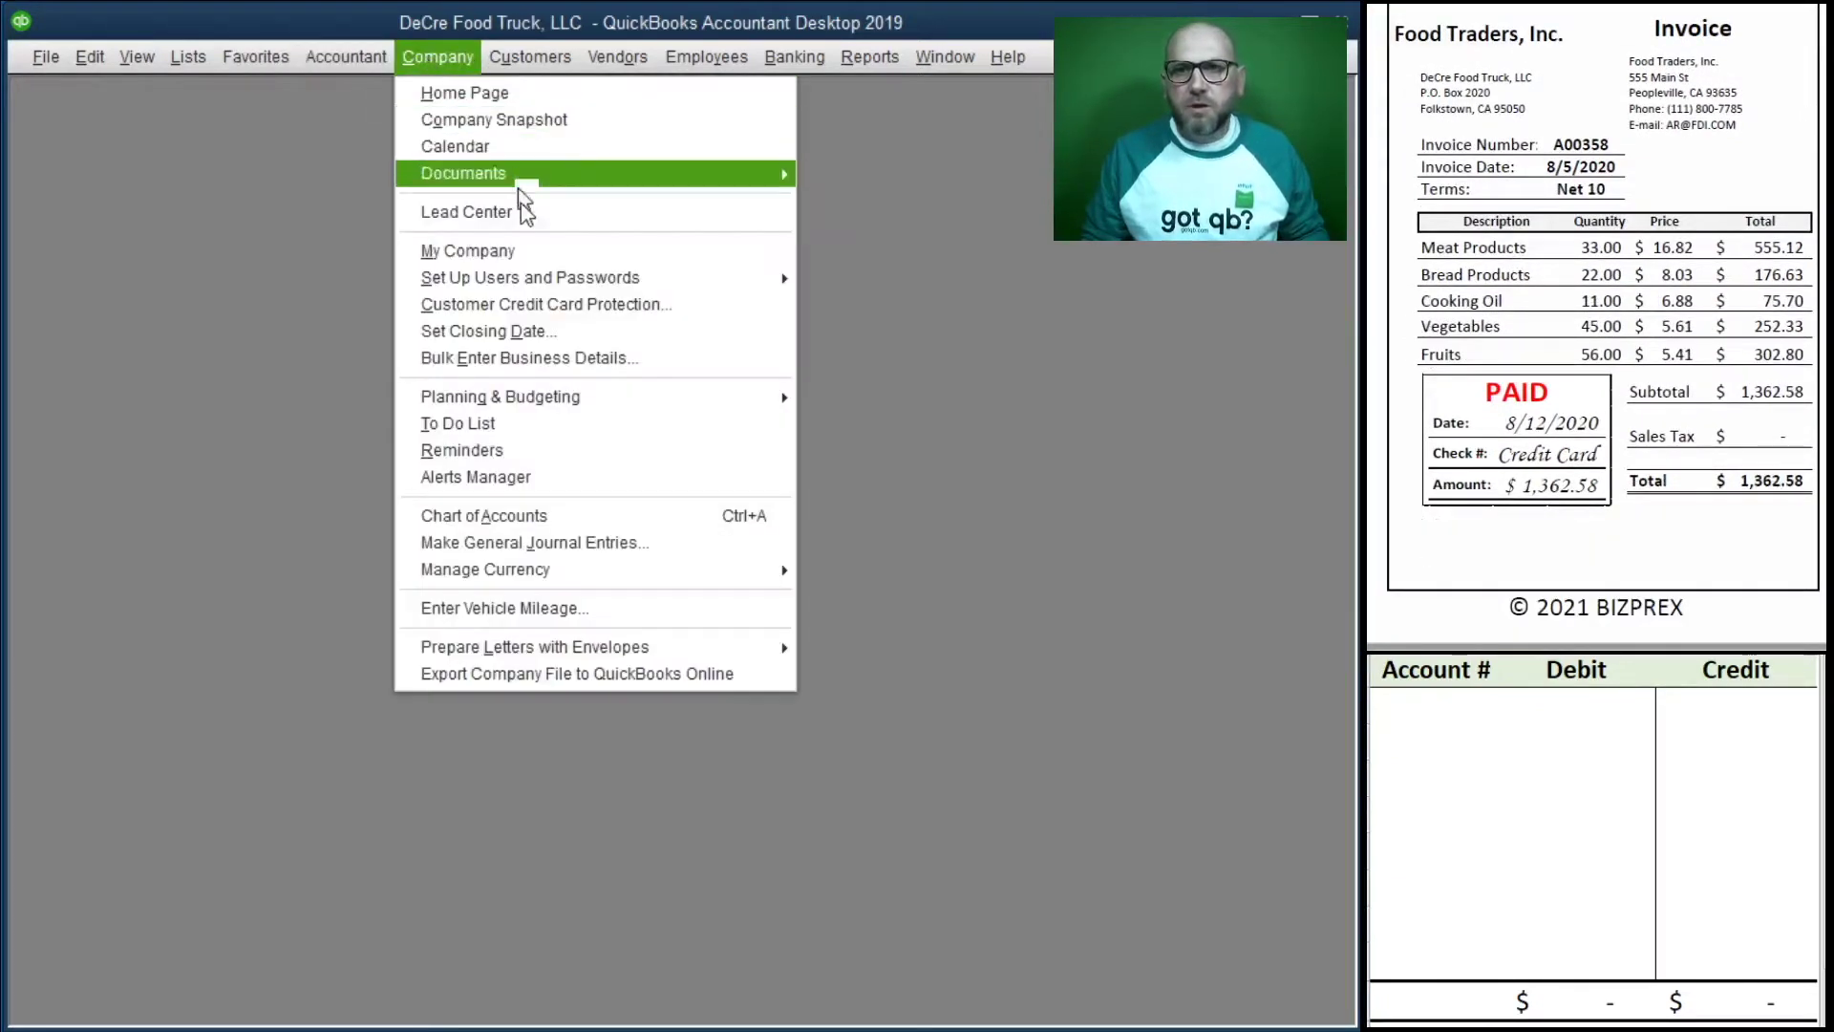
click(555, 542)
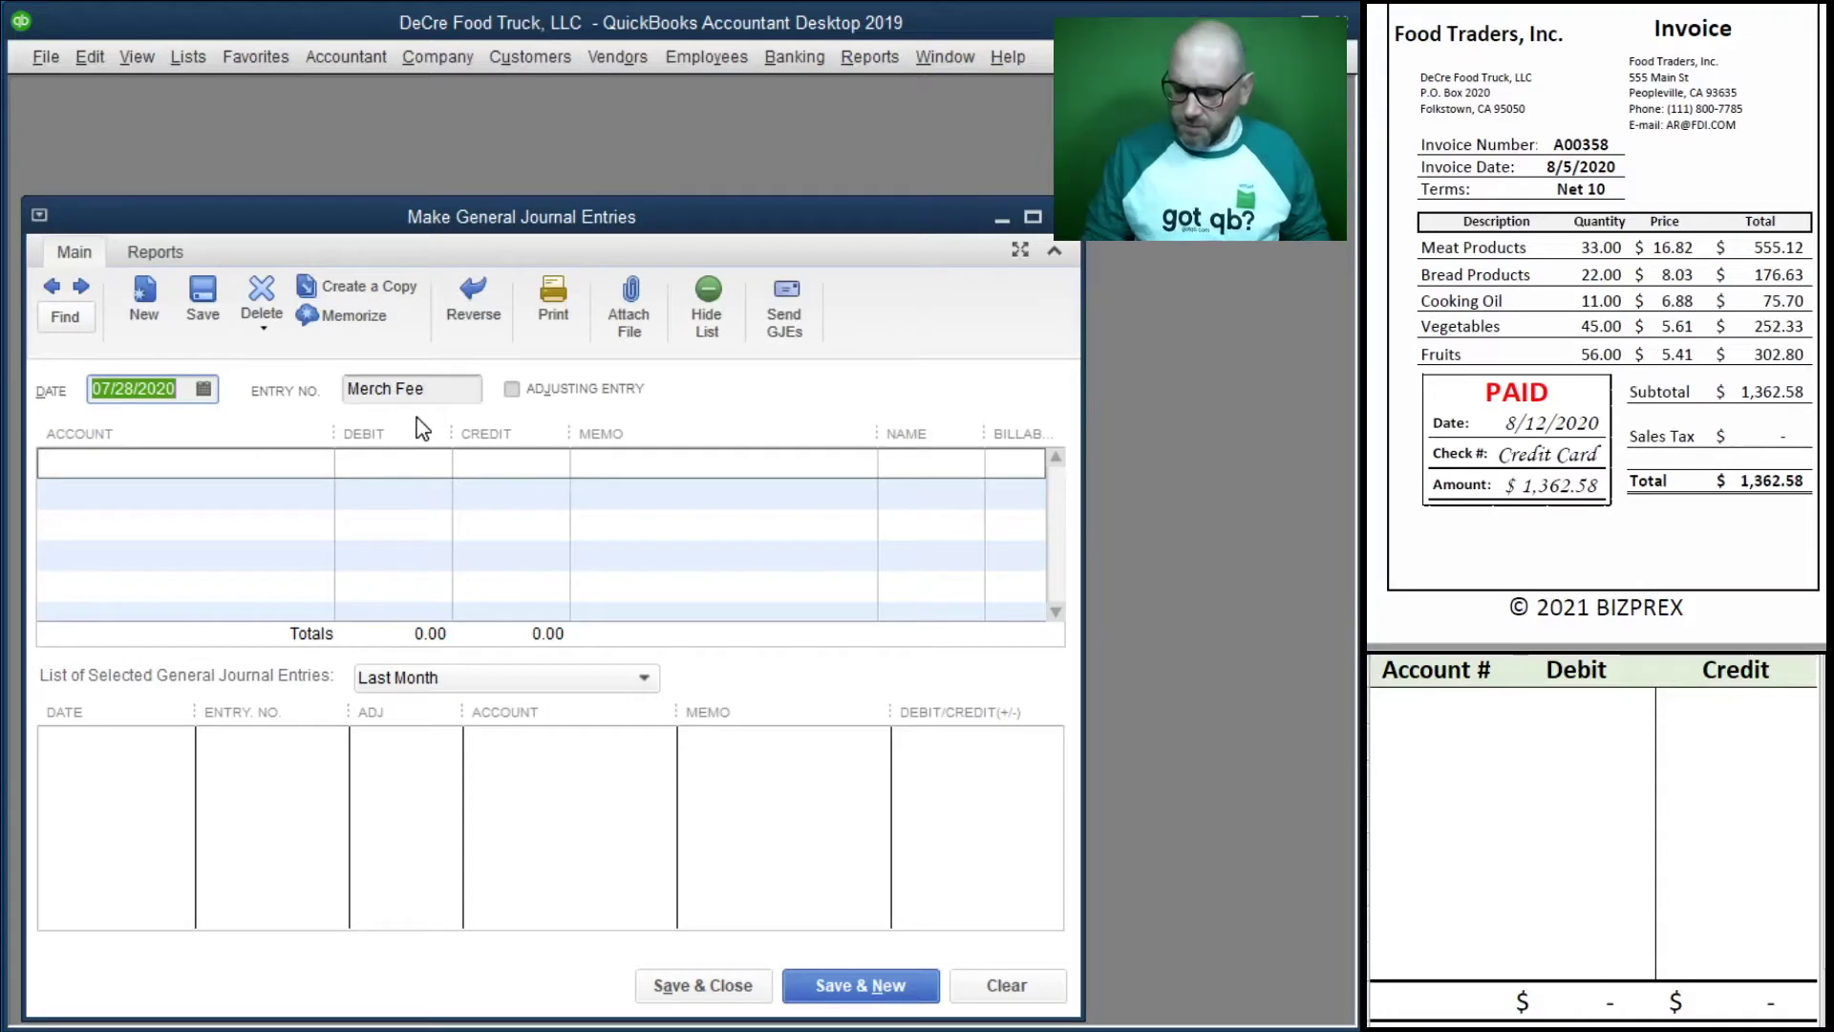
Date the journal entry 08/12/2020 and set its entry number to the Food Traders invoice number, A00358.
text(8/12/20)
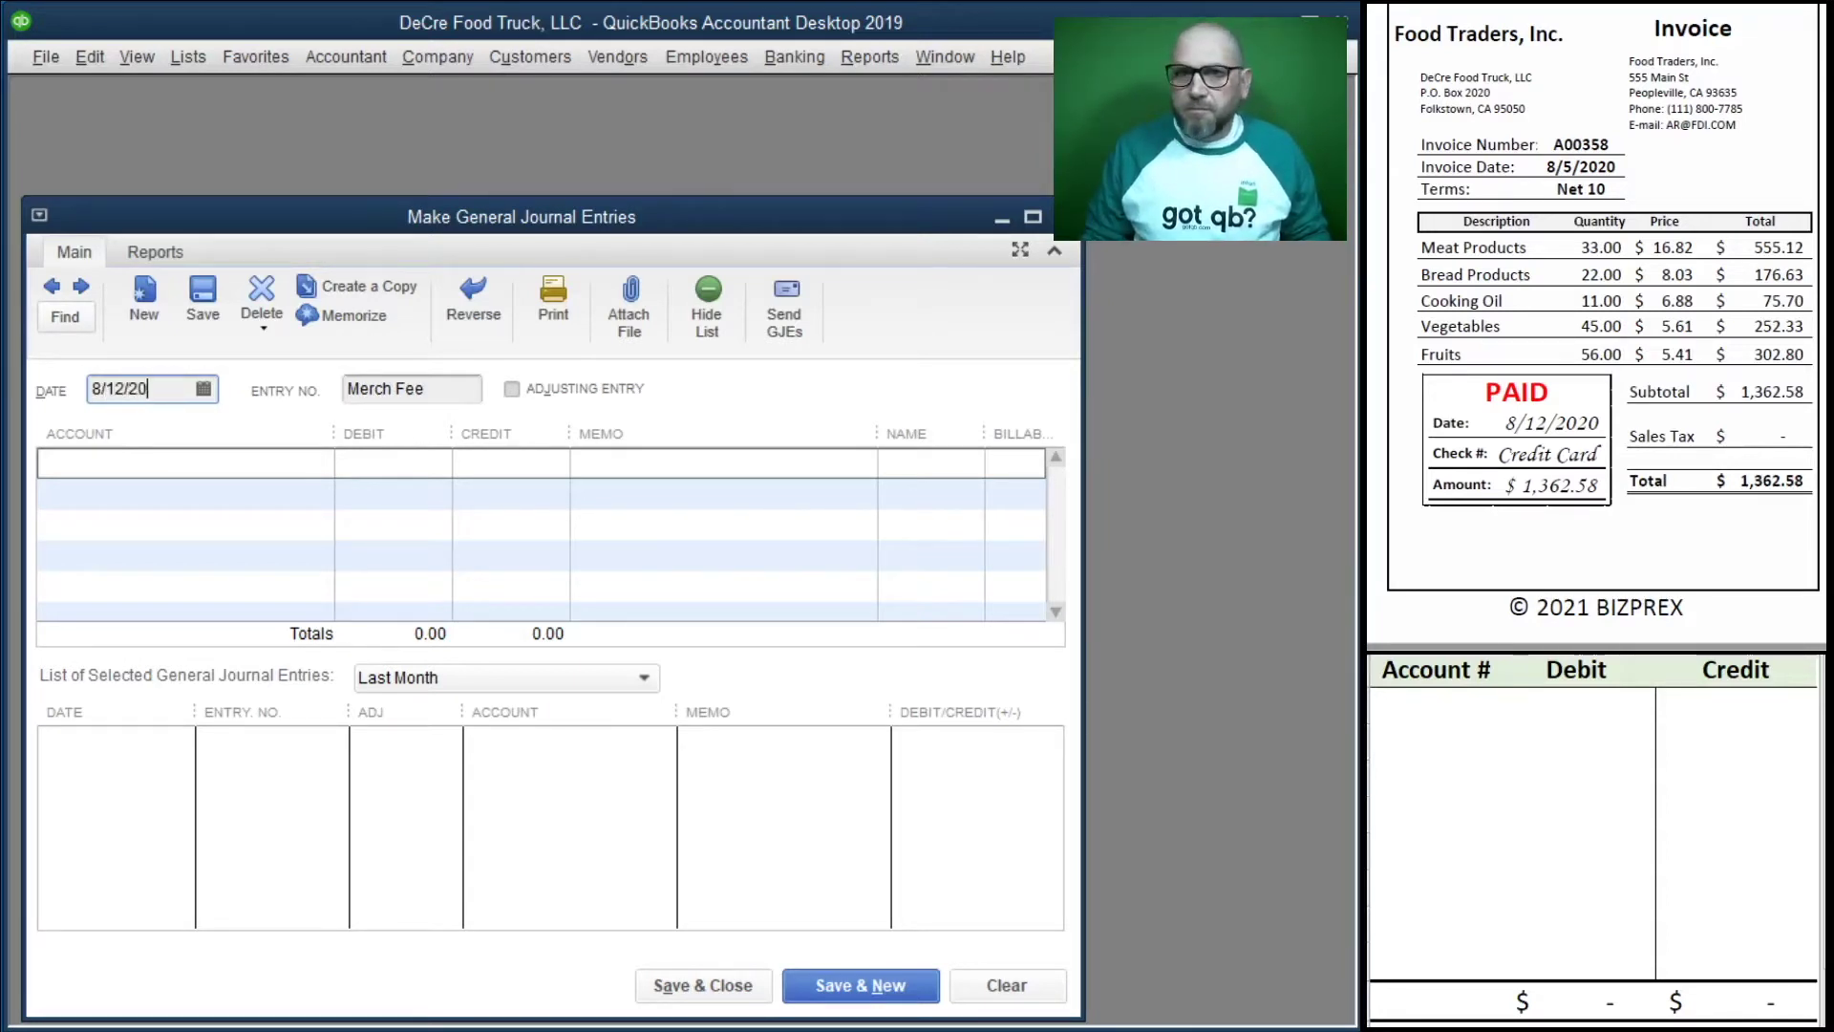
key(Tab)
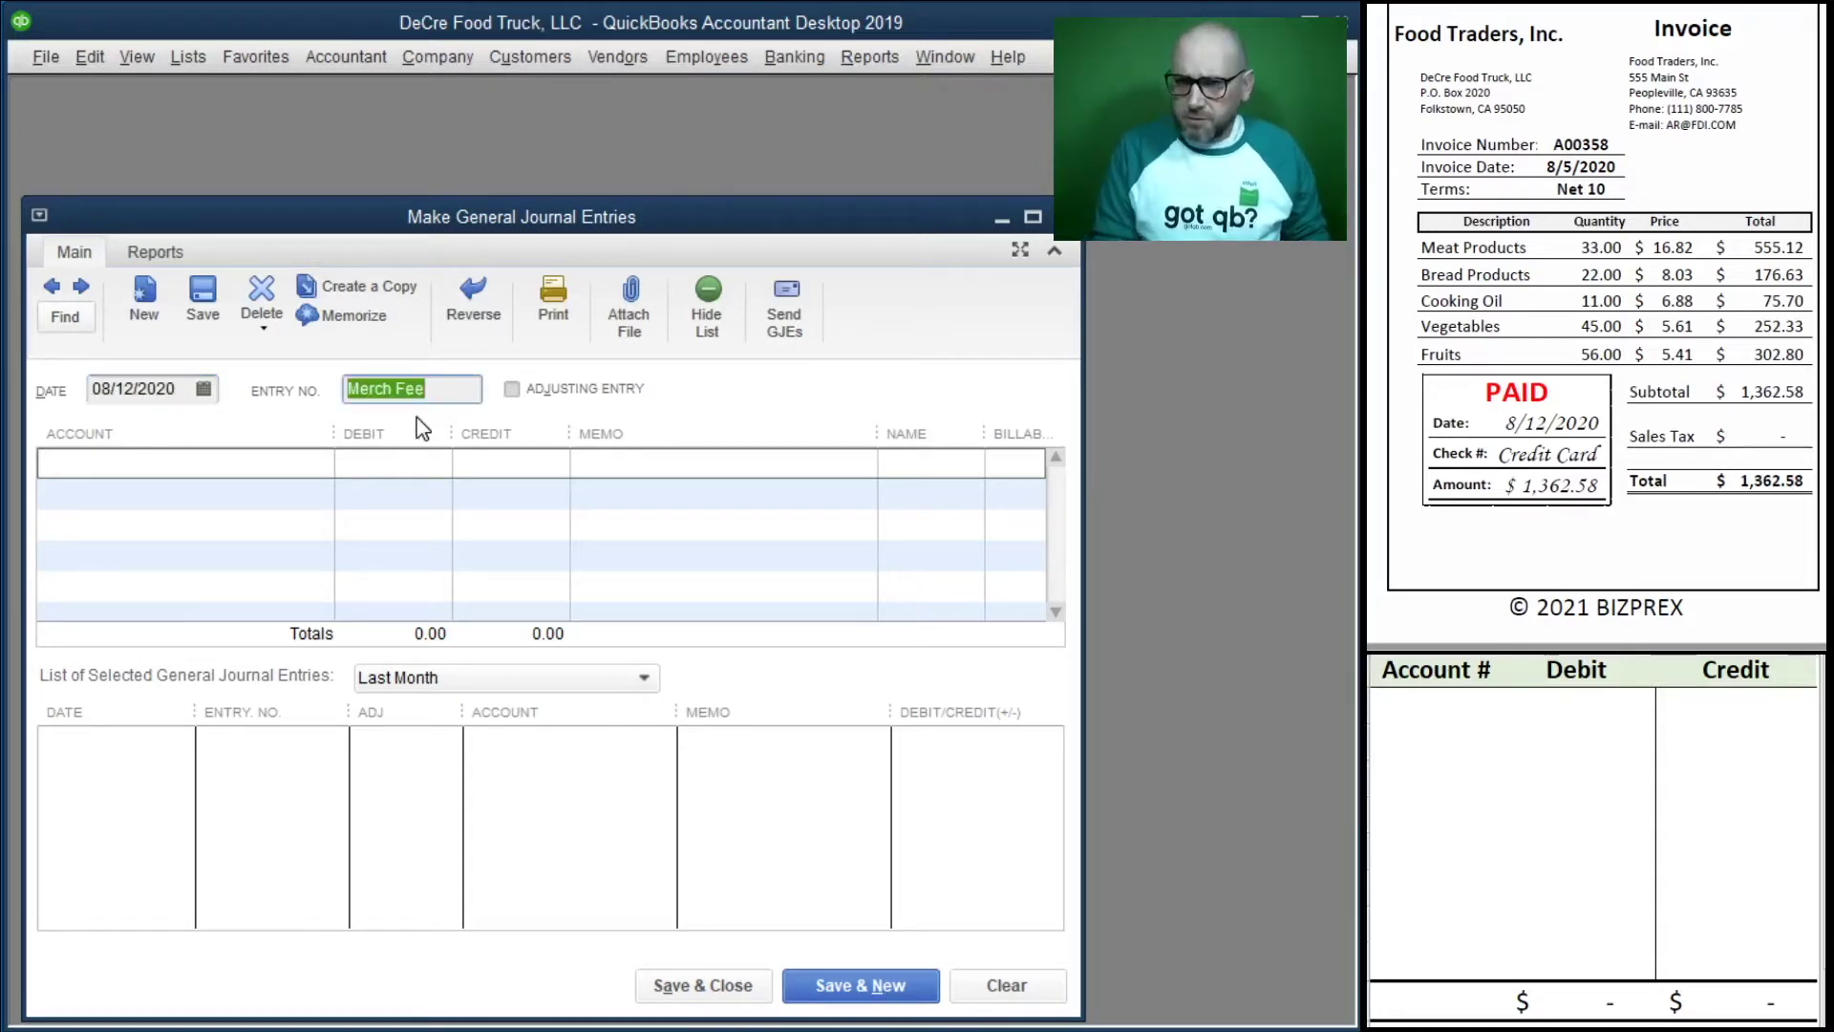
text(A00358)
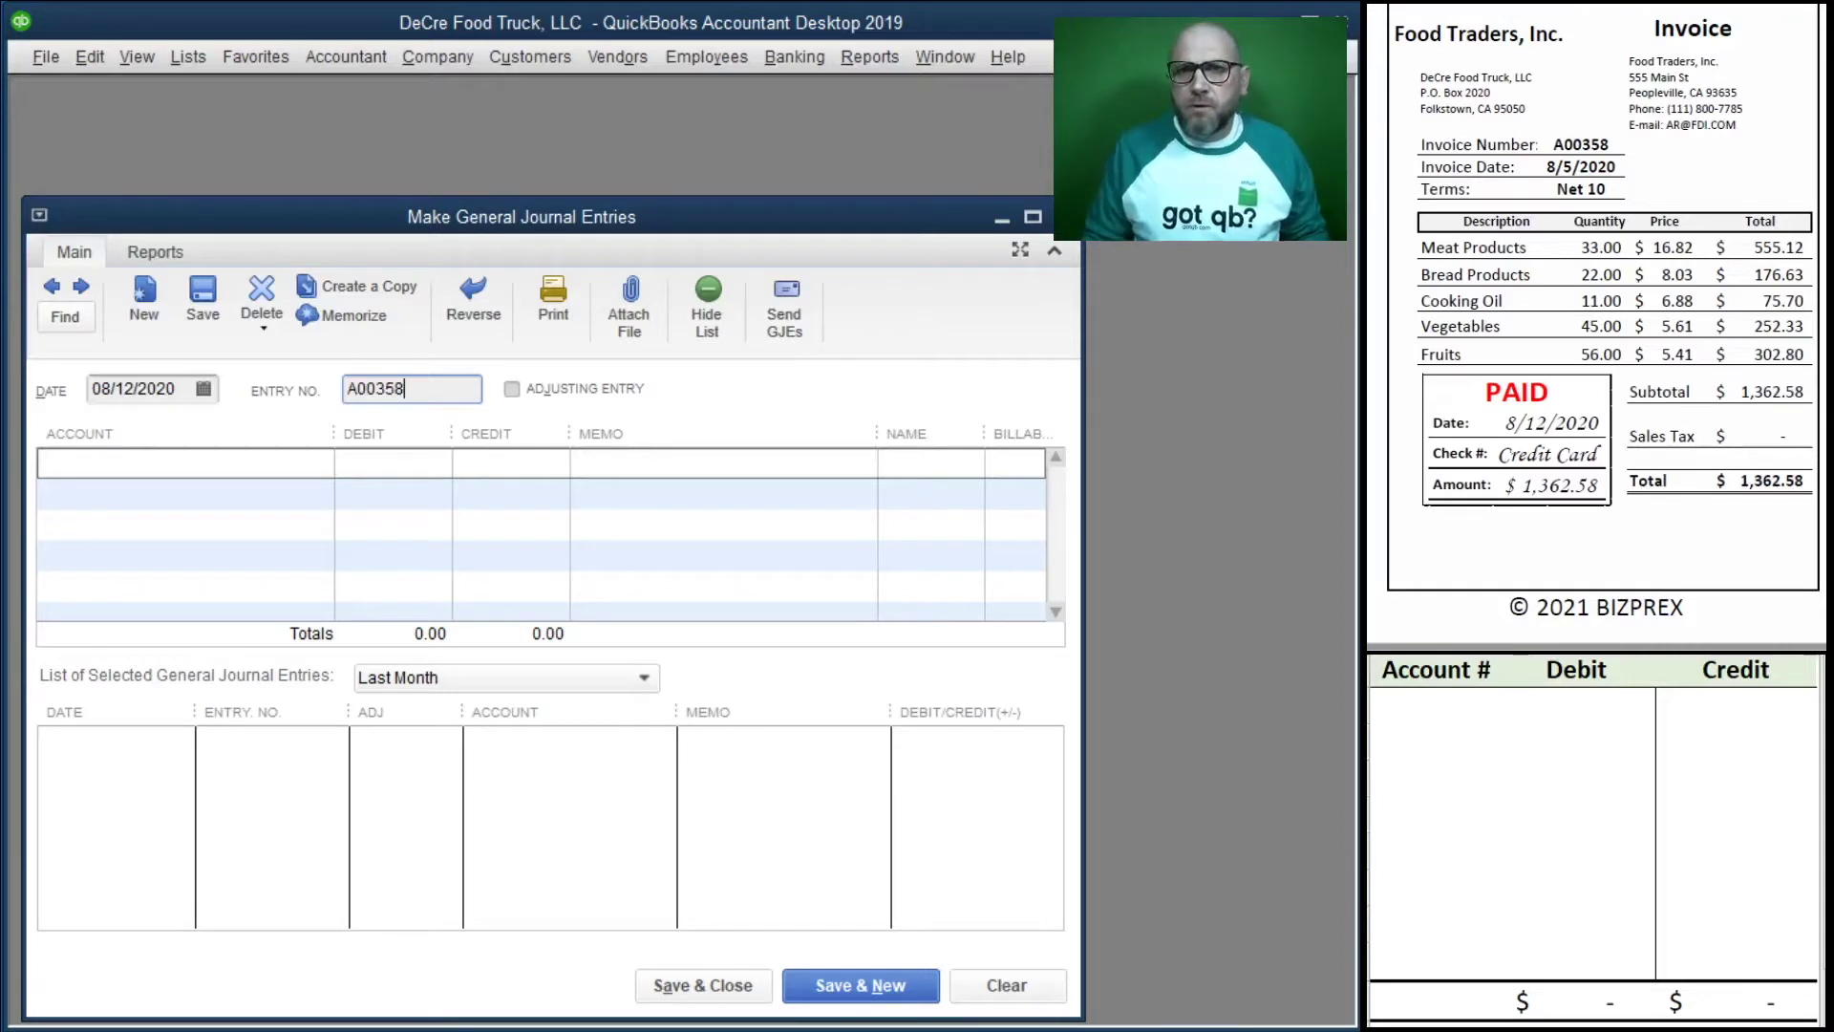
key(Tab)
On the first line, credit the 21100 Credit Card account 1,362.58 and copy entry number A00358 into the memo.
click(163, 468)
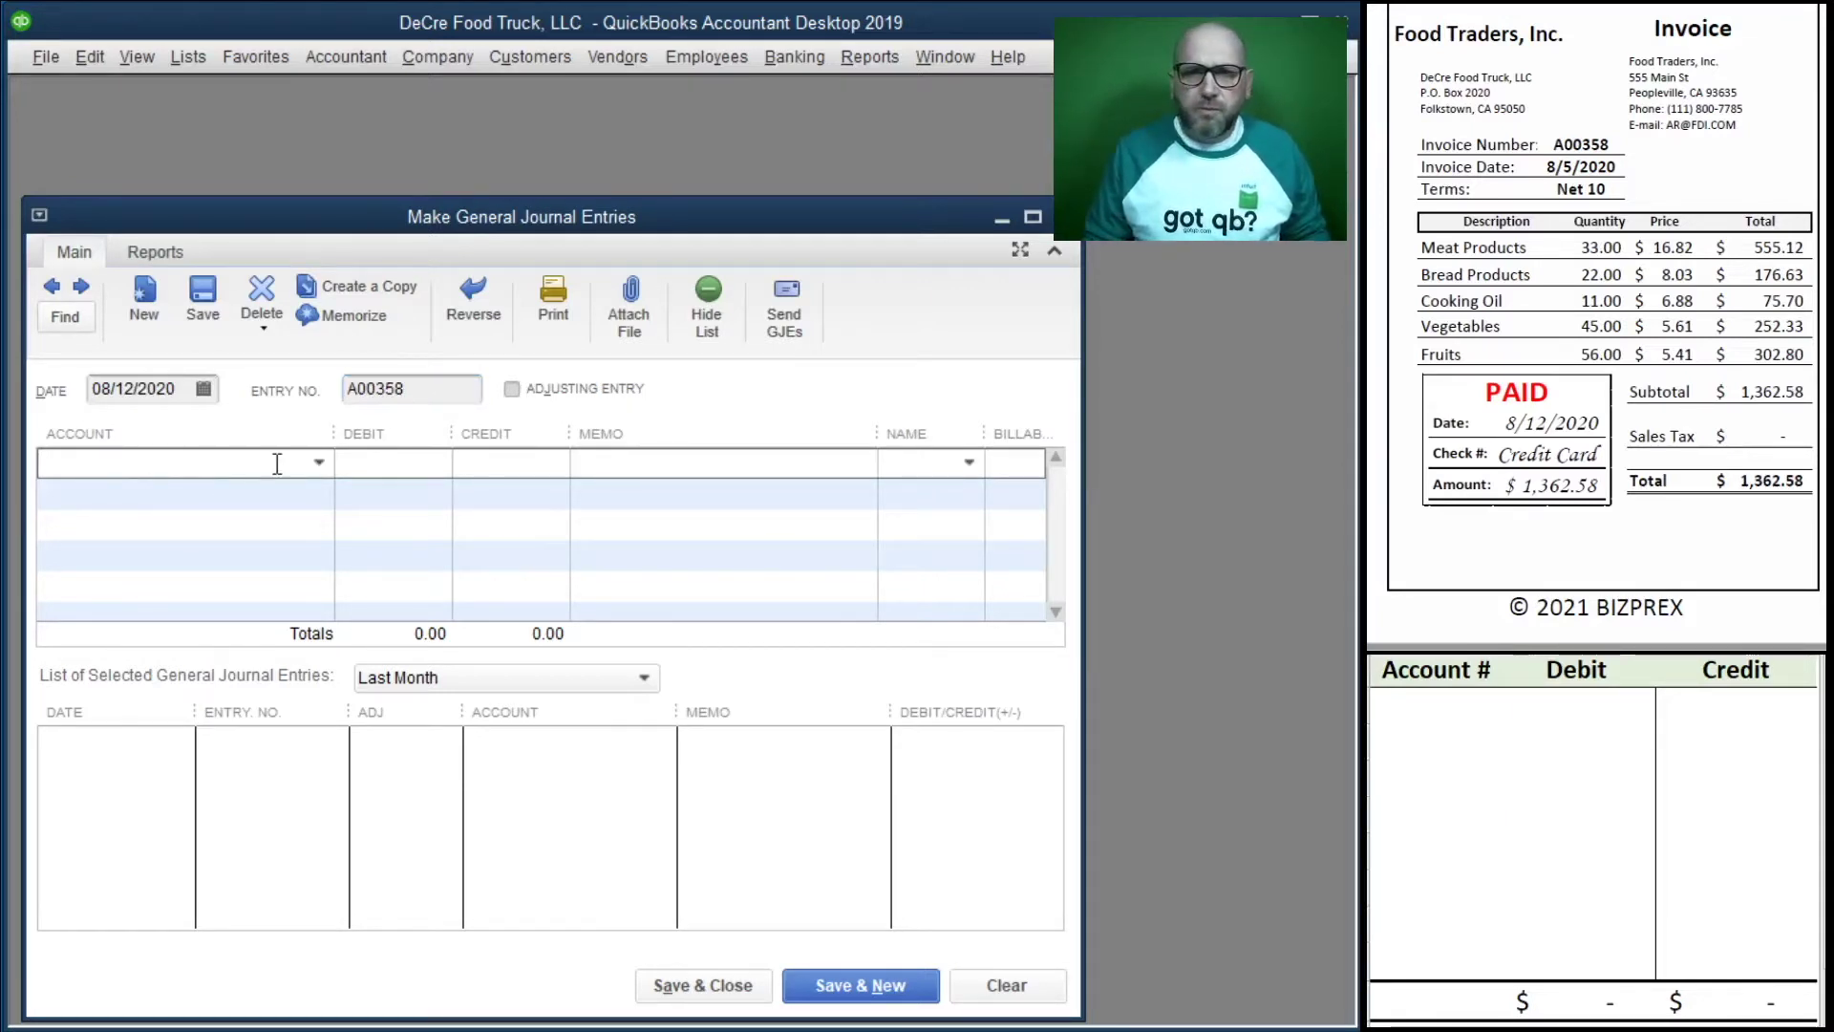
click(318, 464)
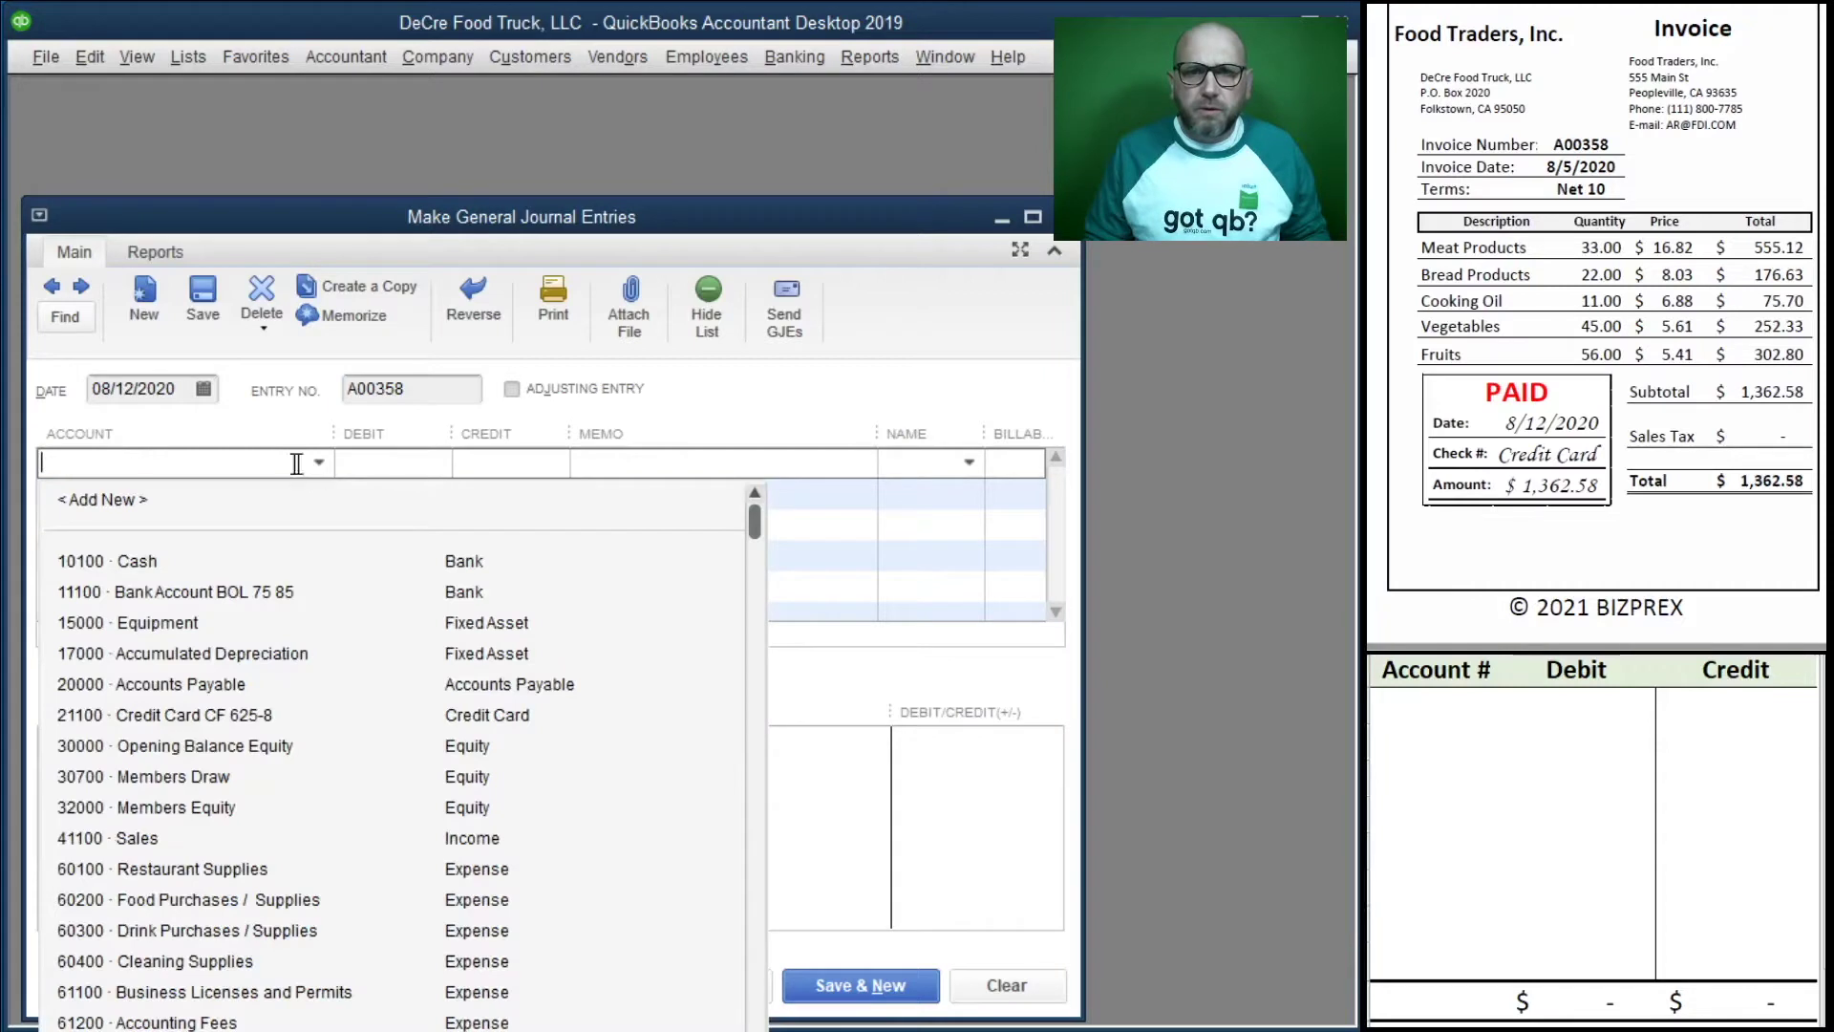
click(254, 716)
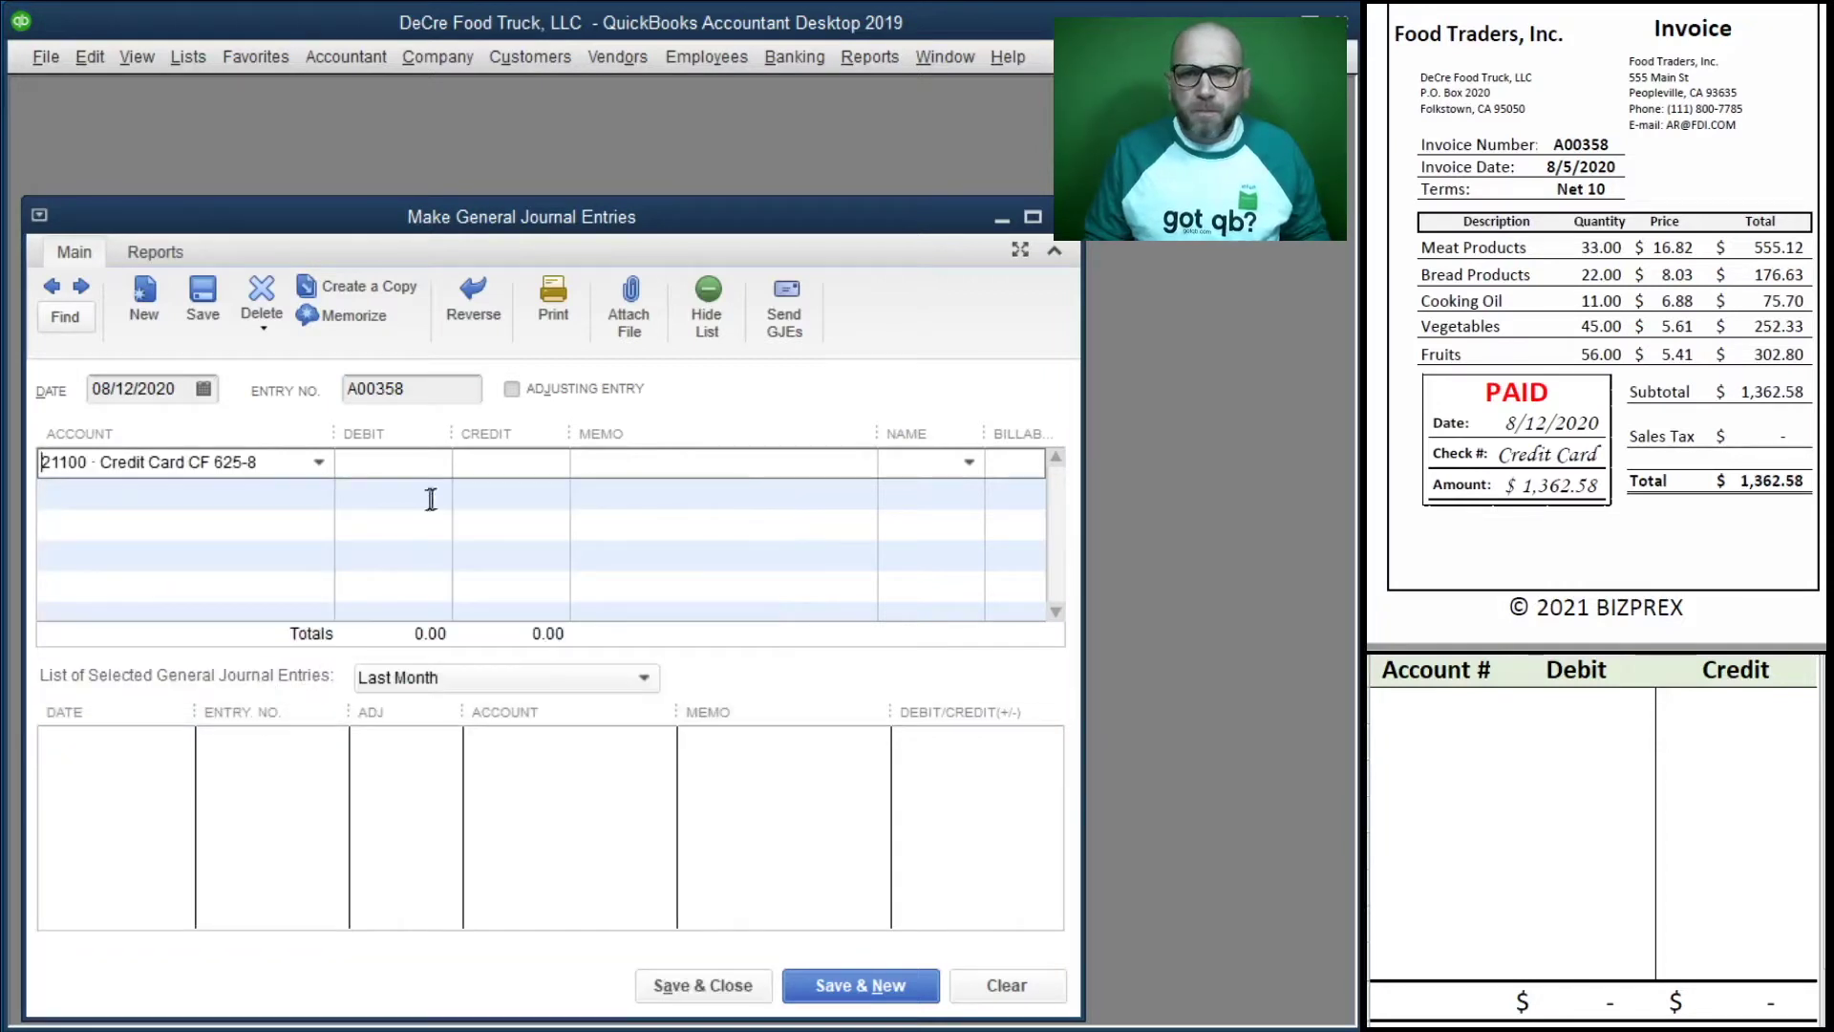
click(503, 467)
text(1,362.58)
key(Tab)
drag(411, 388, 318, 385)
key(ctrl+c)
click(701, 466)
key(ctrl+v)
Assign the balancing debit line to 60200 Food Purchases / Supplies, and save the entry to start a new one.
click(224, 496)
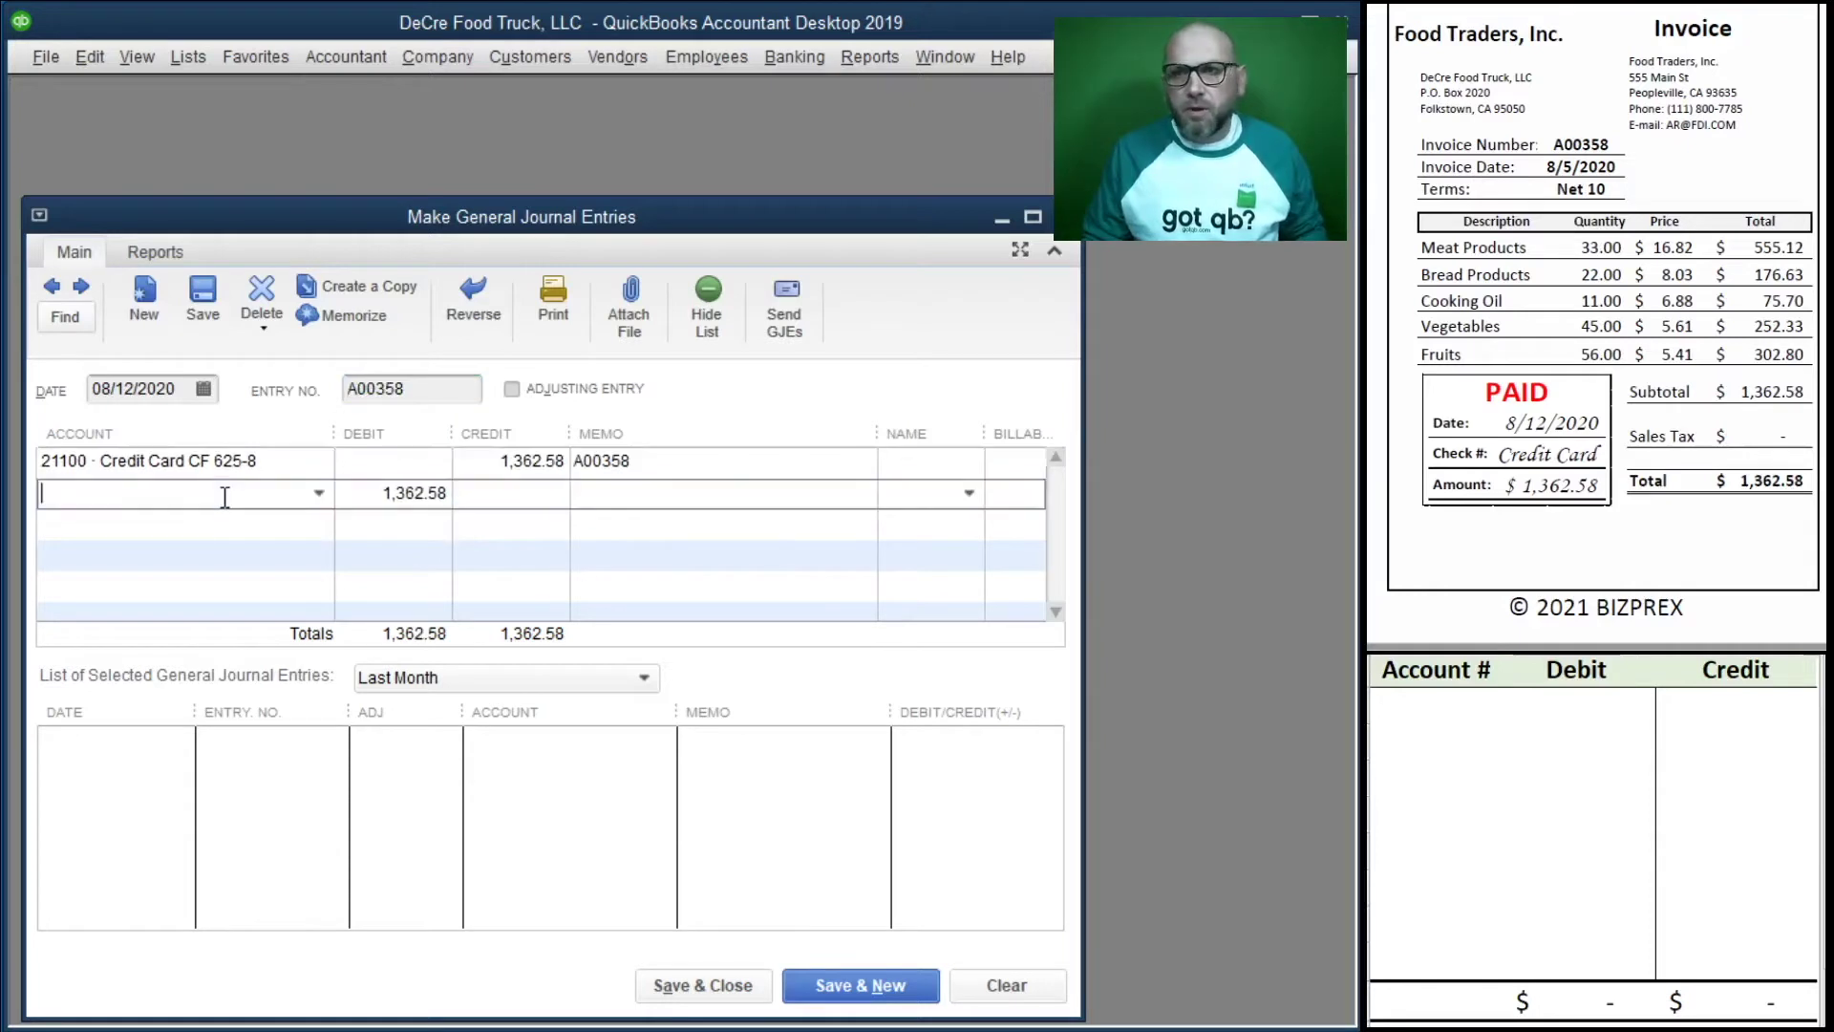
click(320, 494)
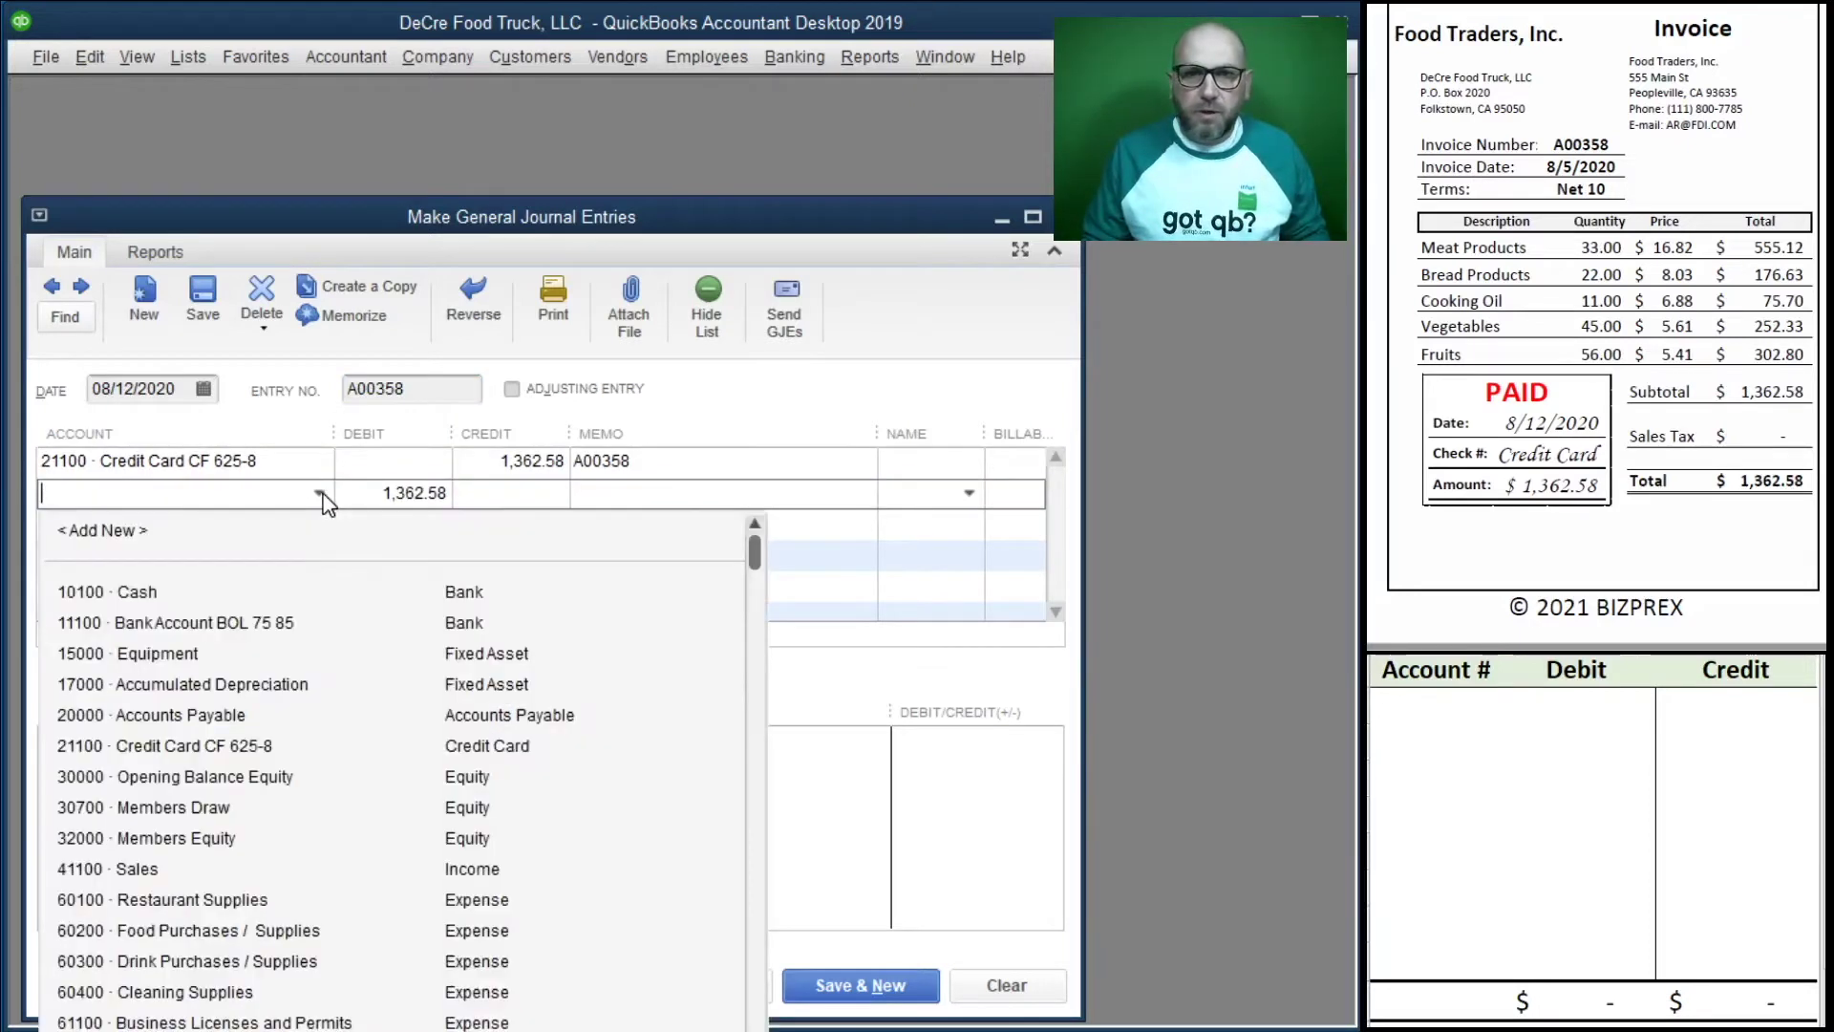
click(243, 930)
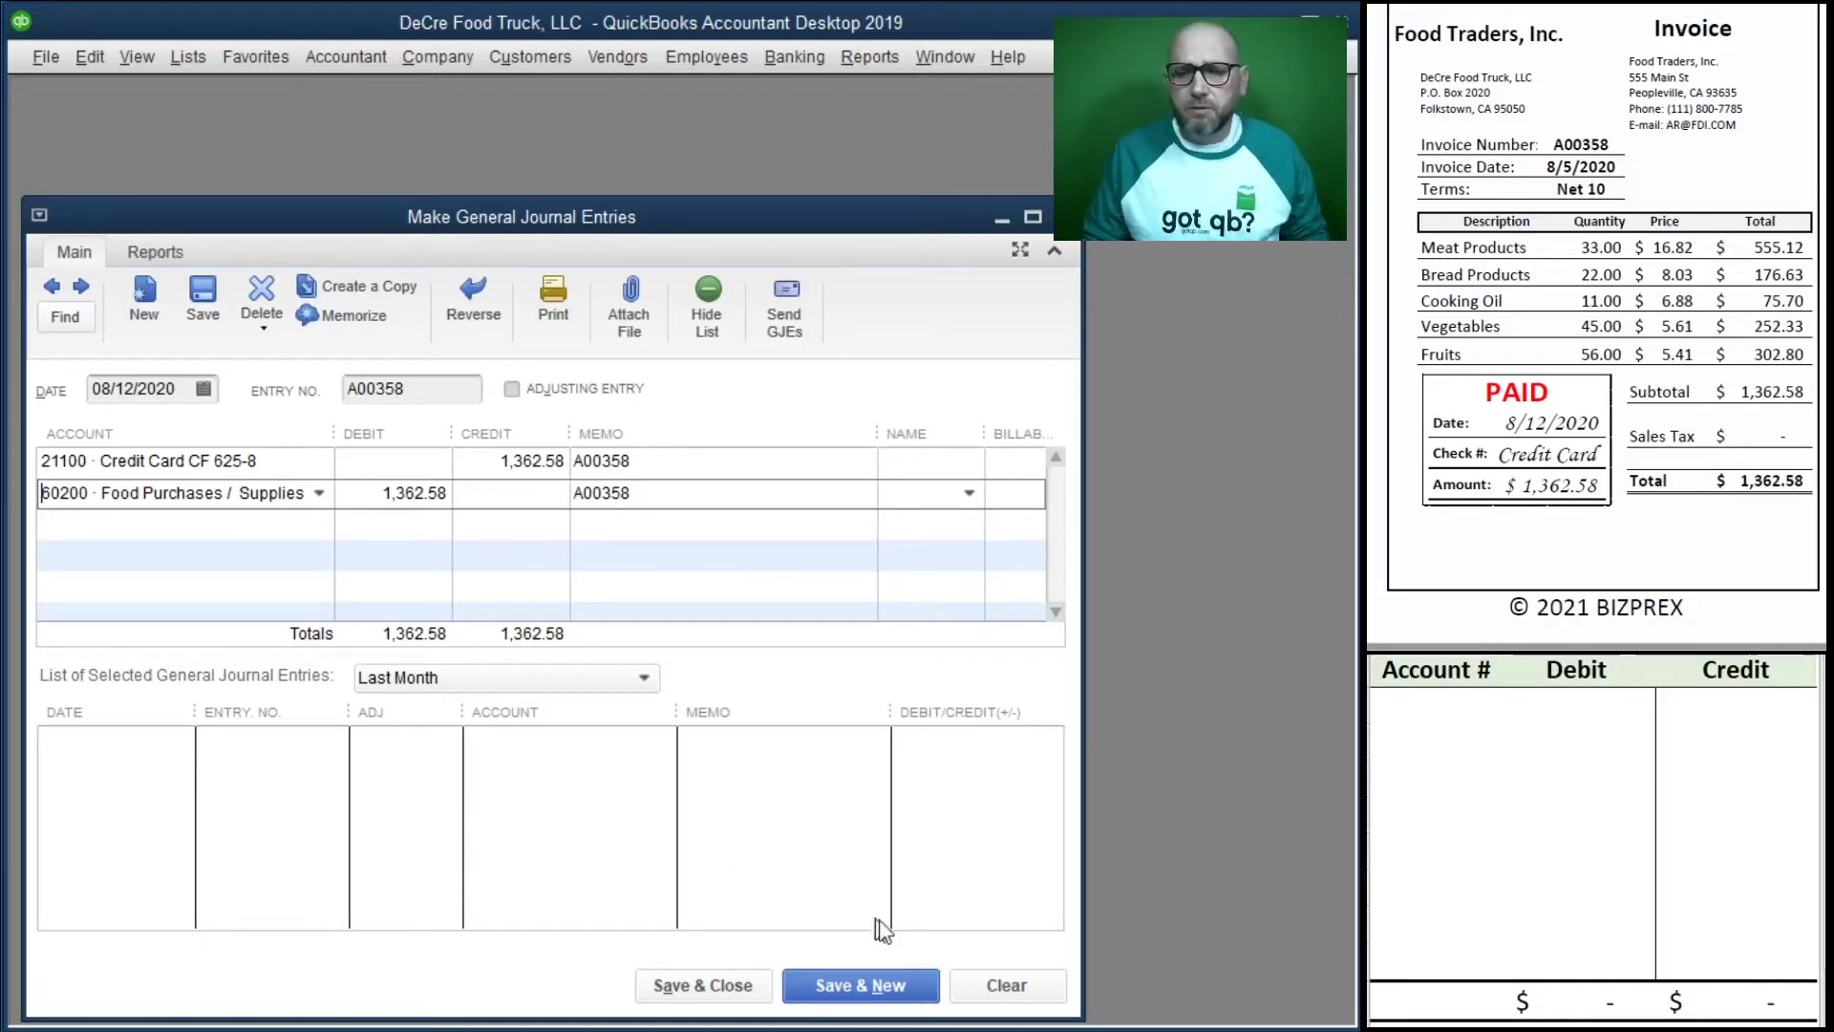
click(820, 995)
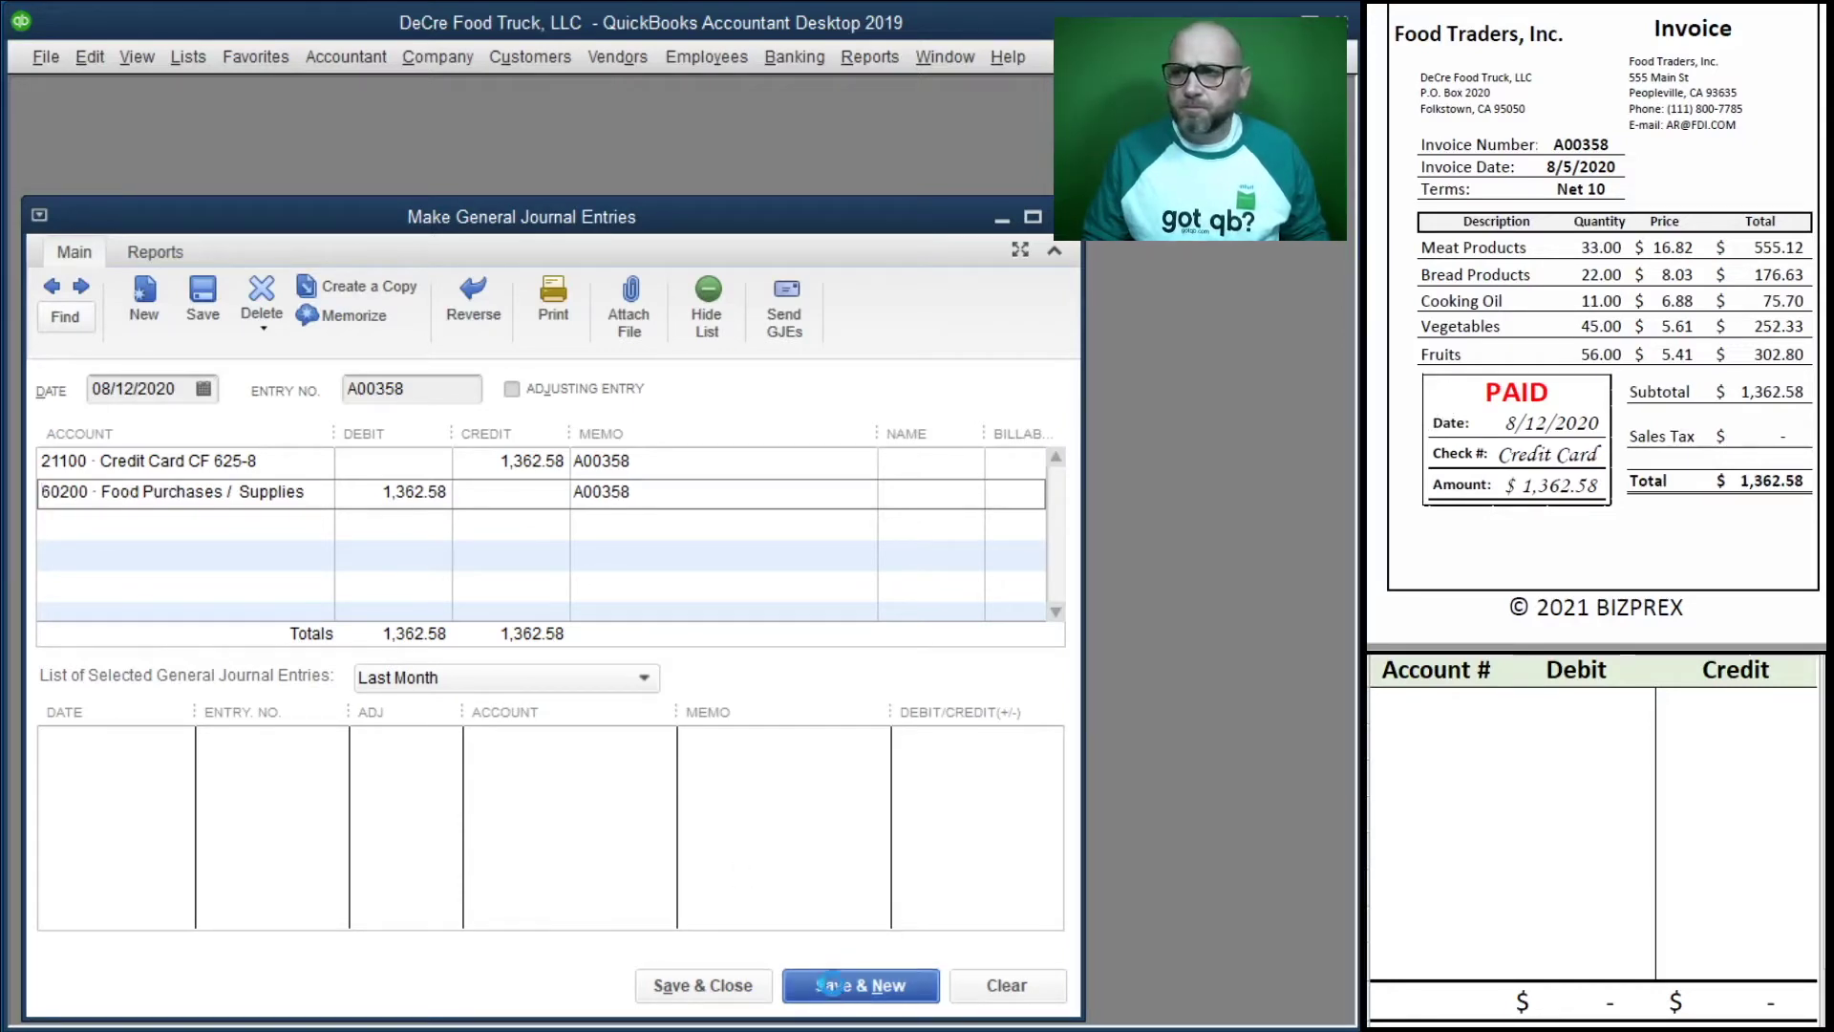
For the To Go Packs, LLC invoice, date the new entry 08/14/2020 and set its entry number to 10741B.
scroll(1506, 384, down, 8)
scroll(1506, 384, up, 1)
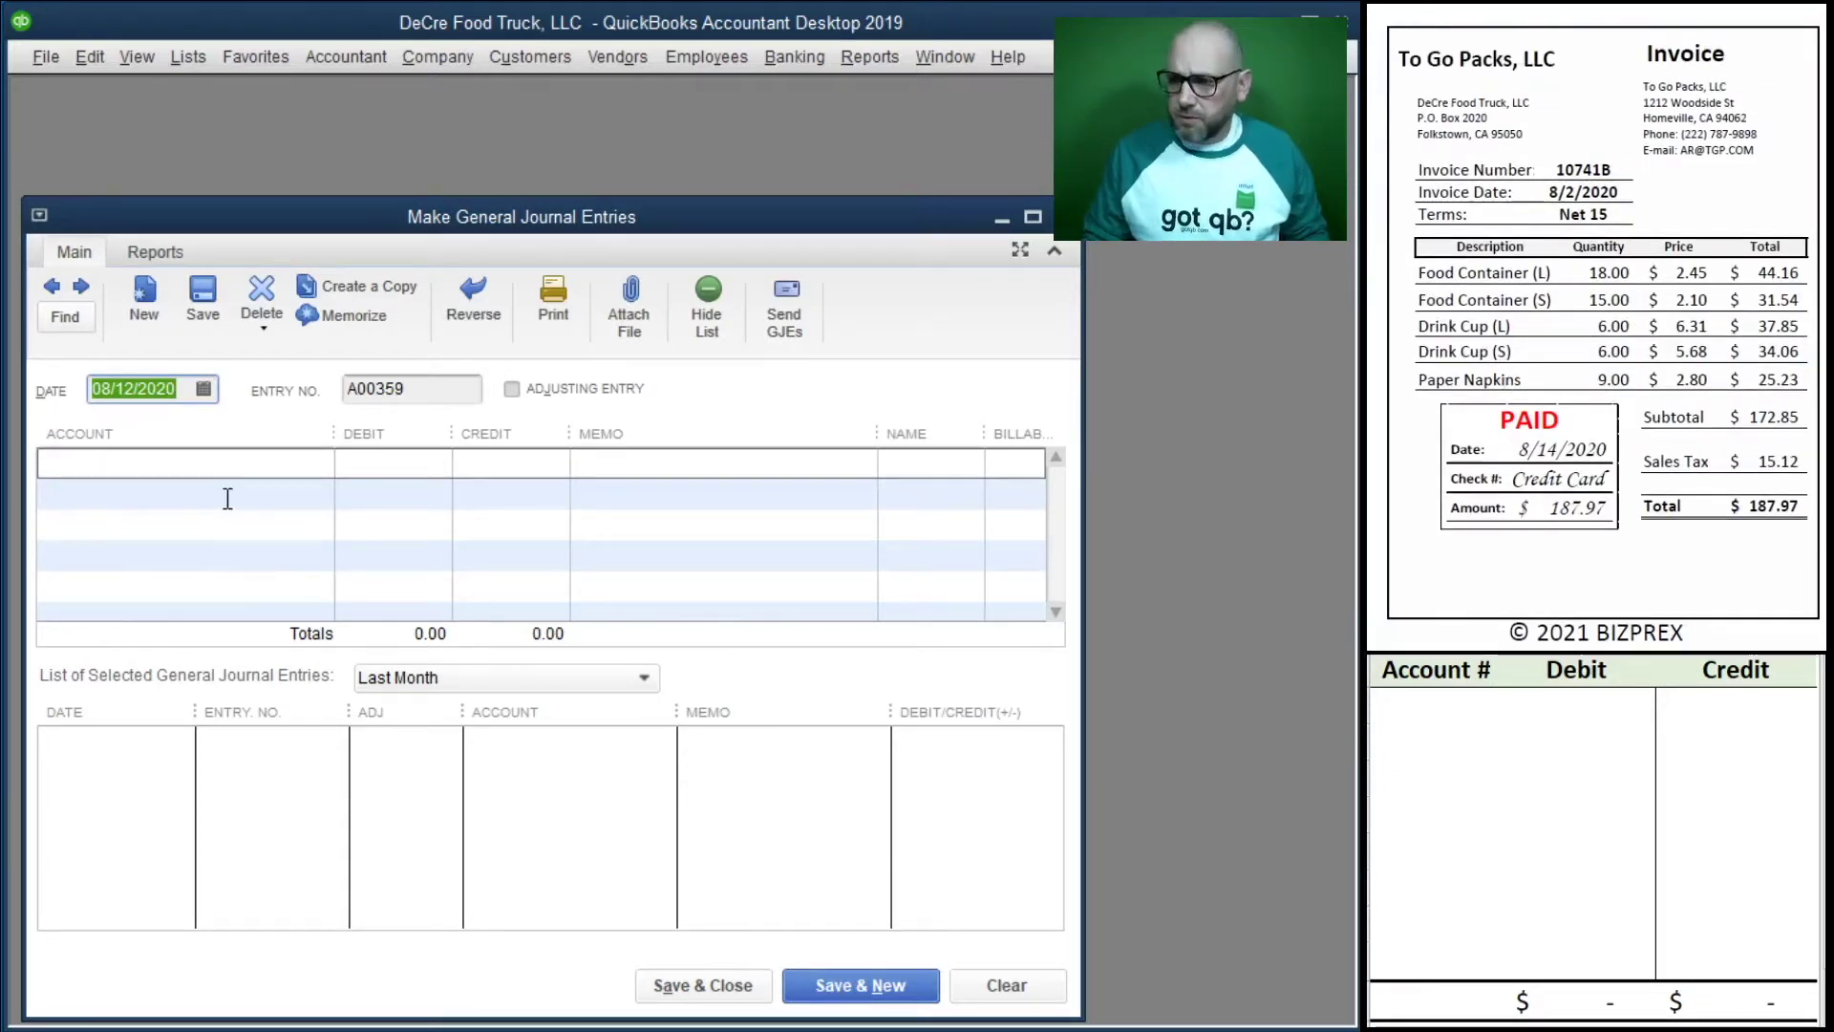
text(8/14/2020)
key(Tab)
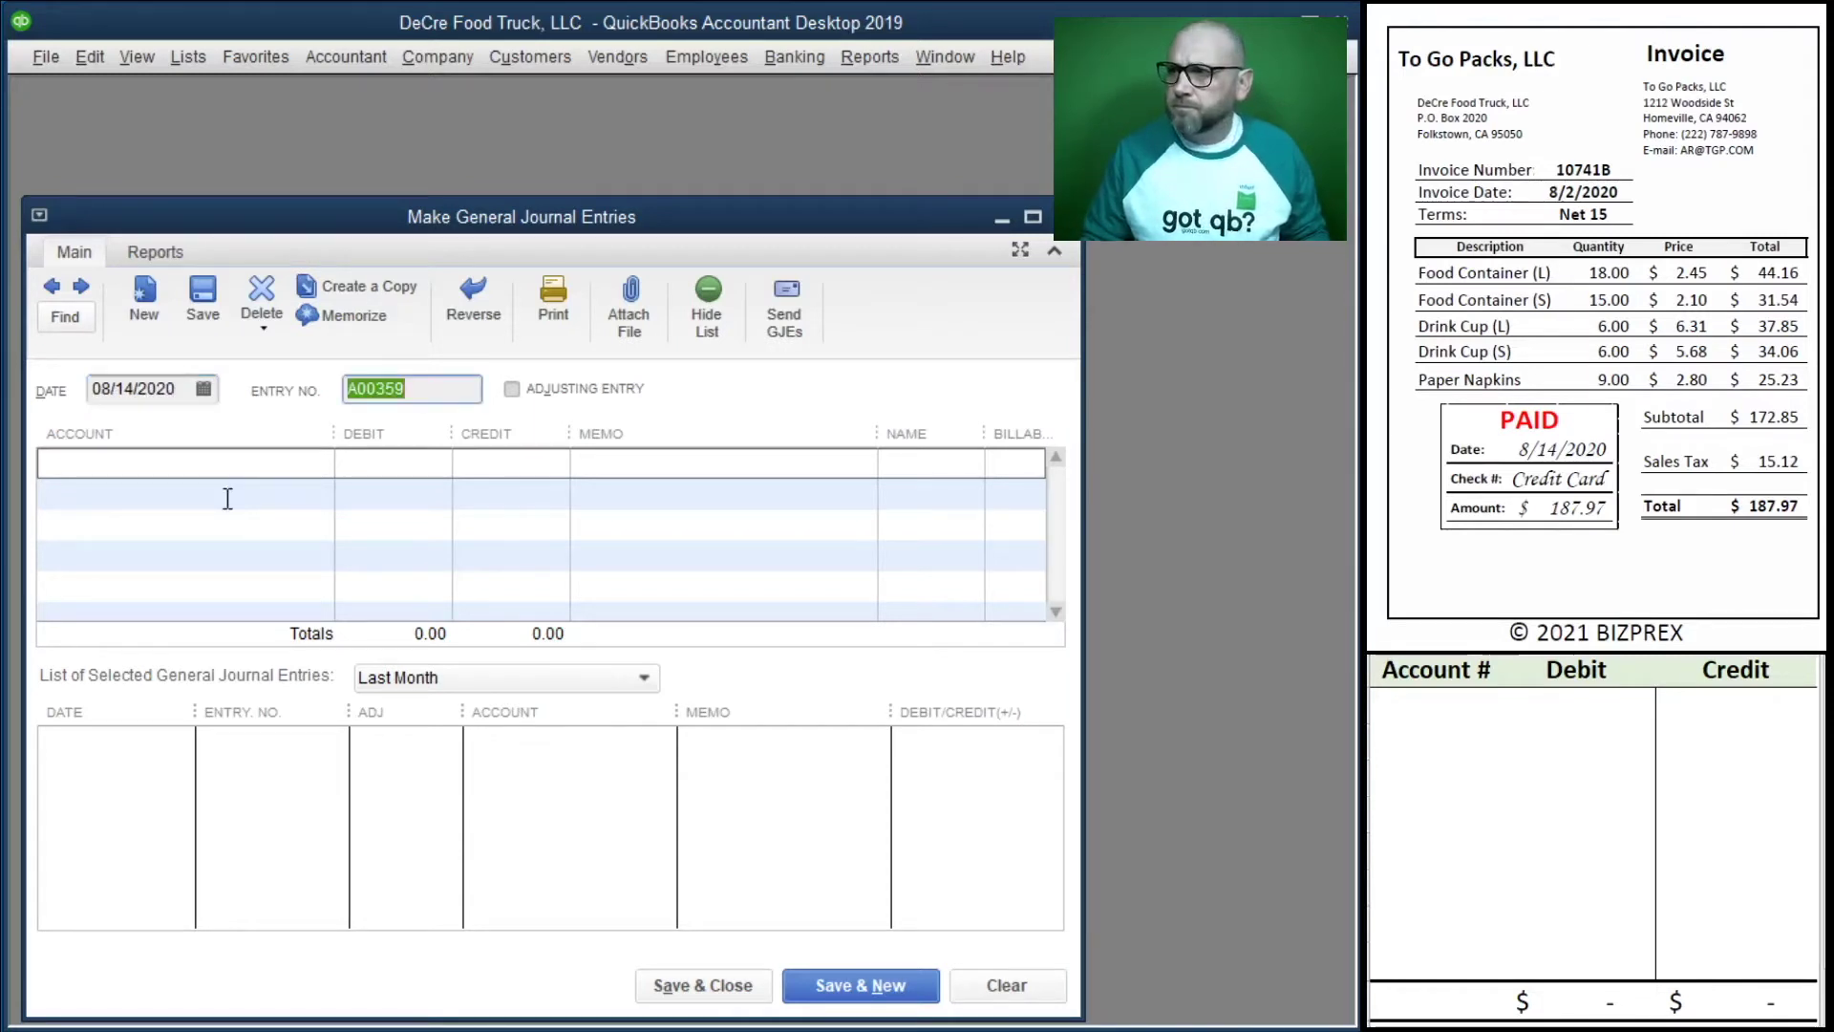
text(107)
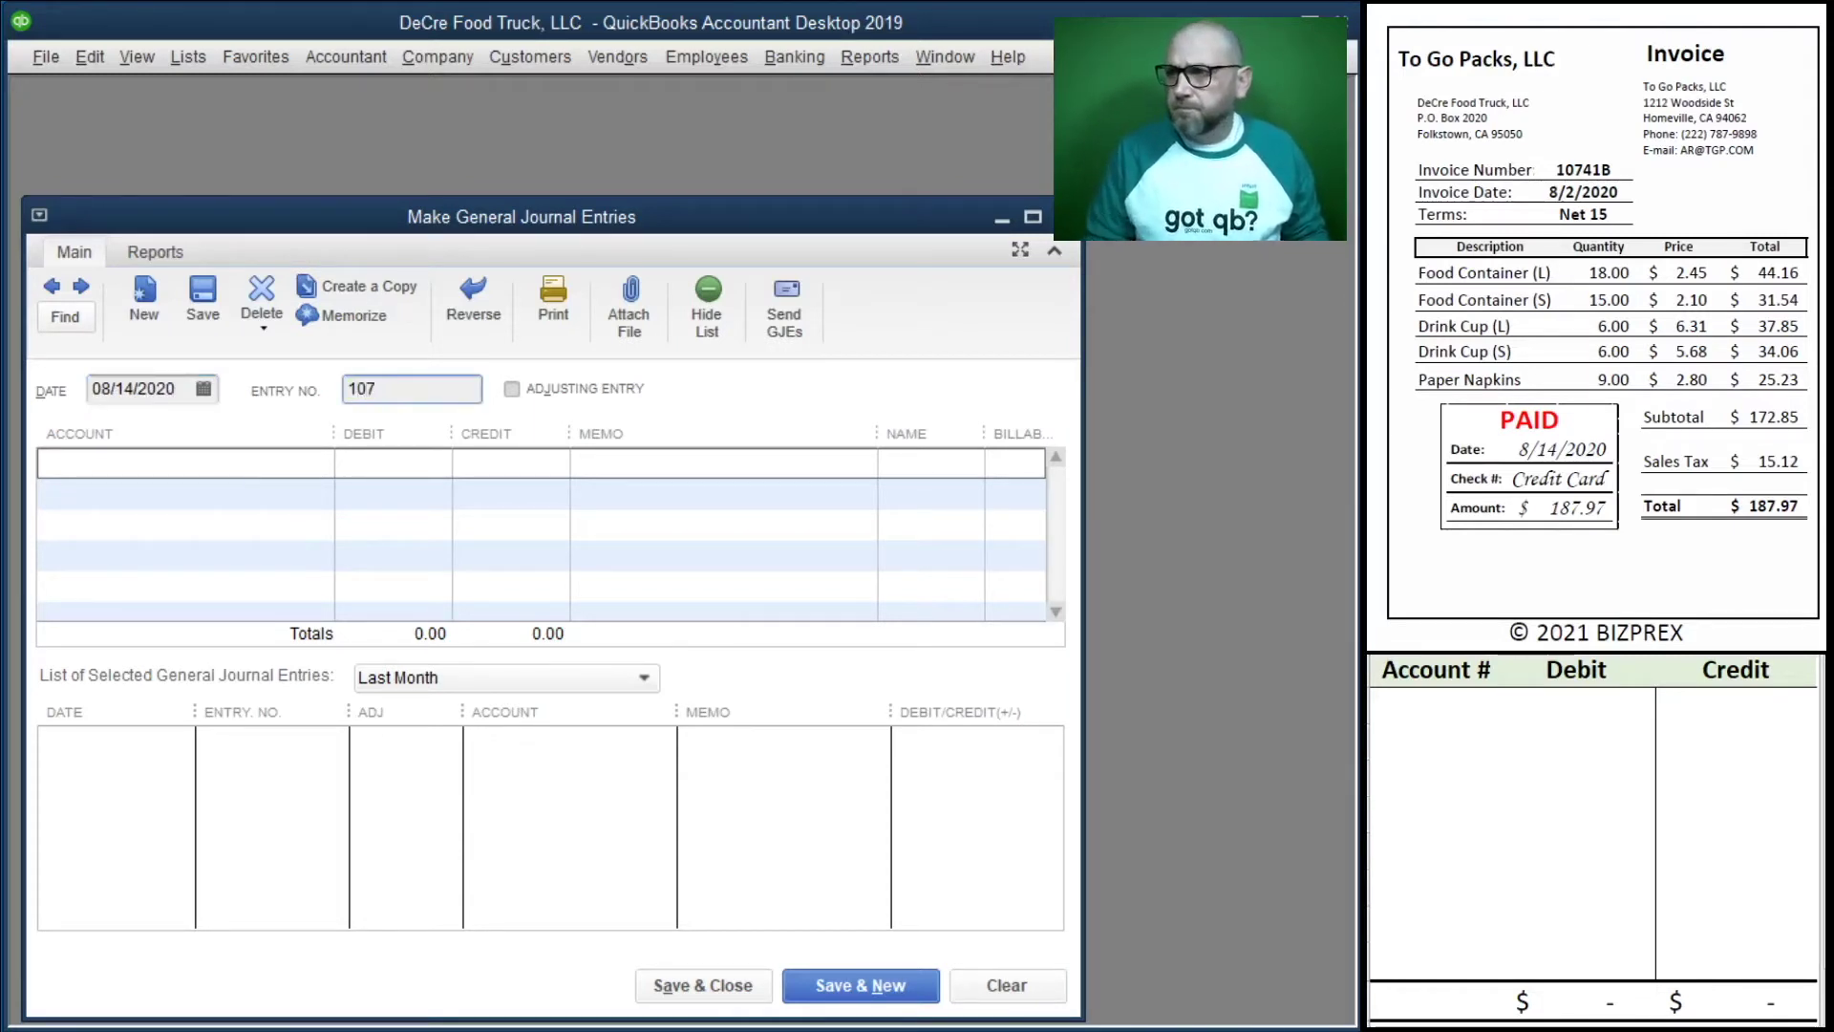
text(41B)
key(Tab)
key(Tab)
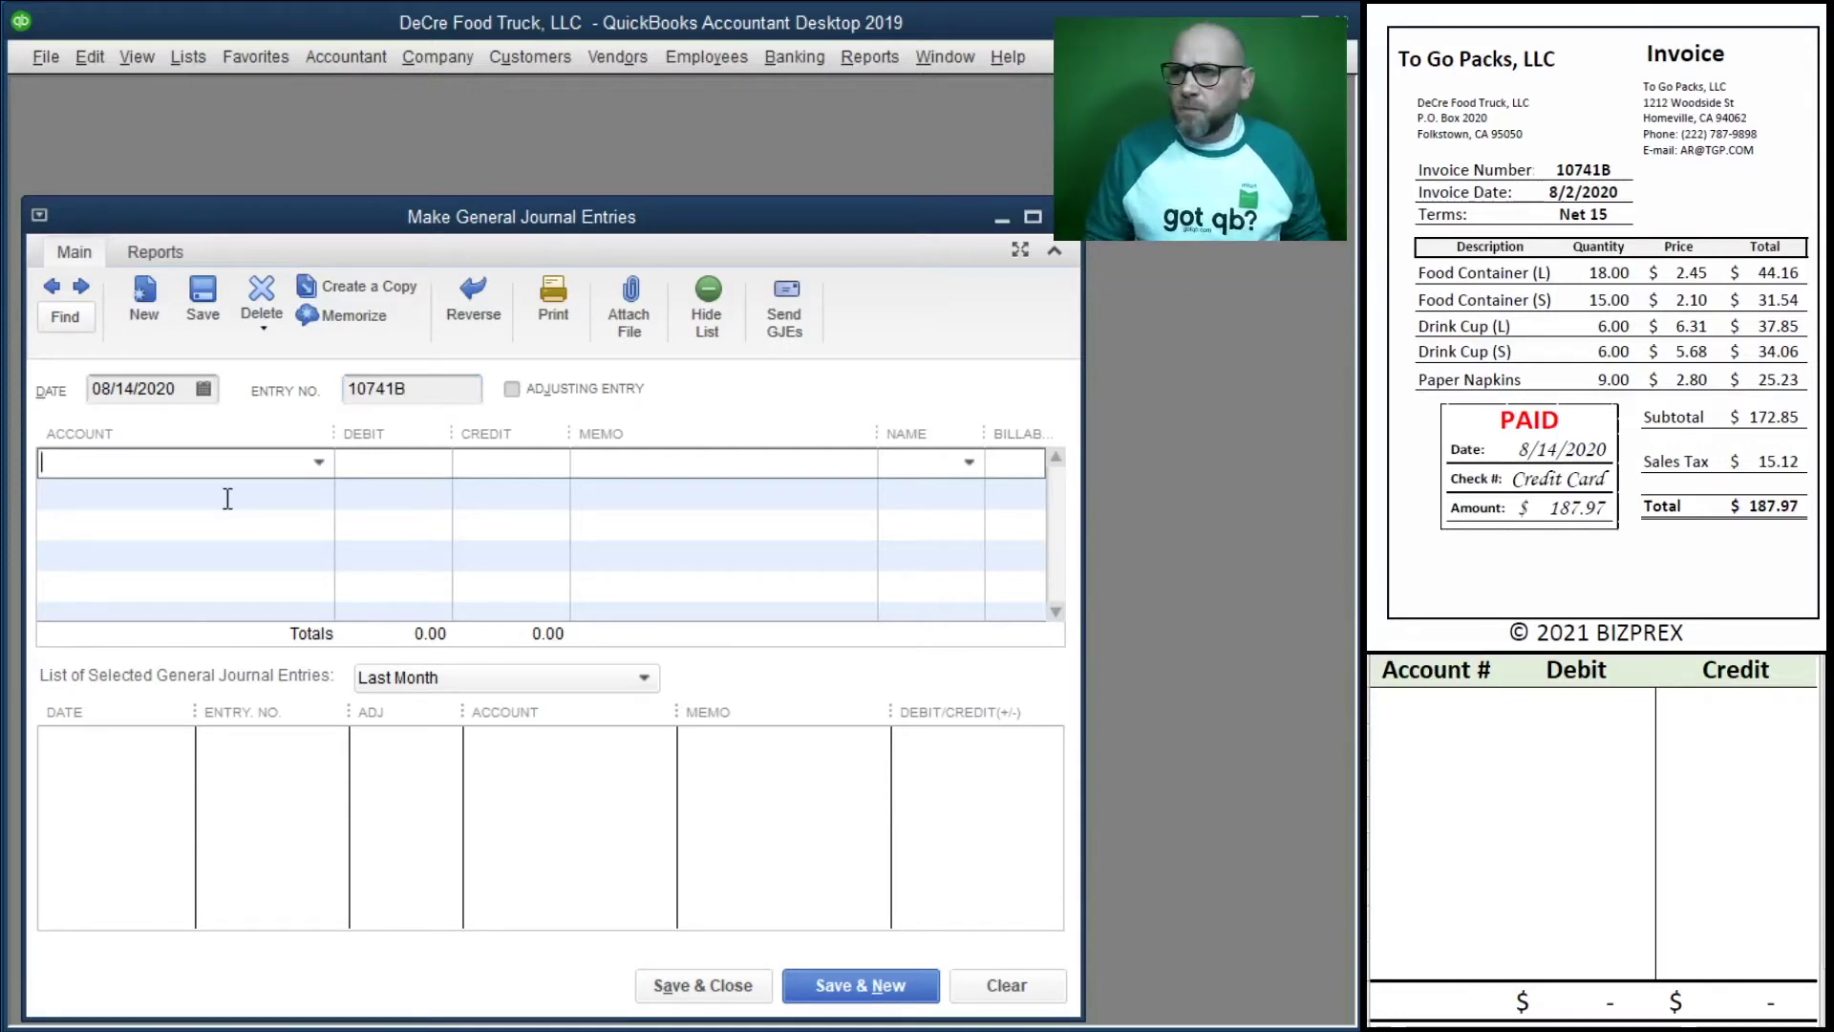
On the first line, credit the 21100 Credit Card account 187.97 and copy entry number 10741B into the memo.
click(319, 463)
click(277, 715)
click(506, 460)
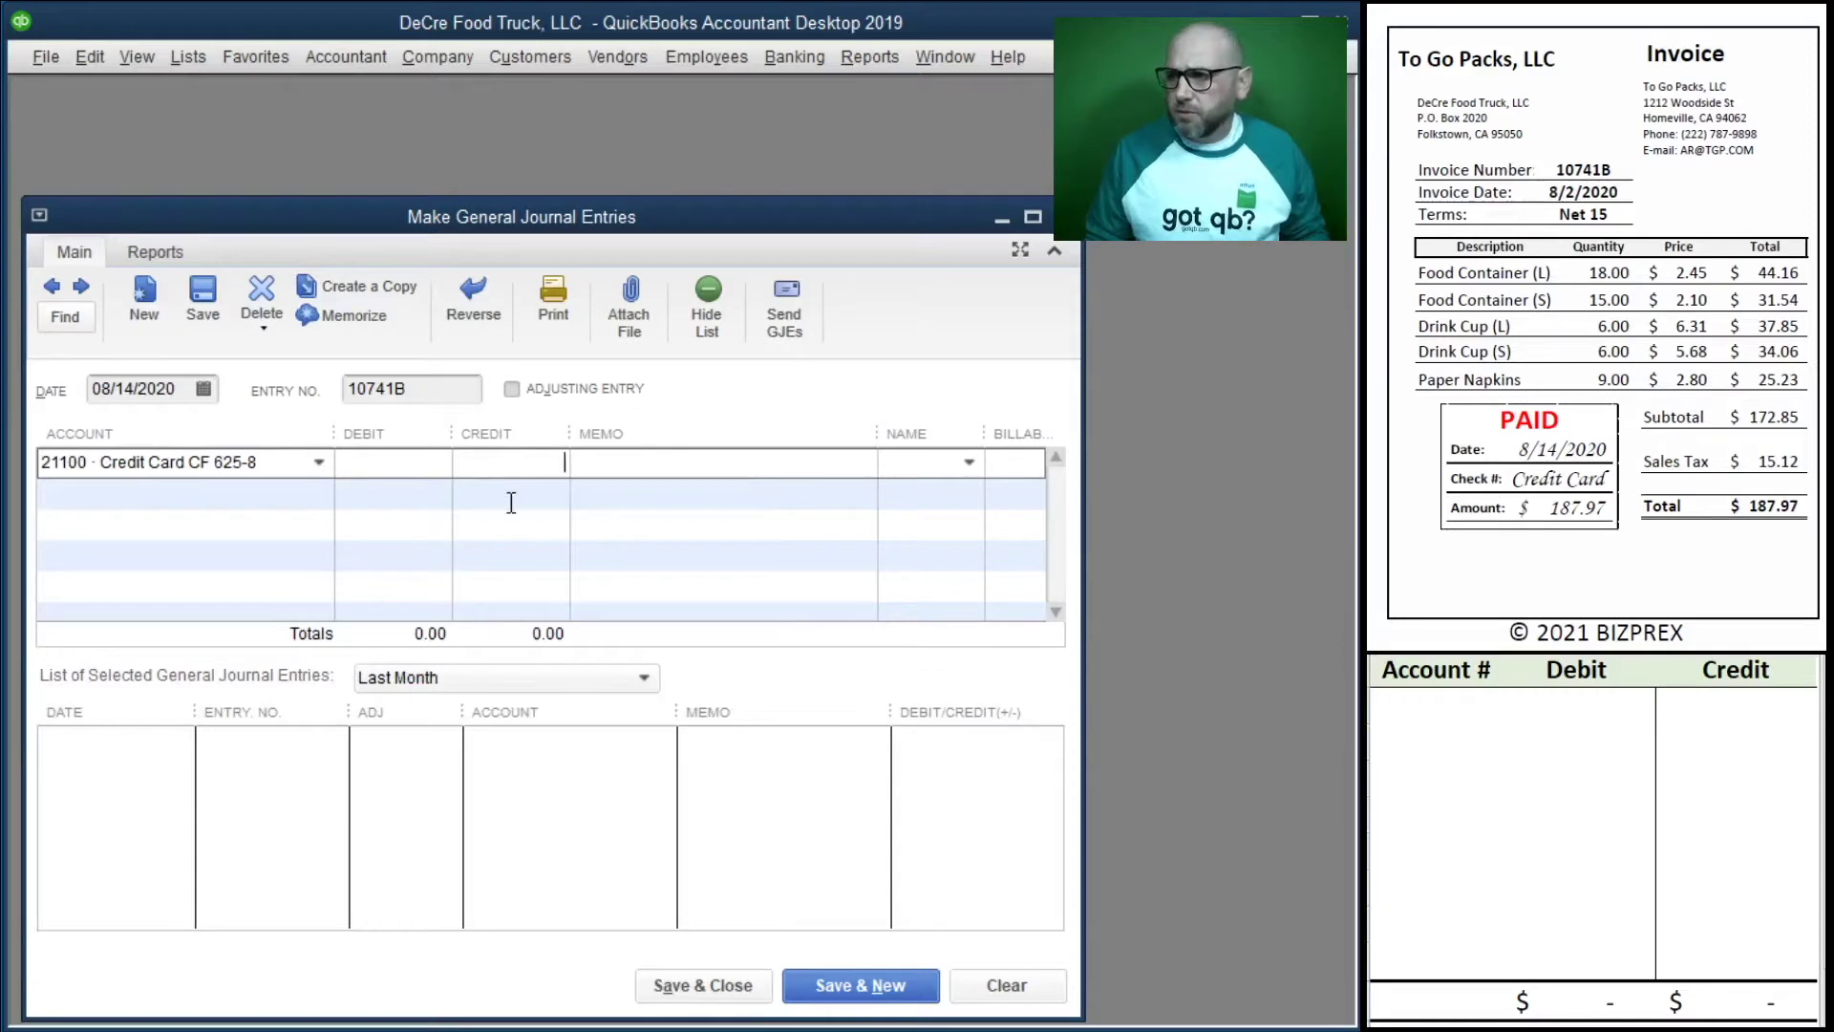
text(187.97)
click(406, 388)
key(ctrl+c)
click(669, 460)
key(ctrl+v)
Assign the balancing debit line to 60100 Restaurant Supplies, and save the entry to start a new one.
click(164, 493)
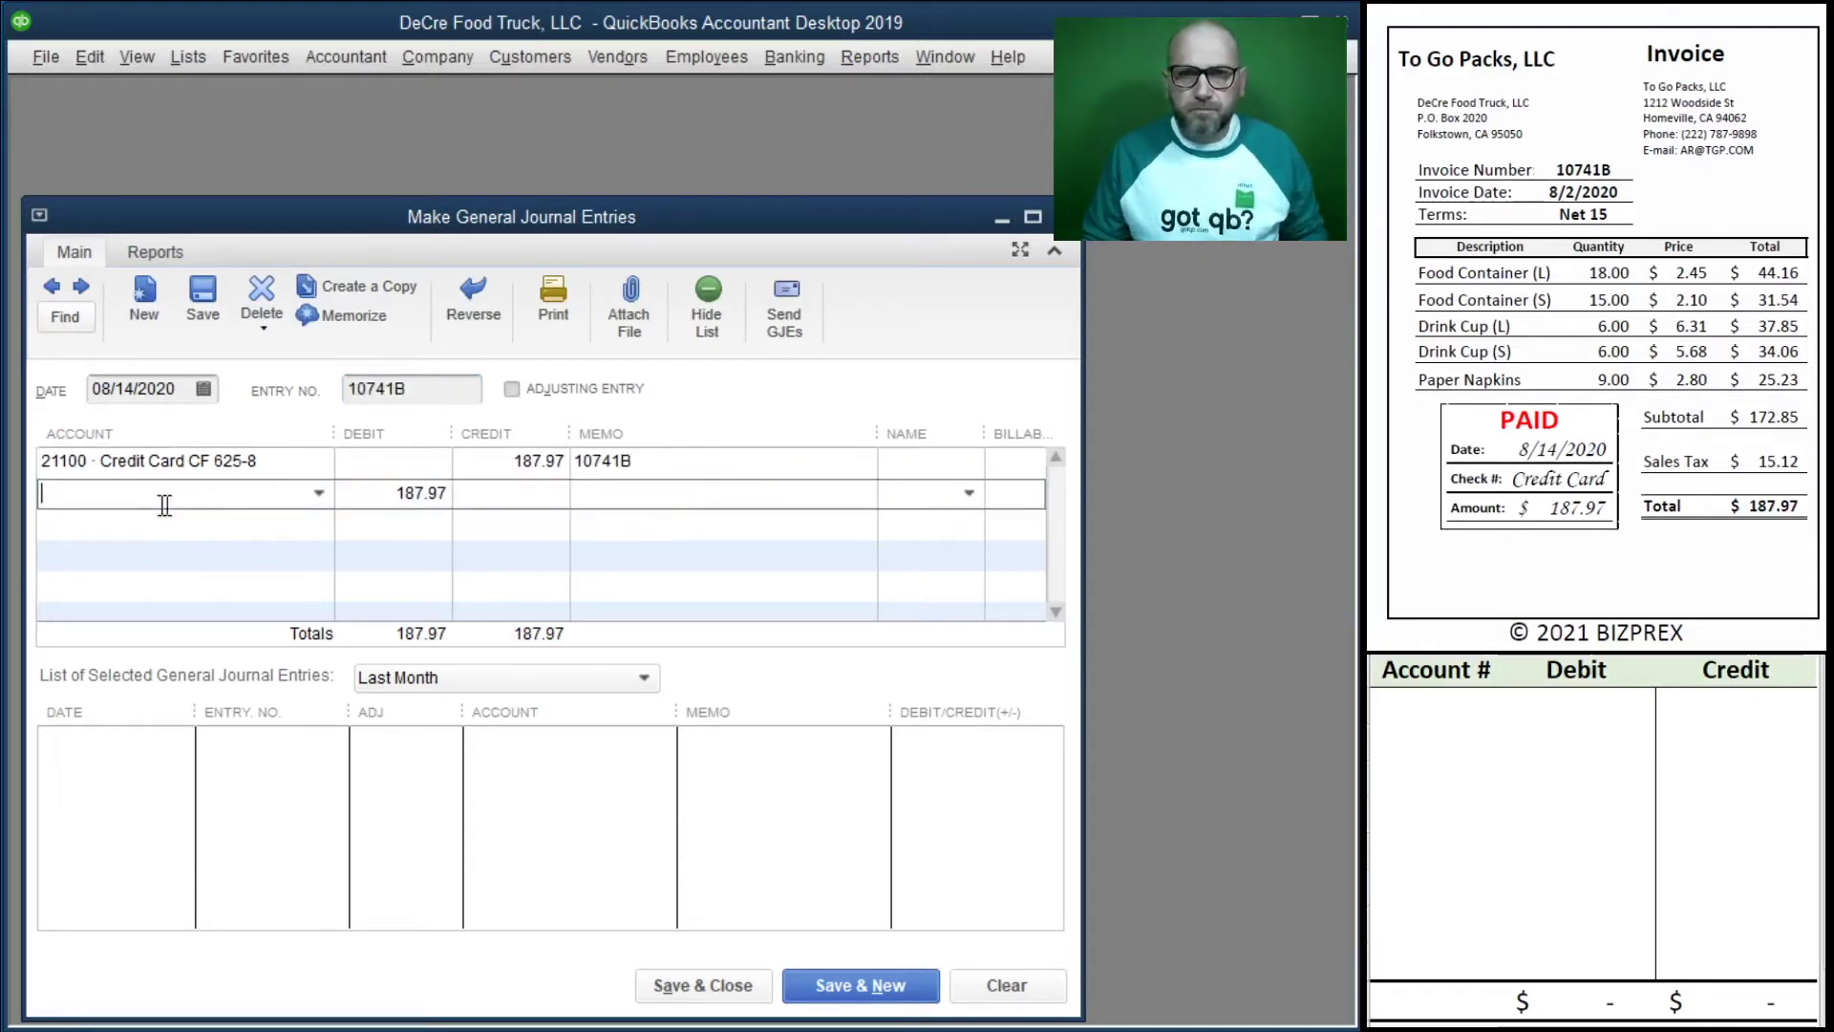
click(319, 494)
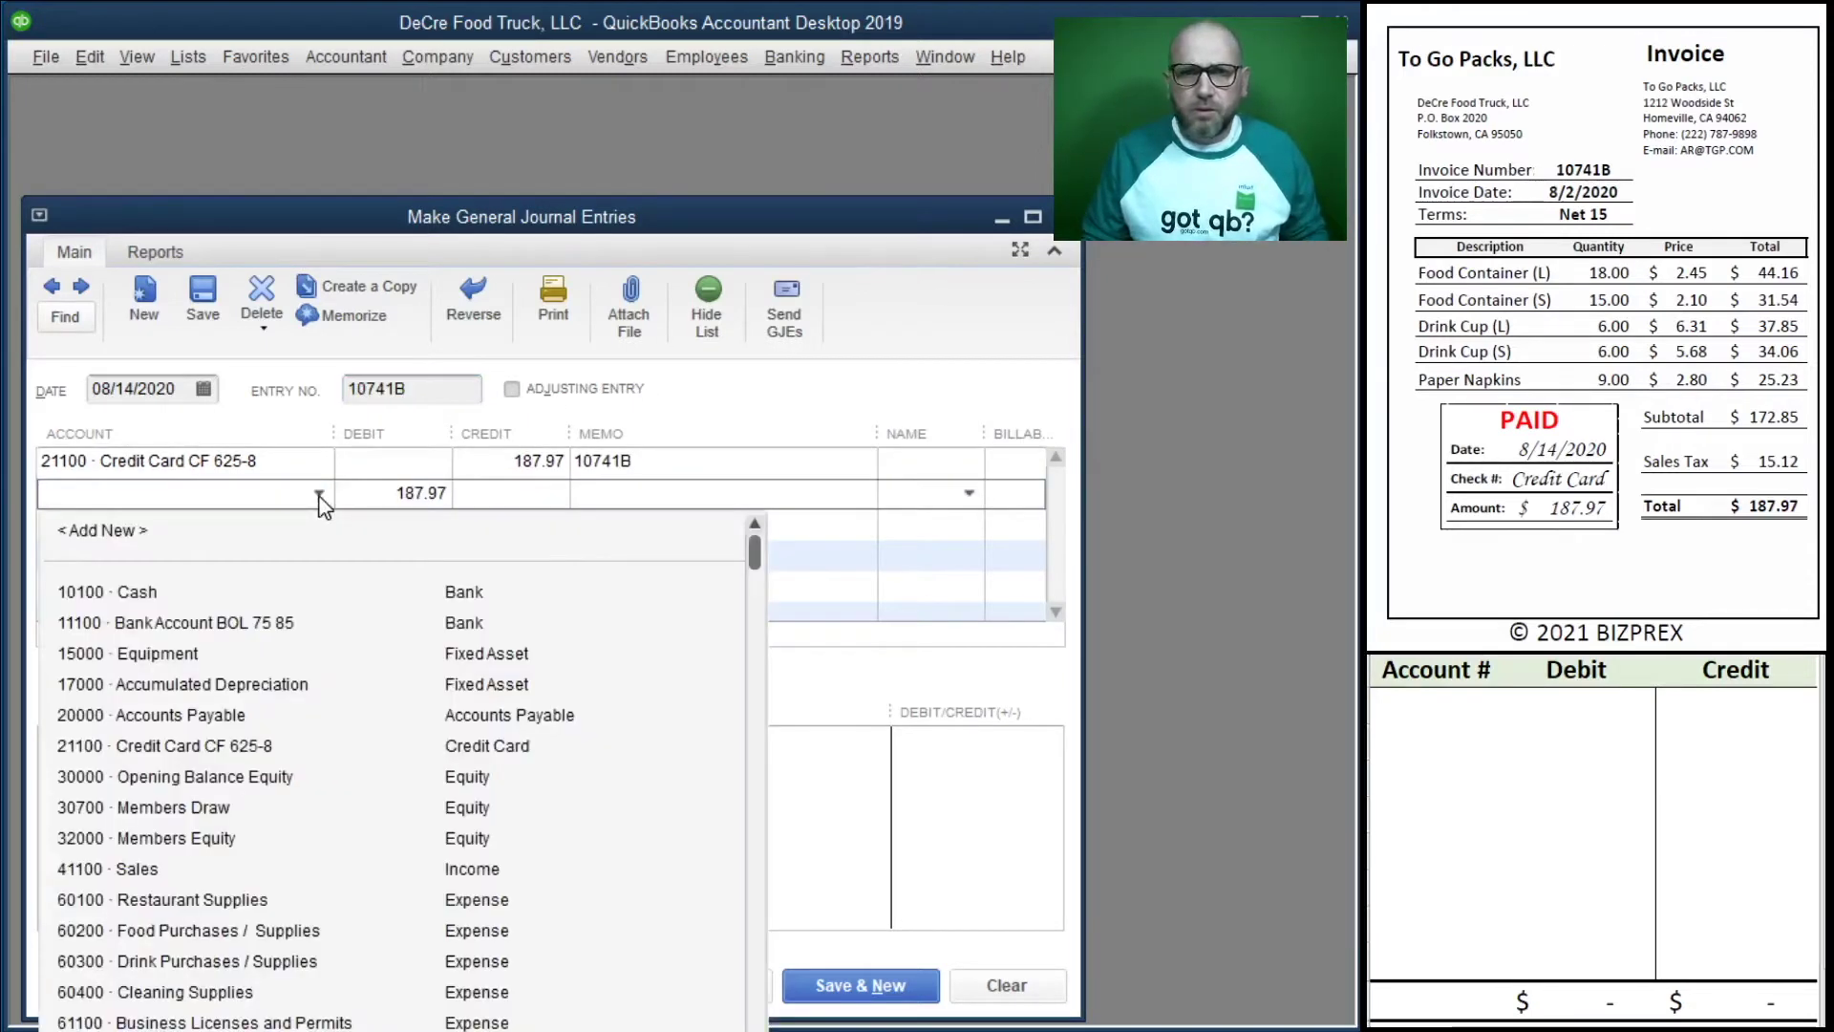
click(231, 900)
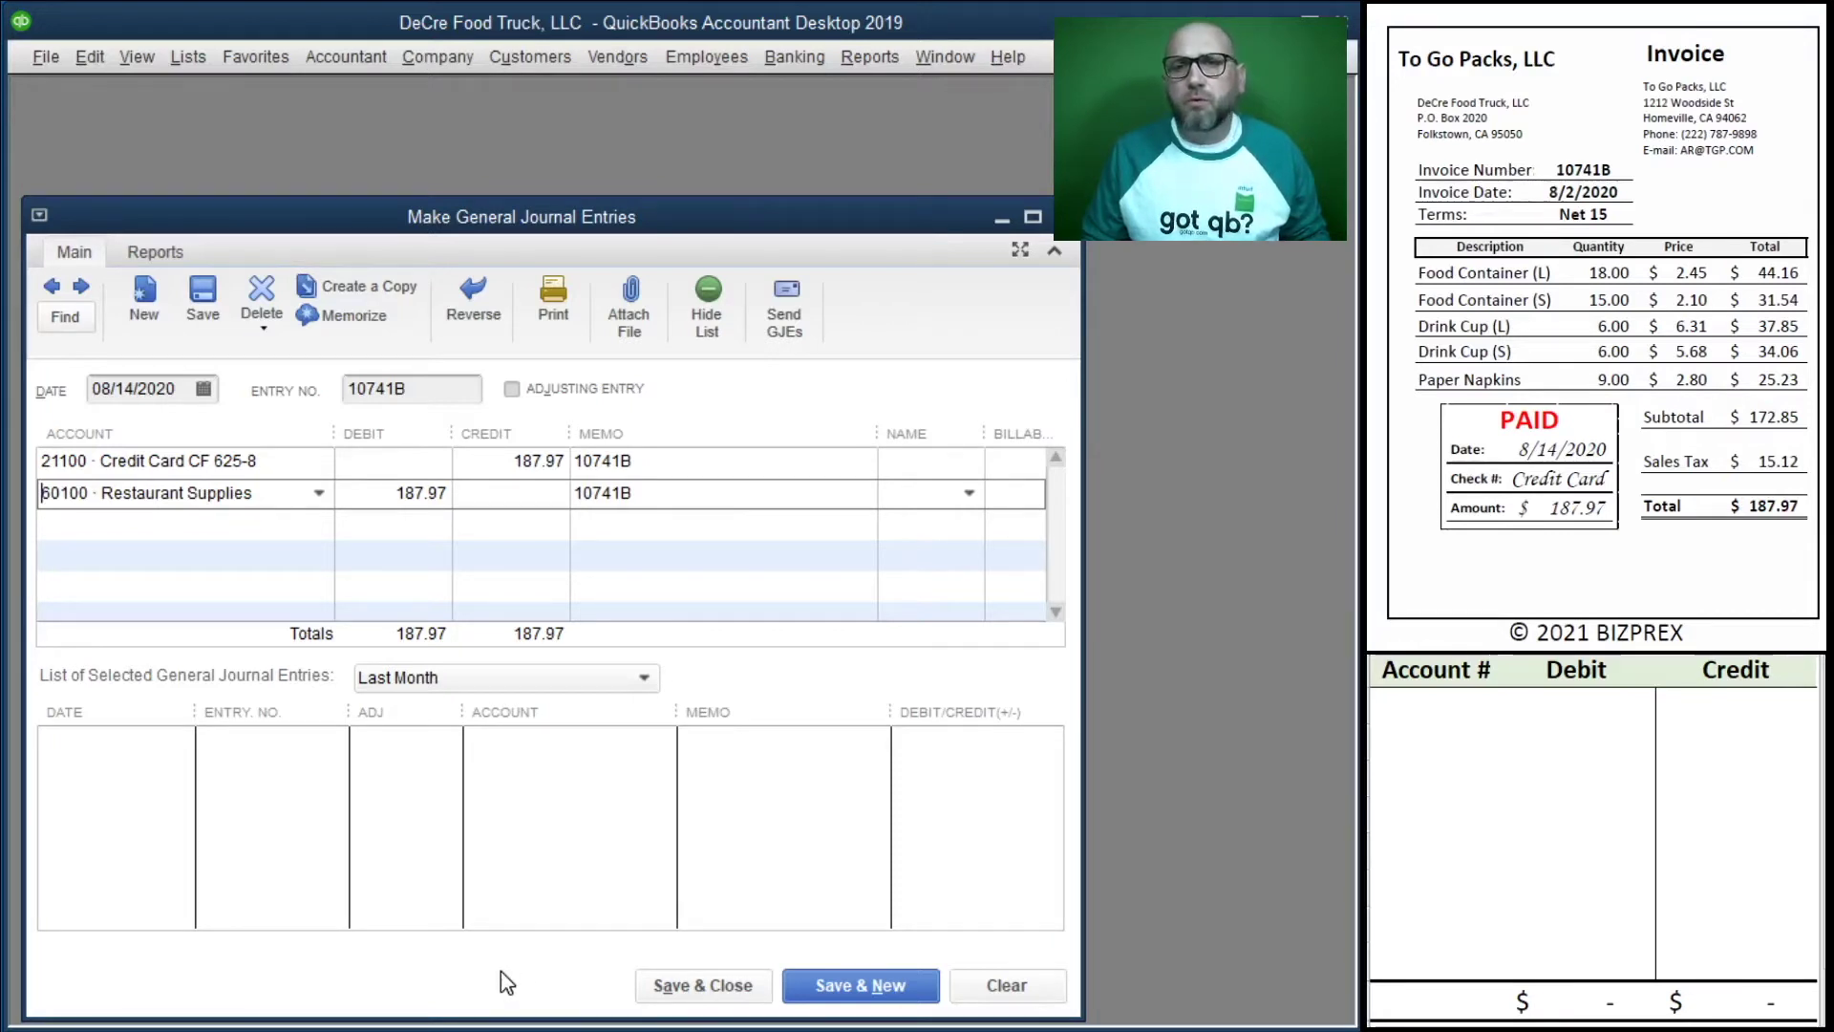
click(850, 990)
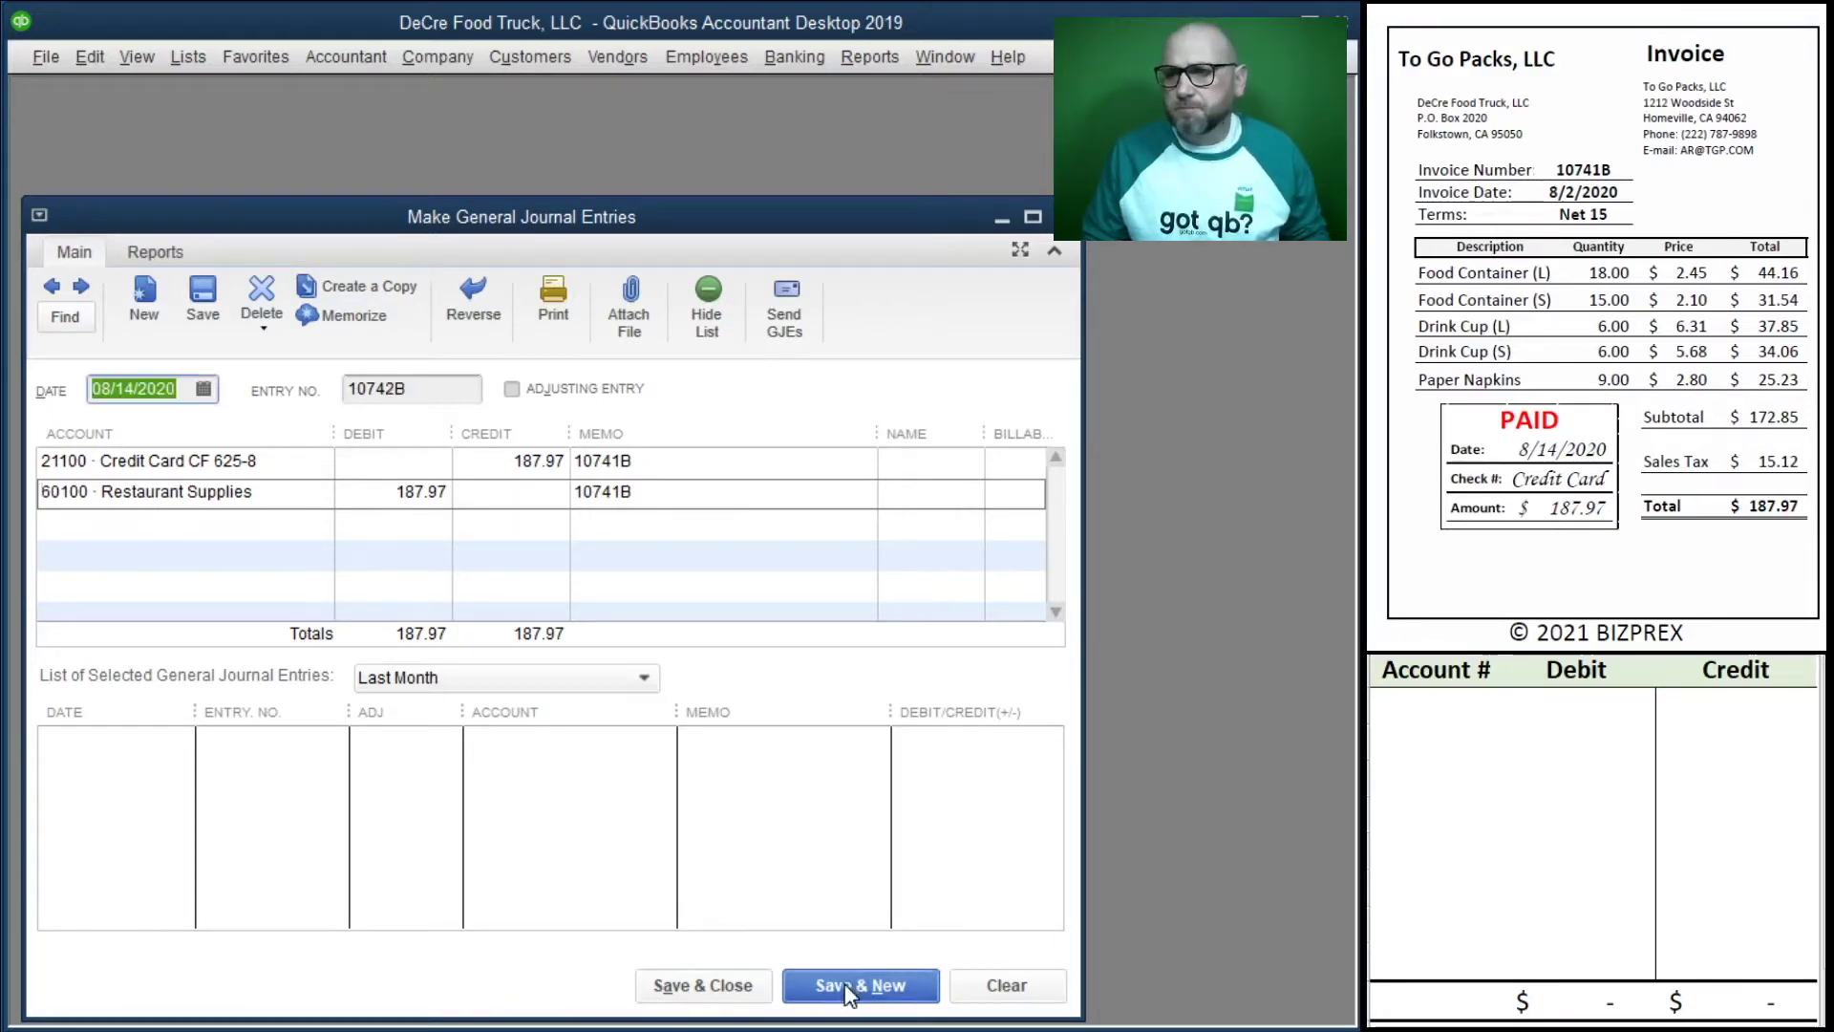
For the Clean Depot, Inc. invoice, date the new entry 08/20/2020 and set its entry number to Check 1023.
scroll(1577, 303, down, 6)
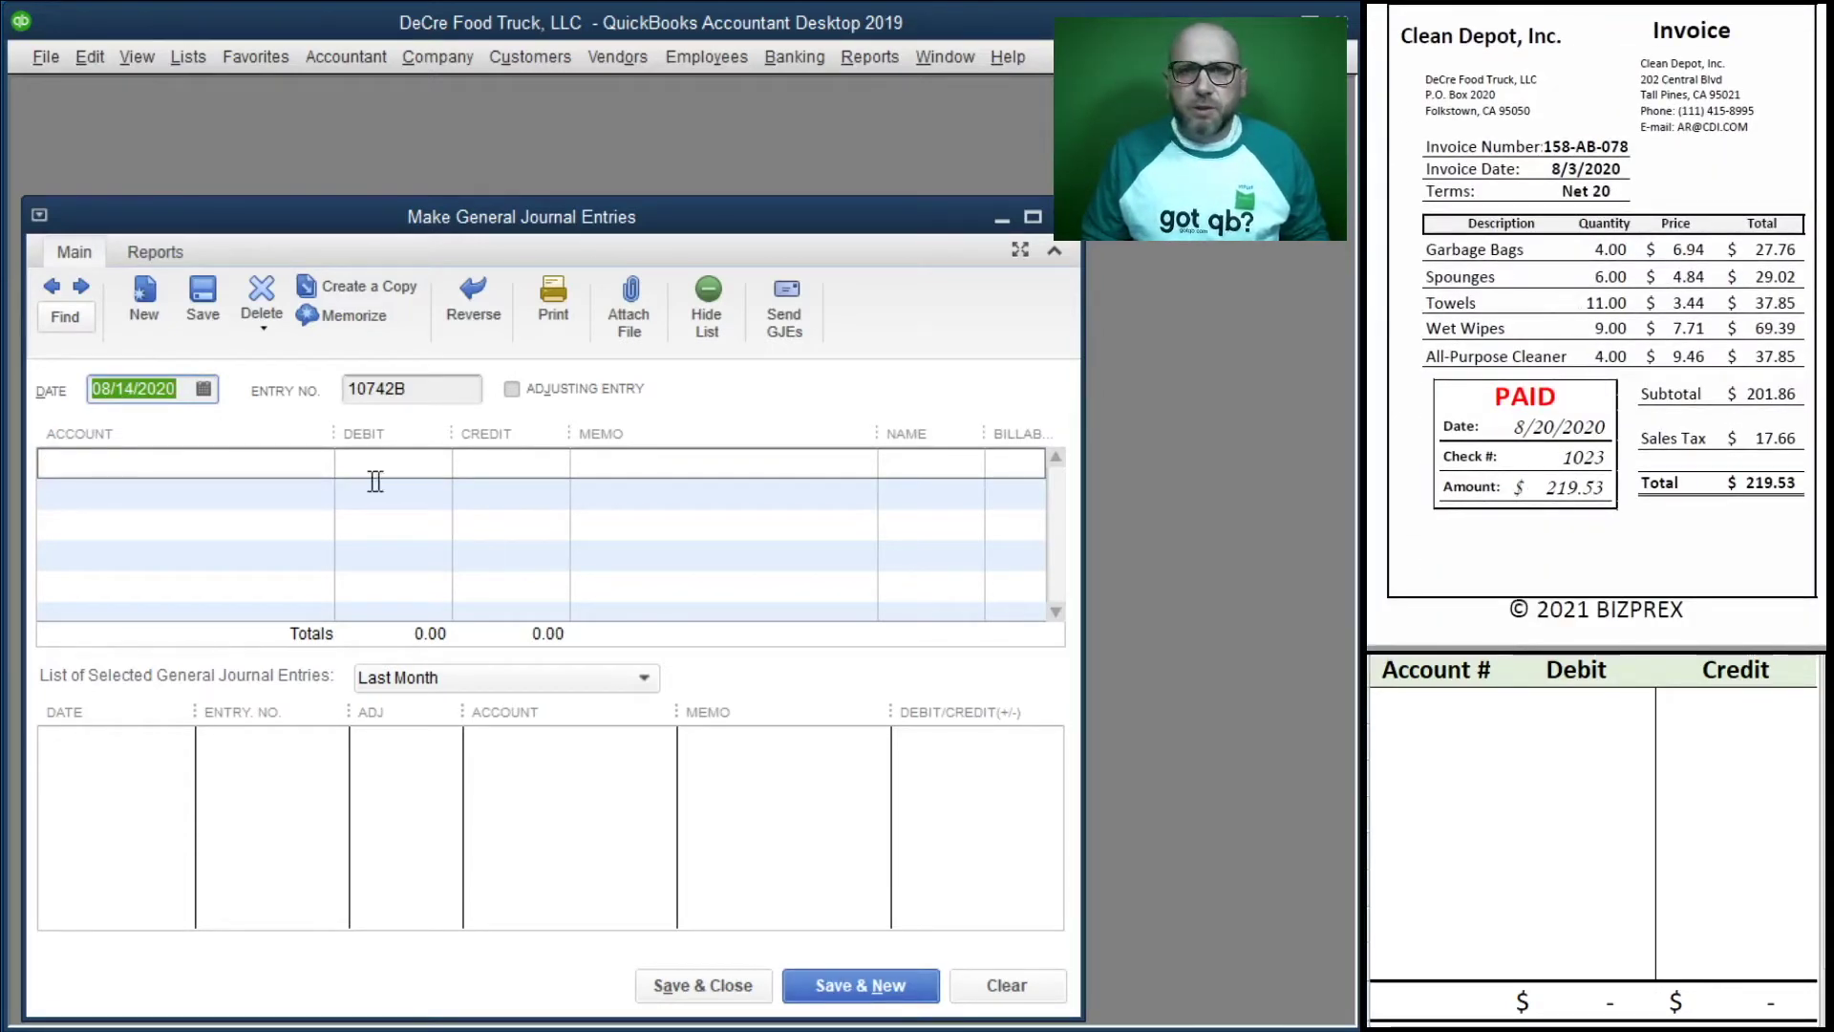
text(8/20/)
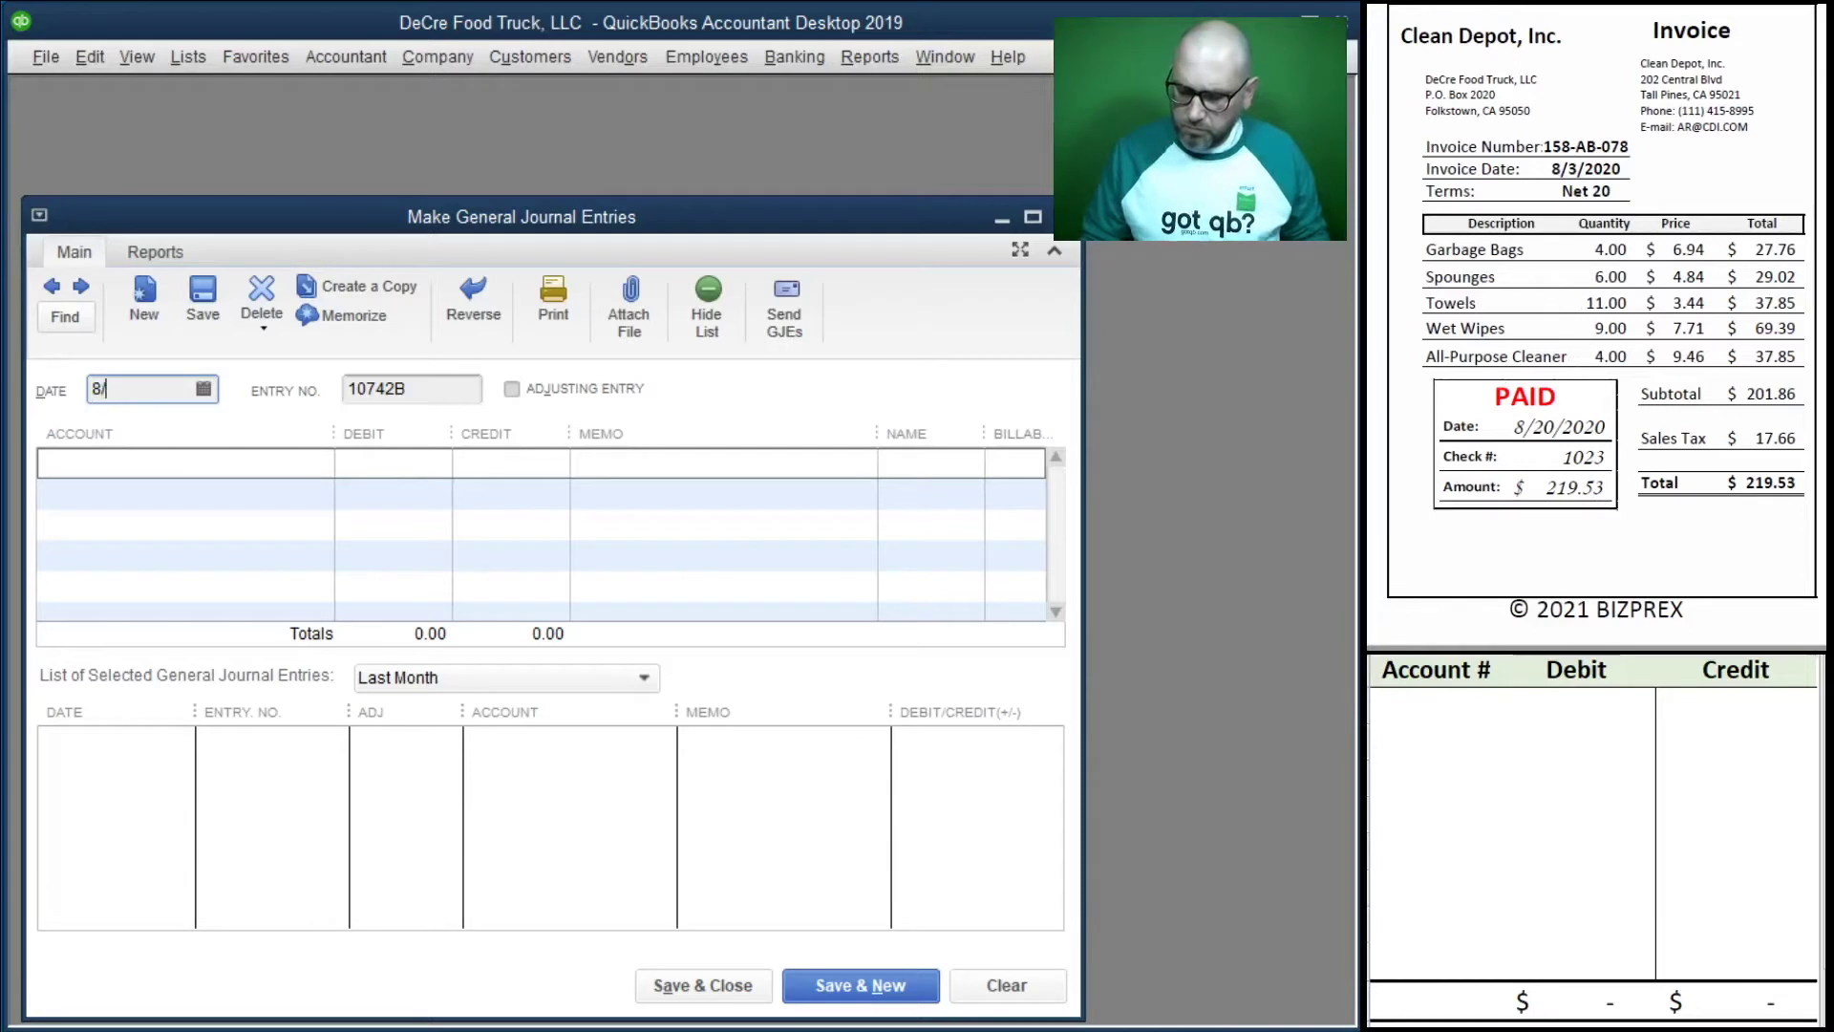
key(Tab)
text(Check 1023)
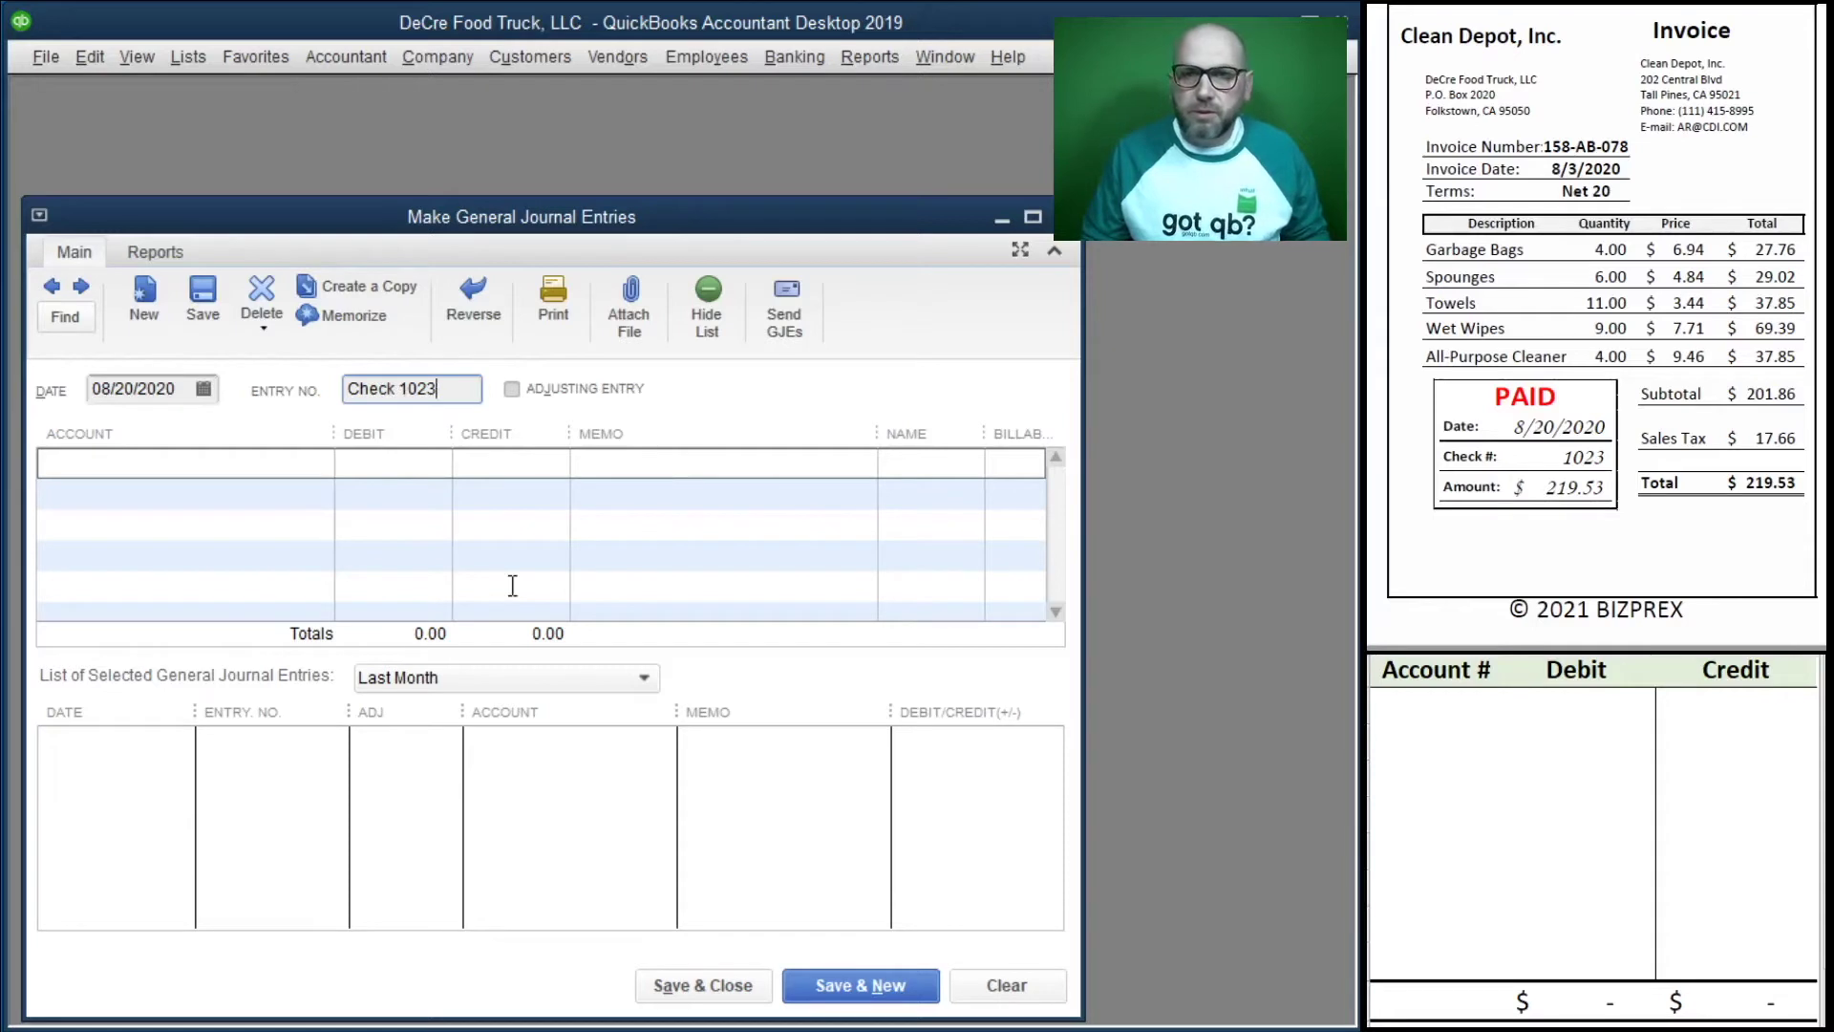
key(Tab)
key(Tab)
On the first line, credit the 11100 Bank Account 219.53 with invoice number 158-AB-078 as the memo.
click(319, 461)
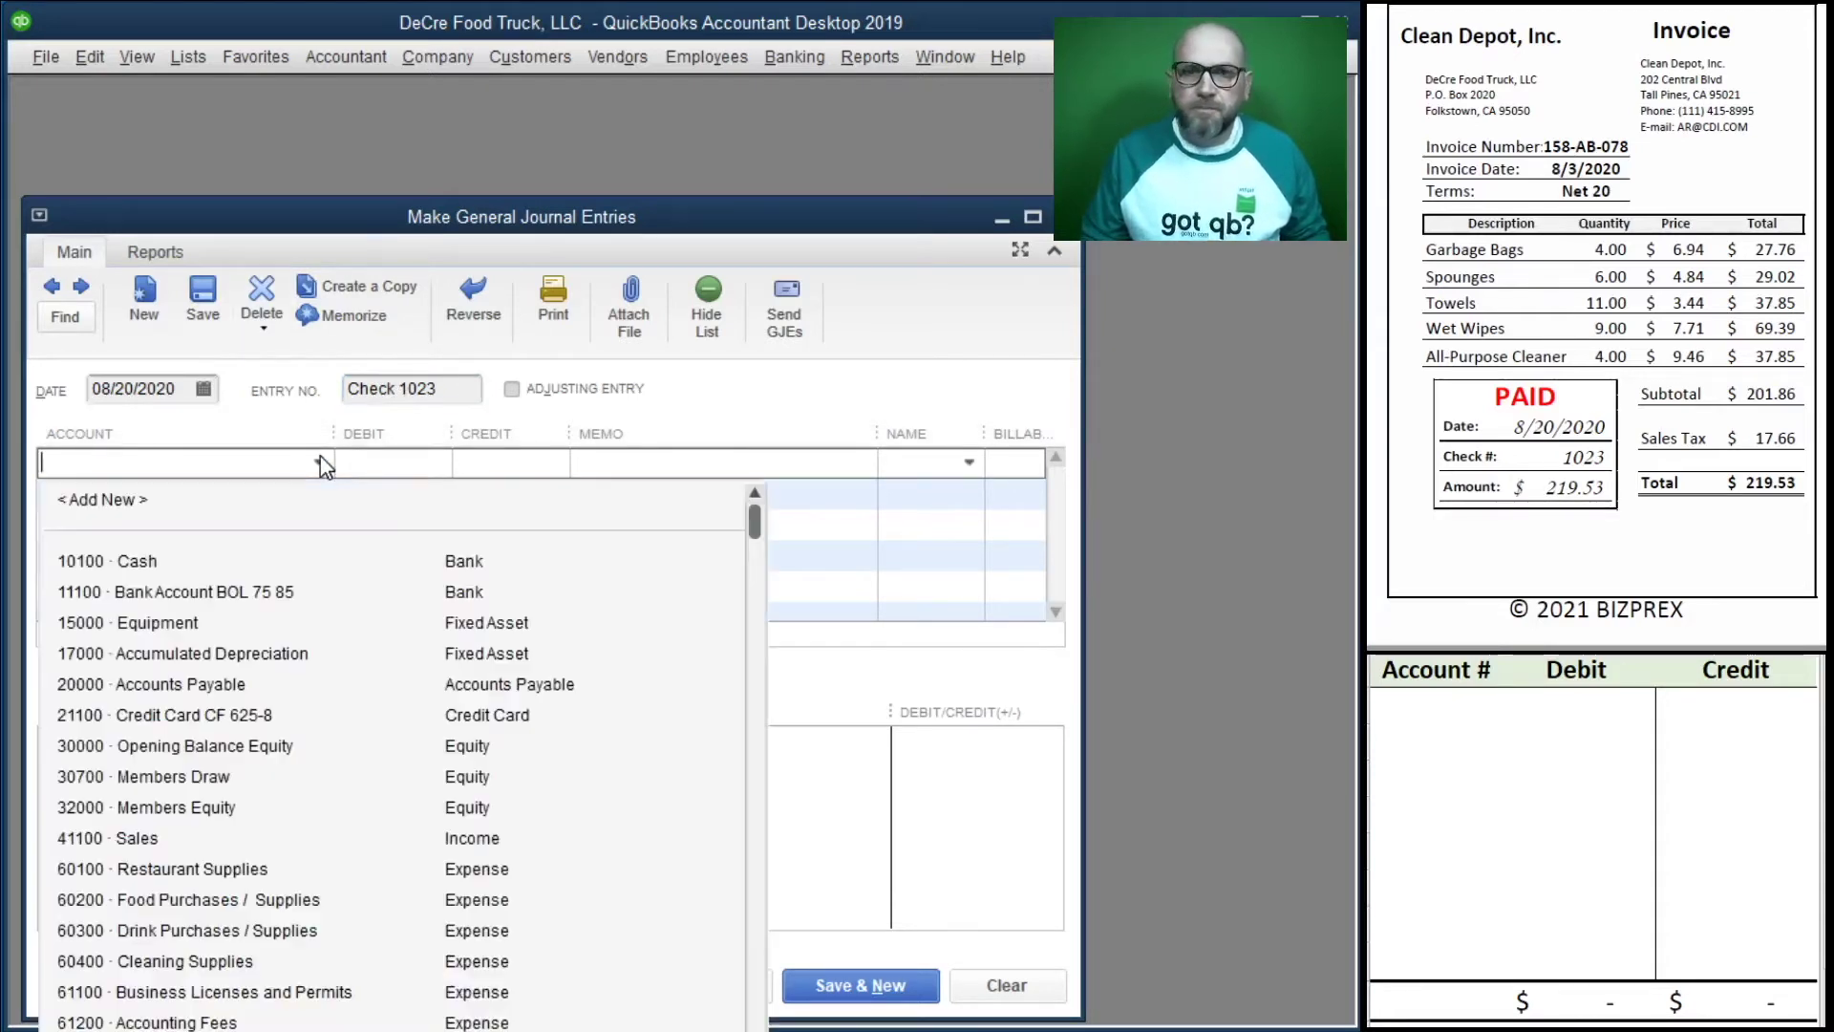
click(227, 589)
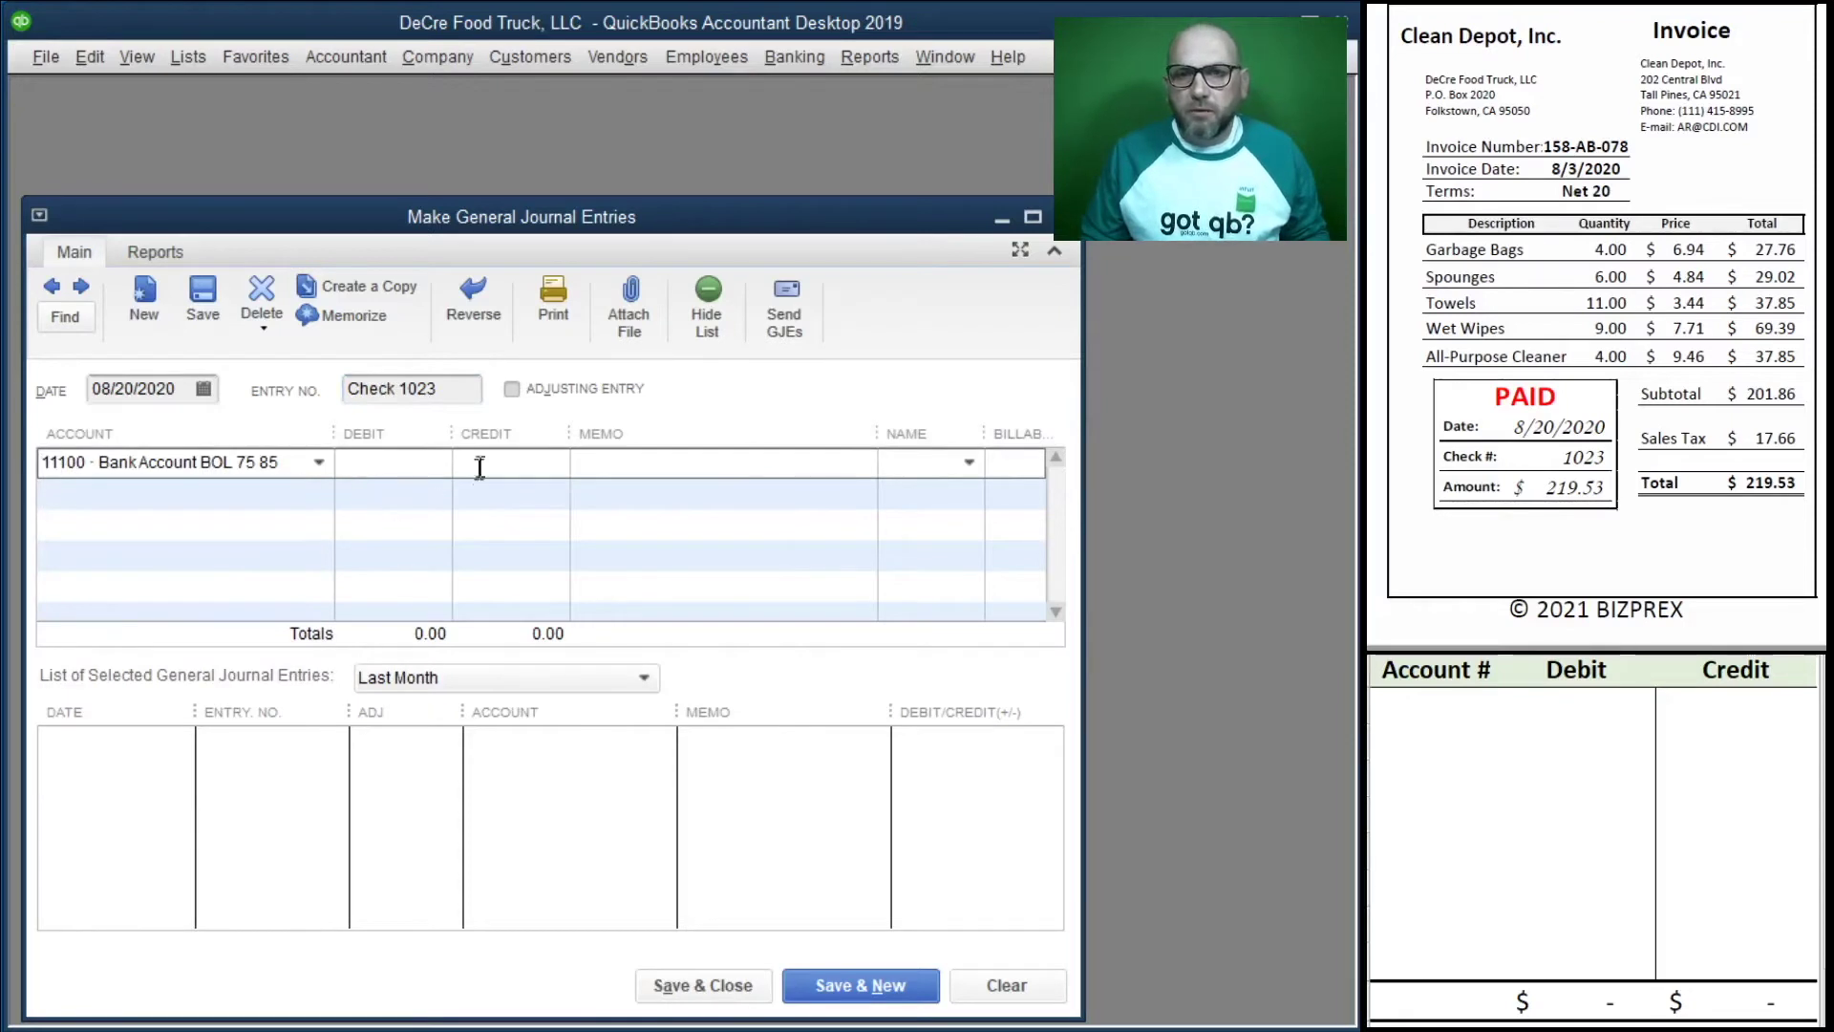
click(524, 473)
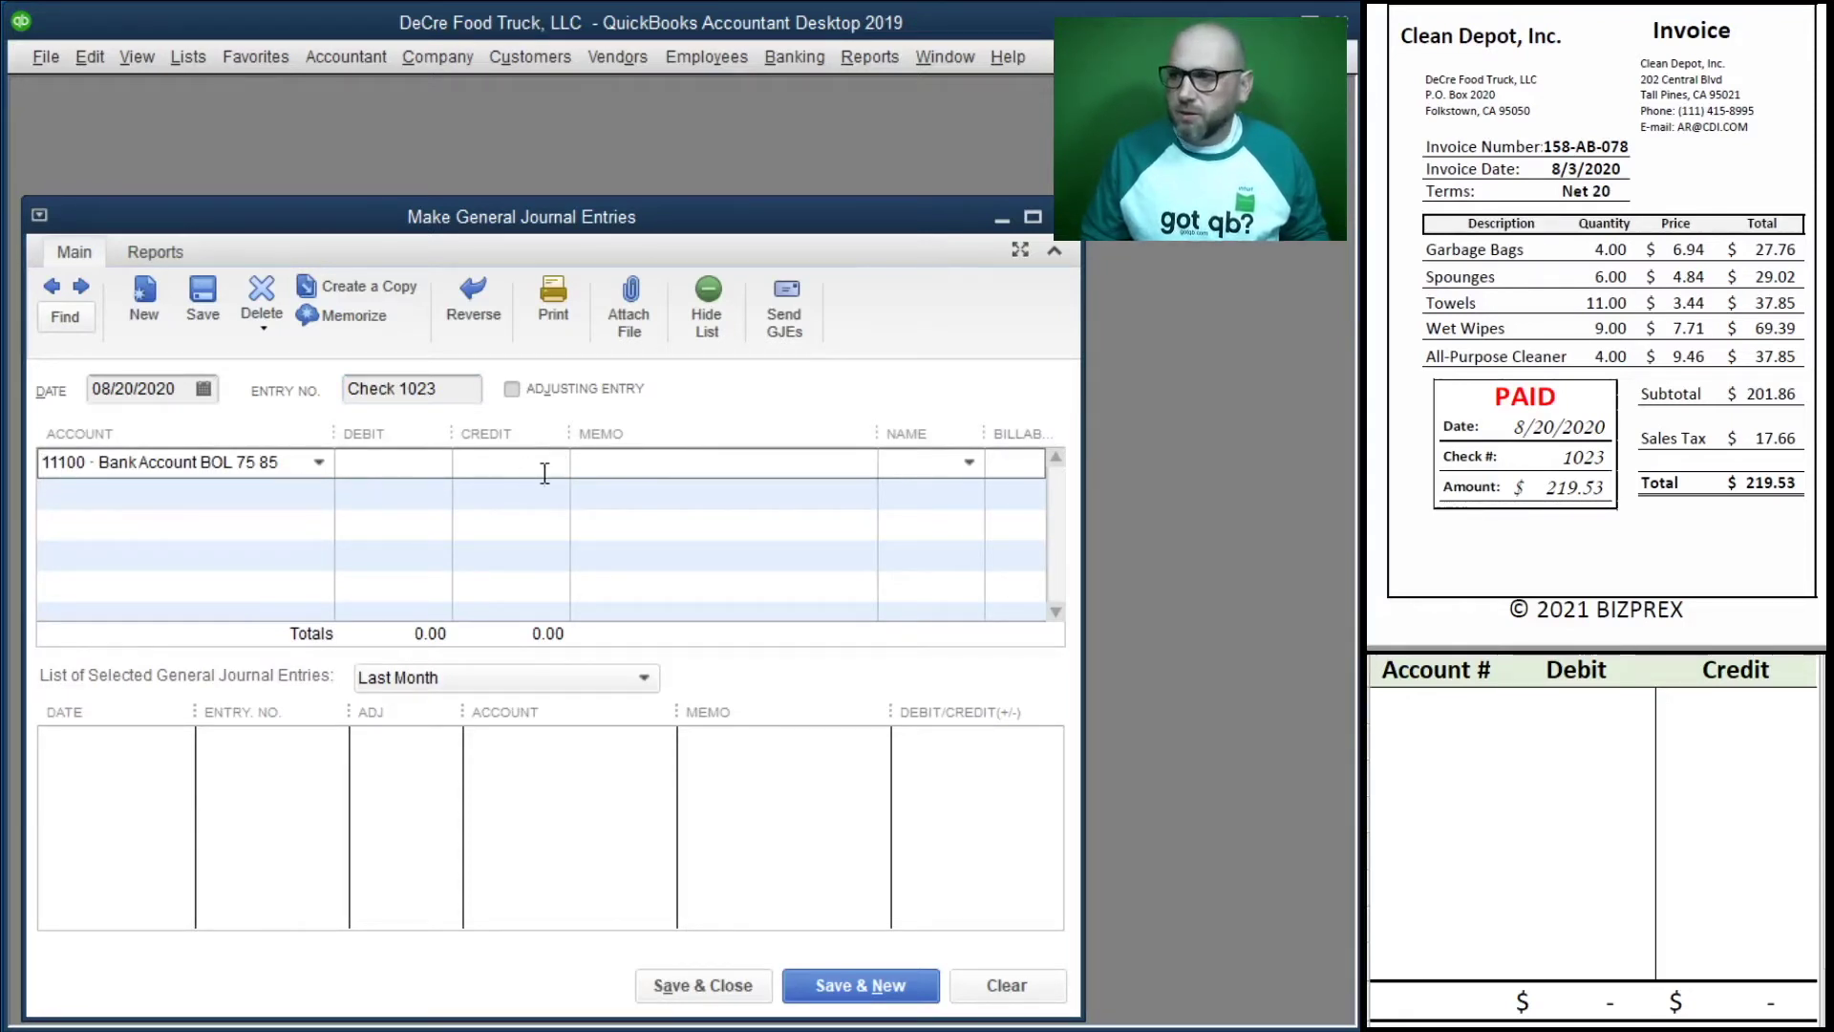
text(219.53)
key(Tab)
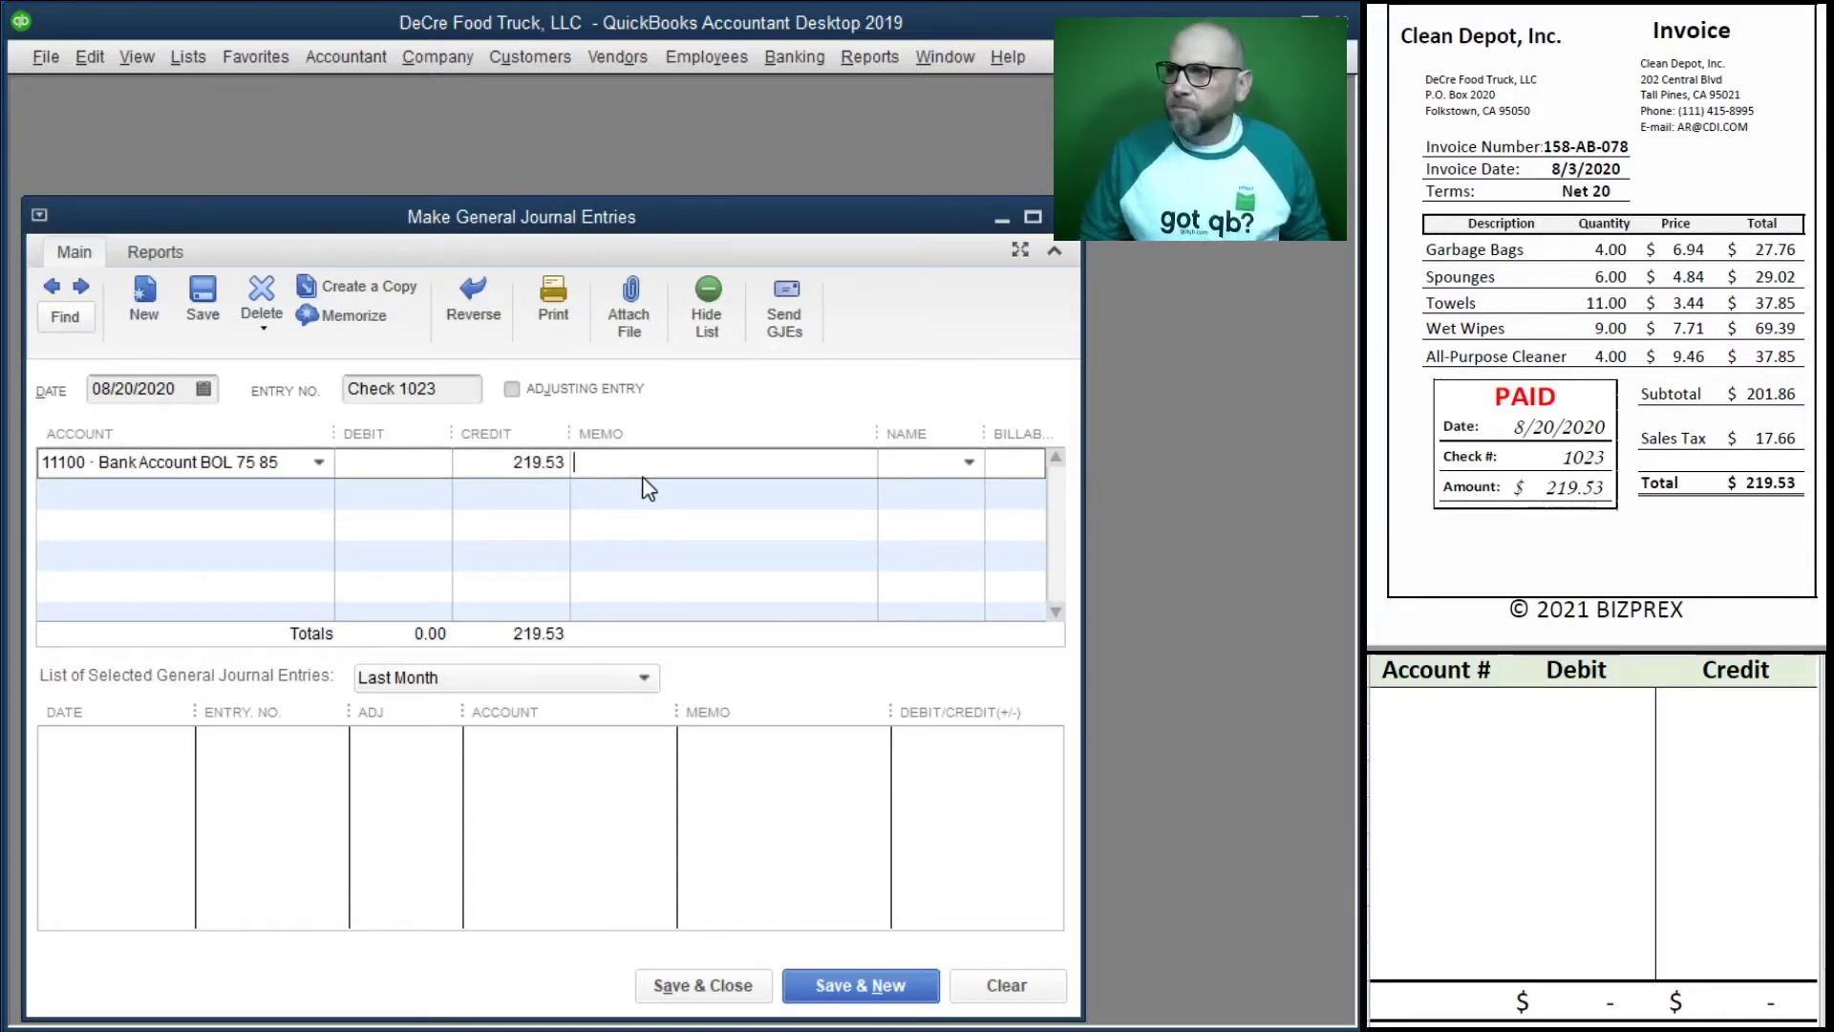
text(158-)
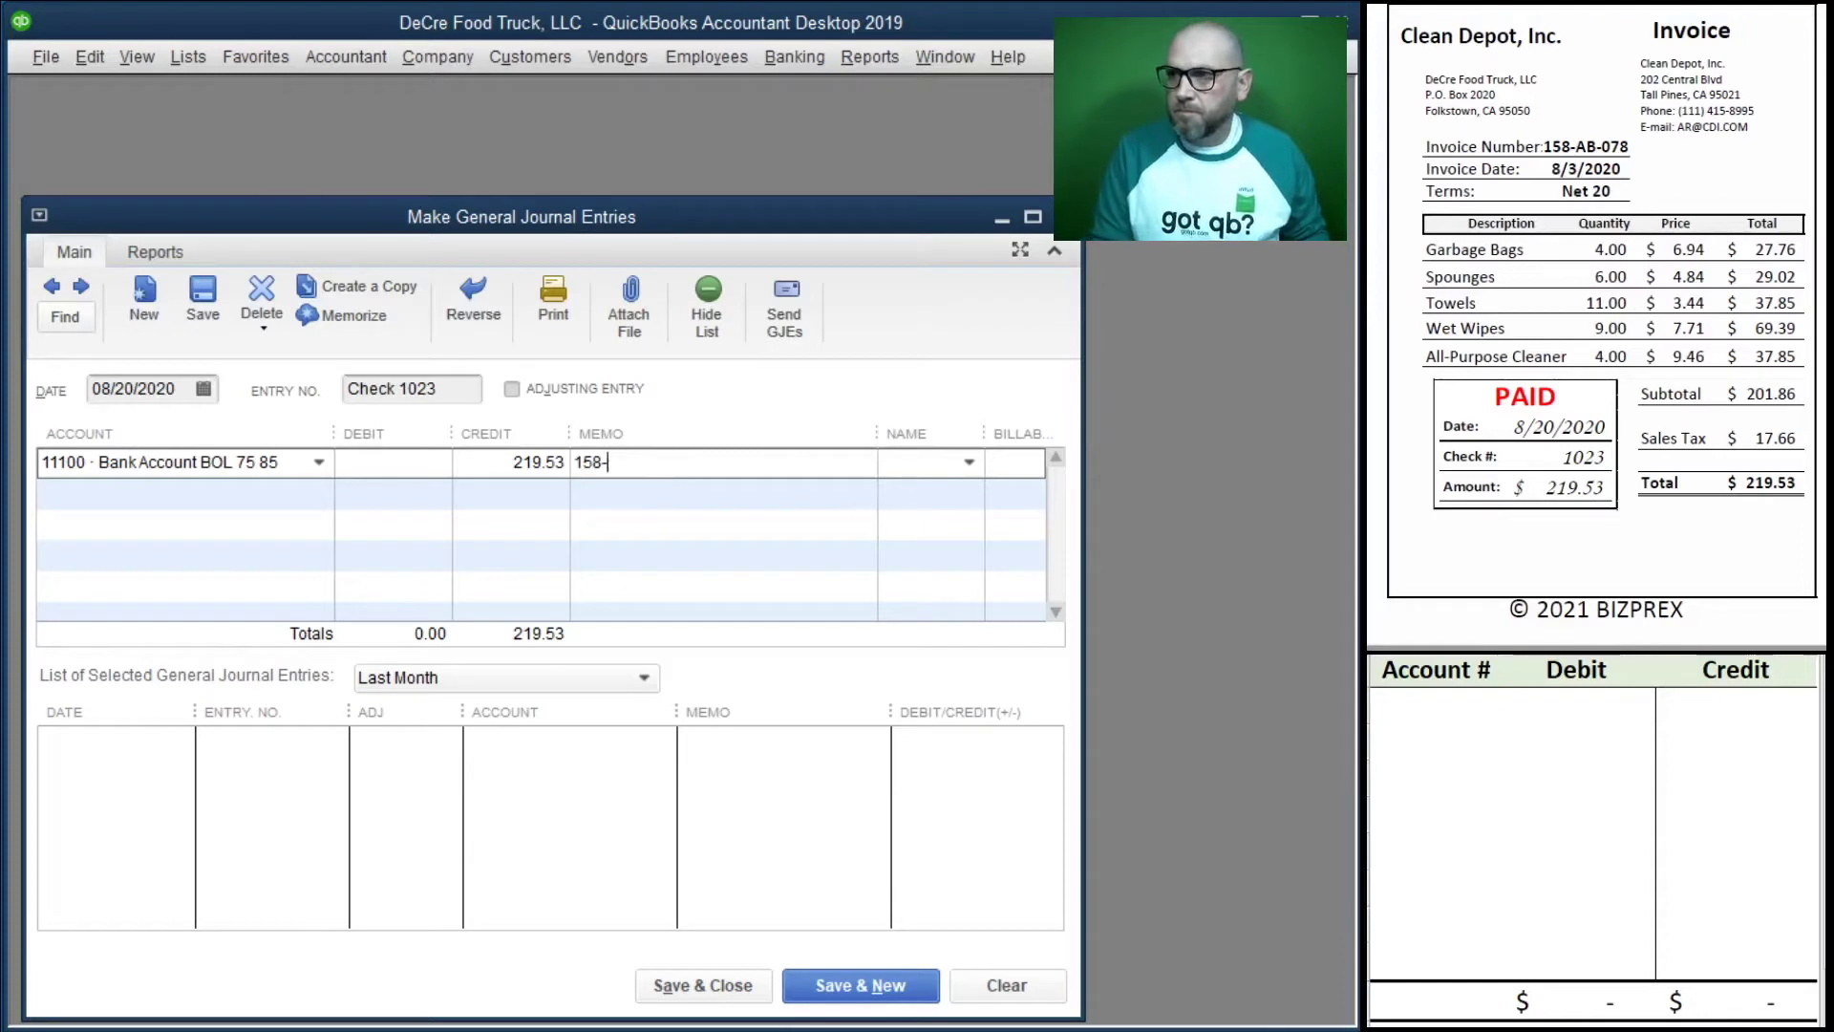
text(AB-078)
Assign the balancing debit line of the Clean Depot entry to 60400 Cleaning Supplies.
click(296, 492)
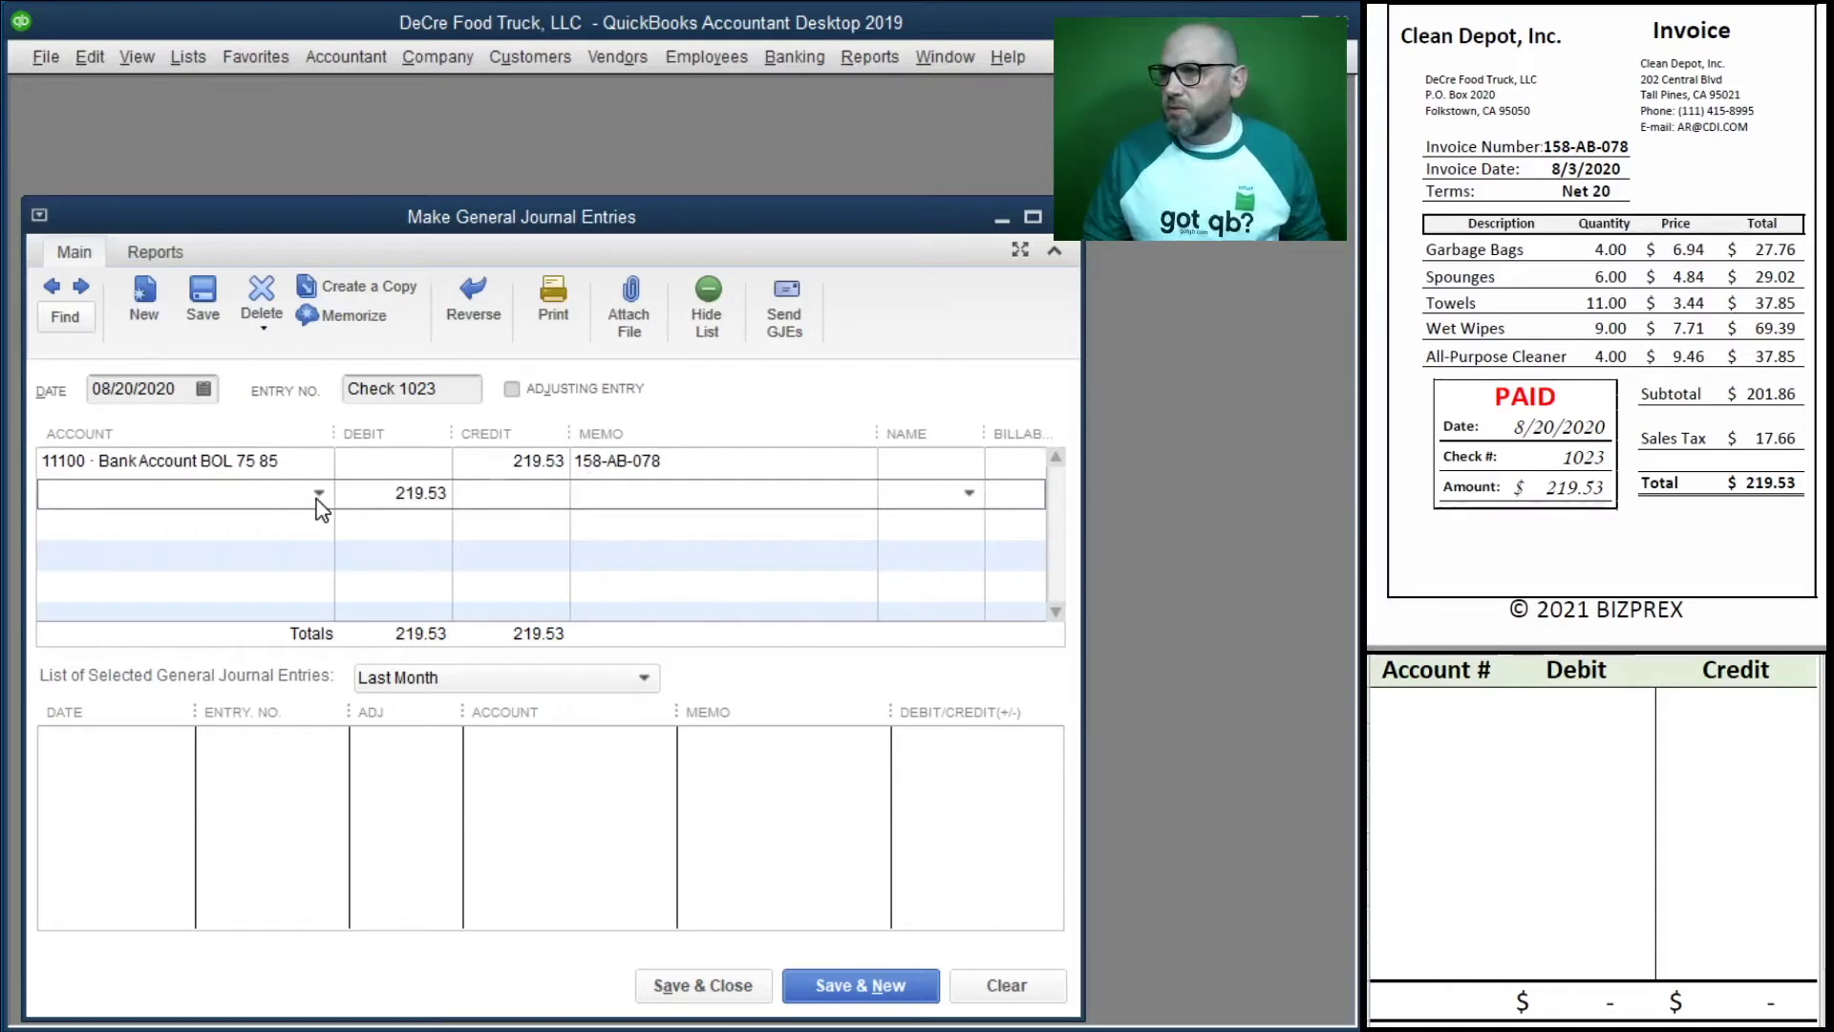
click(317, 495)
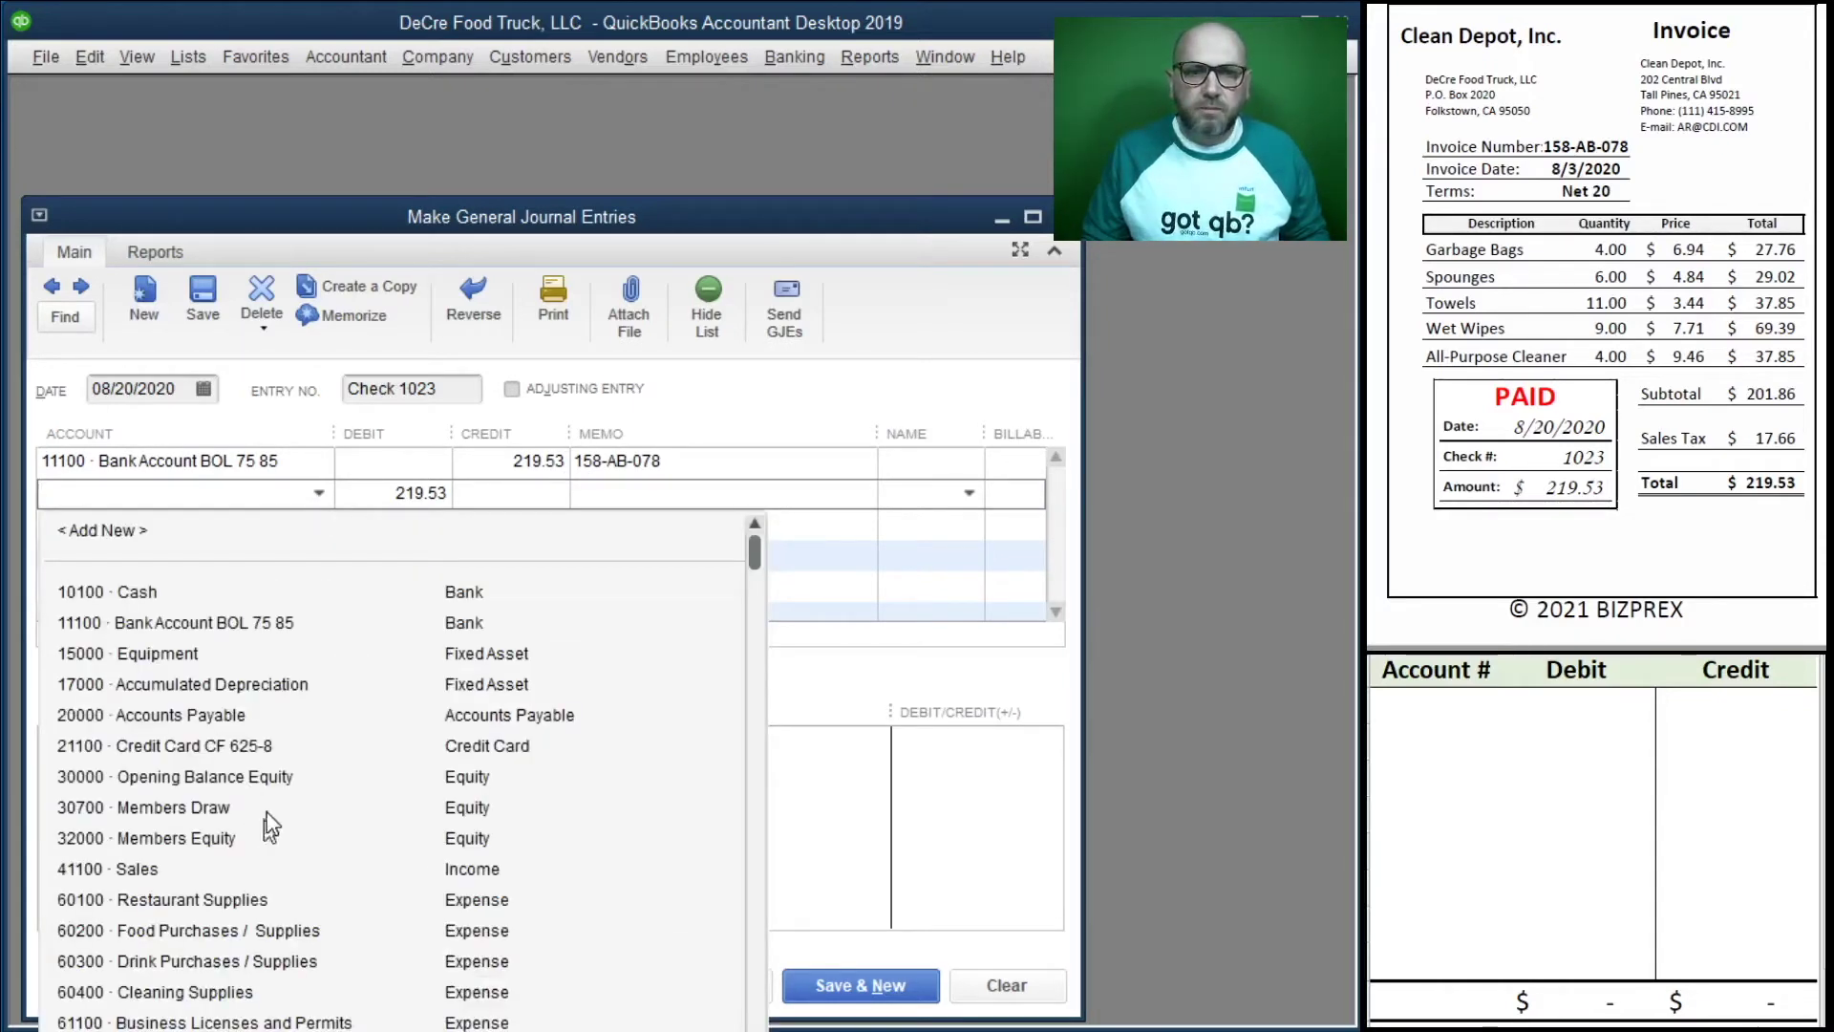
click(316, 995)
key(Tab)
key(Tab)
key(Tab)
key(Tab)
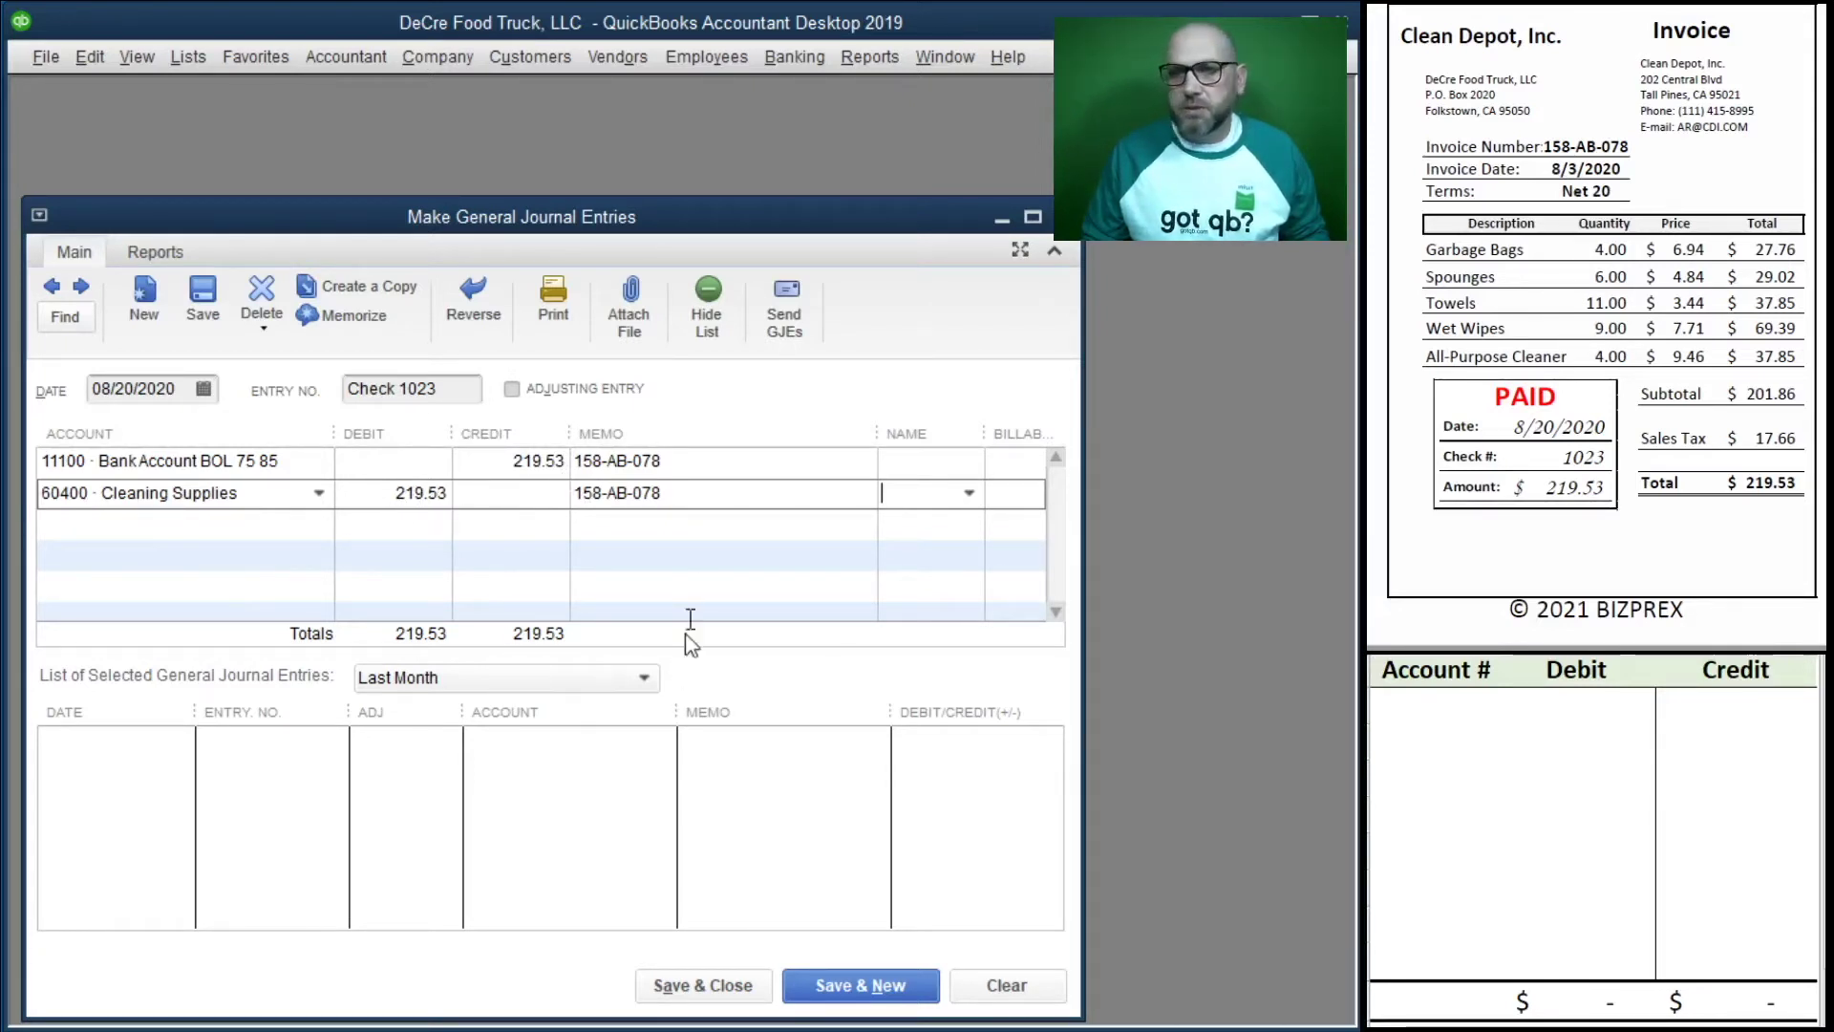
Save the Clean Depot entry, starting a new one, and bring up the Soft Drinks 2U, LLC invoice.
click(877, 993)
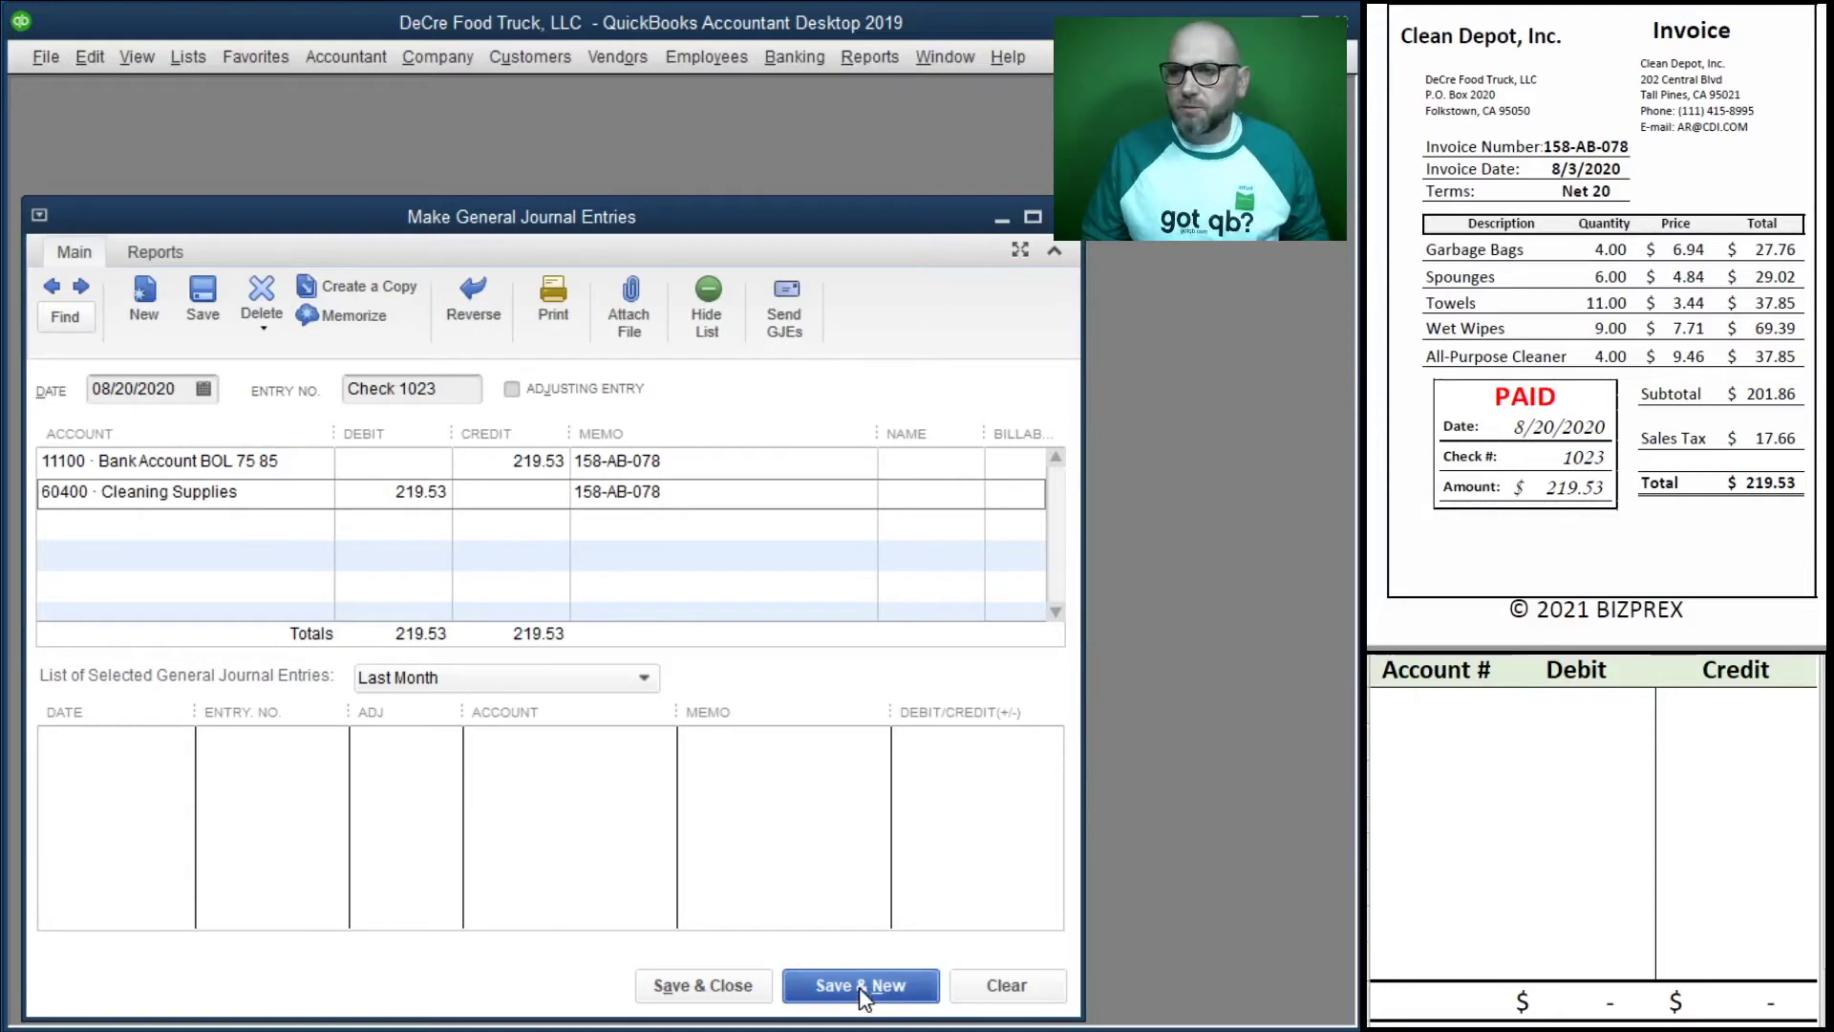
scroll(1429, 382, down, 5)
scroll(1429, 385, down, 3)
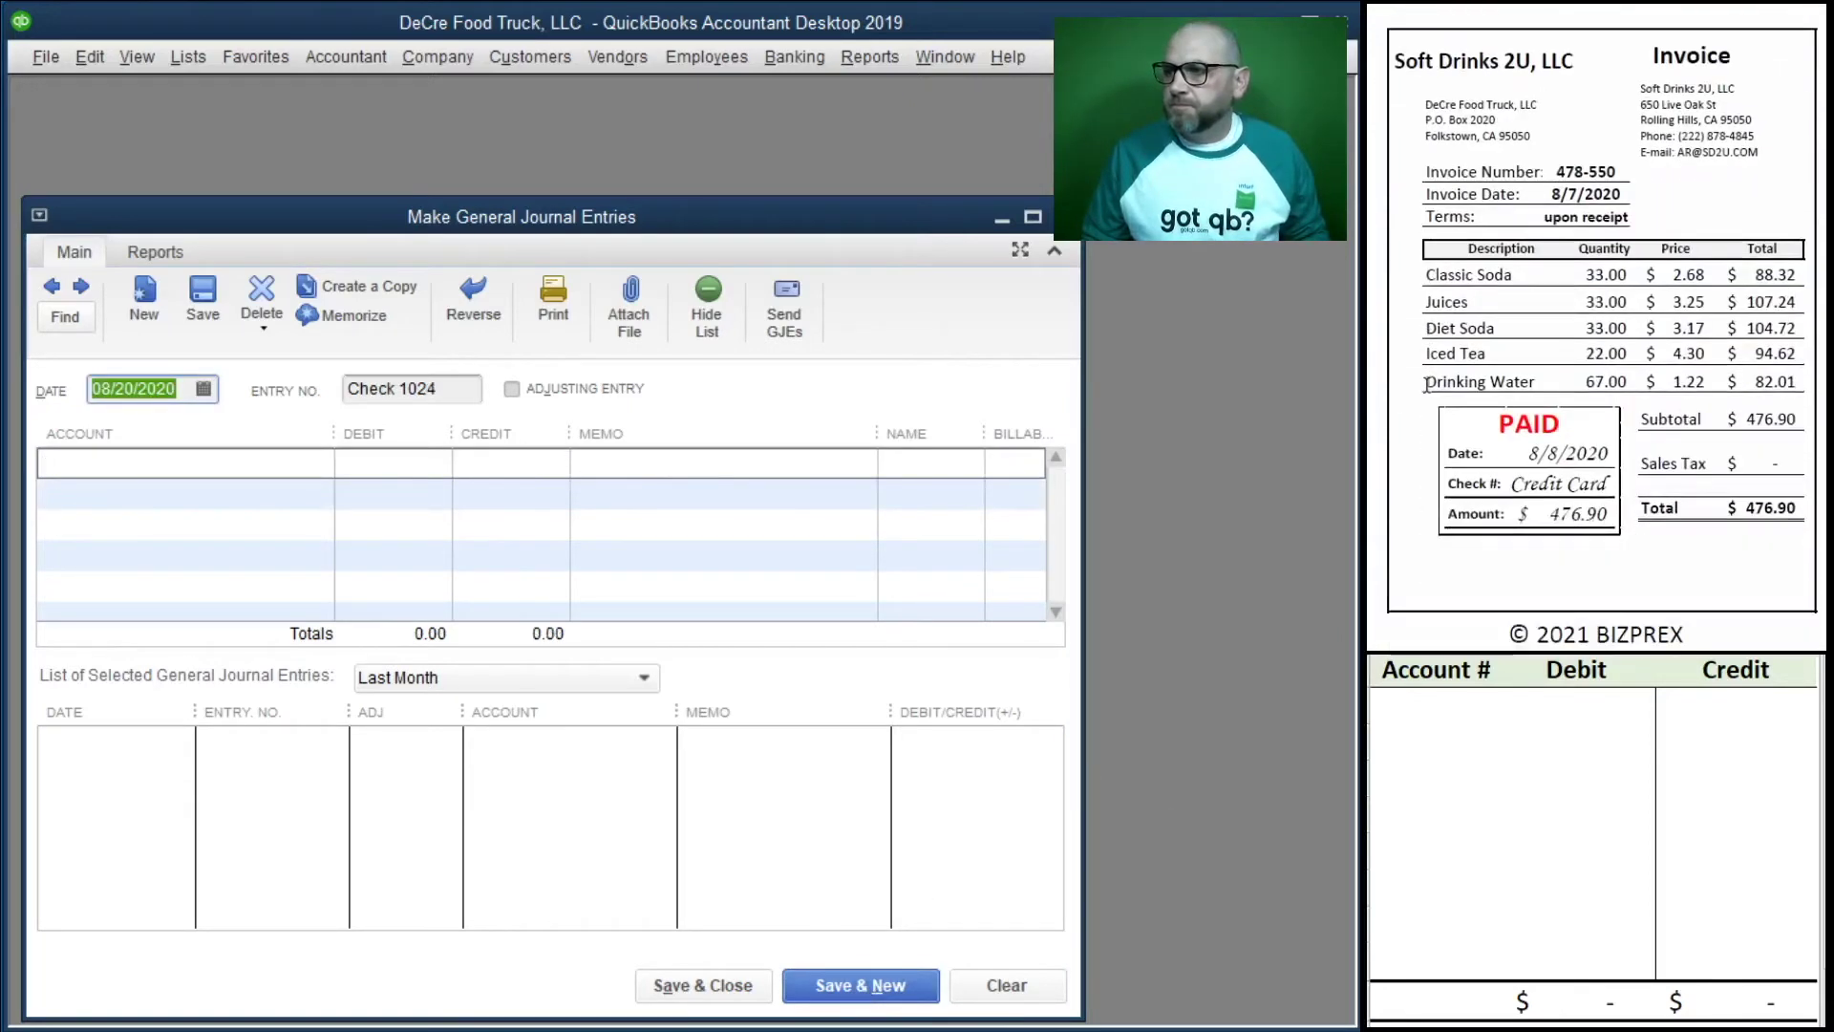
For the Soft Drinks 2U invoice, date the new entry 08/08/2020 and set its entry number to 478-550.
key(Tab)
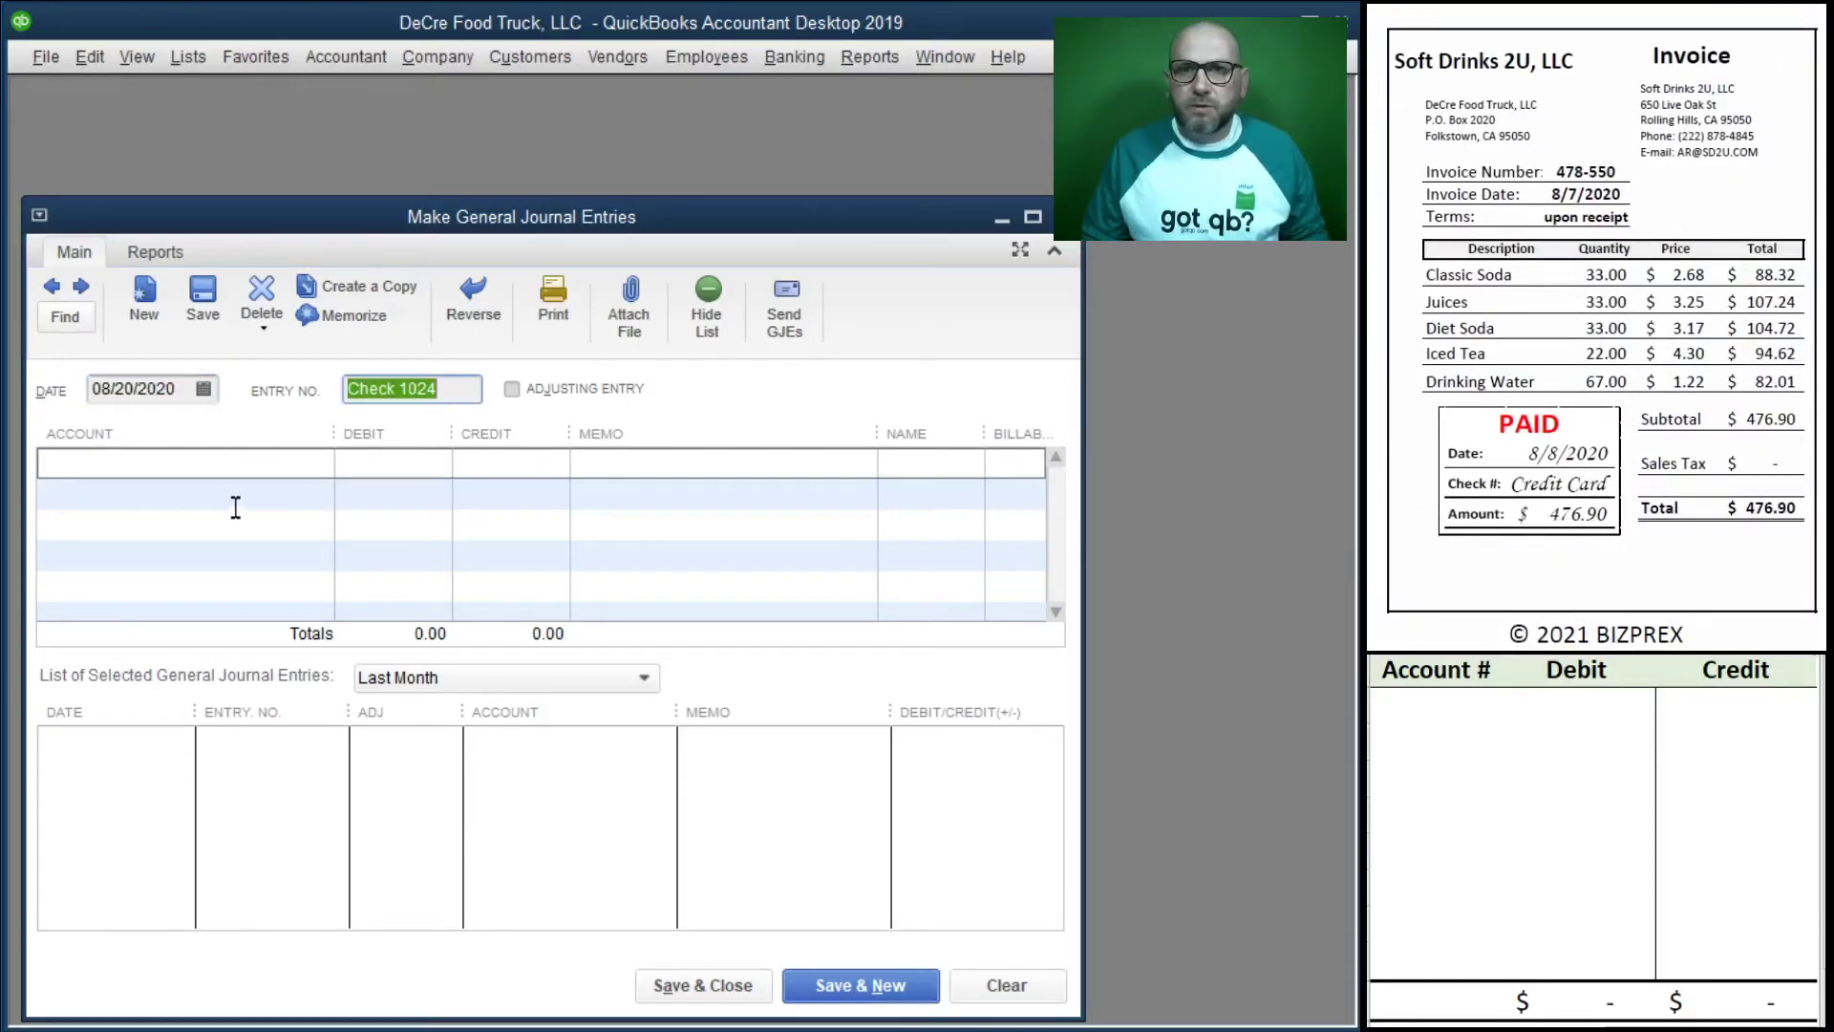
drag(113, 390, 127, 391)
text(08)
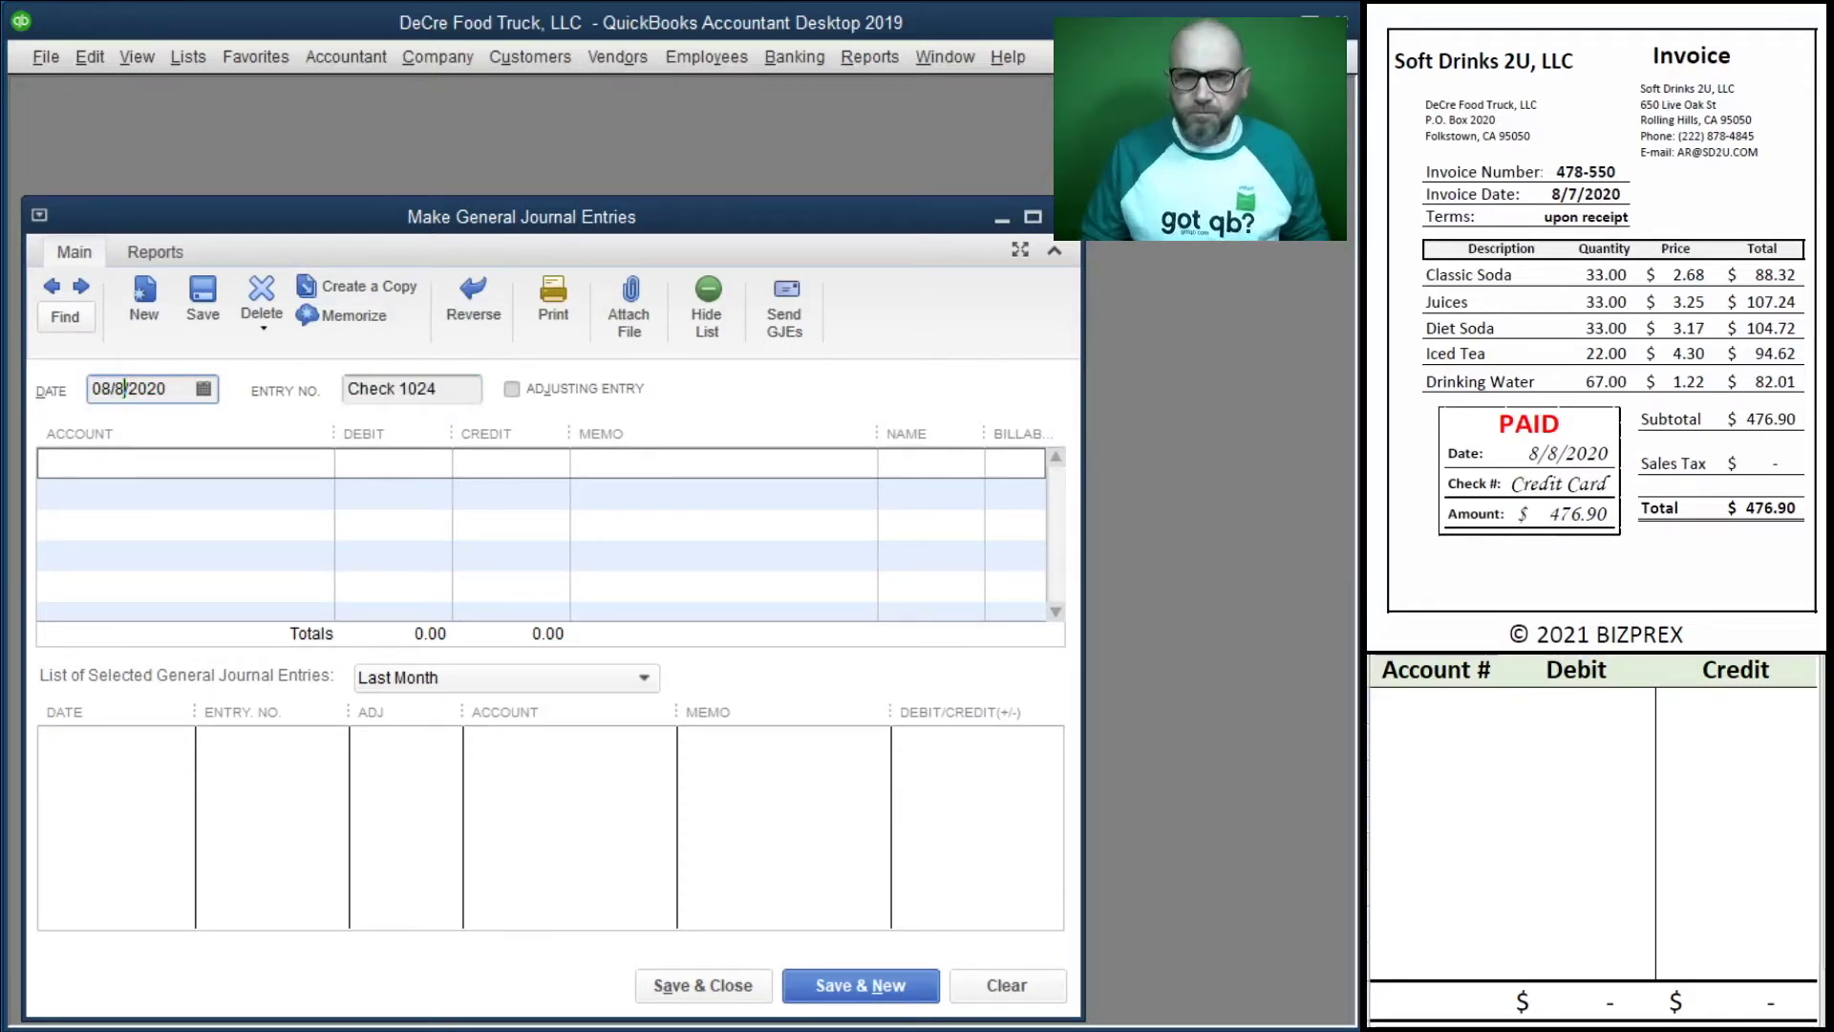
key(Tab)
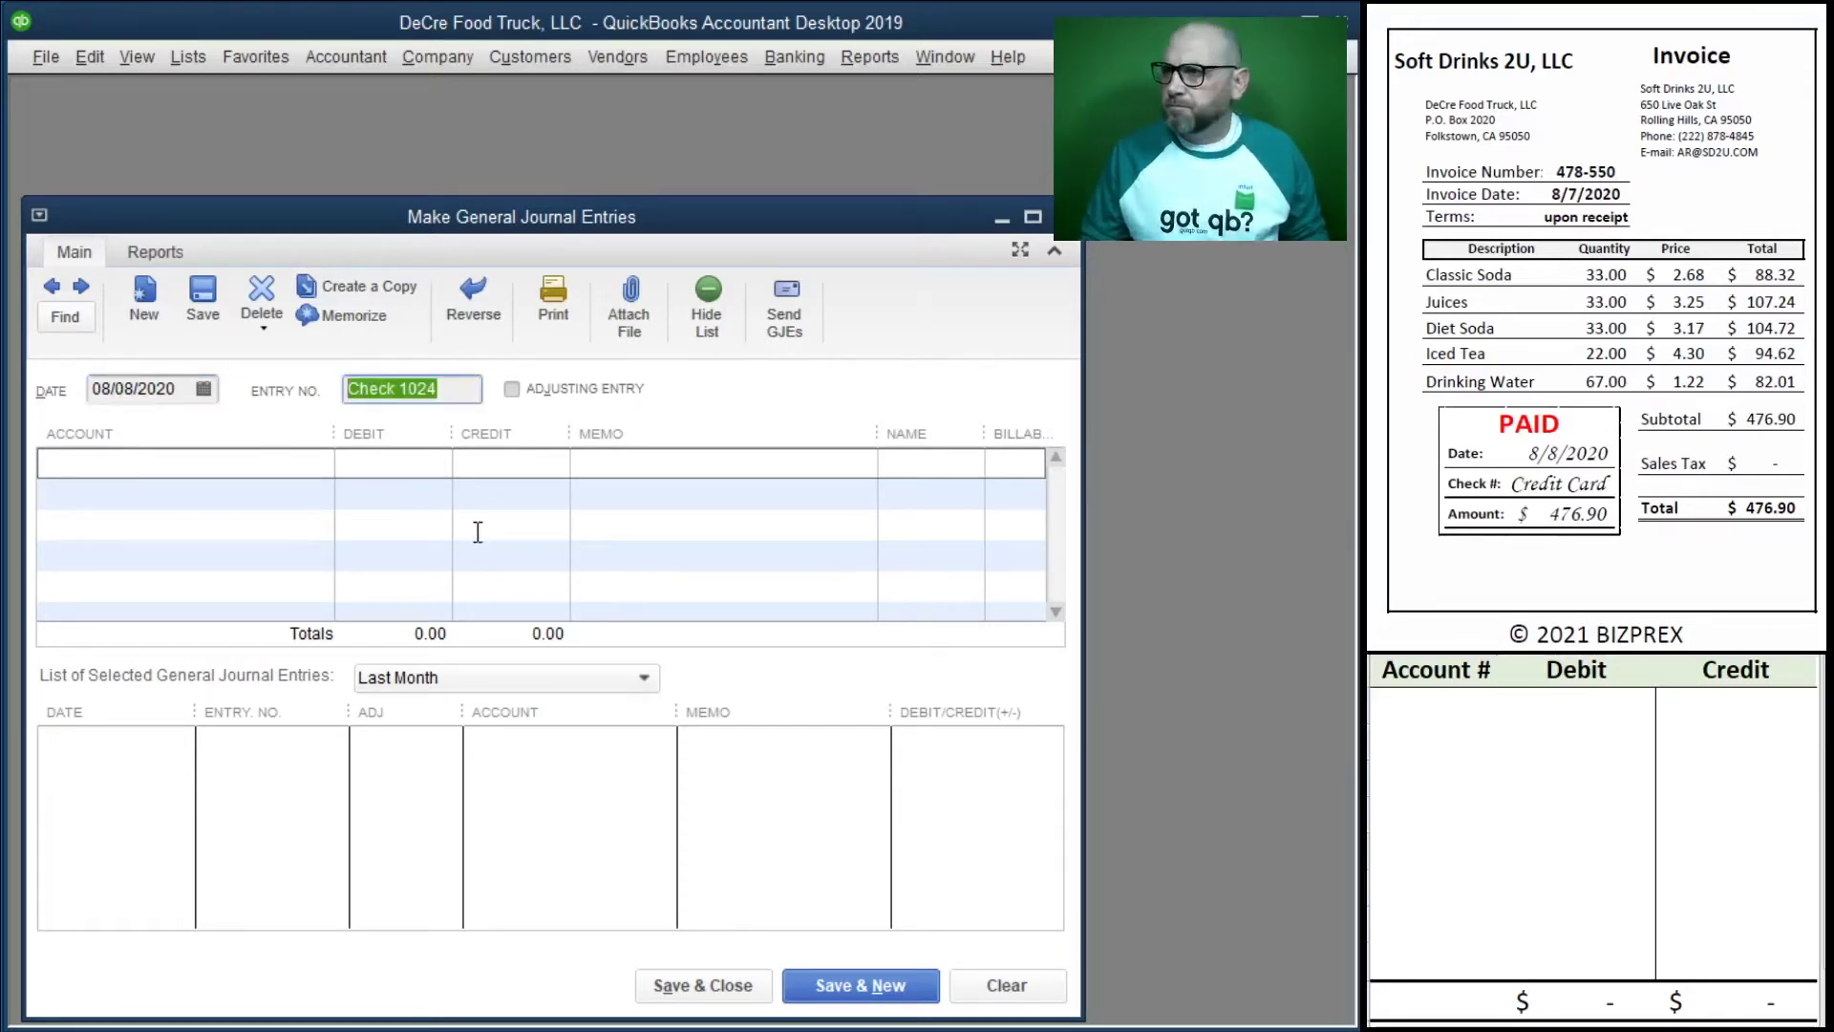
text(478-550)
key(Tab)
key(Tab)
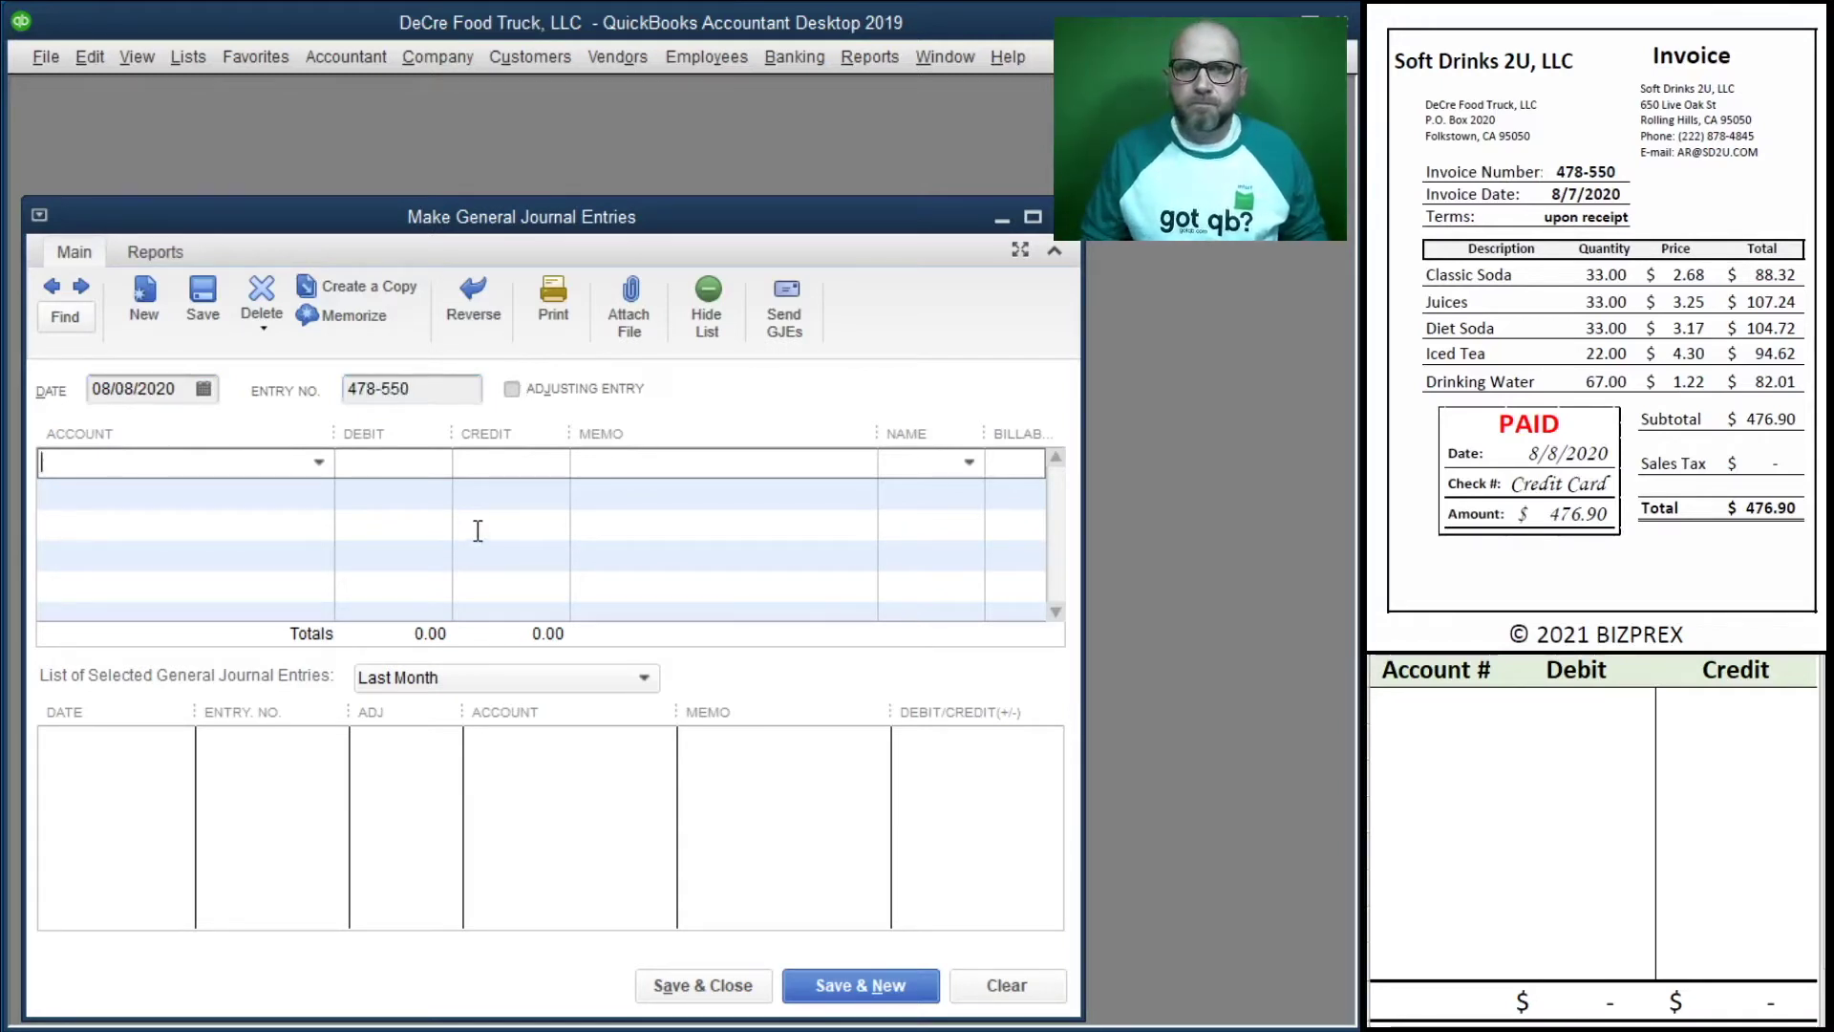
On the first line, credit the 21100 Credit Card account 476.90 with invoice number 478-550 as the memo.
click(318, 465)
click(256, 714)
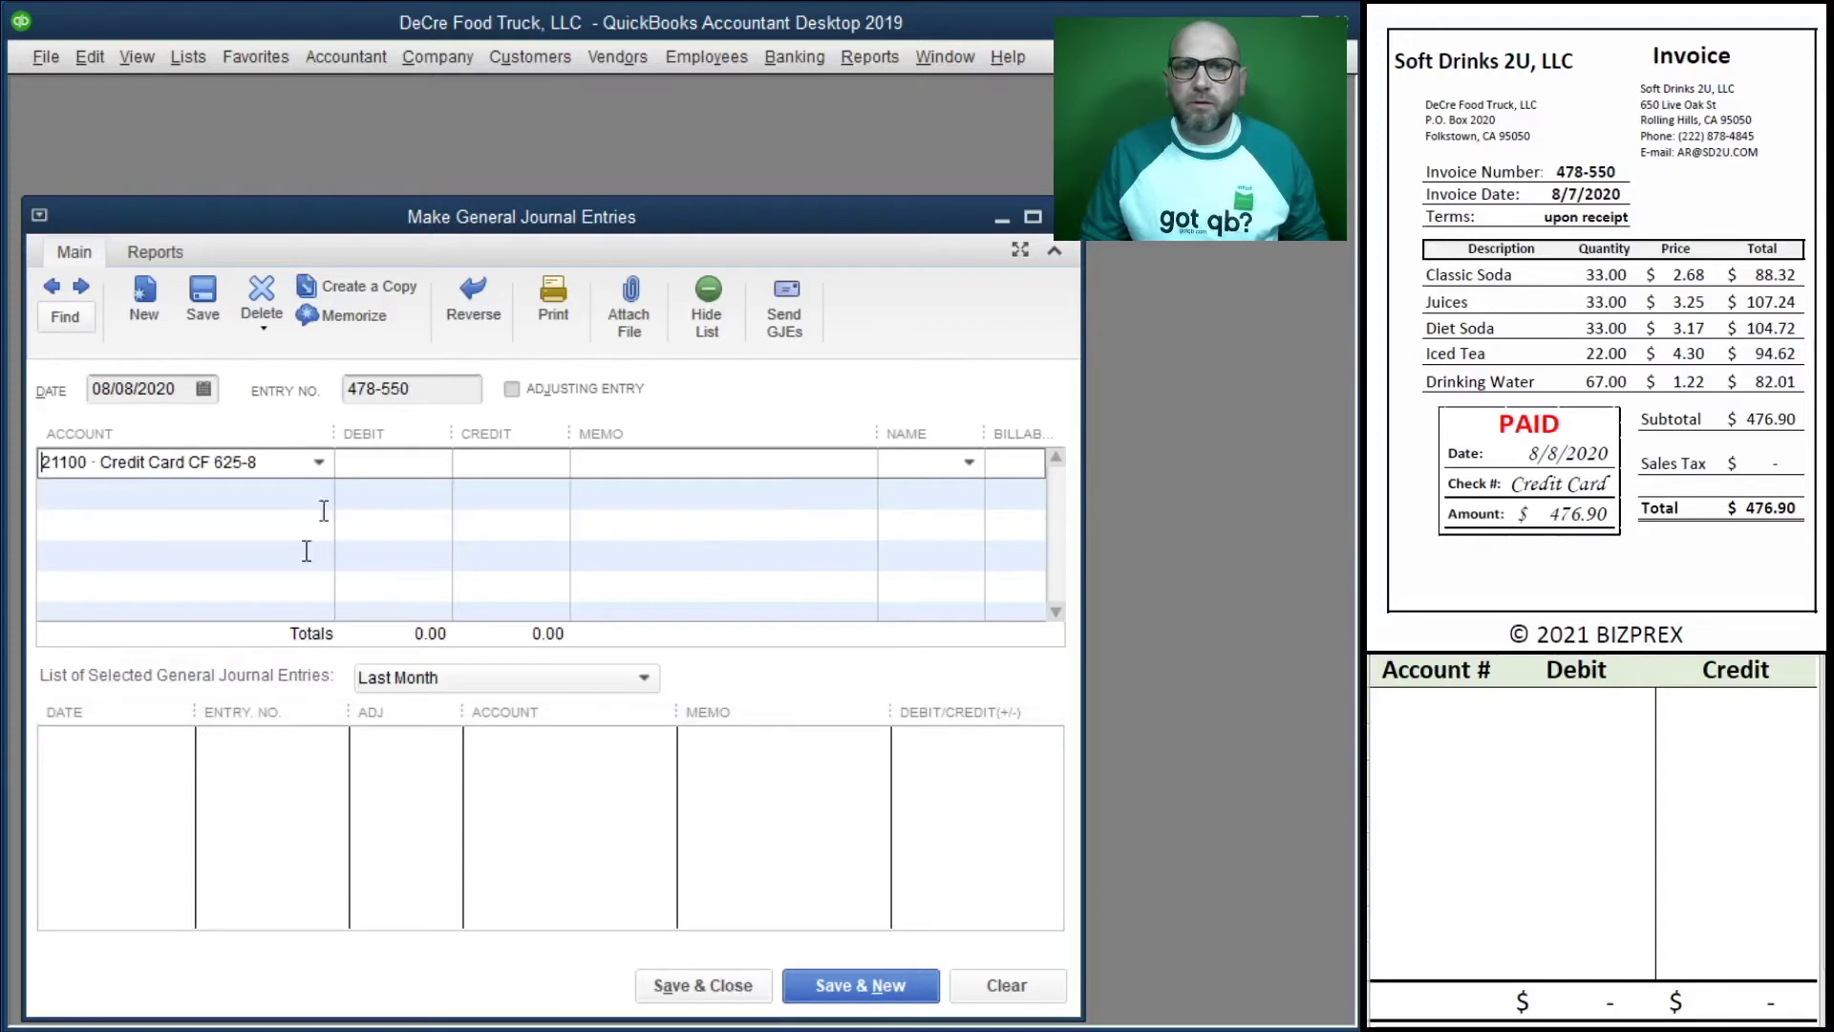
text(476.90)
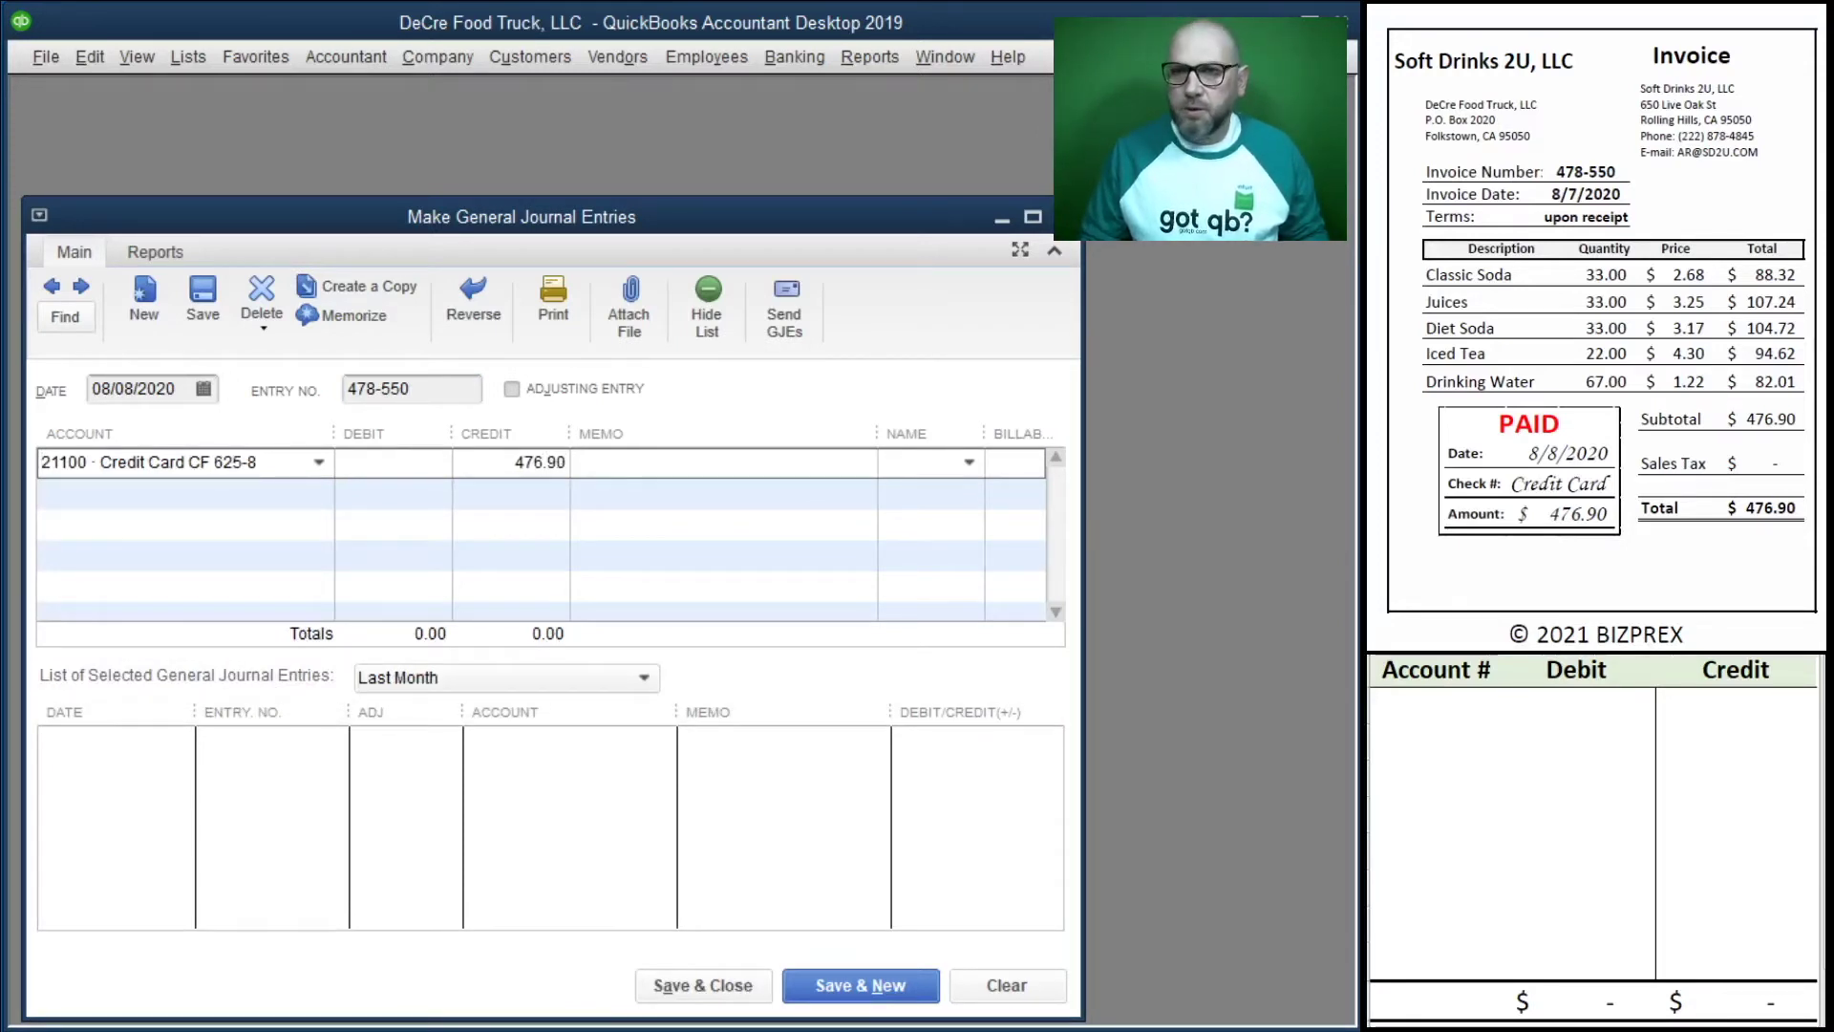
click(346, 382)
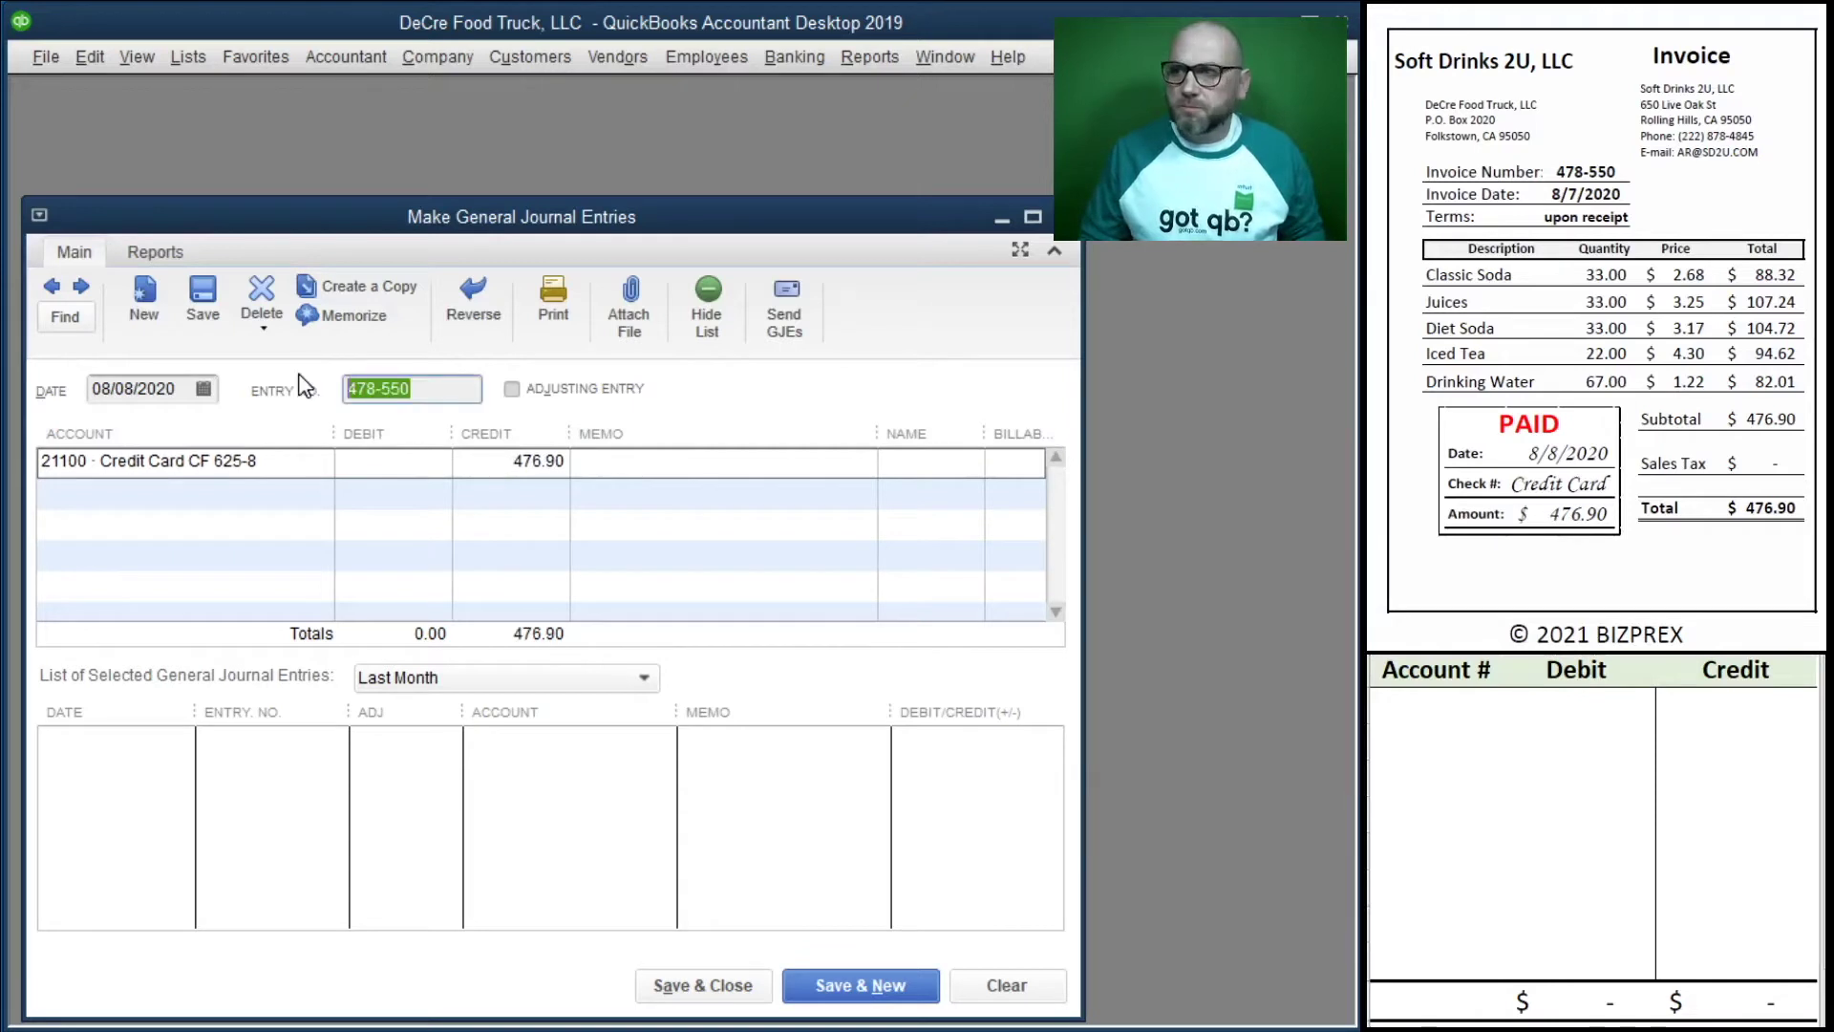
click(621, 465)
key(ctrl+v)
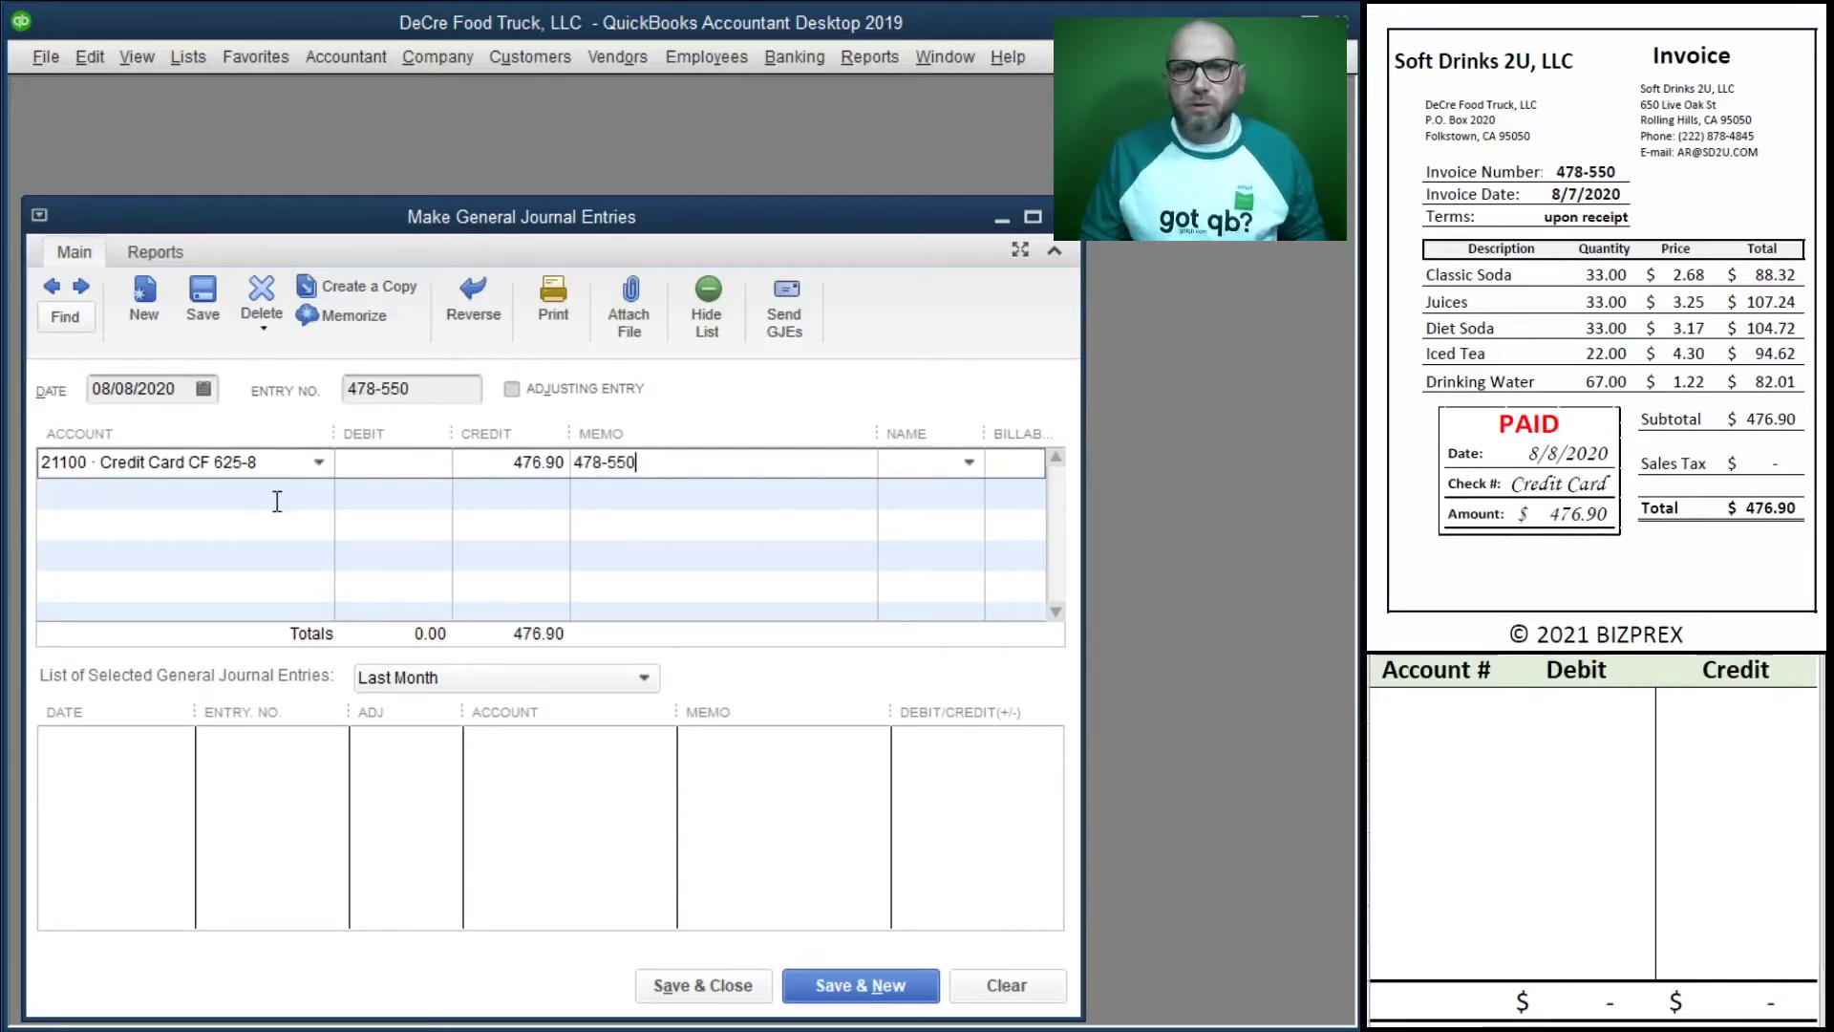
Assign the balancing debit line to 60300 Drink Purchases / Supplies, and save the Soft Drinks 2U entry to start a new one.
click(213, 493)
click(319, 492)
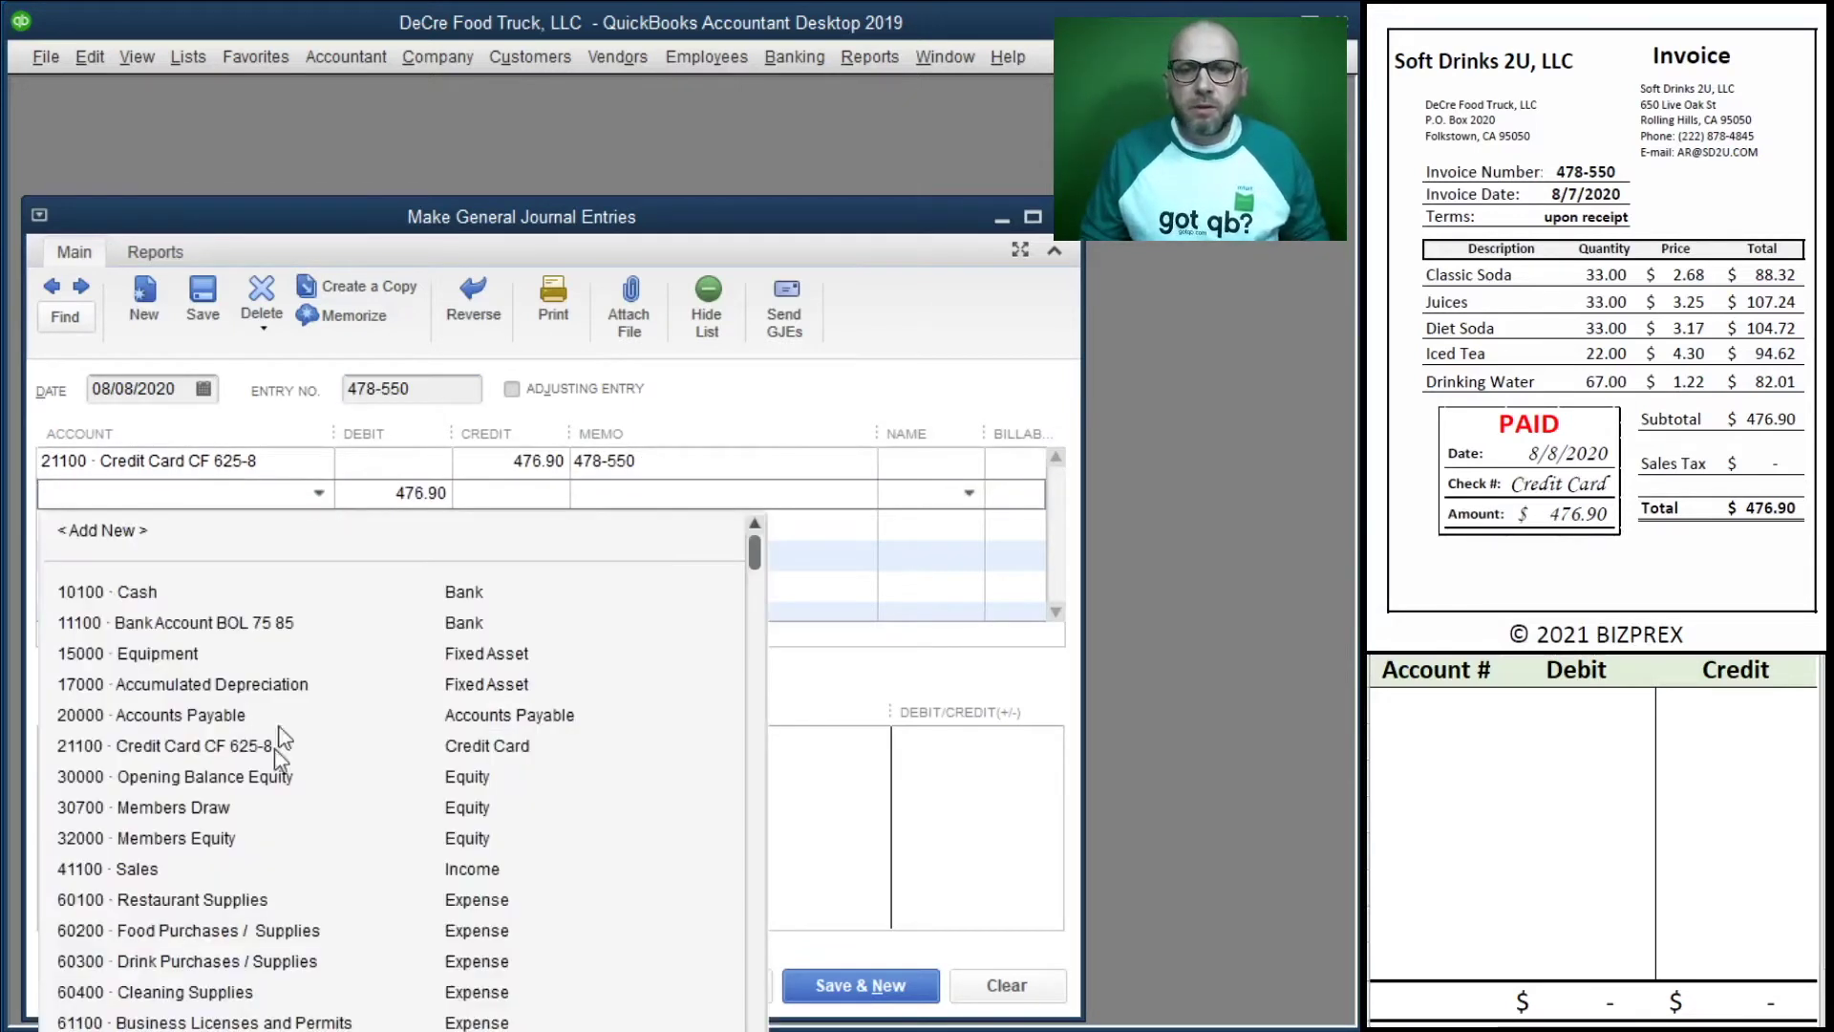
click(234, 969)
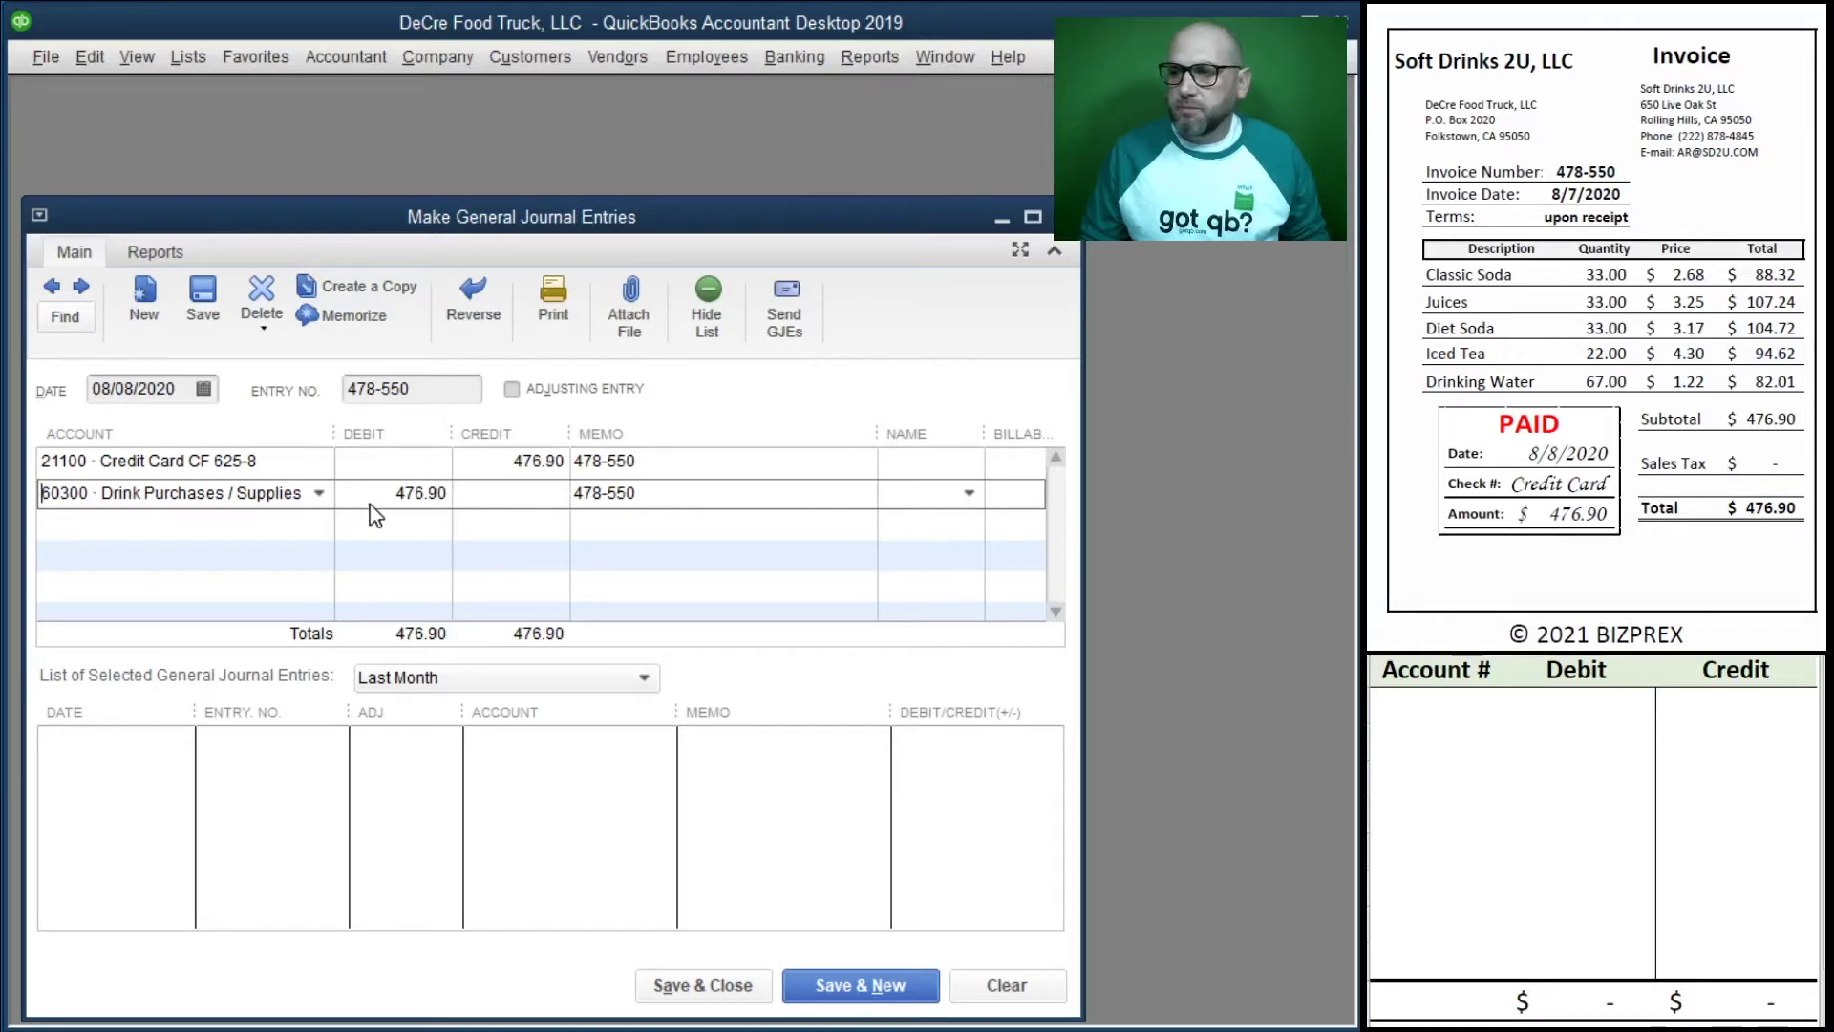
click(865, 989)
For the Utilites 2GO, Inc invoice, date the new entry 08/05/2020 and set its entry number to Check 1022.
scroll(1591, 382, down, 5)
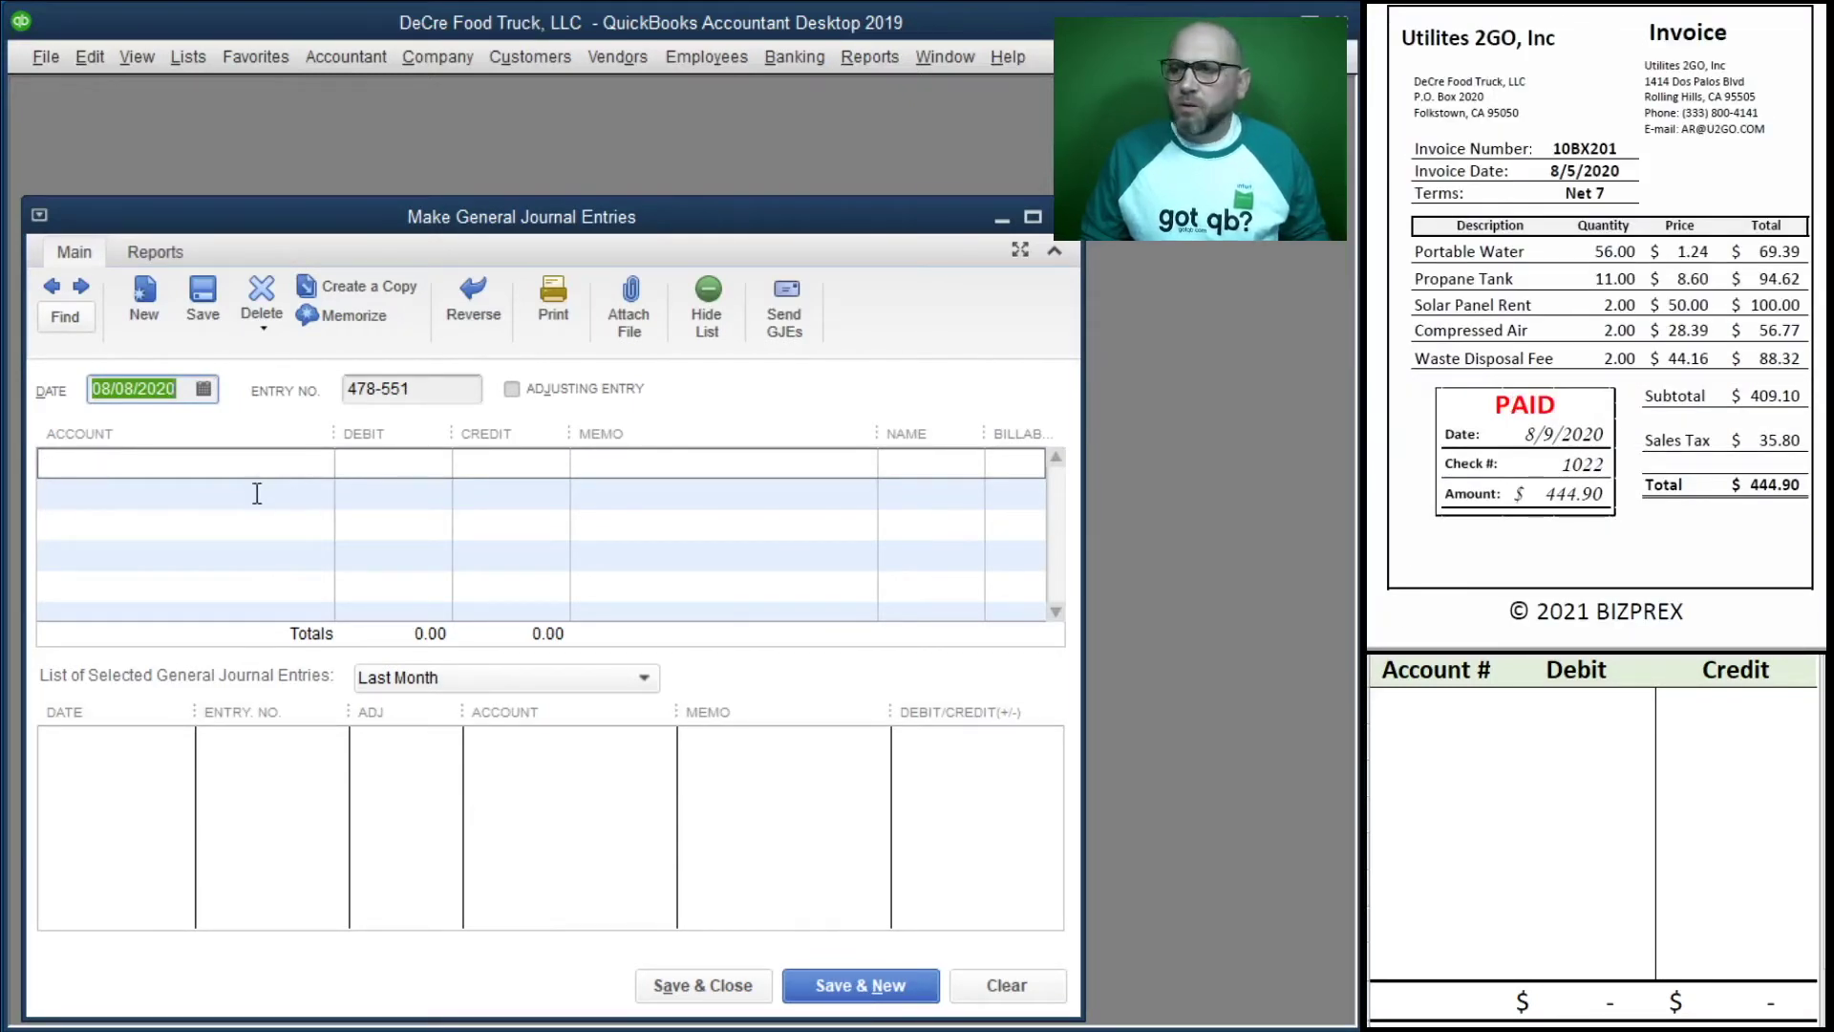
text(8/5/2020)
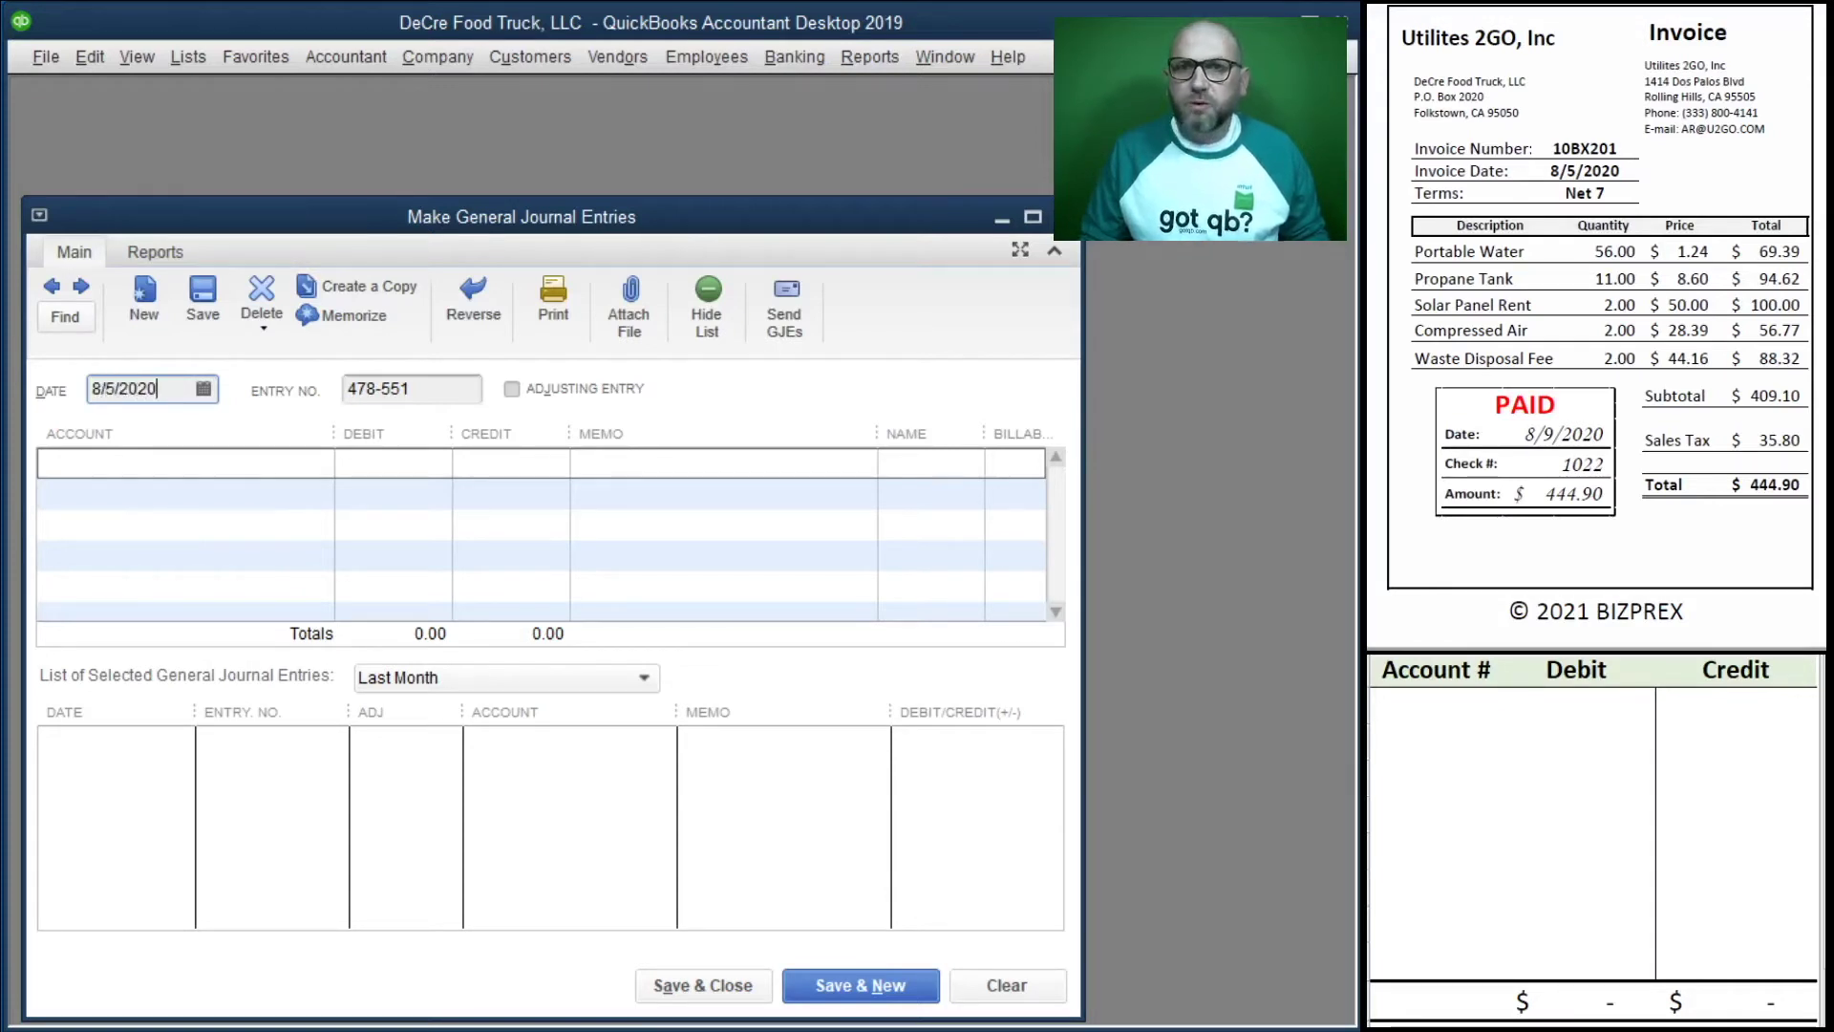
key(Tab)
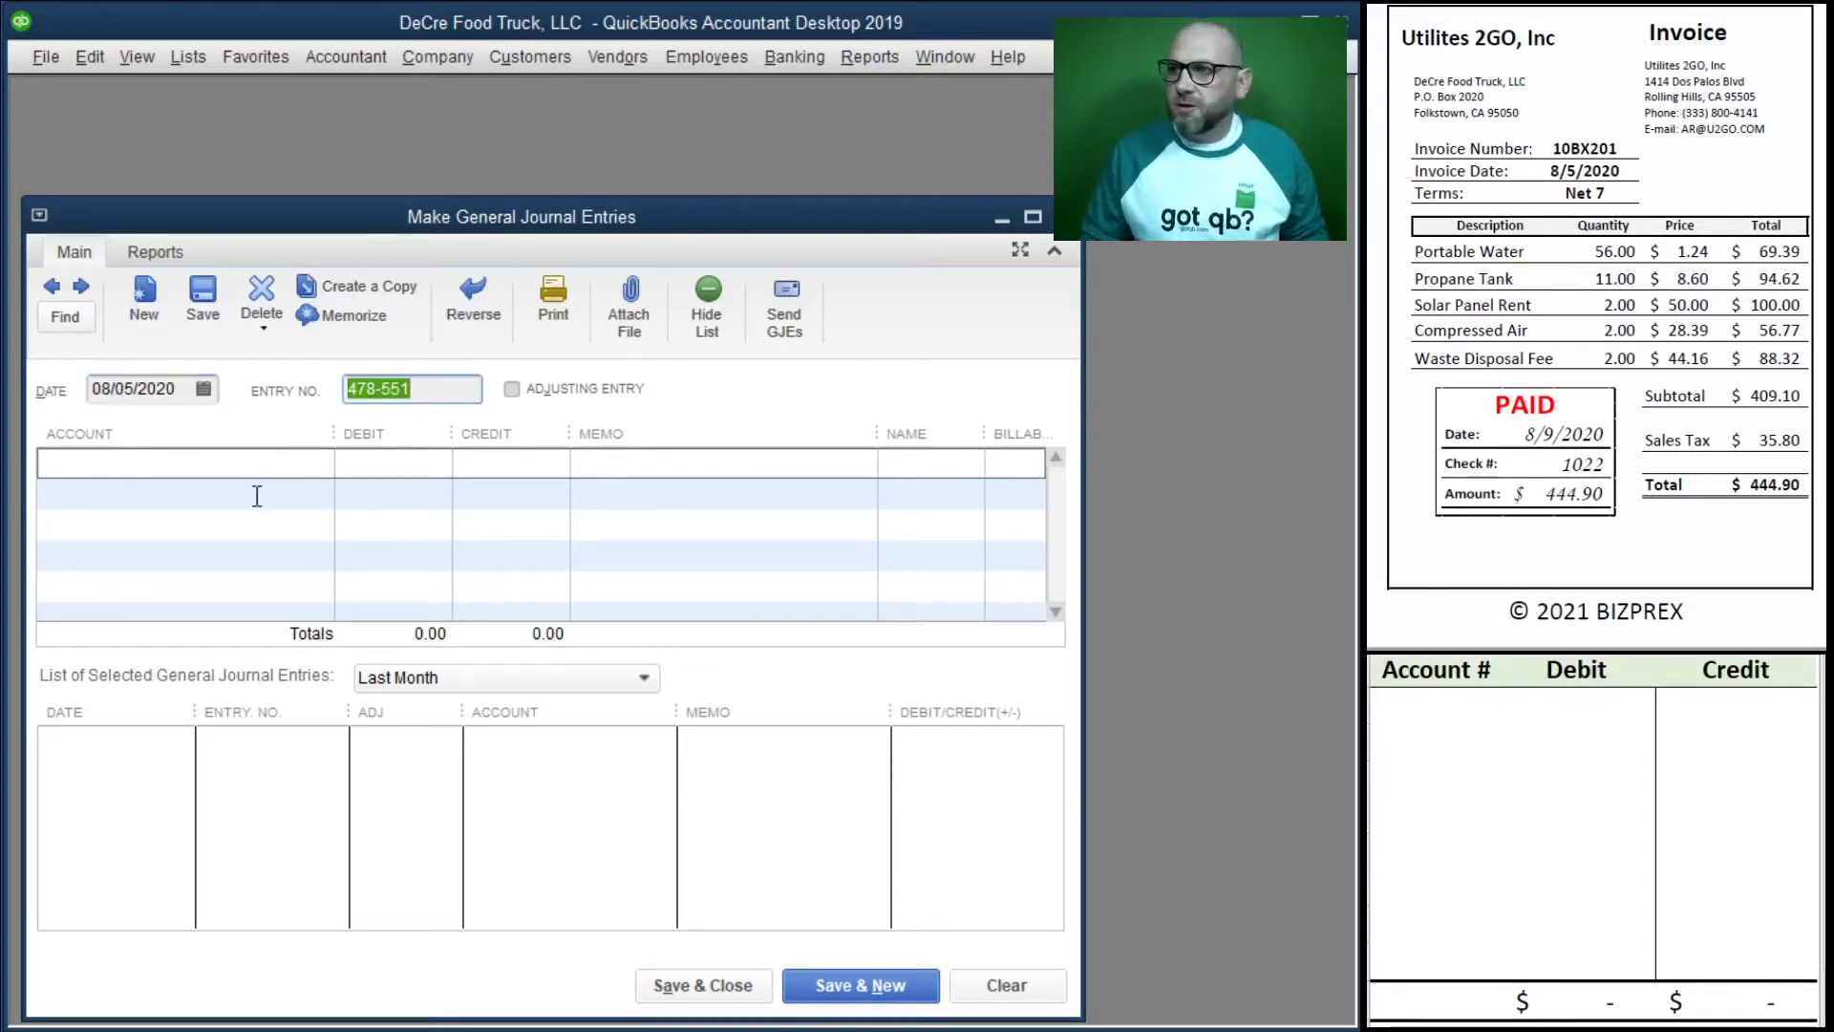
text(1)
key(BackSpace)
text(Check)
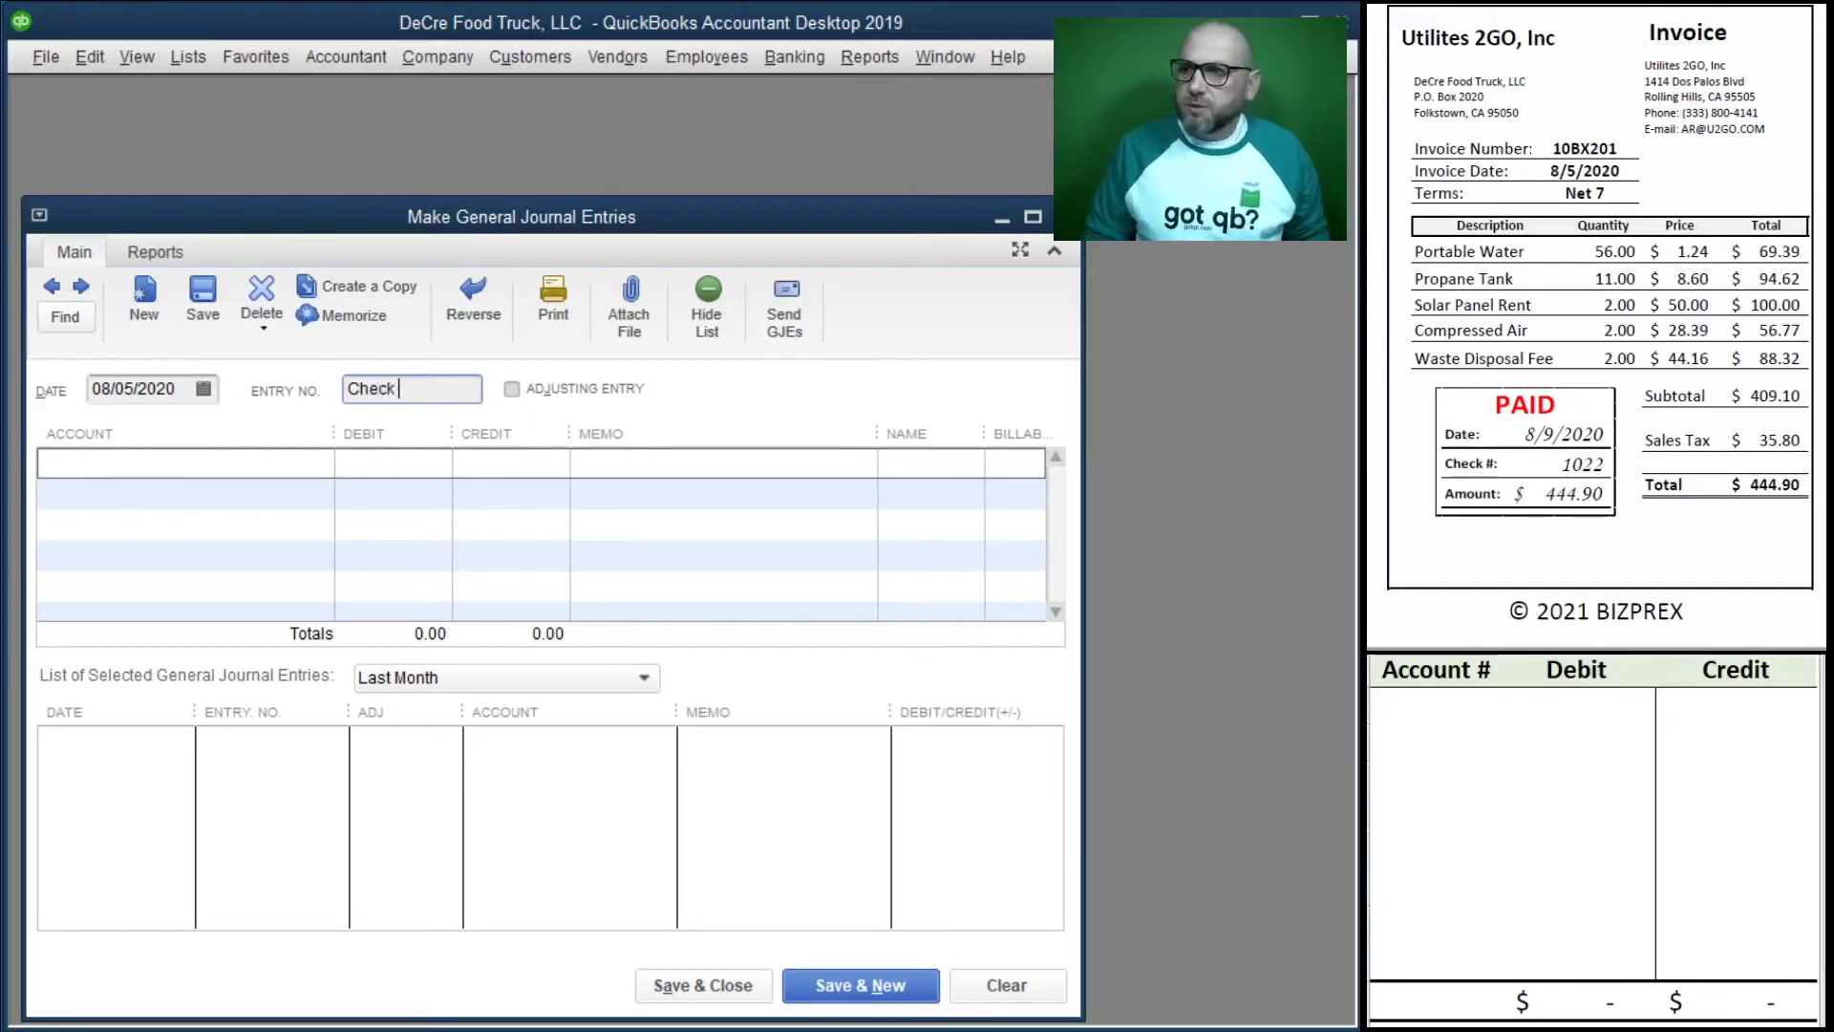
text( 1022)
key(Tab)
key(Tab)
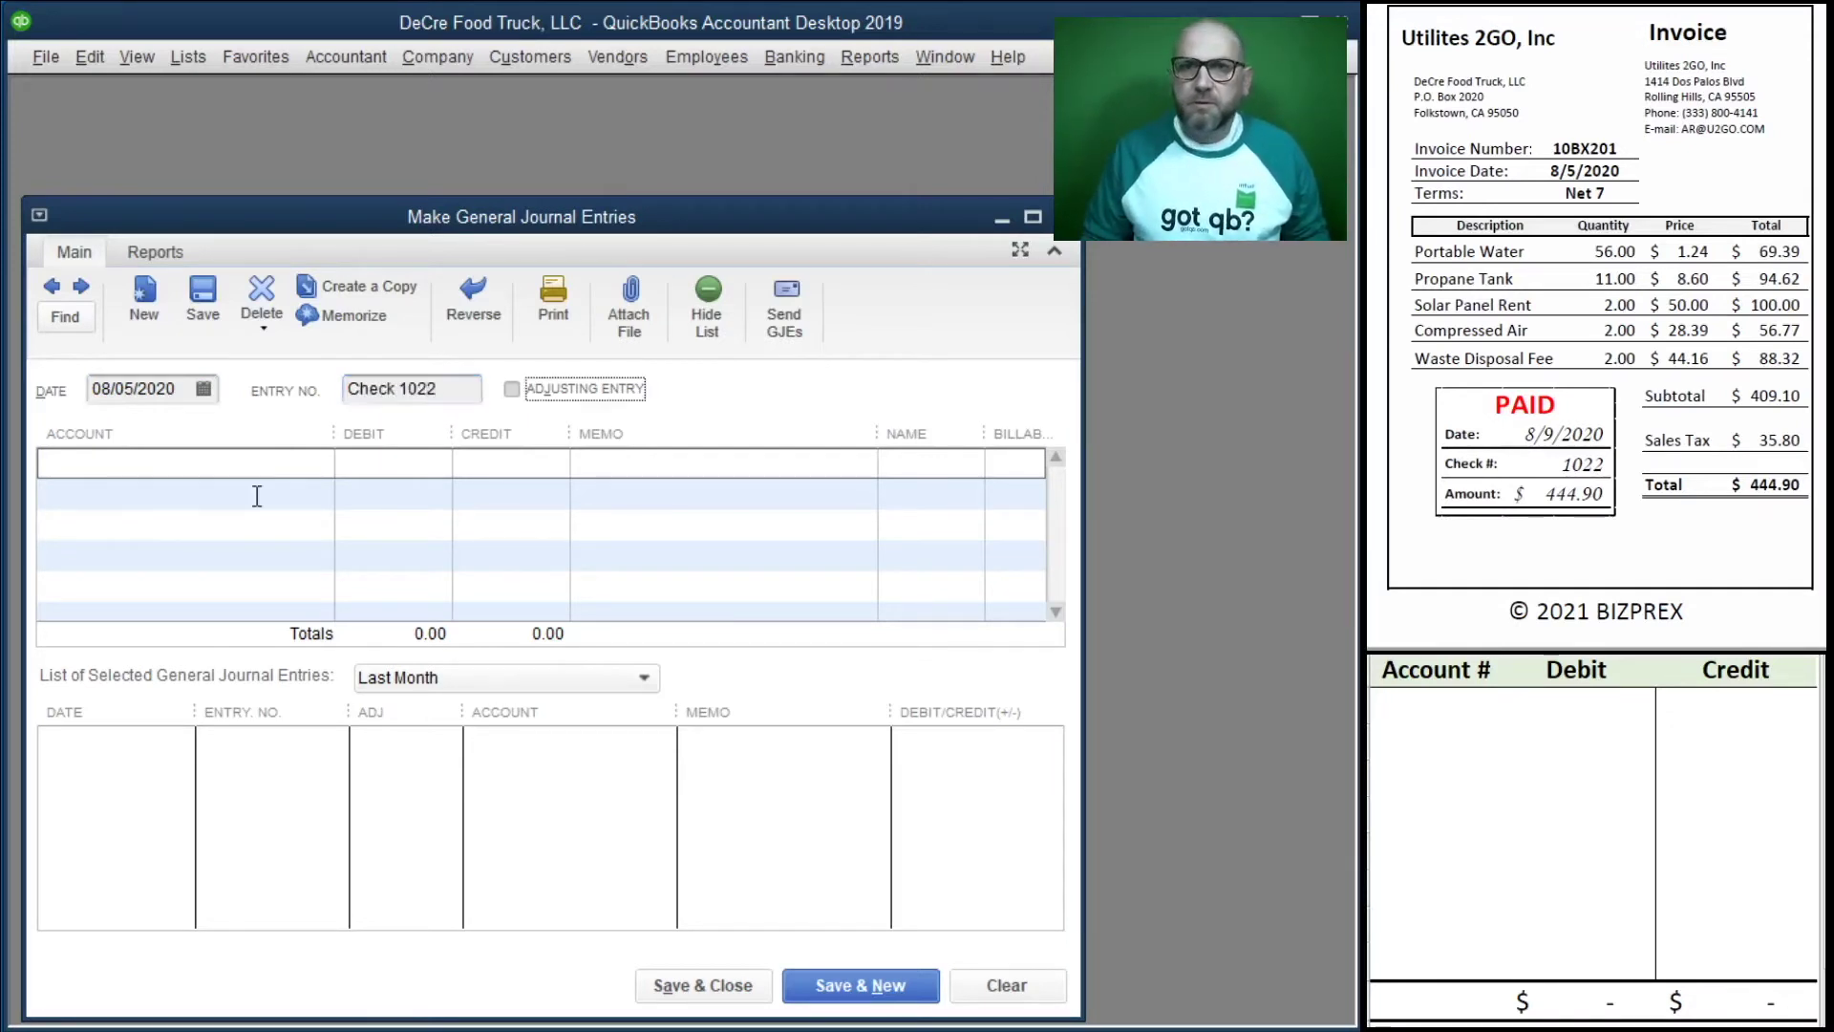
Credit the 11100 Bank Account 444.90 on the first line of the Utilites 2GO entry.
click(319, 464)
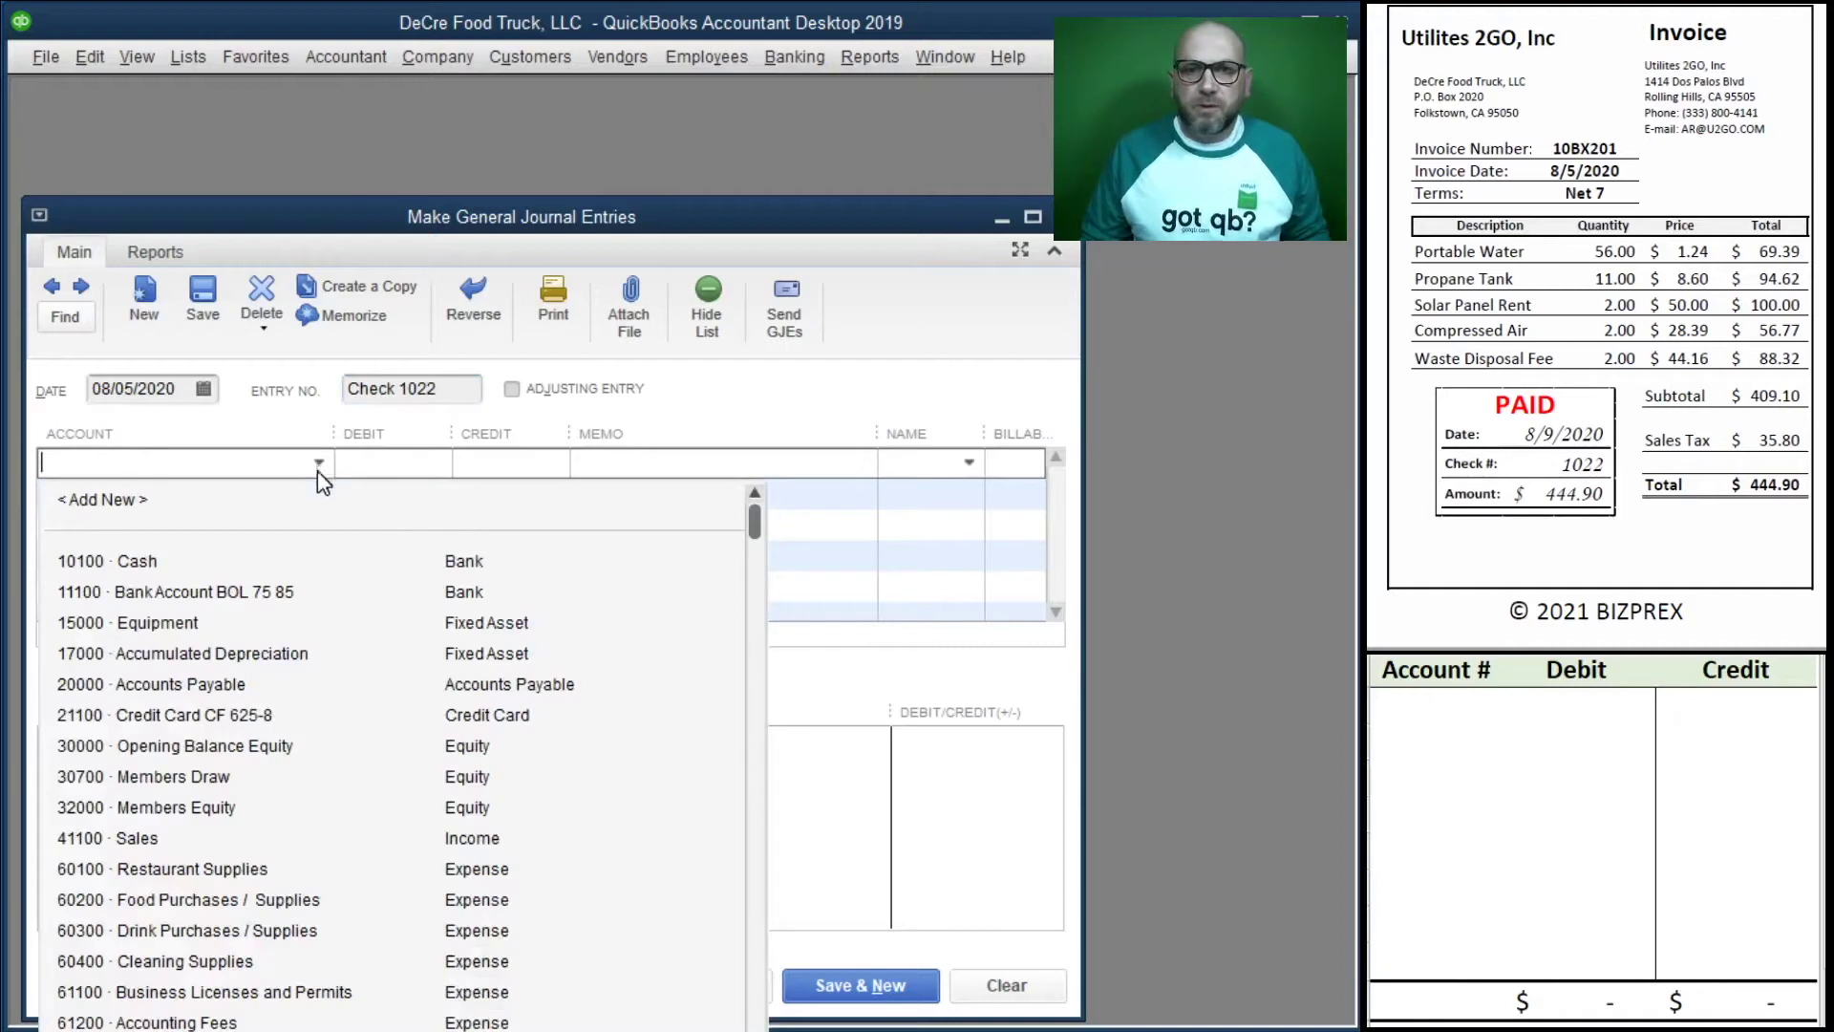
click(274, 602)
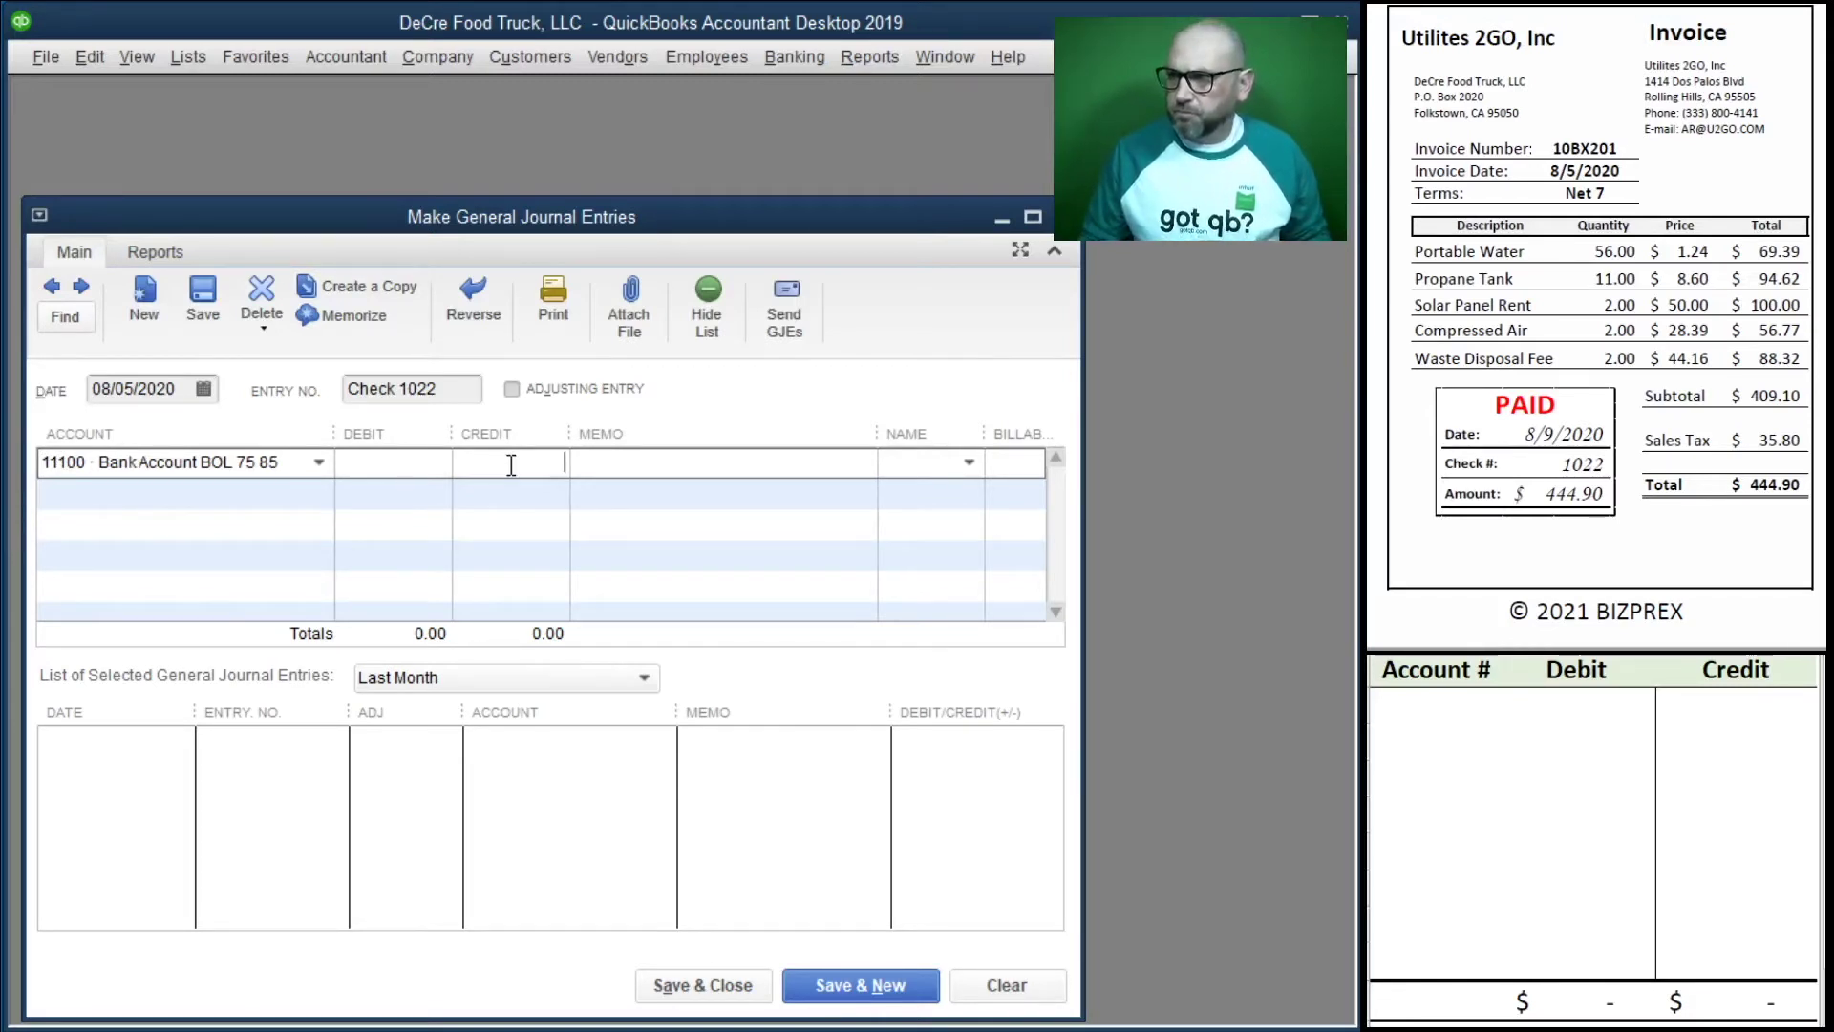
text(444.90)
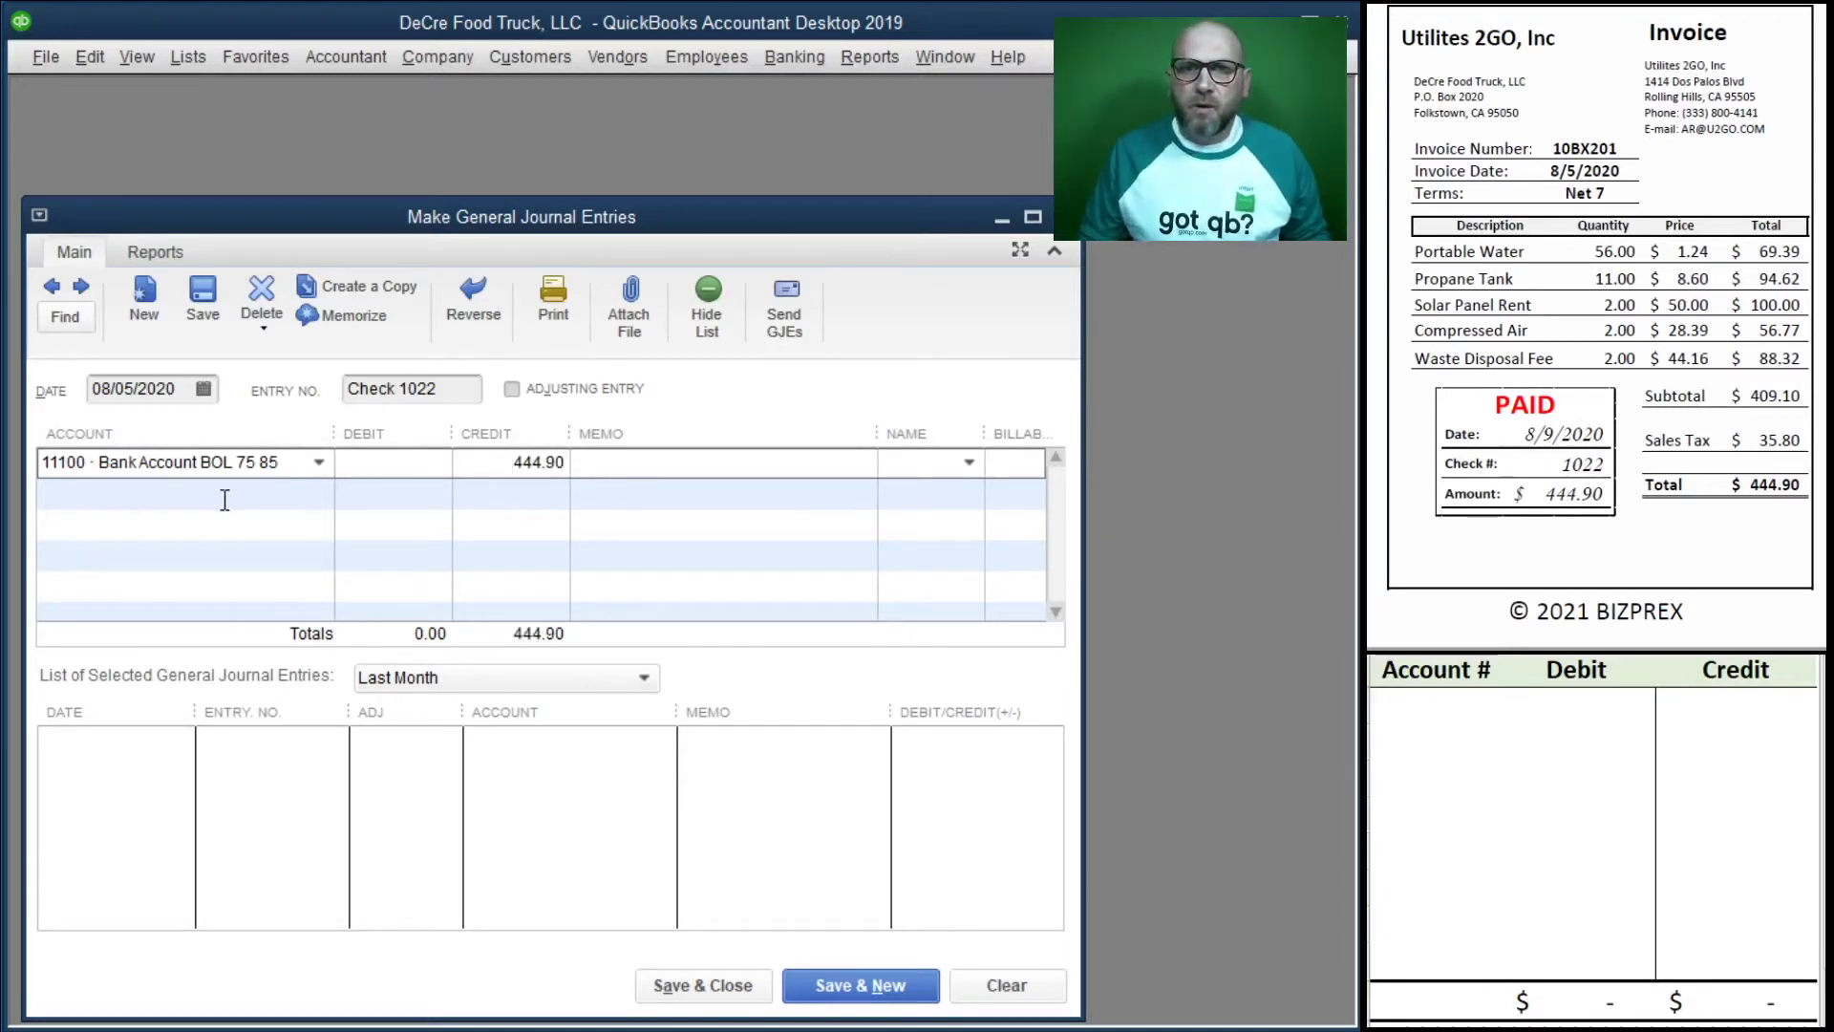
Assign the balancing debit line of the Utilites 2GO entry to 63100 Utilities.
click(183, 498)
text(Utilities)
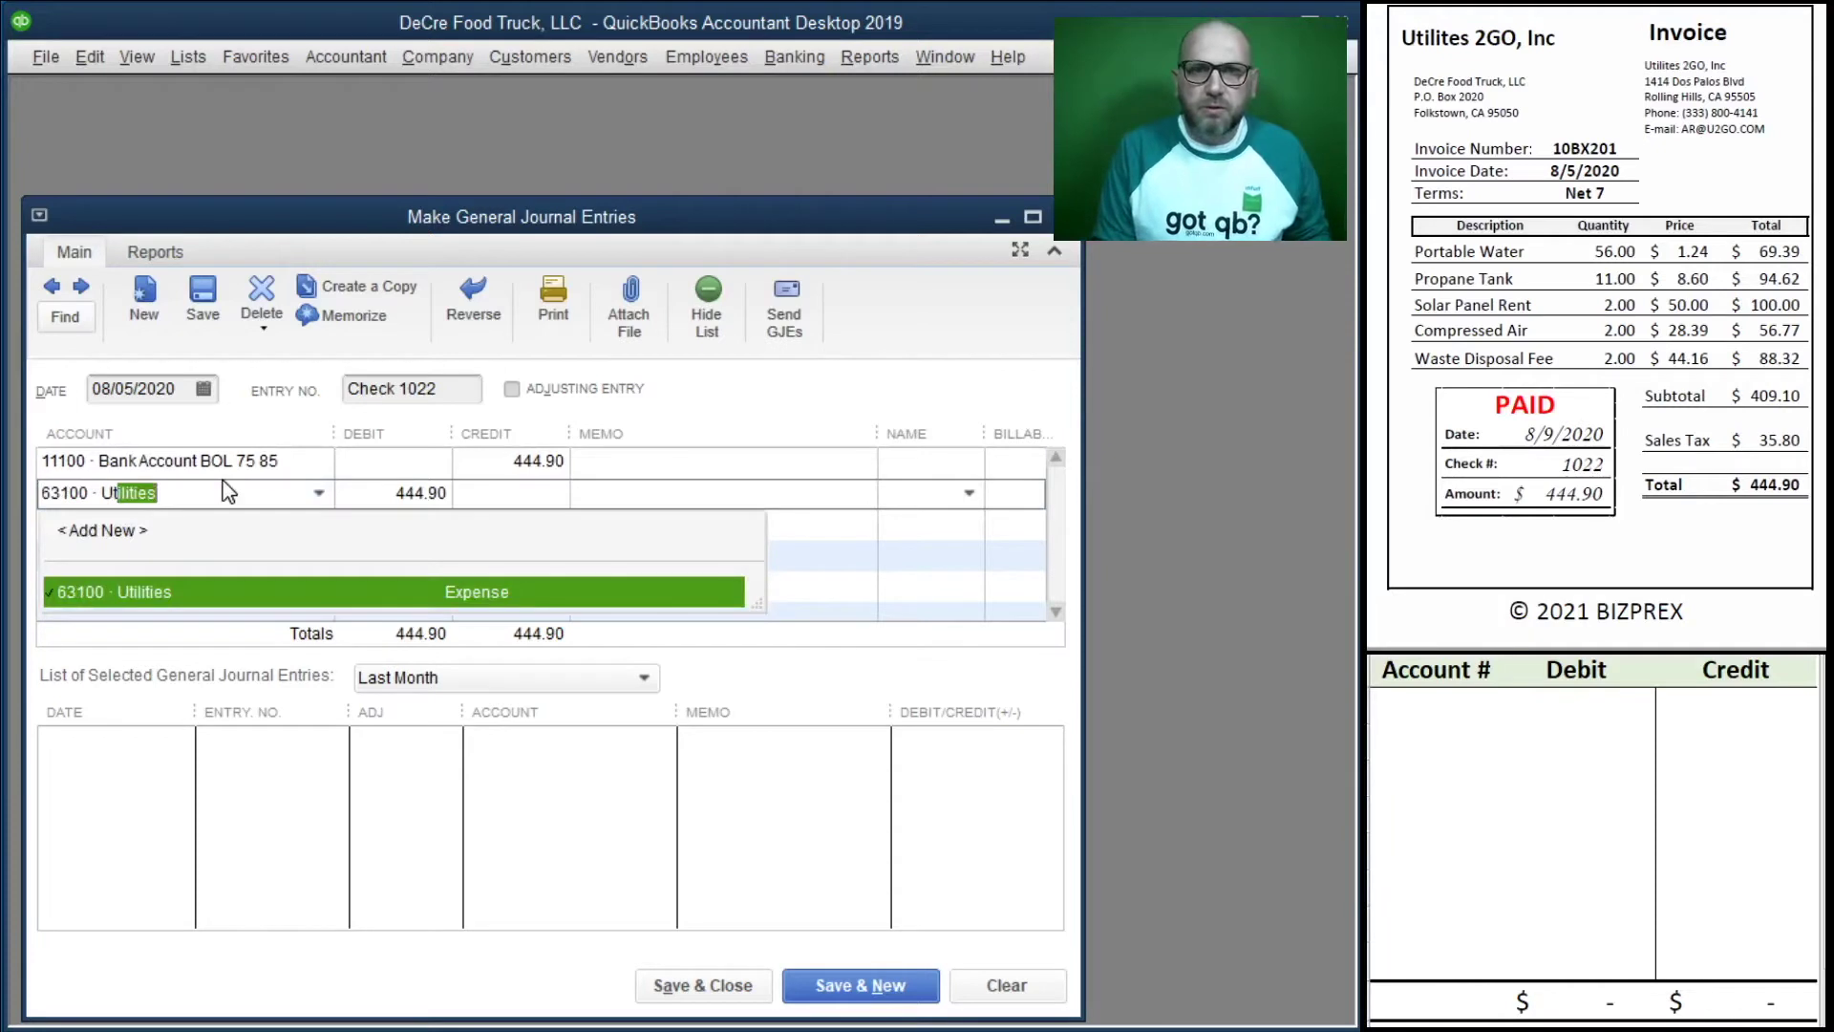
key(Tab)
key(Tab)
key(Tab)
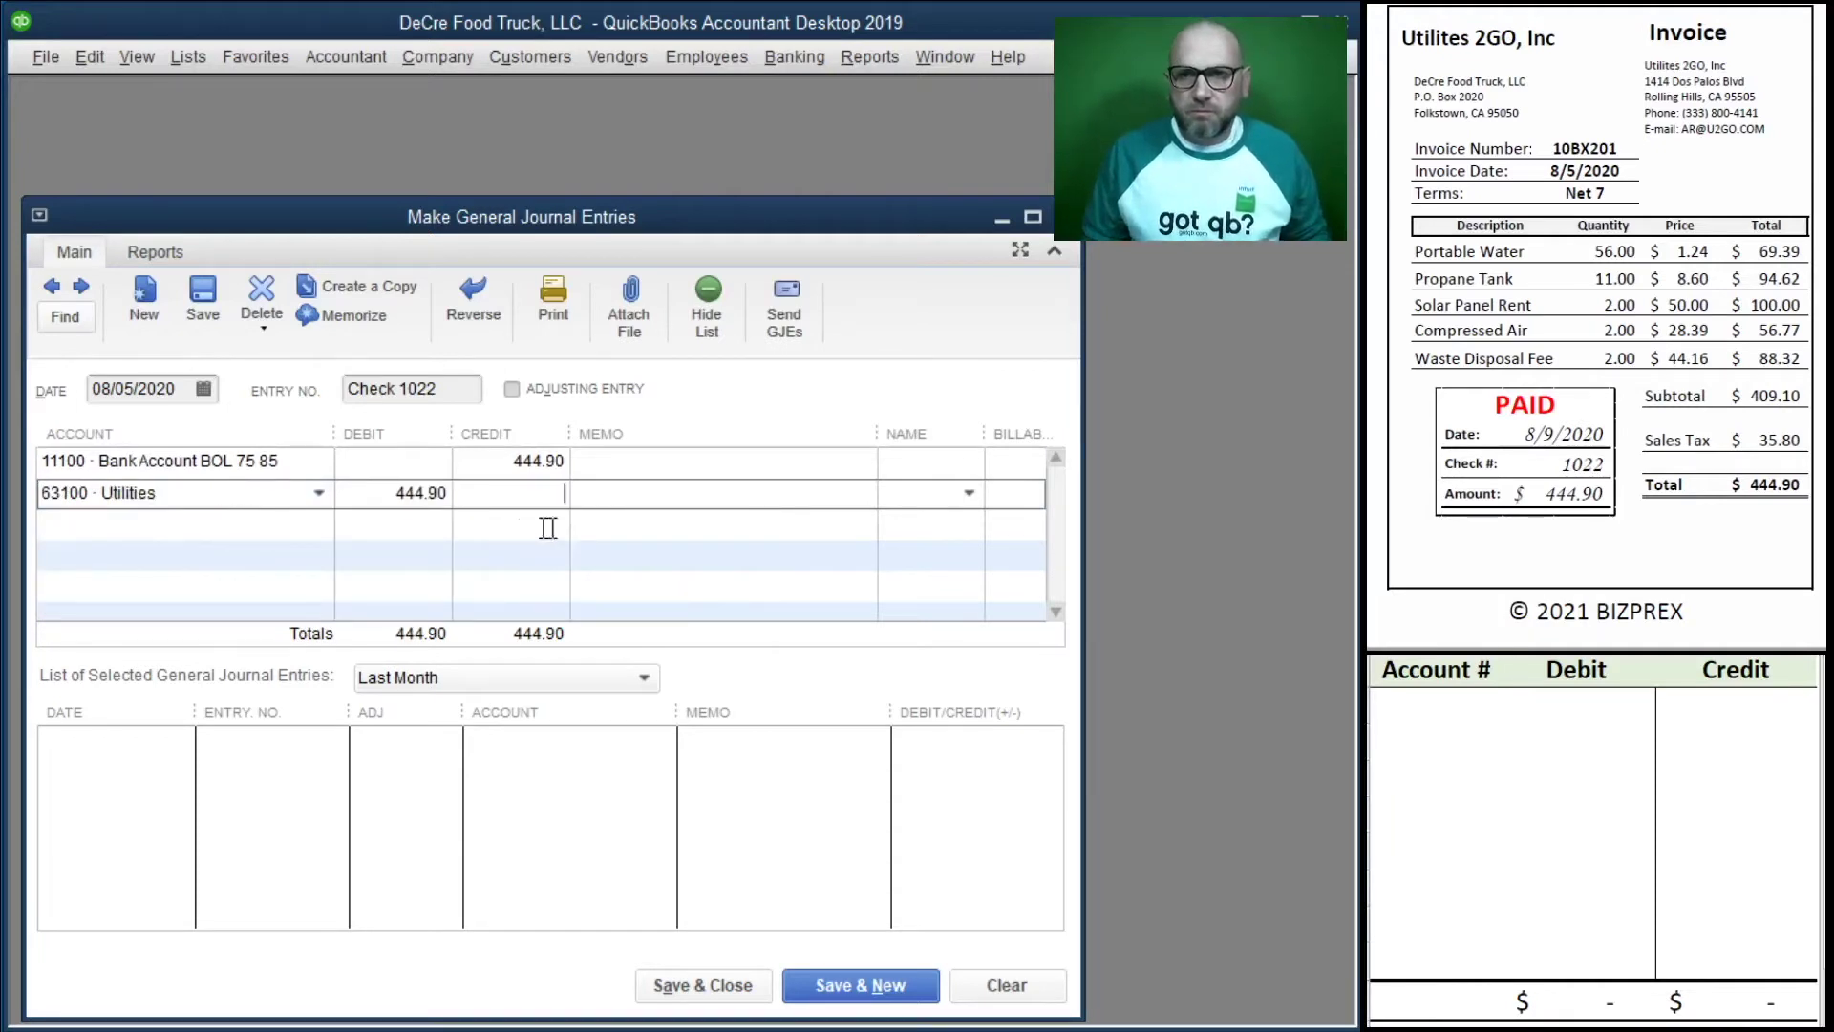
Enter invoice number 10BX201 as the memo on both lines, and save the Utilites 2GO entry to start a new one.
click(630, 462)
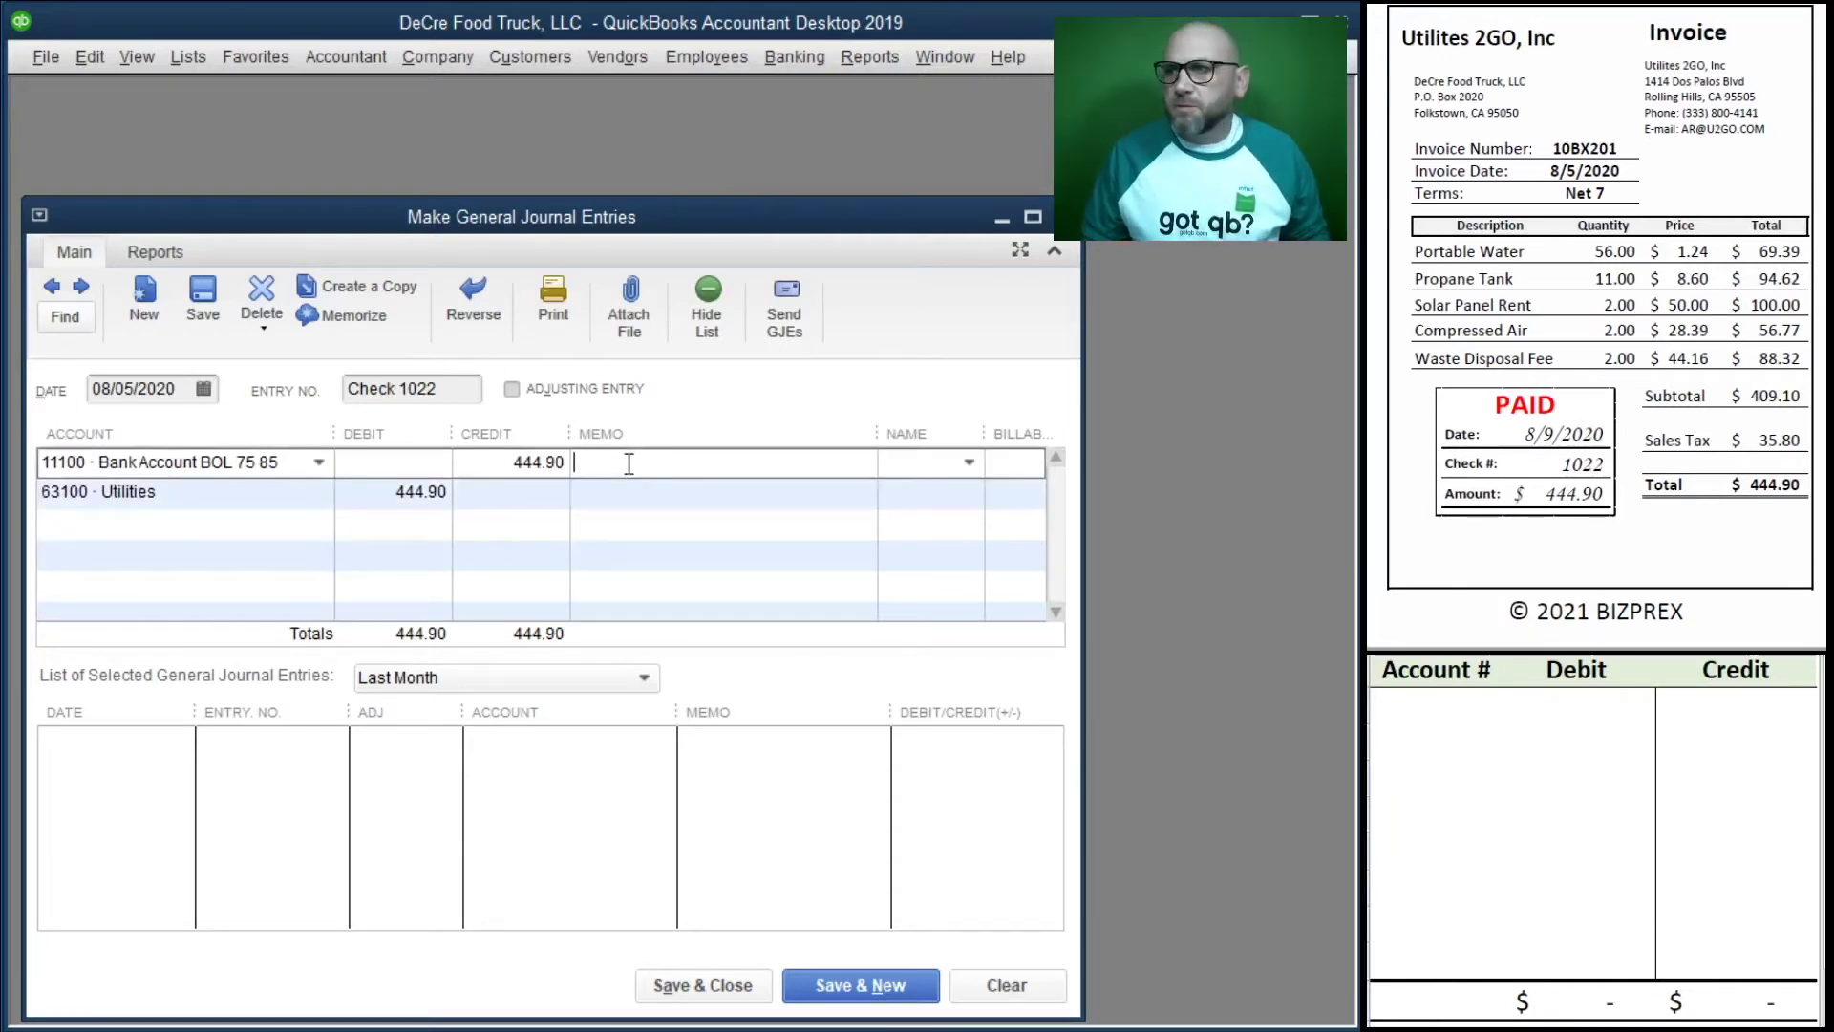
text(10BX201)
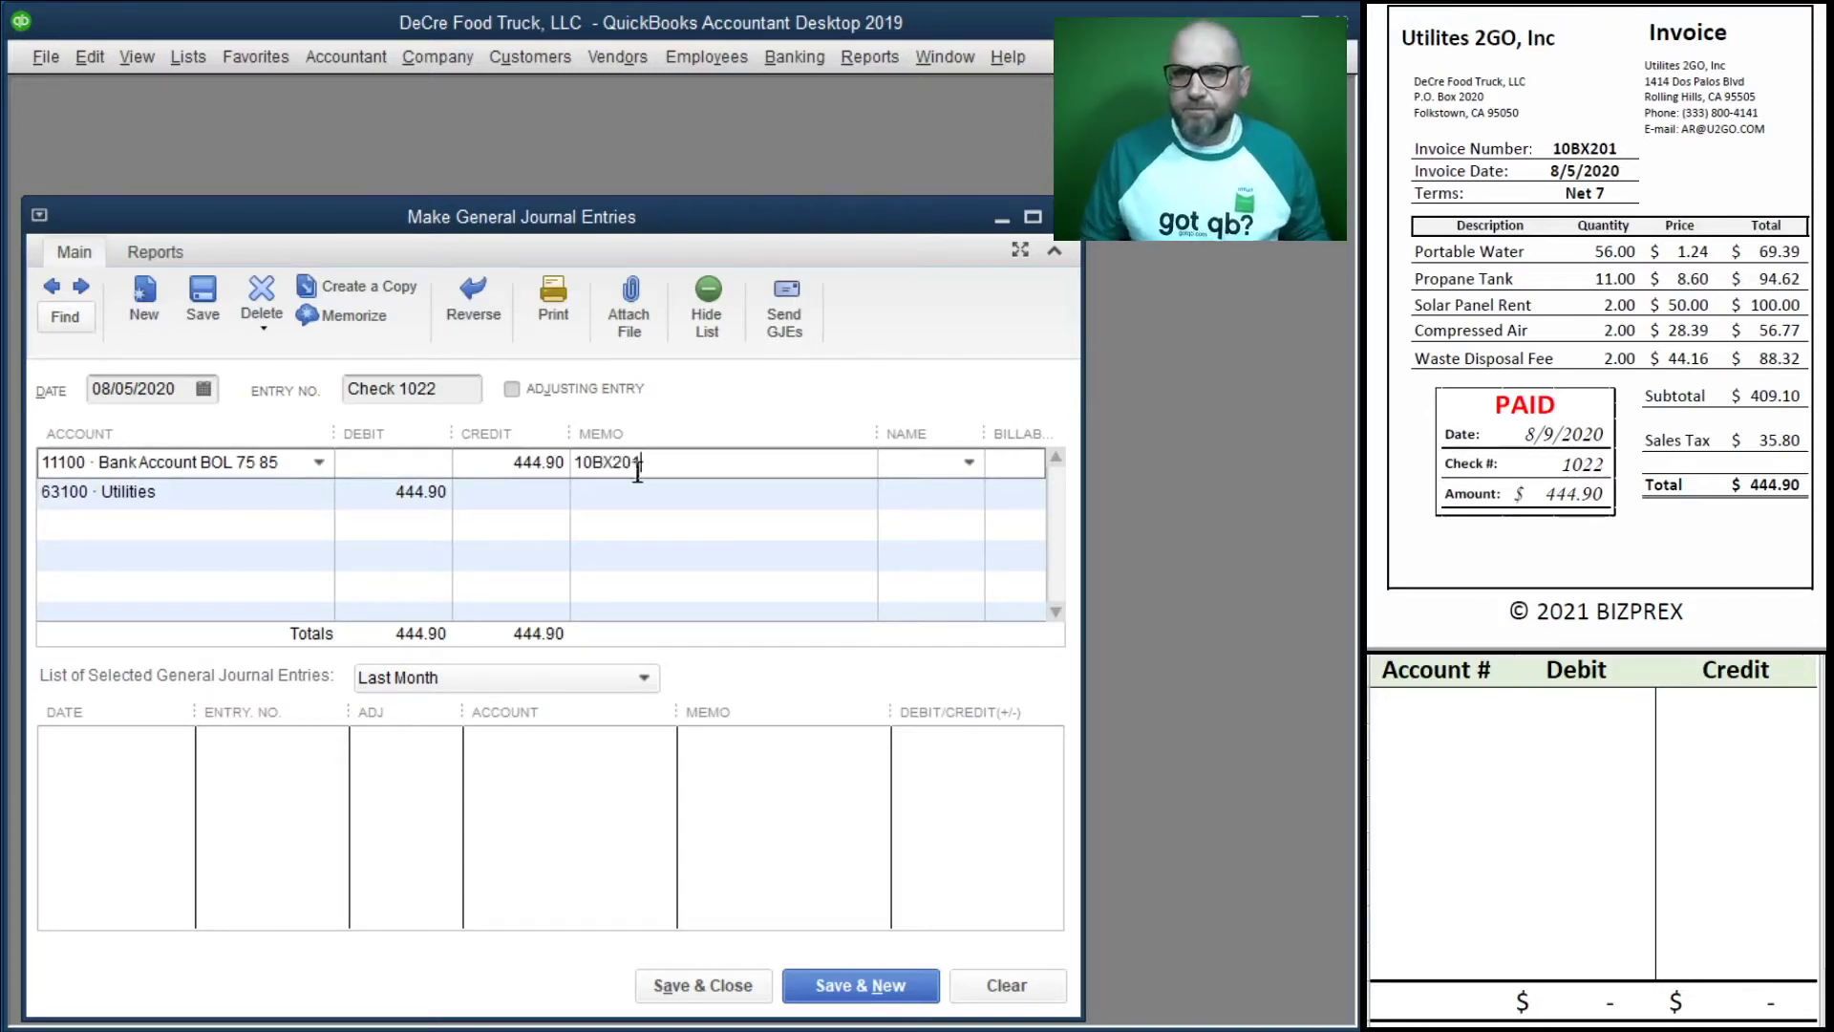
drag(642, 463, 569, 466)
key(ctrl+c)
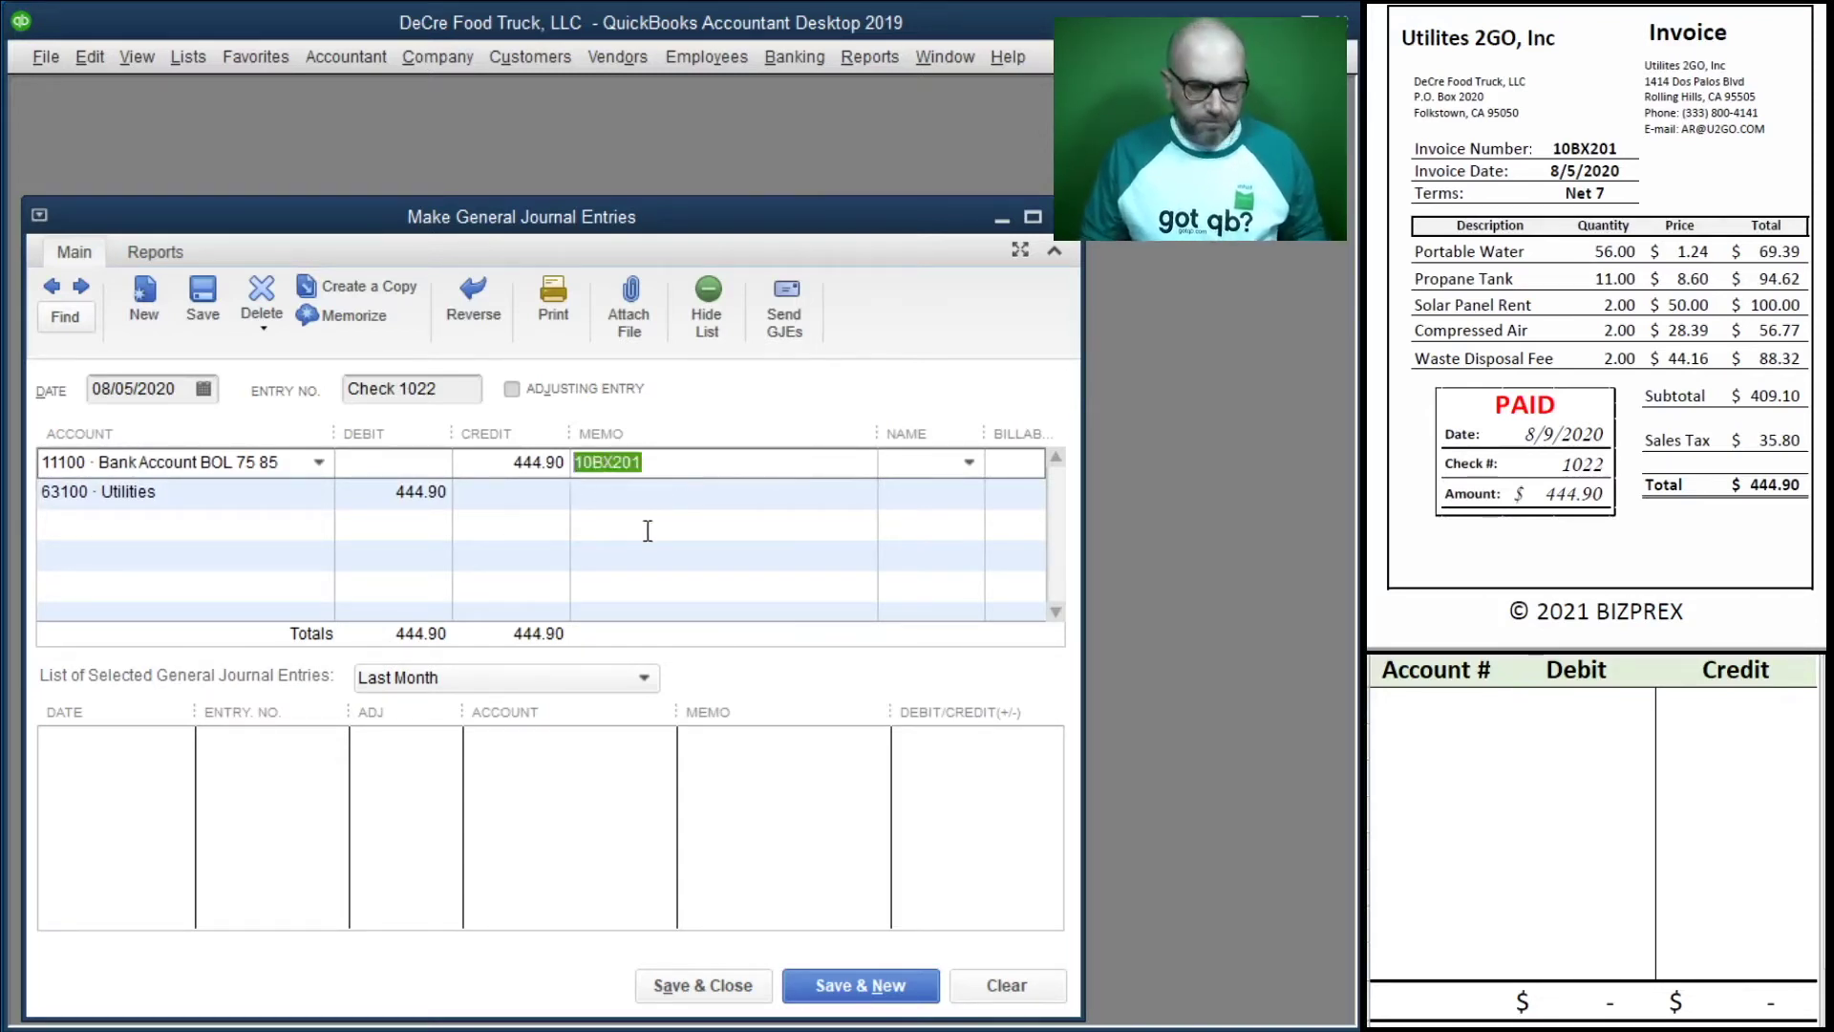
click(650, 495)
key(ctrl+v)
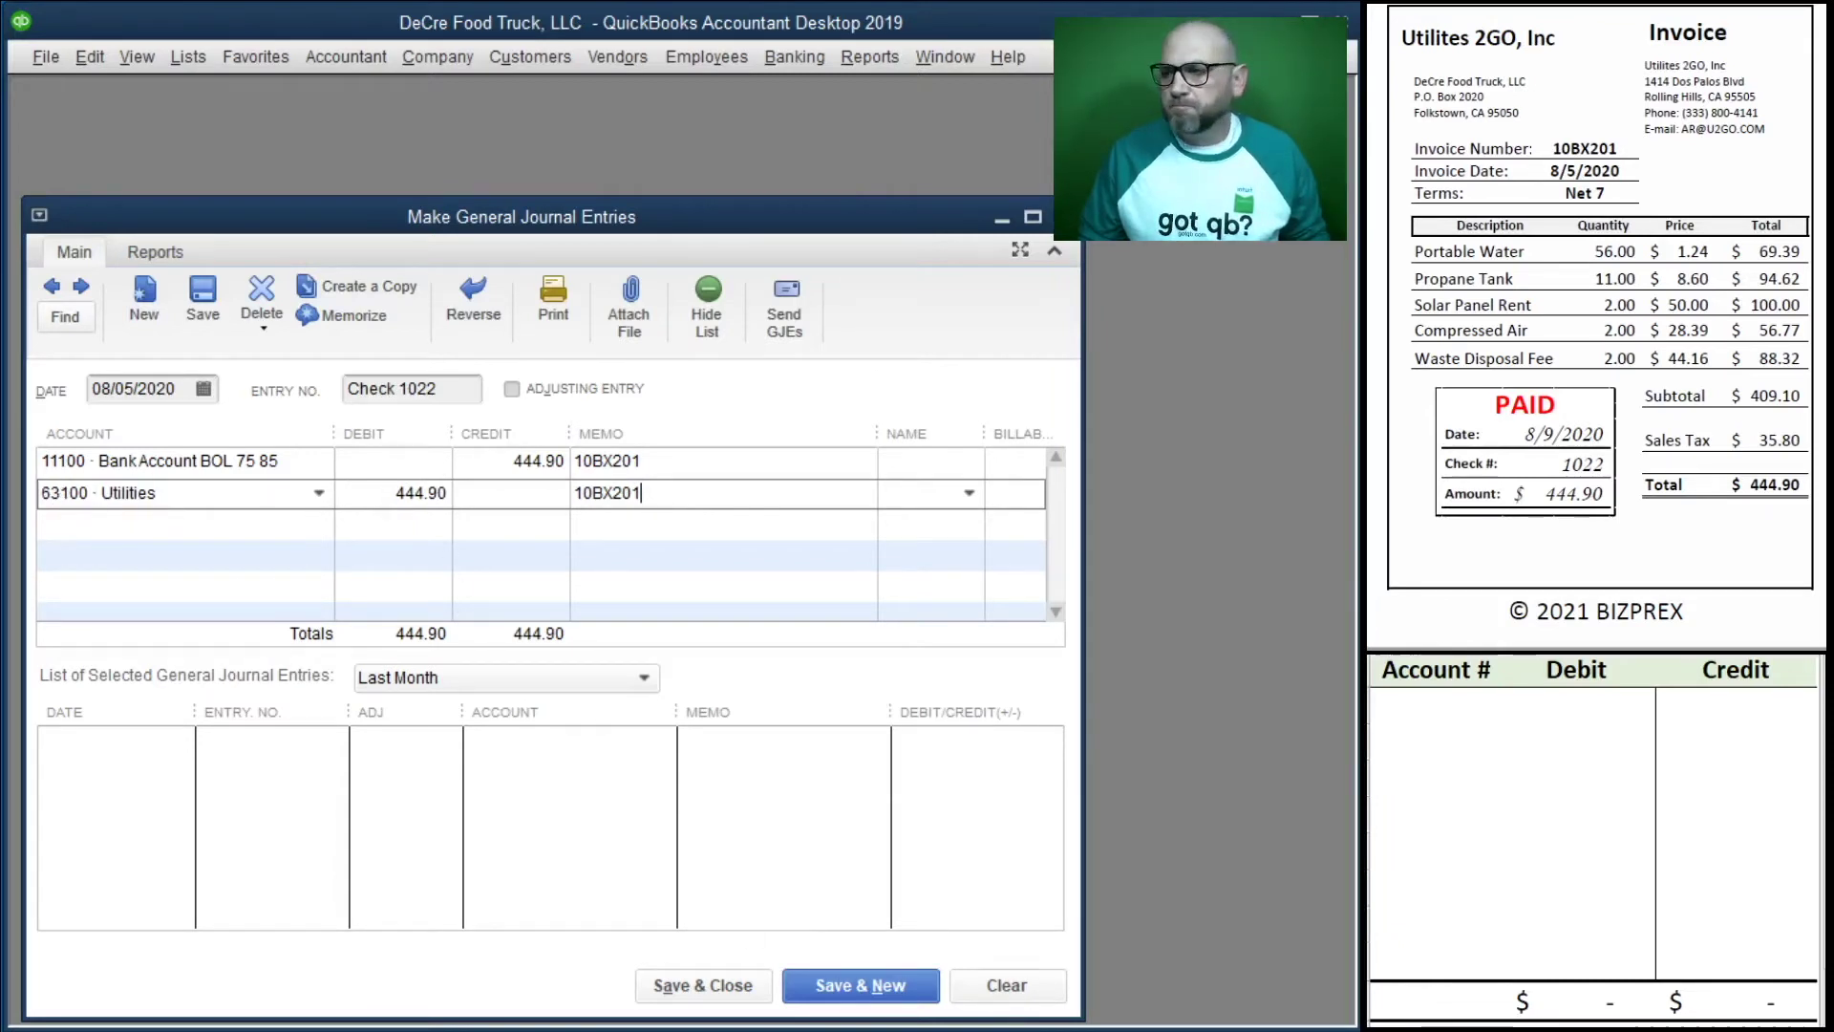
click(852, 988)
For the Big Lease Co, LLC invoice, date the new entry 08/24/2020 and set its entry number to Check 1024.
scroll(1572, 356, down, 5)
scroll(1572, 355, down, 3)
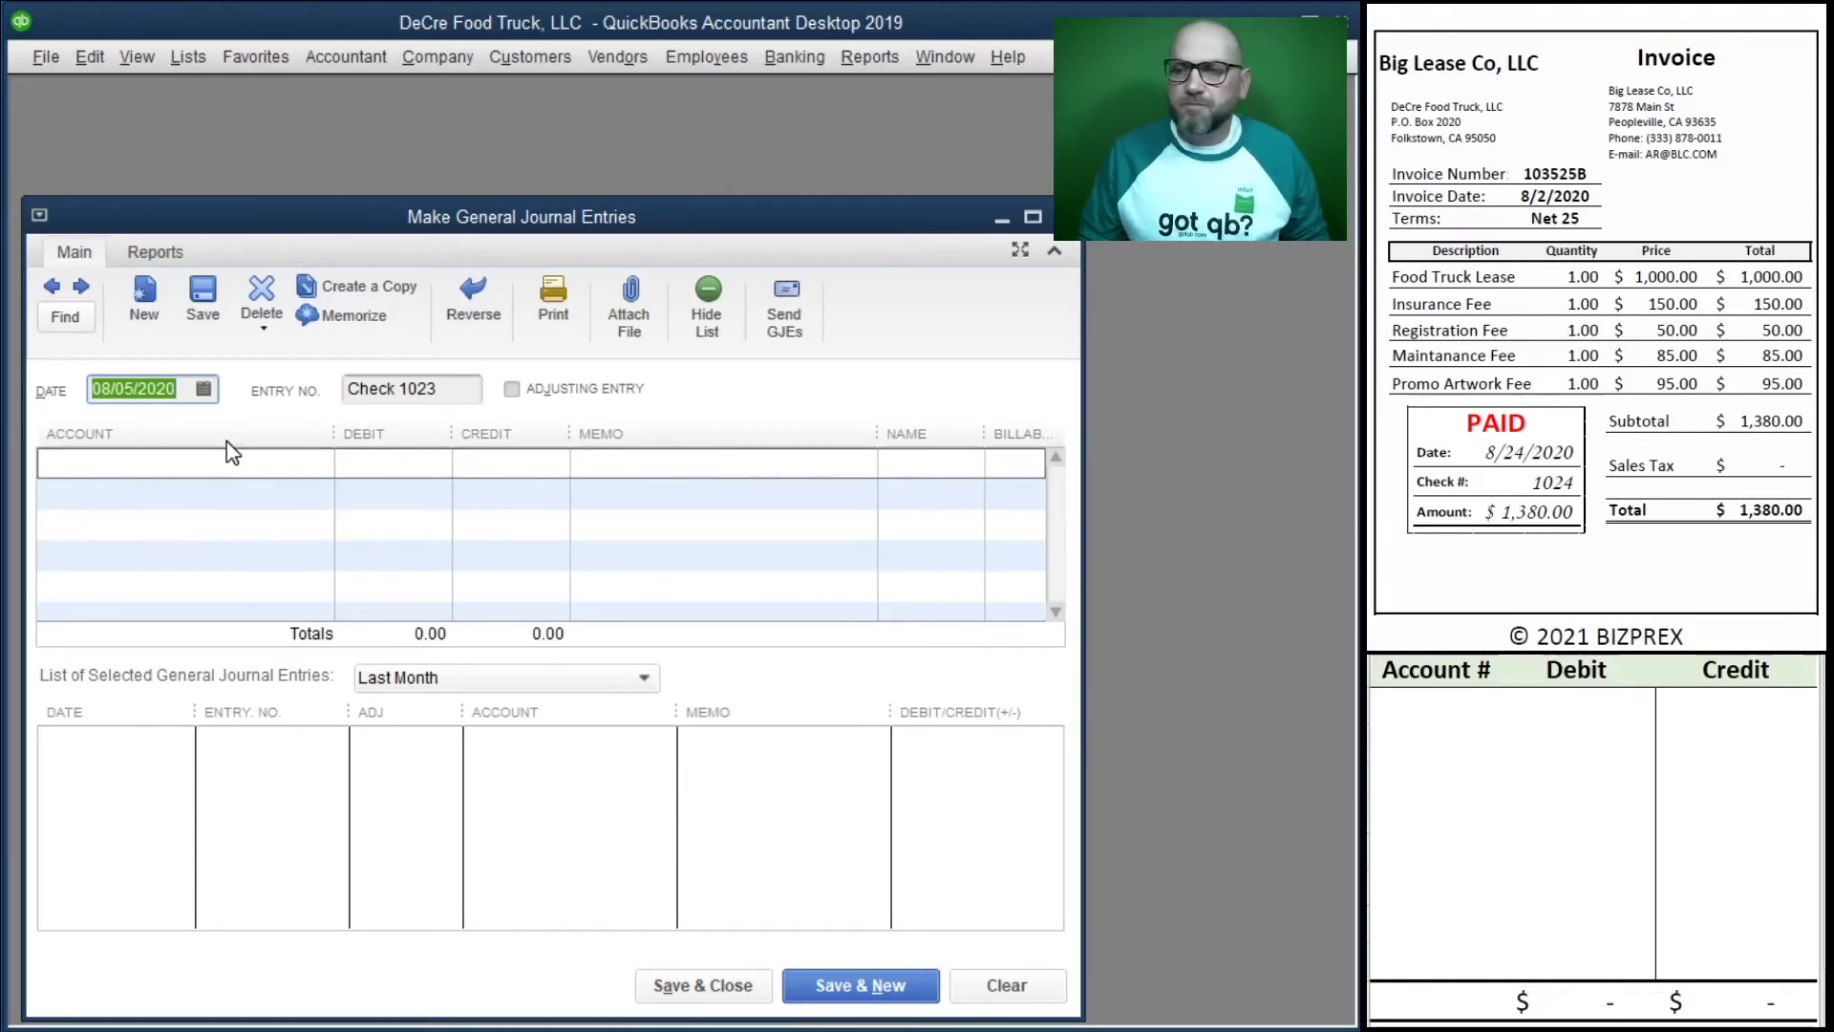
text(8/24/2020)
key(Tab)
key(End)
key(BackSpace)
text(4)
key(Tab)
key(Tab)
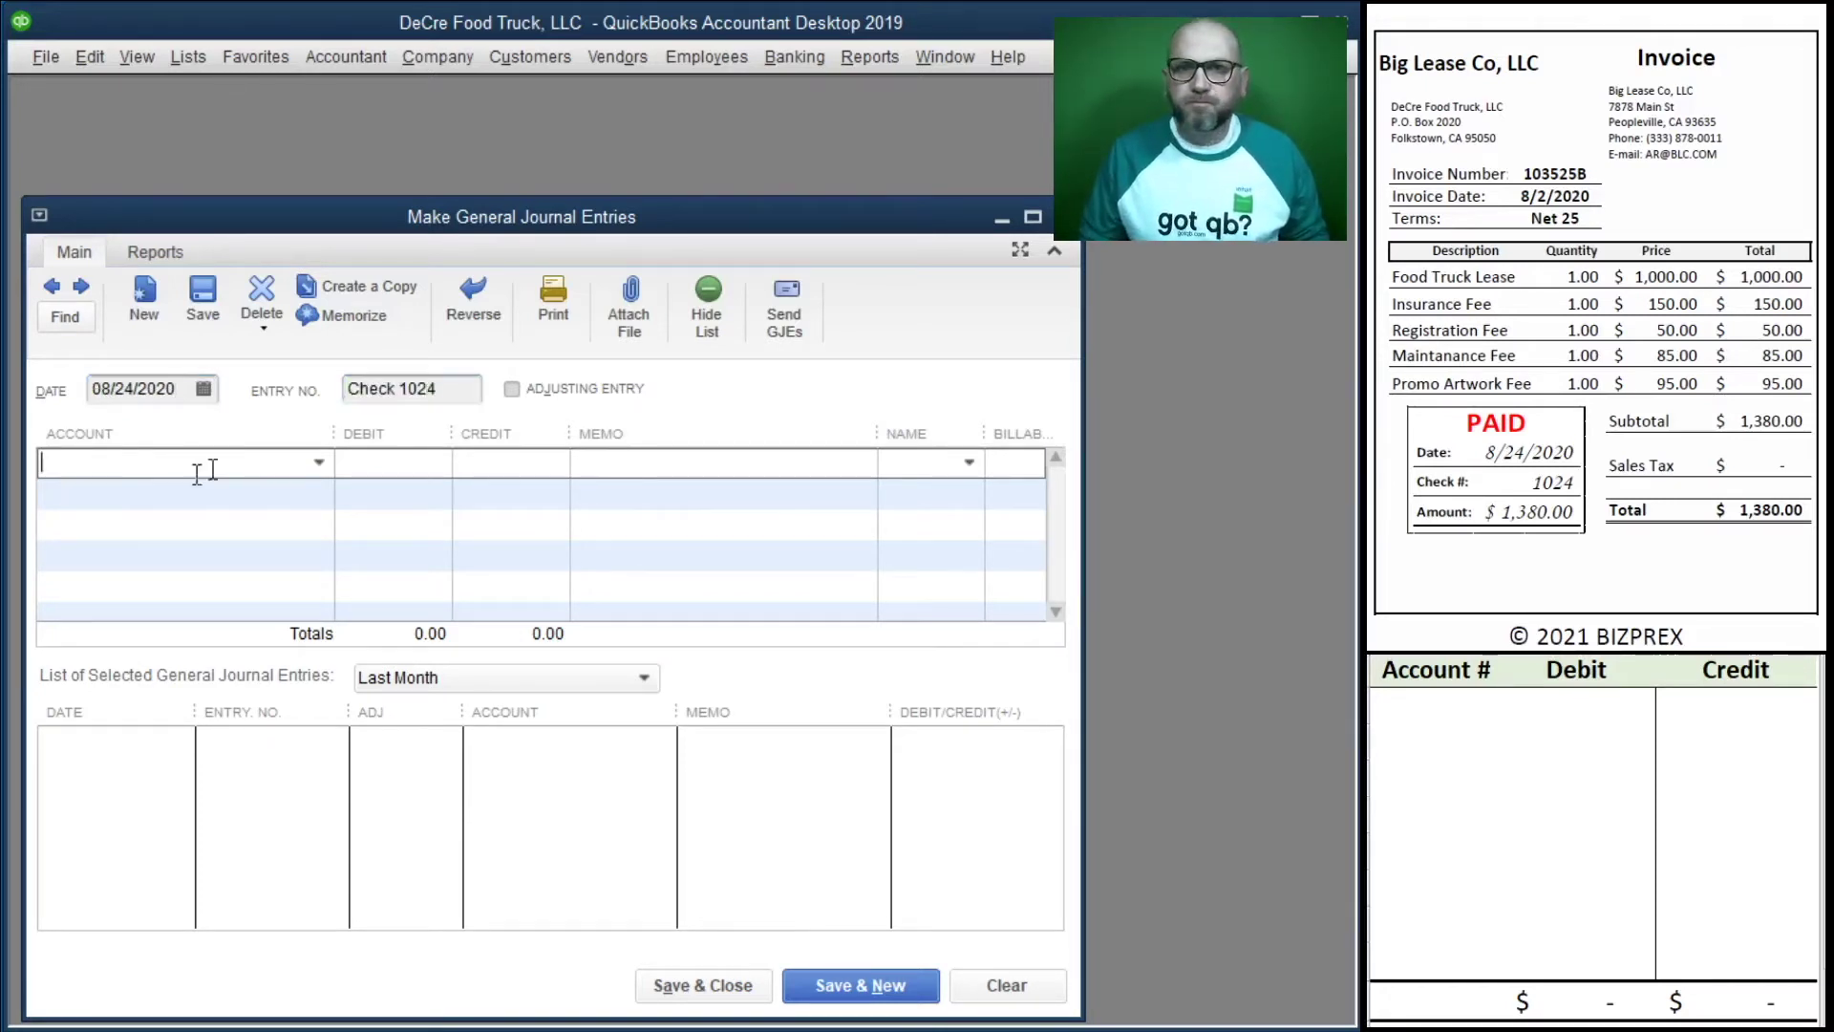
On the first line, credit the 11100 Bank Account 1,380.00 with invoice number 103525B as the memo.
click(315, 465)
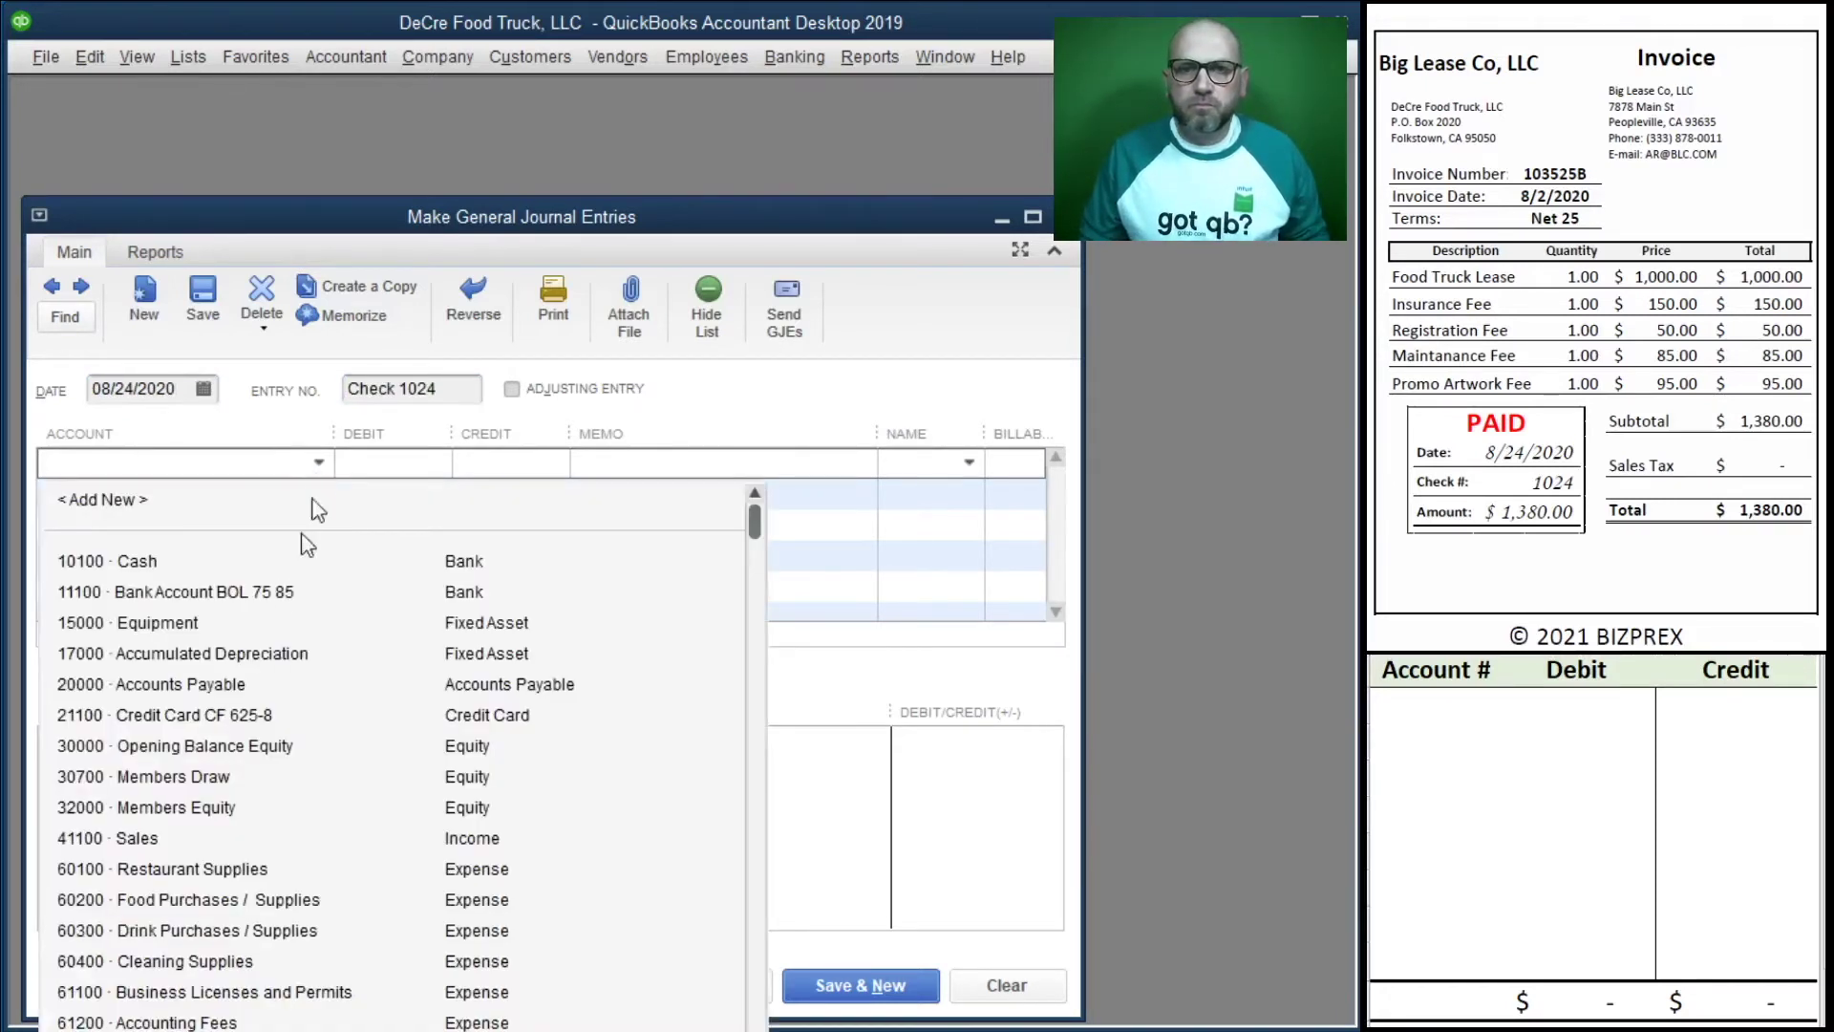
click(266, 593)
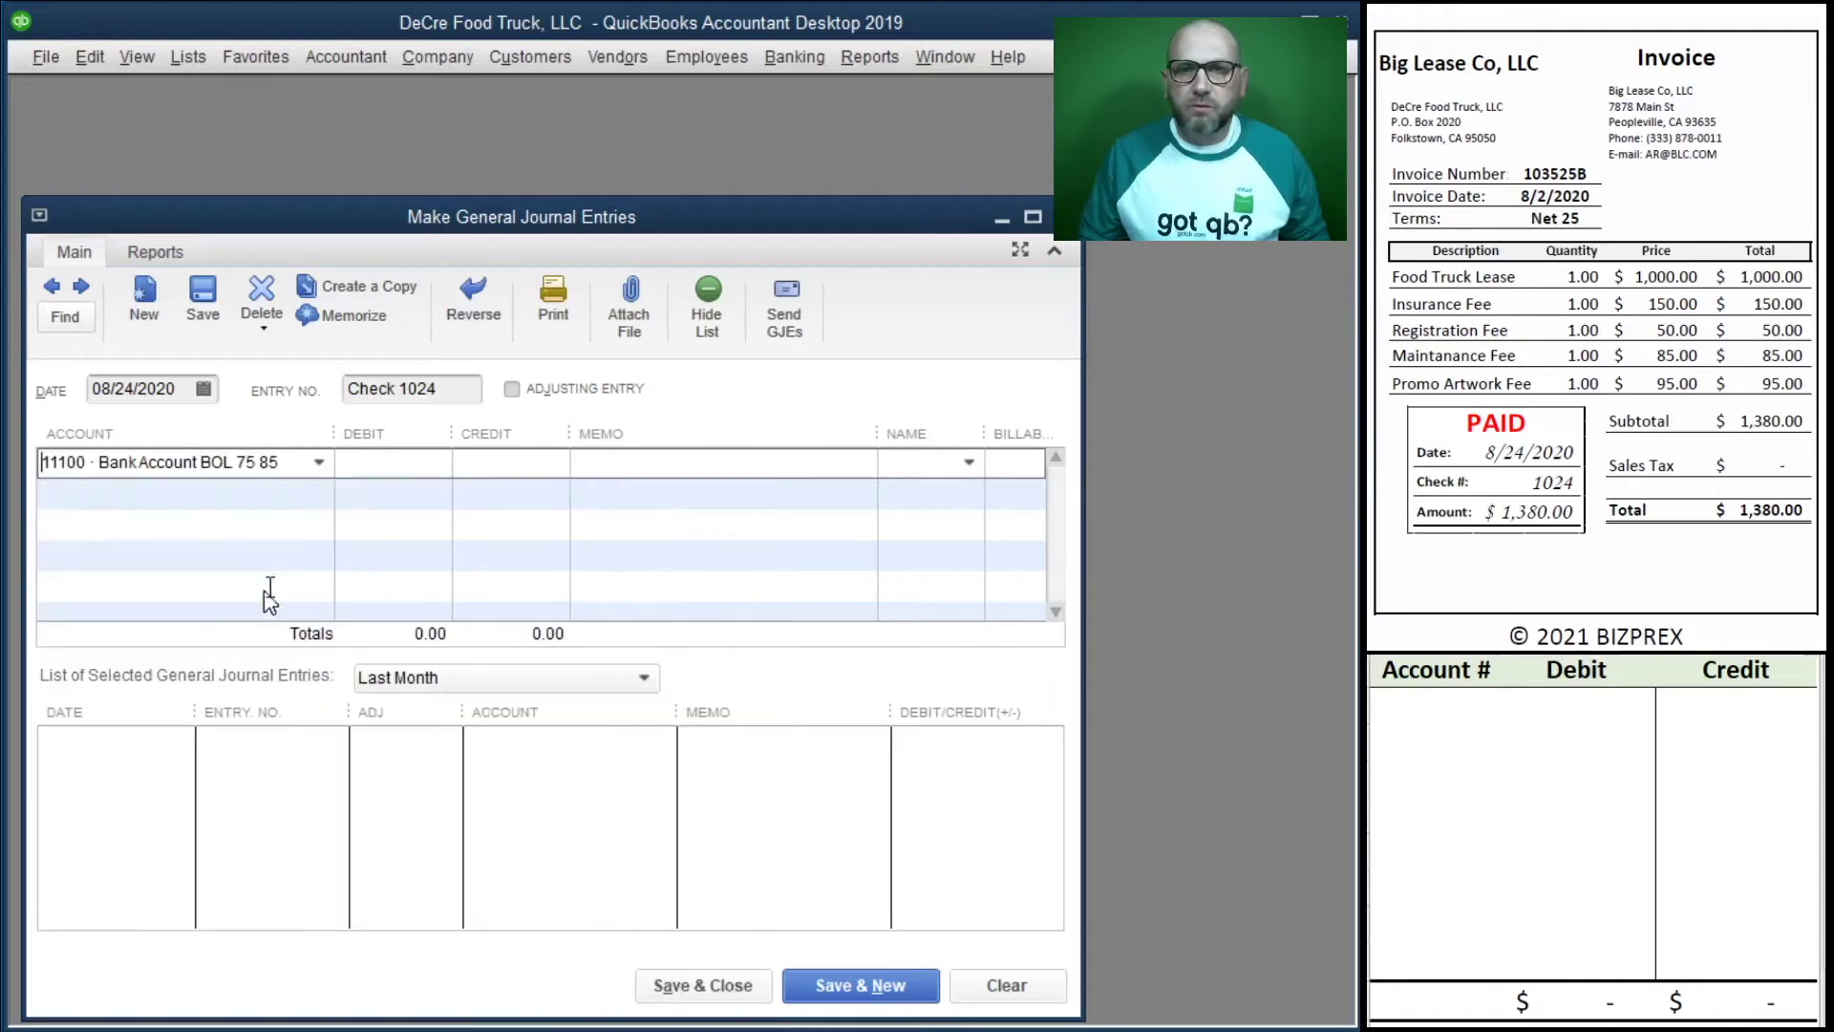
click(524, 472)
text(138)
key(Tab)
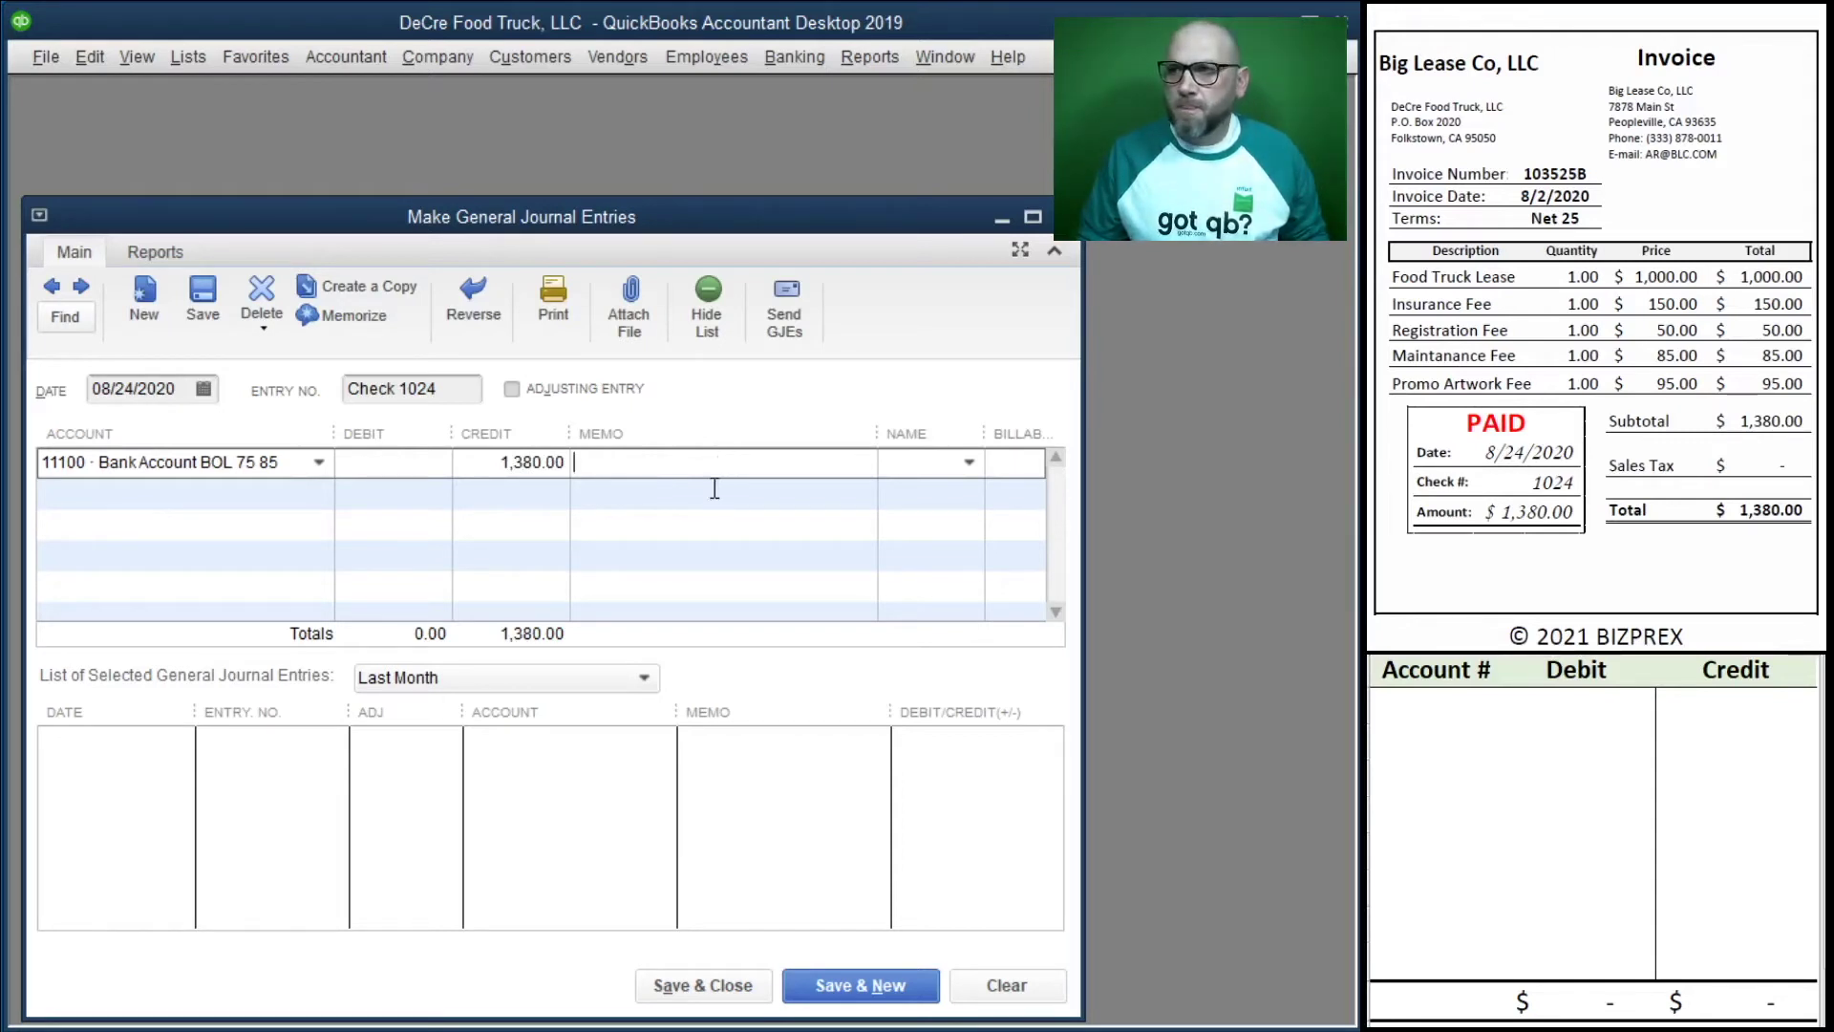
text(103)
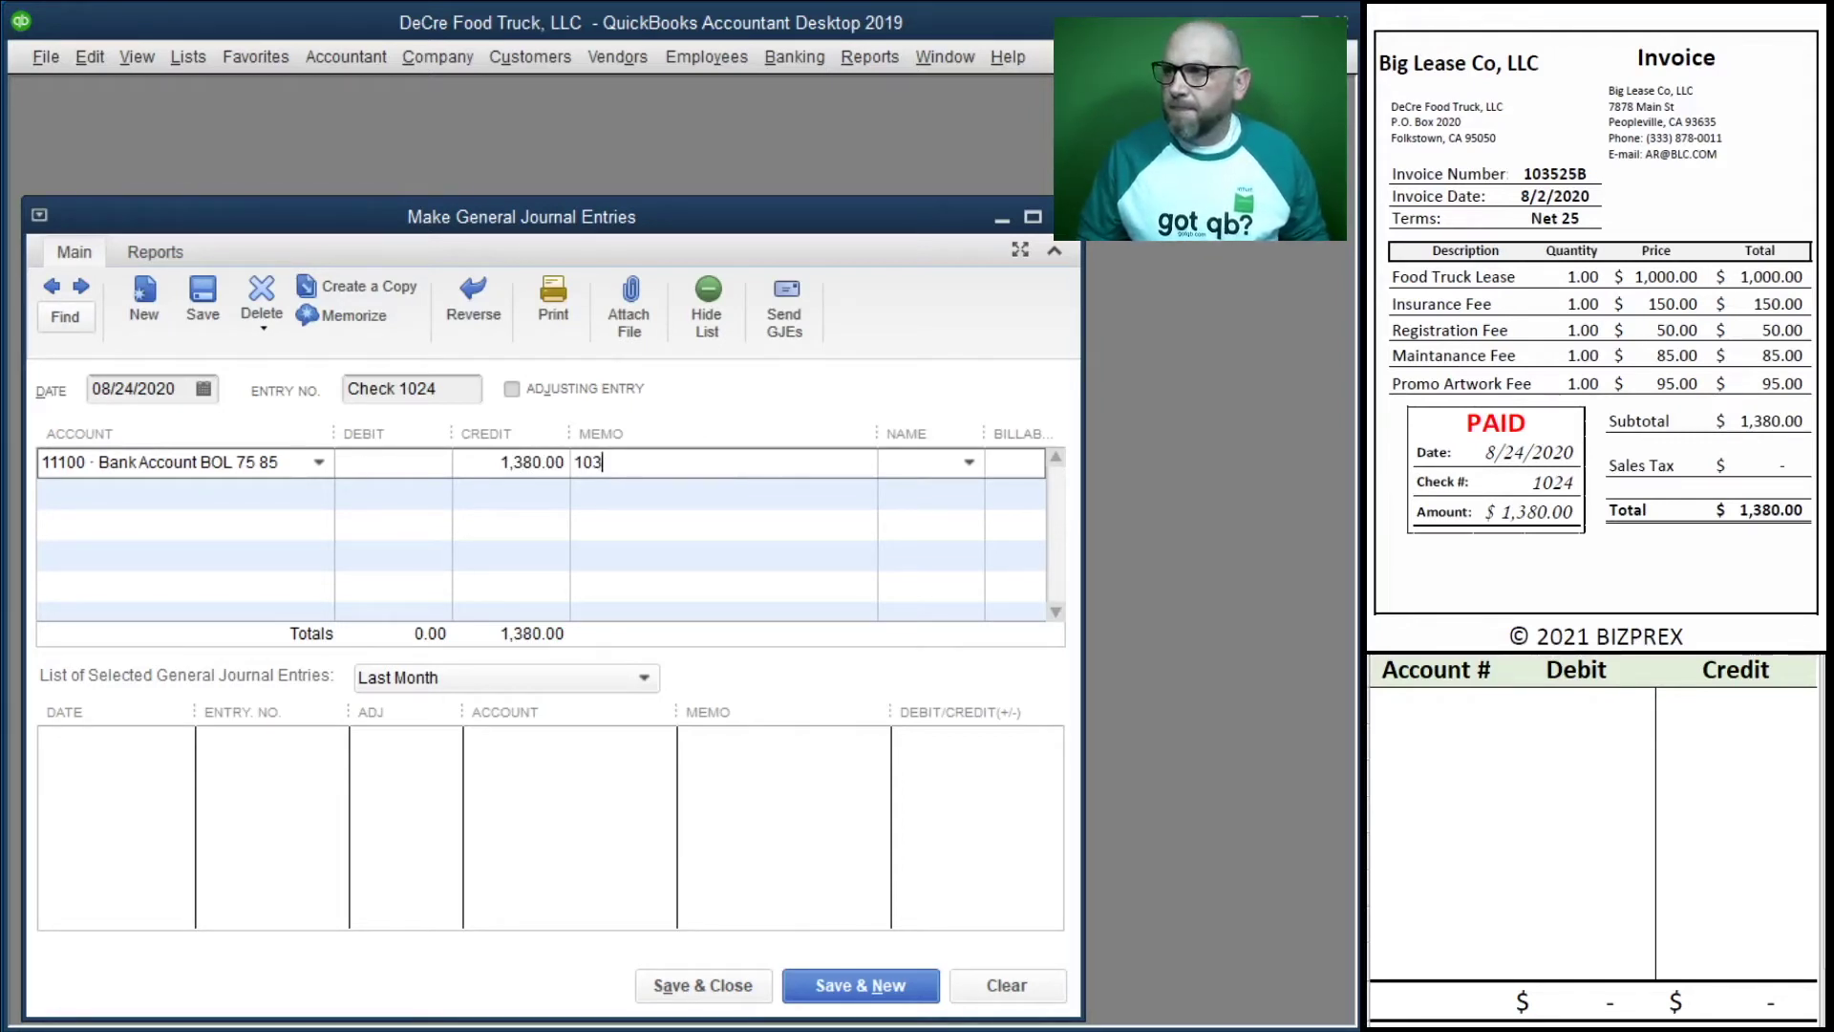
text(525B)
Assign the balancing debit line of the Big Lease entry to 62300 Rent - Vehicles, machinery, etc.
key(Tab)
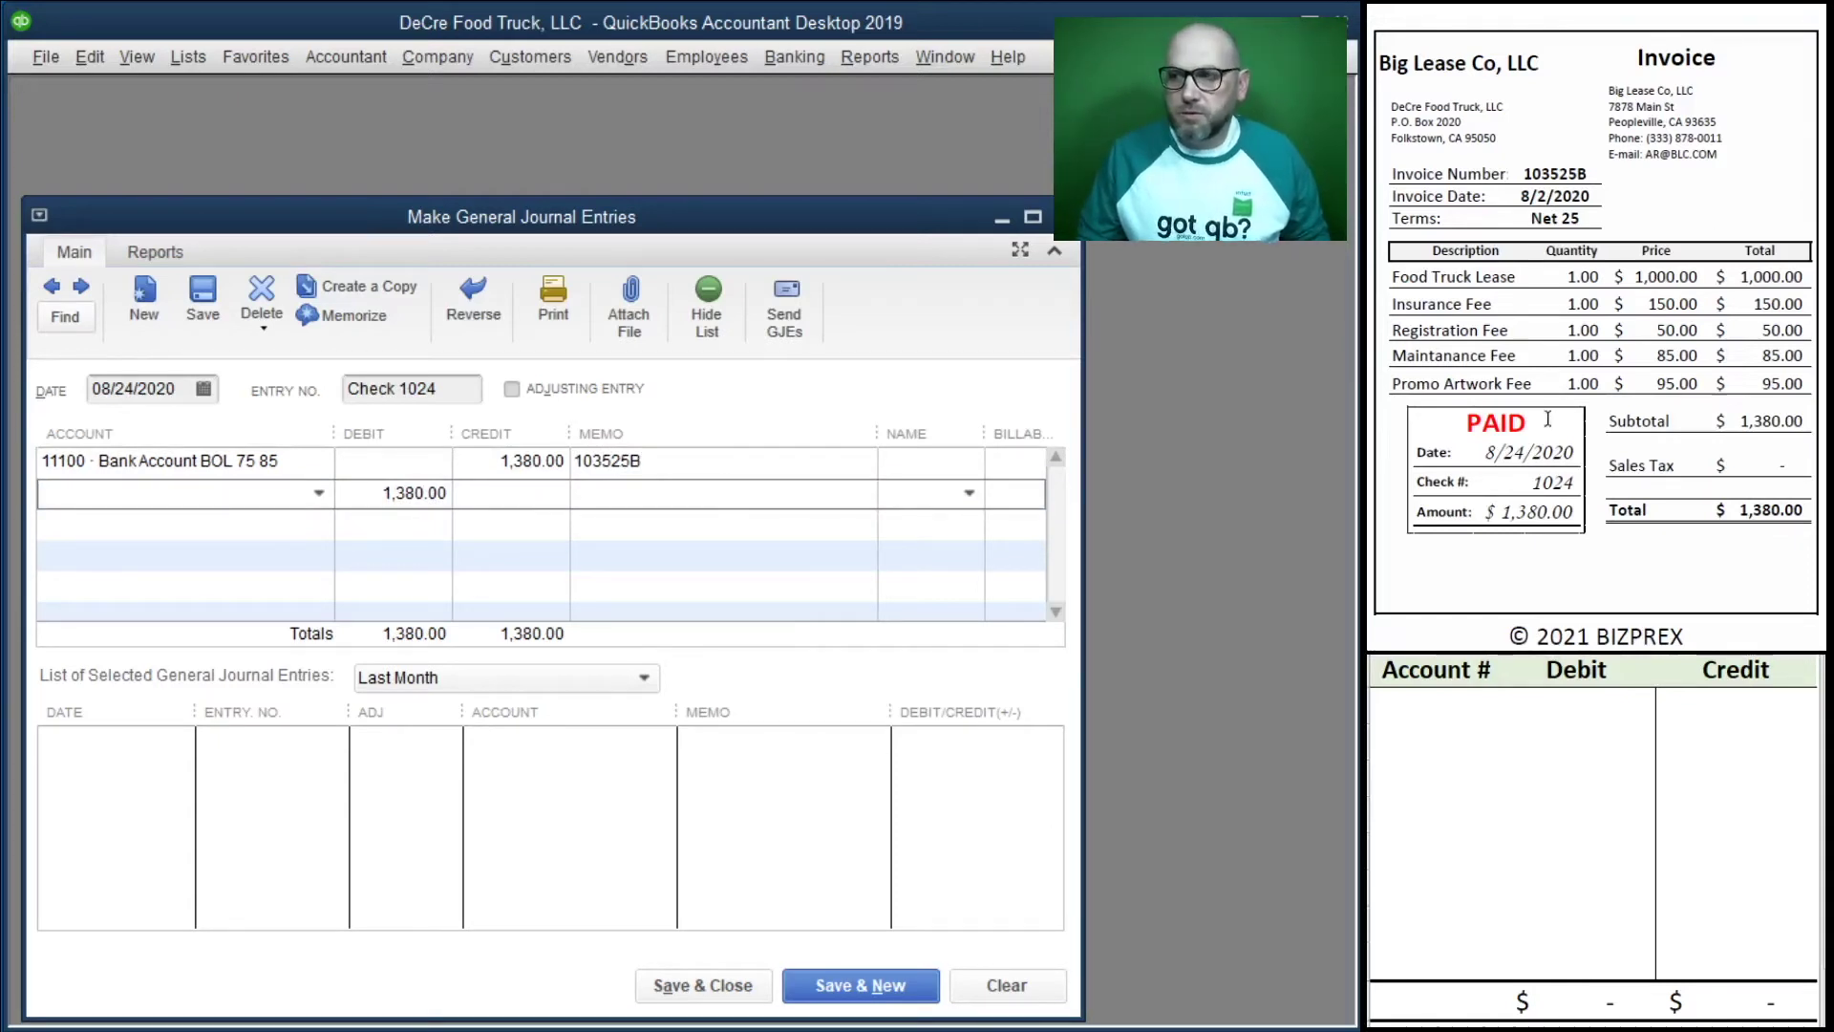
text(62300)
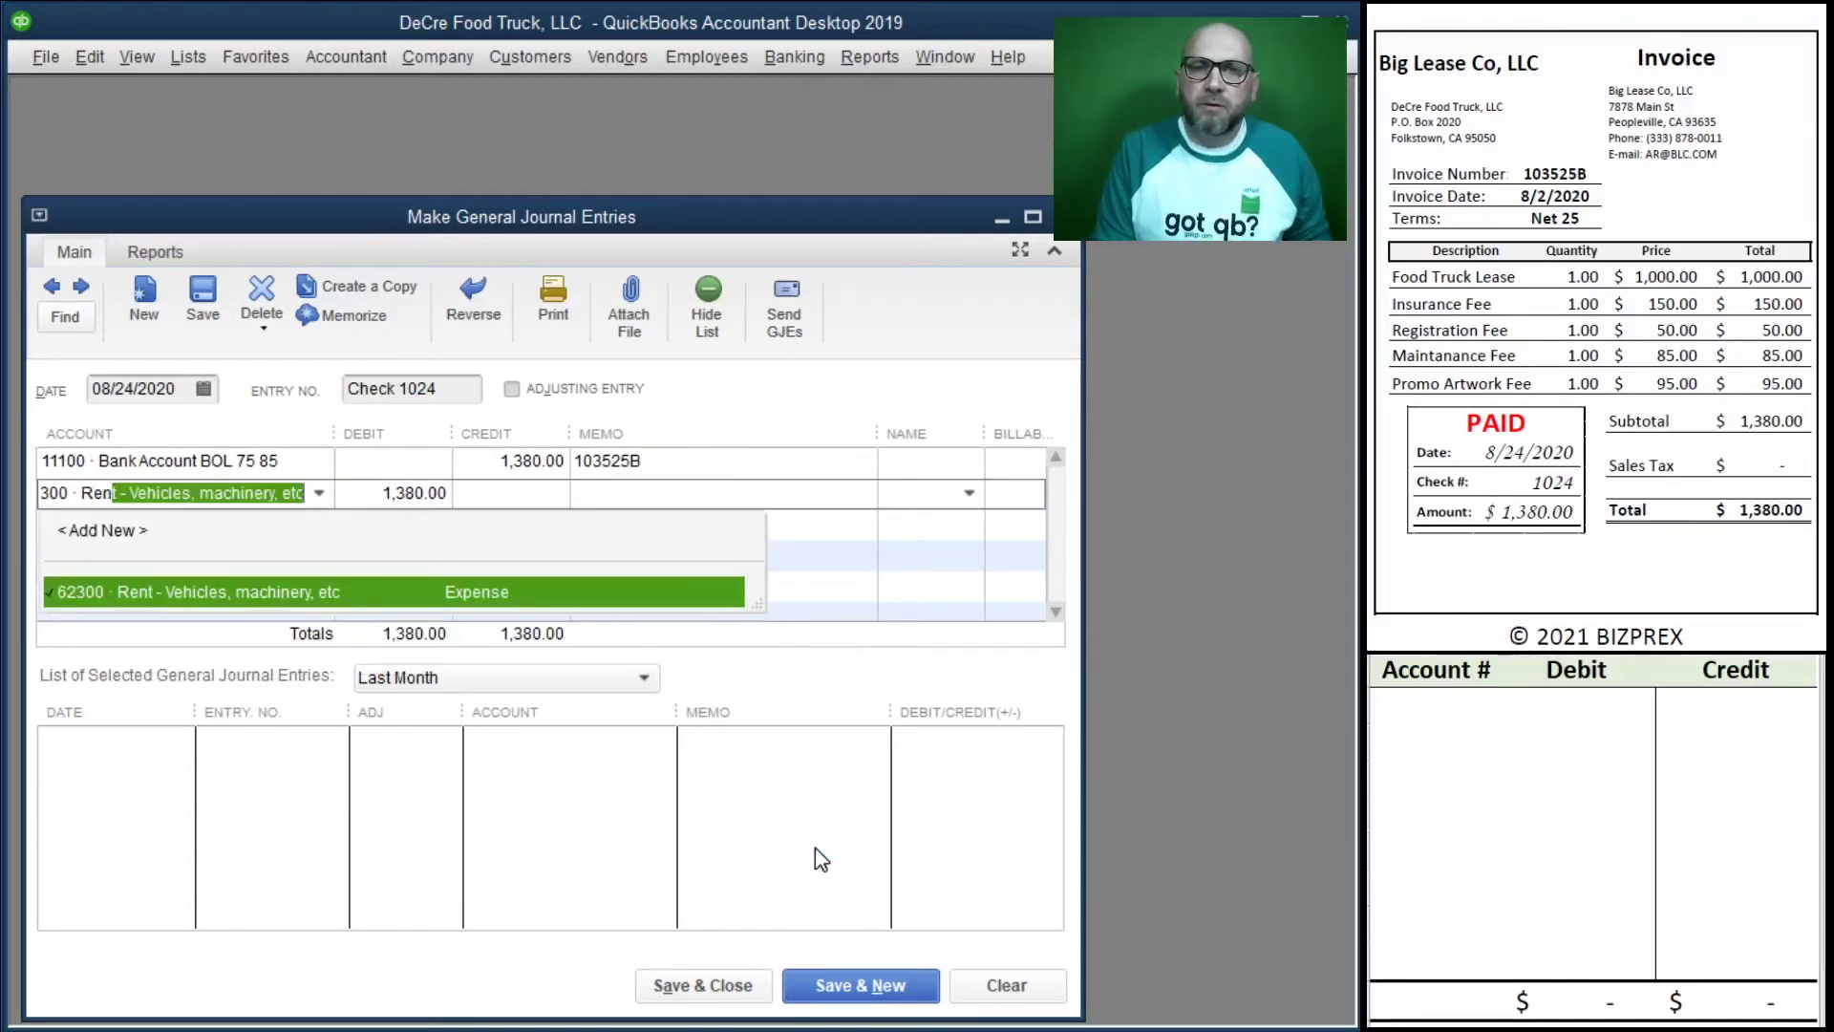
key(Tab)
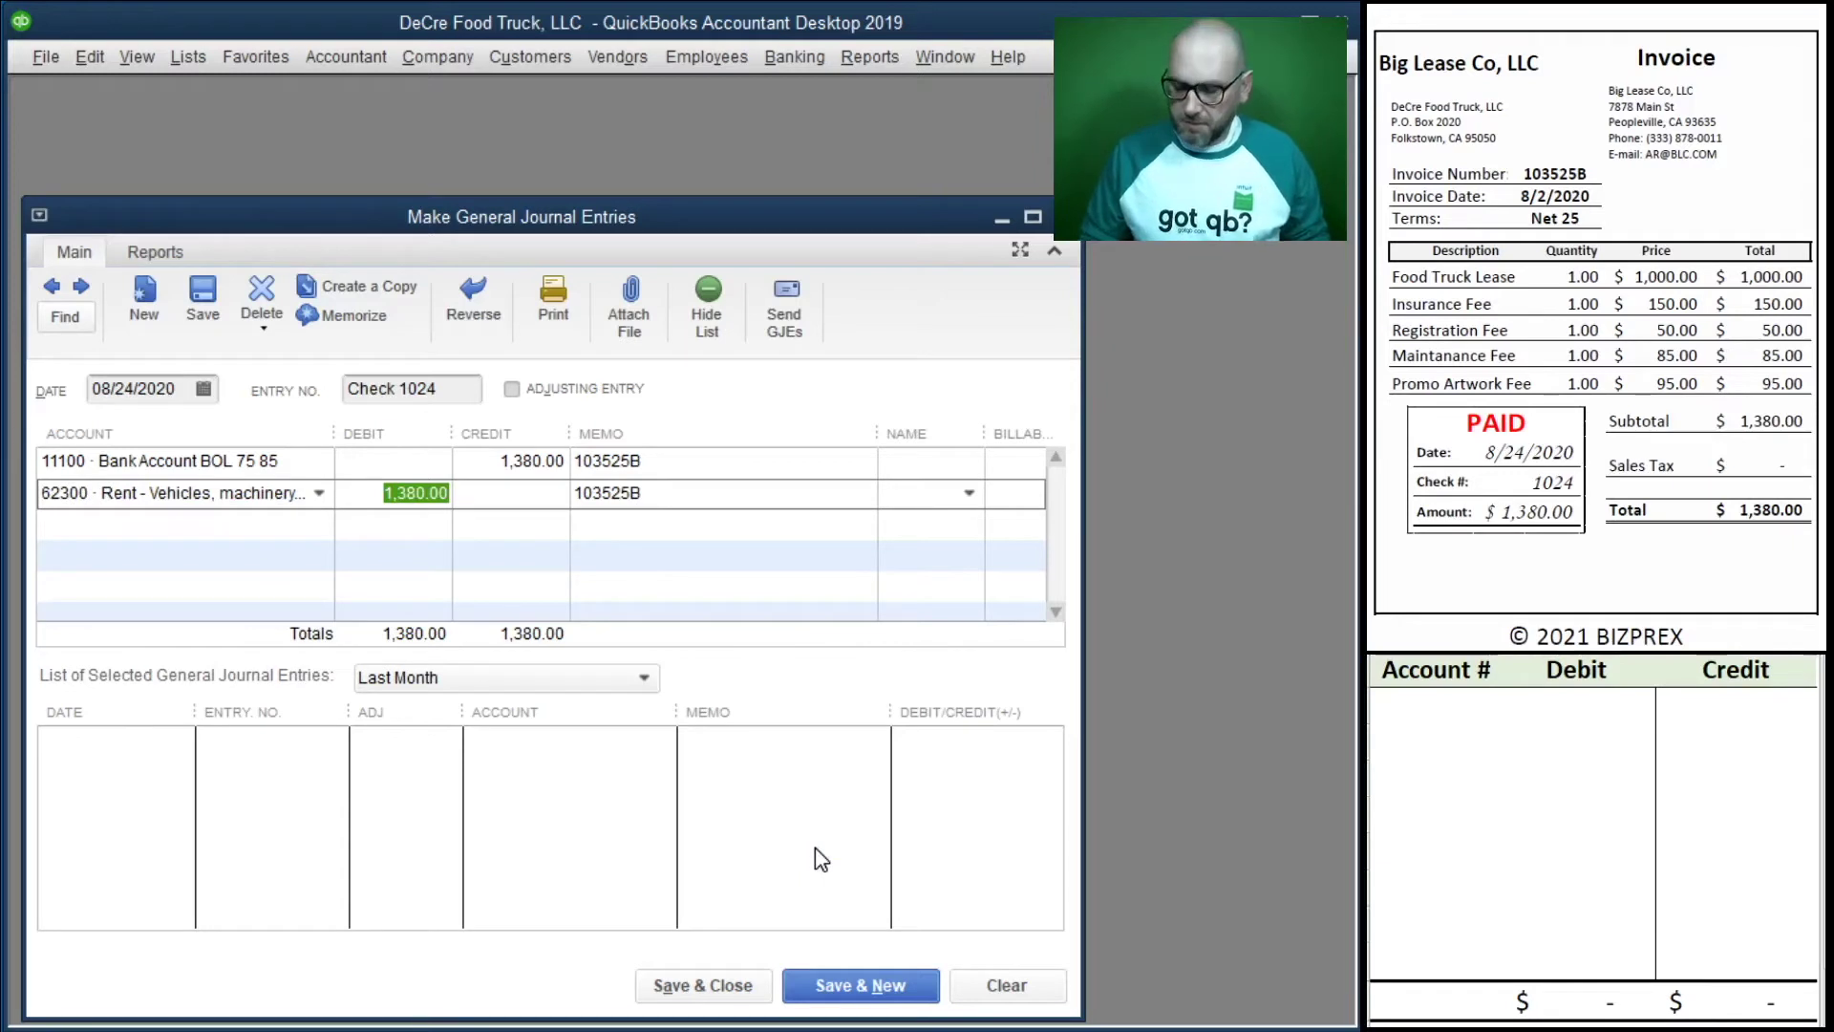
Set the debit on the 62300 Rent line of the Big Lease entry to 1,000.00 for the food truck lease.
text(1,000)
key(Tab)
key(Tab)
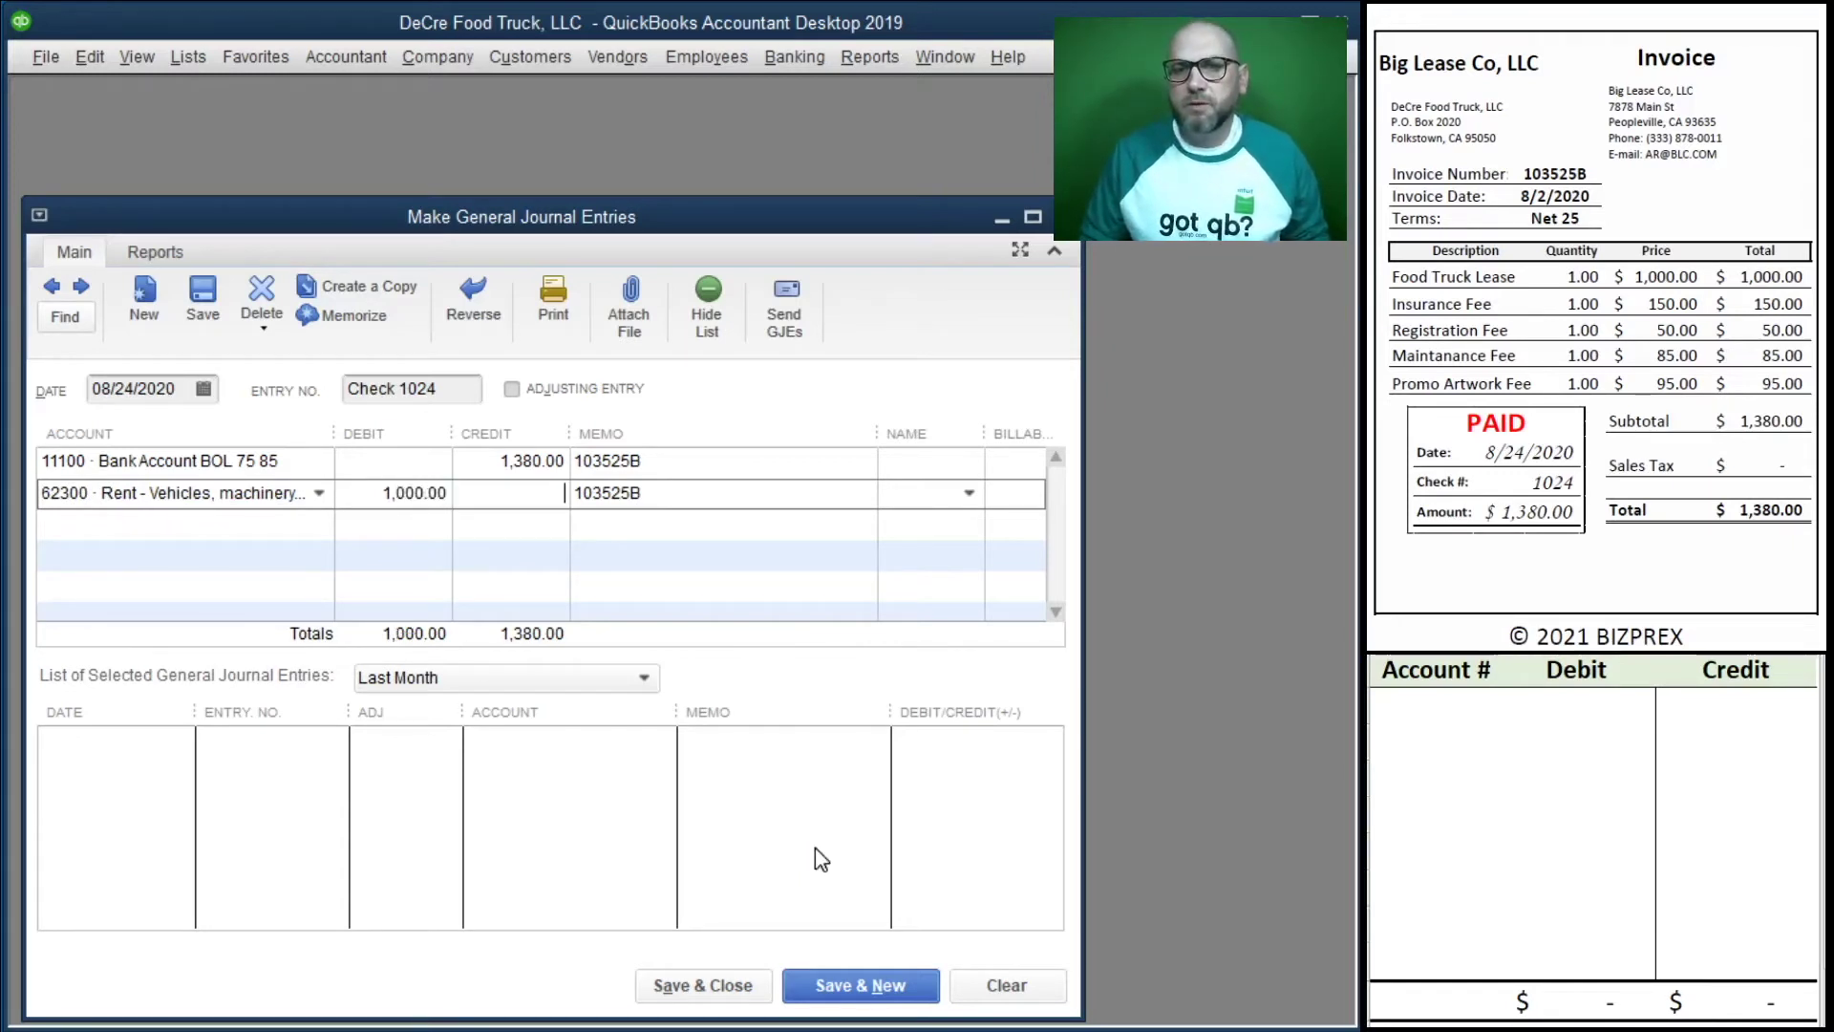
key(Tab)
key(Tab)
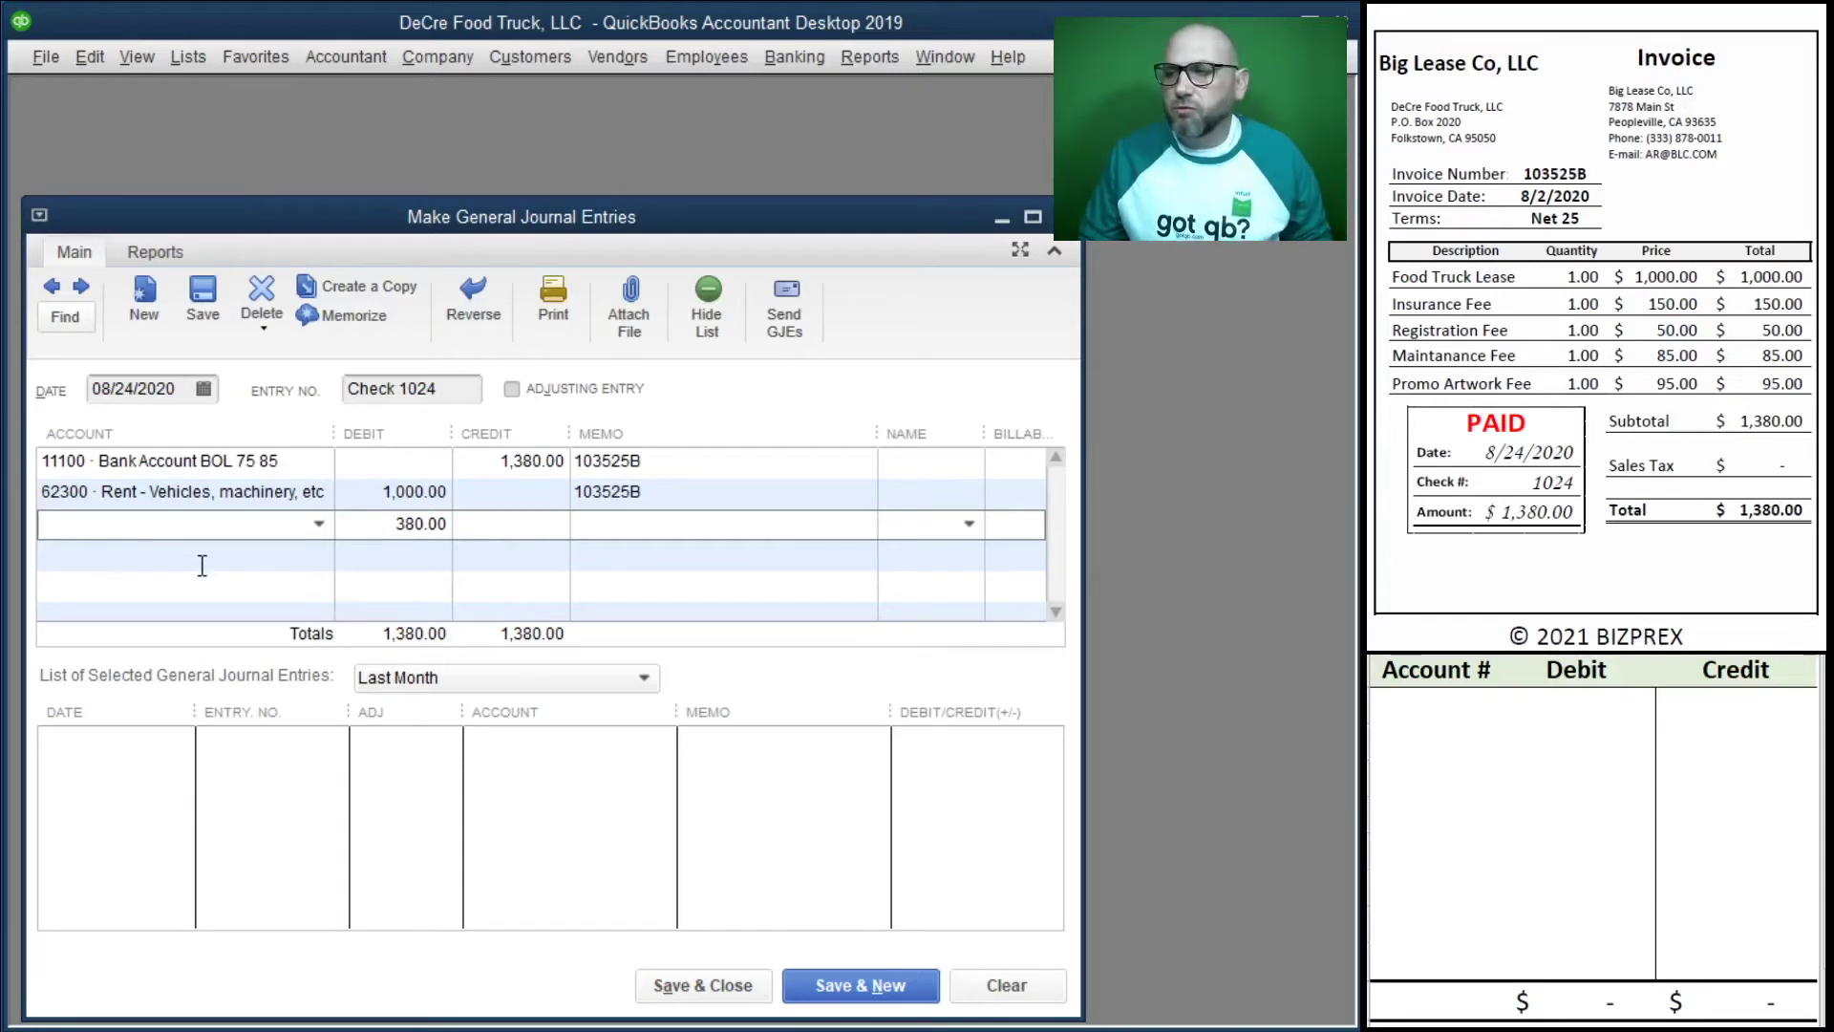
Add a debit line to 63300 Insurance Expense for 150.00, the Big Lease insurance fee.
text(ins)
key(Tab)
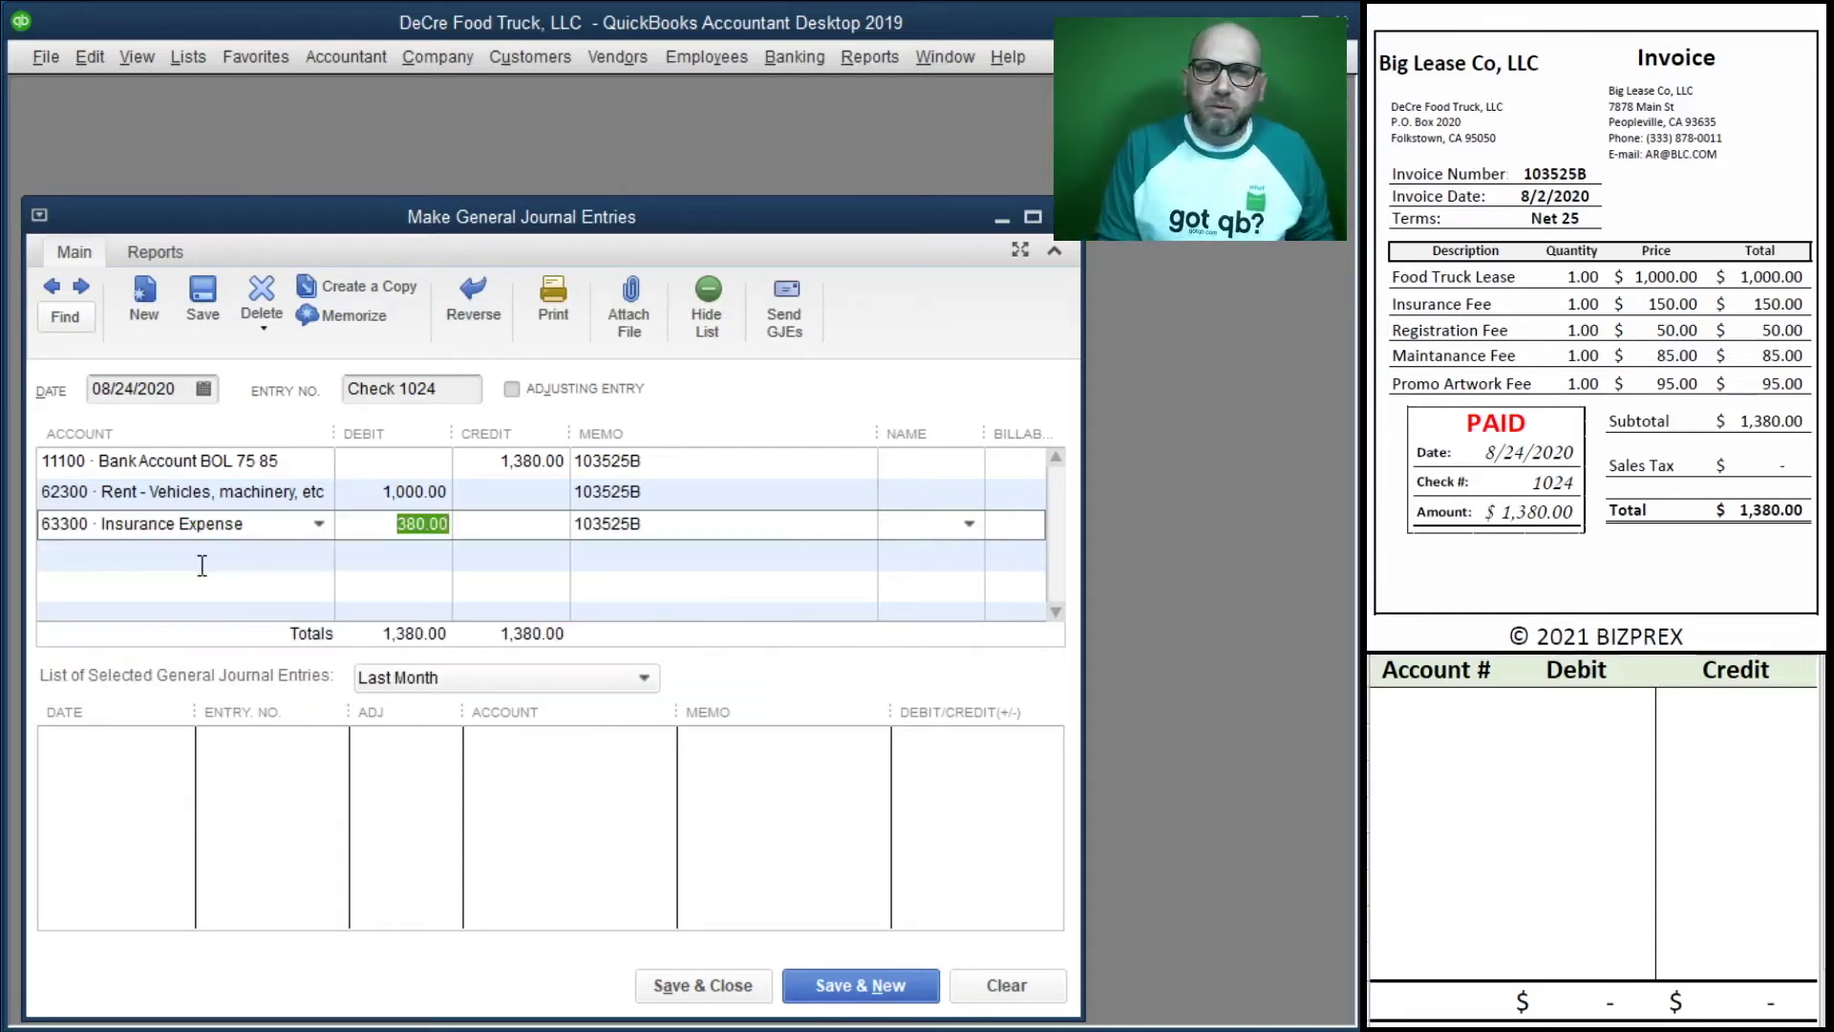
text(150)
key(Tab)
key(Tab)
key(Tab)
key(Tab)
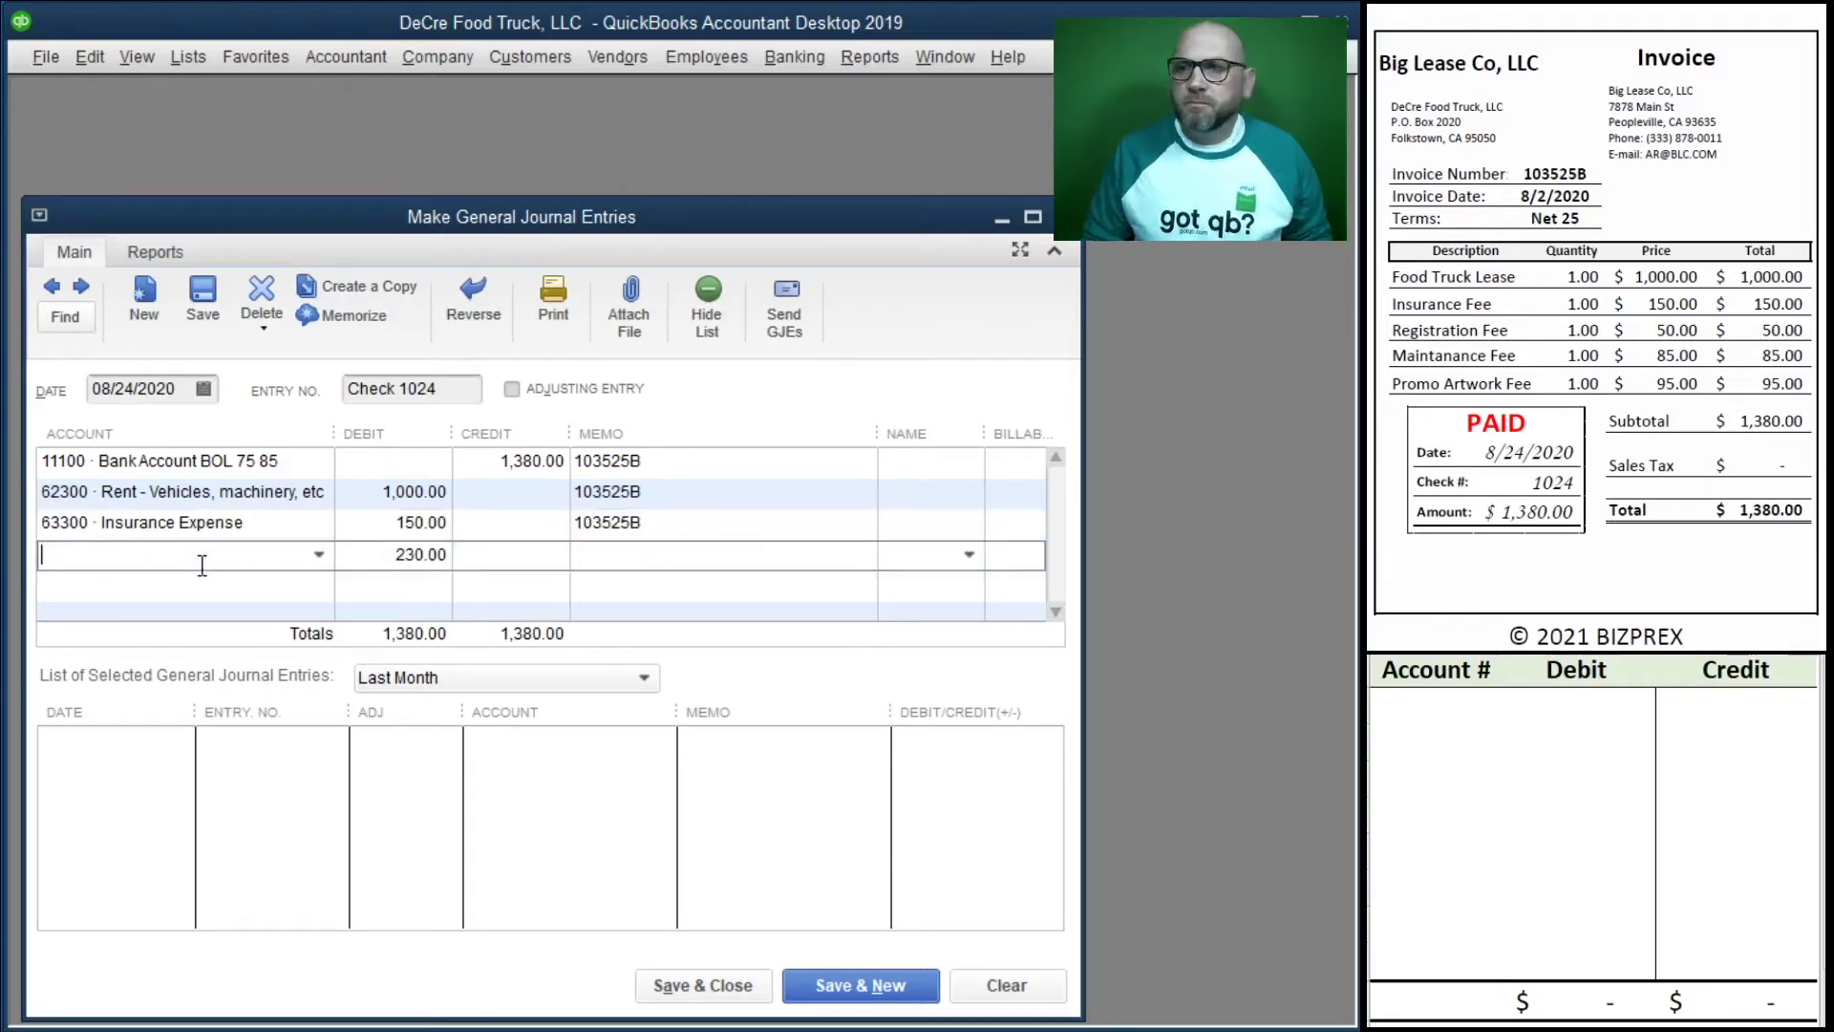
Add a debit line to 62800 Dues and Subscriptions for 50.00, the Big Lease registration fee.
text(r)
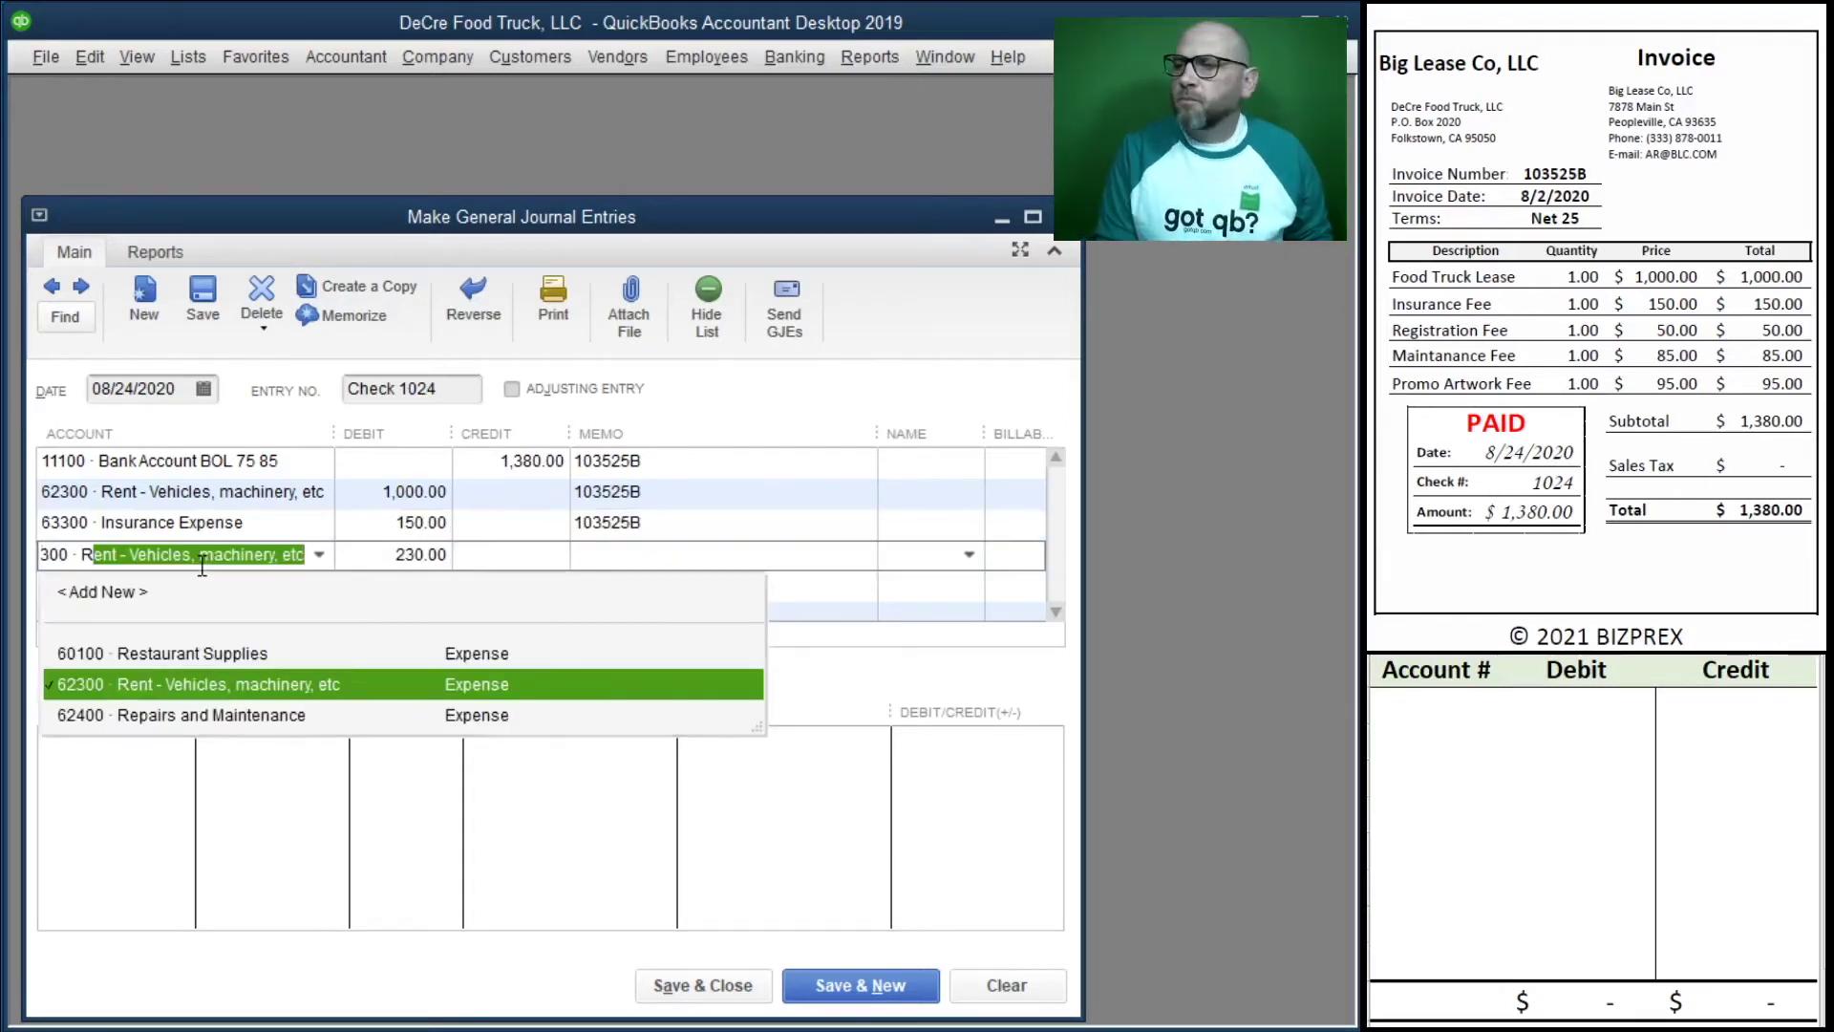
key(BackSpace)
text(dues)
key(Tab)
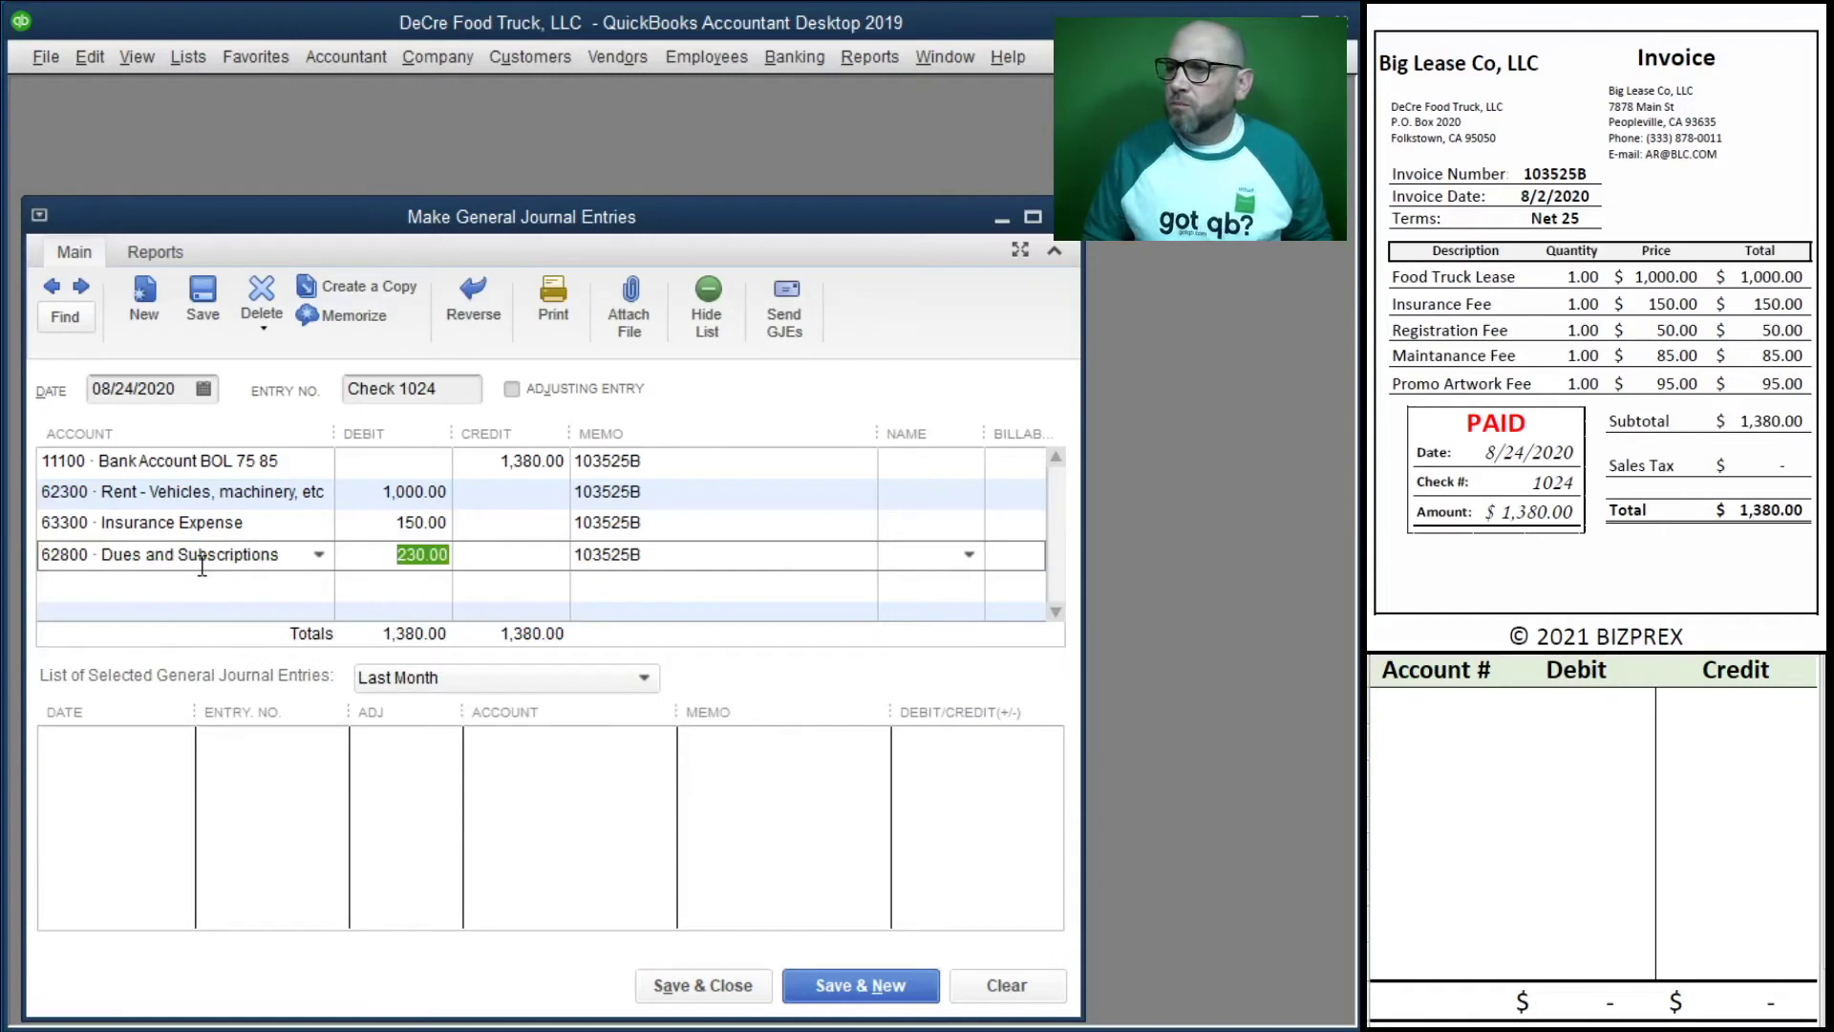
text(50)
key(Tab)
key(Tab)
key(Tab)
key(Tab)
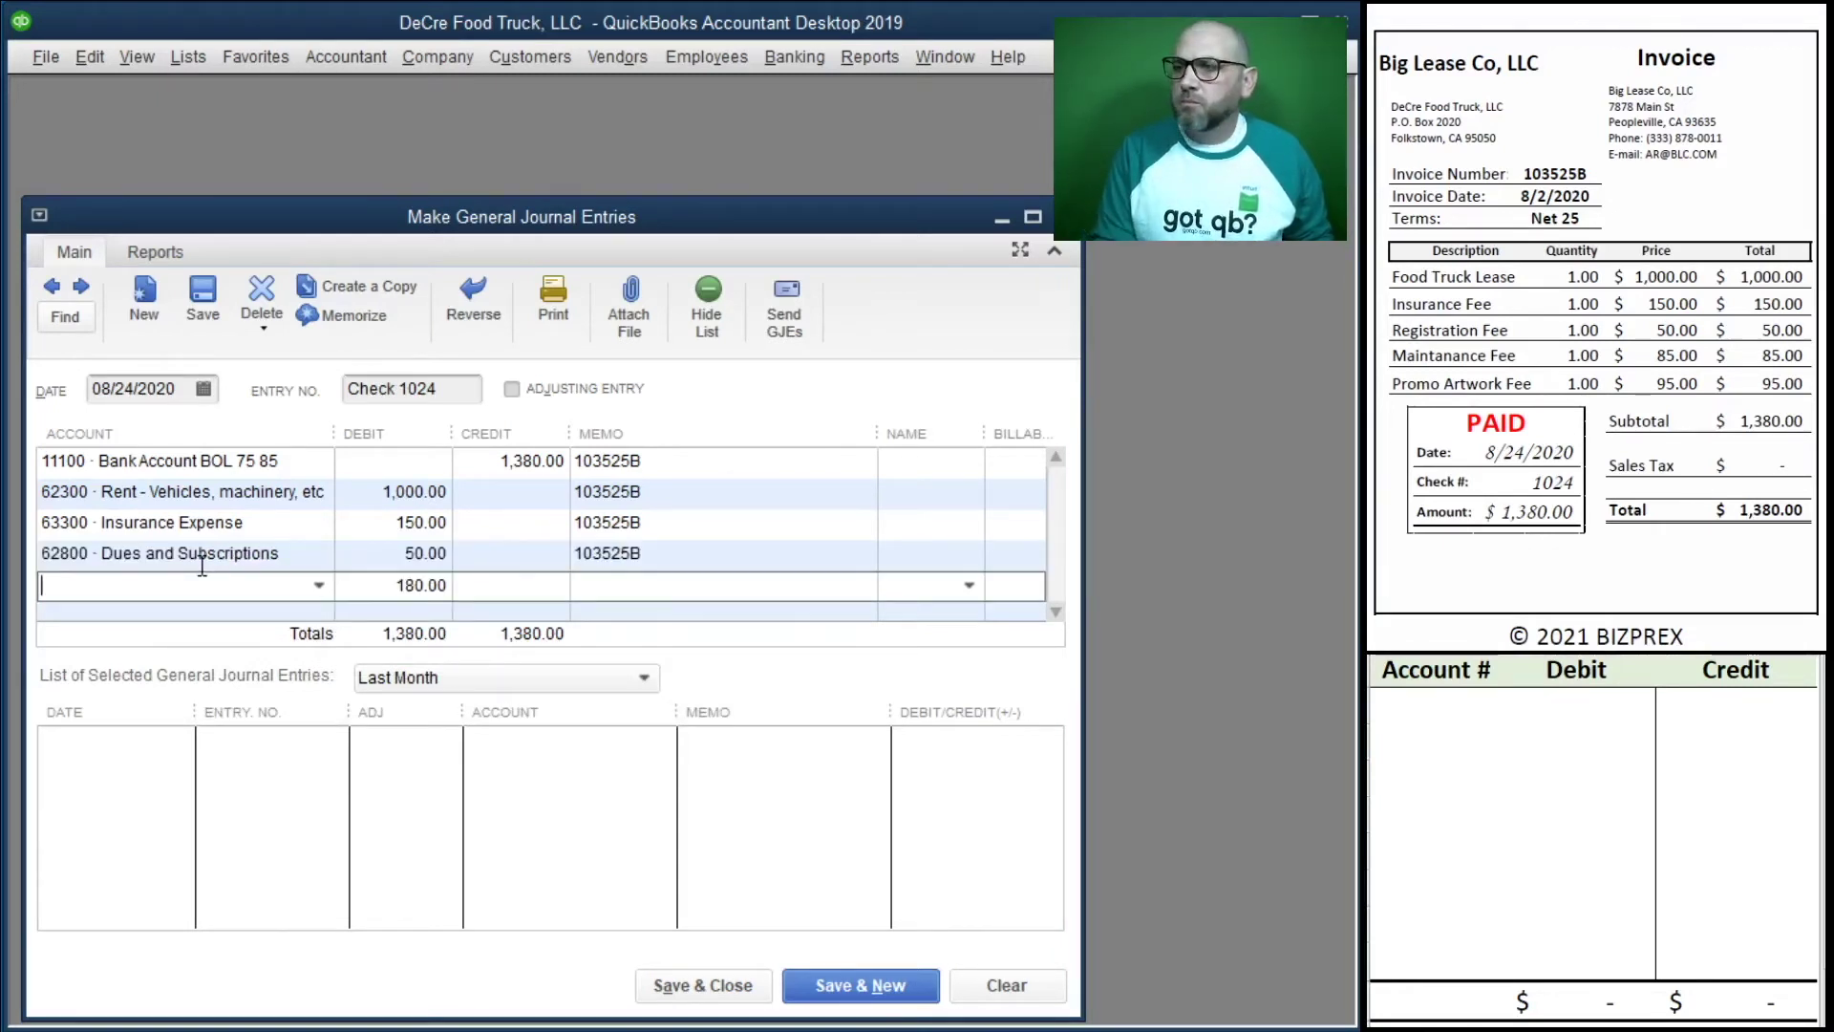
Add a debit line to 62400 Repairs and Maintenance for 85.00, the Big Lease maintenance fee.
text(ma)
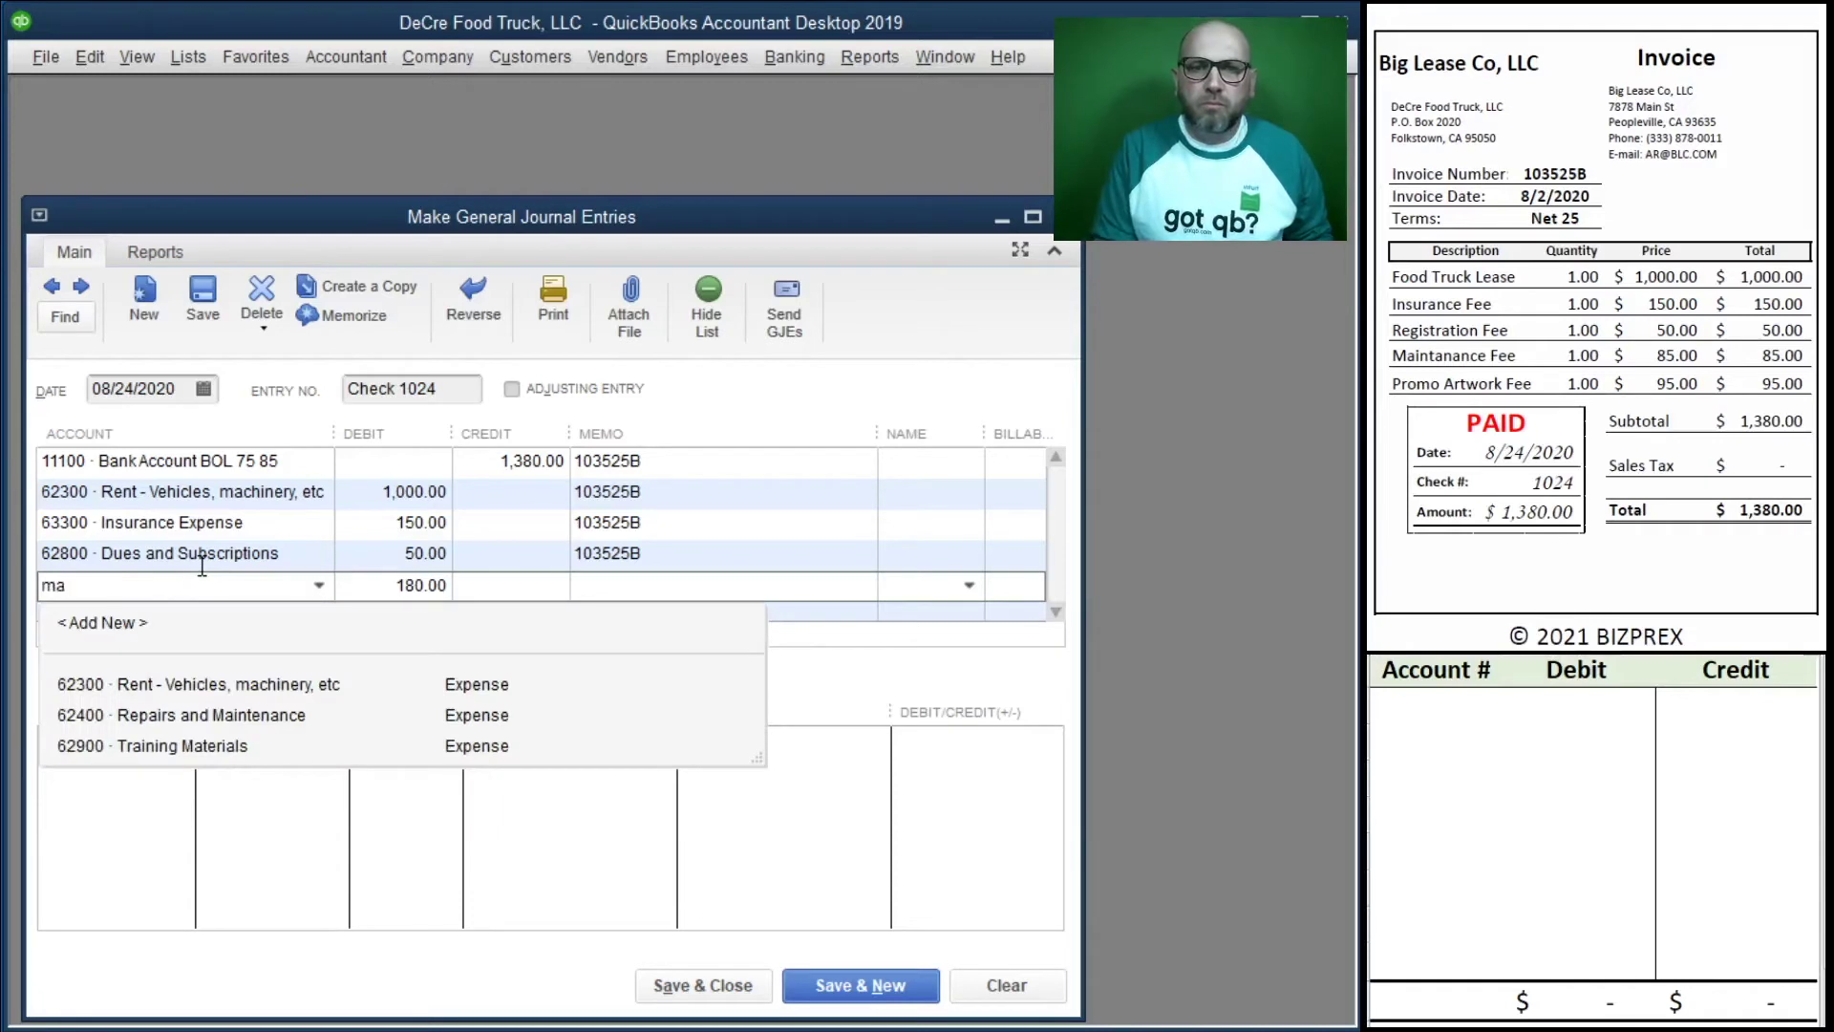
key(Down)
key(Down)
key(Tab)
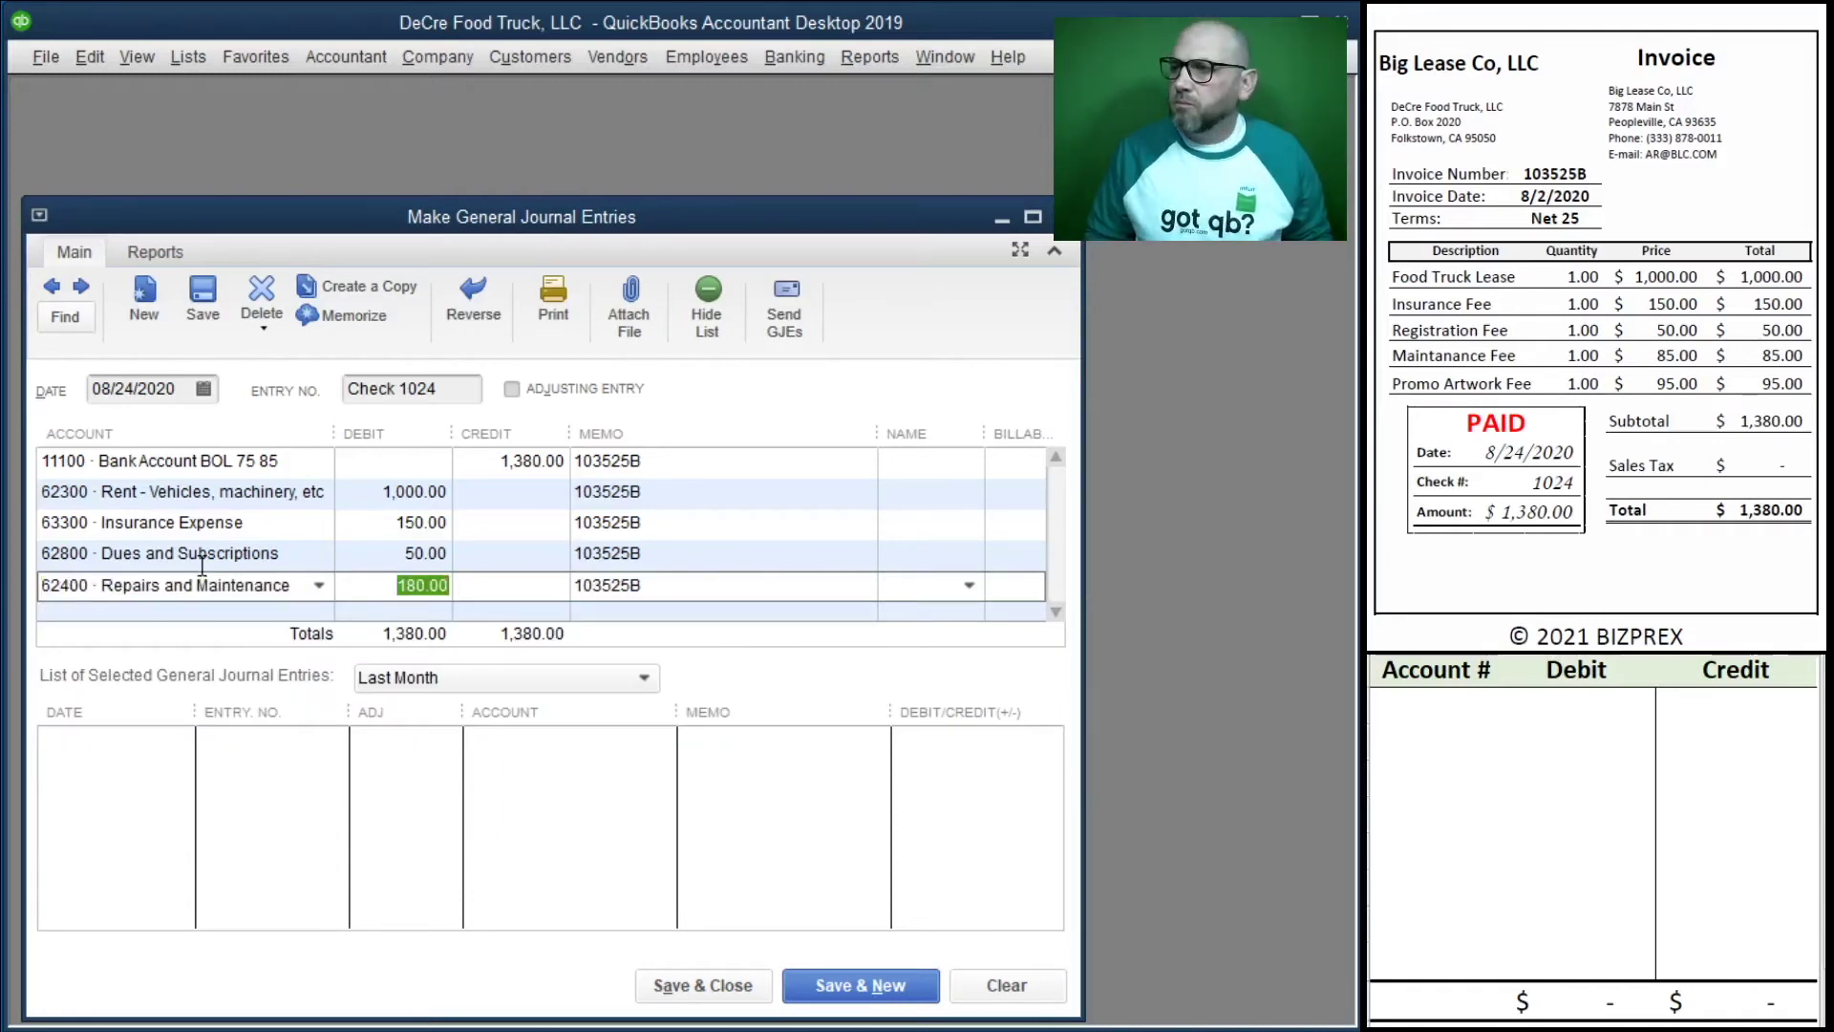
text(85)
key(Tab)
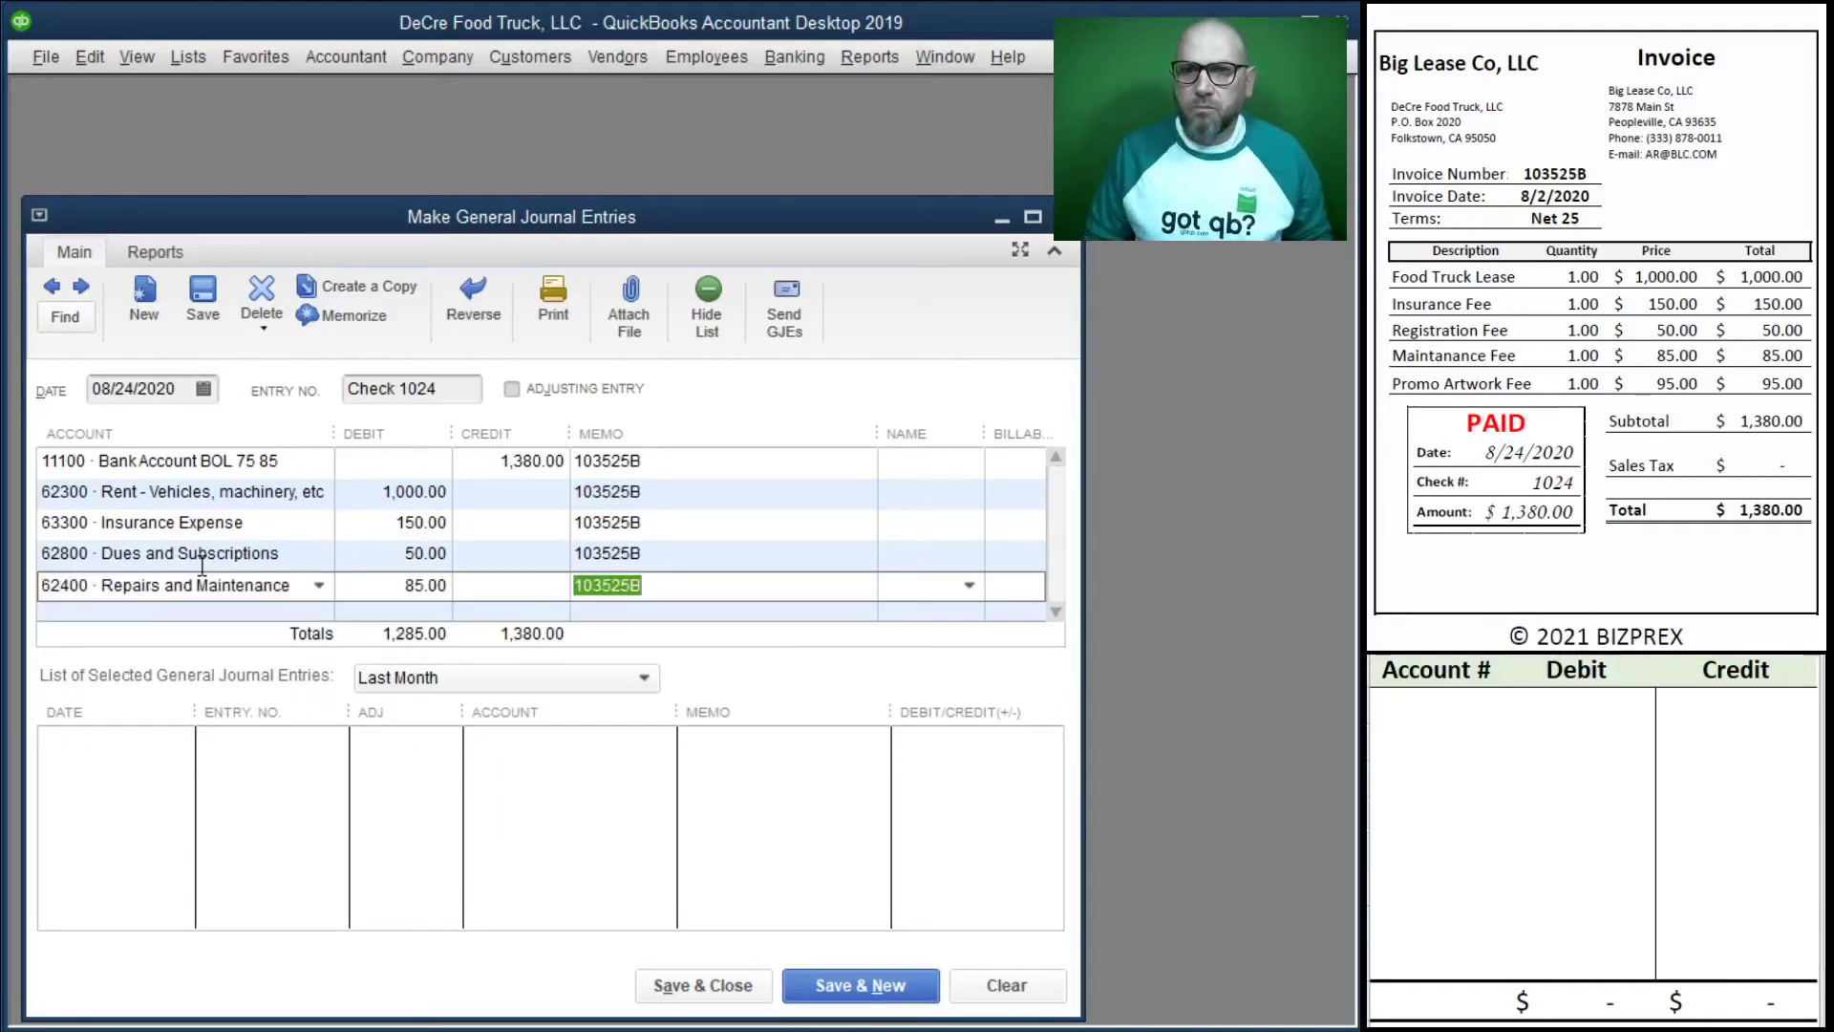
key(Tab)
key(Tab)
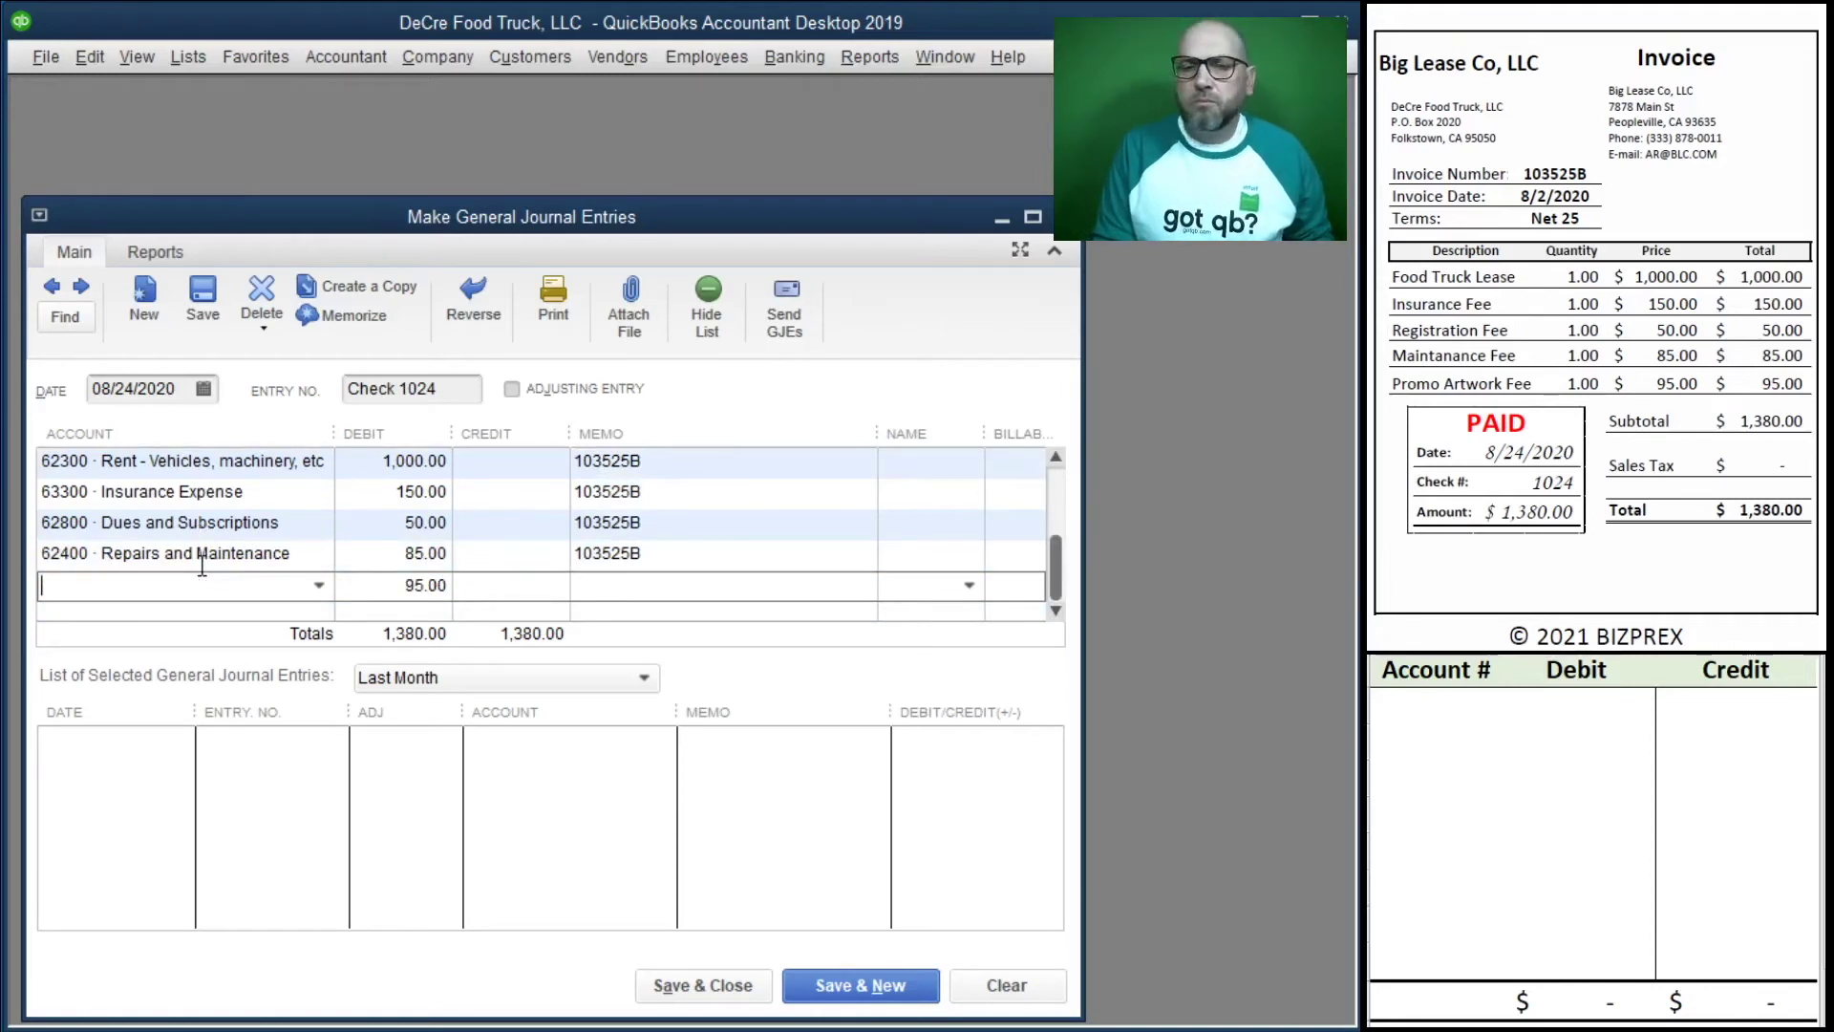
Assign the remaining 95.00 debit, the promo artwork fee, to 62100 Advertising and Promotion.
text(ad)
key(Tab)
key(Tab)
key(Tab)
key(Tab)
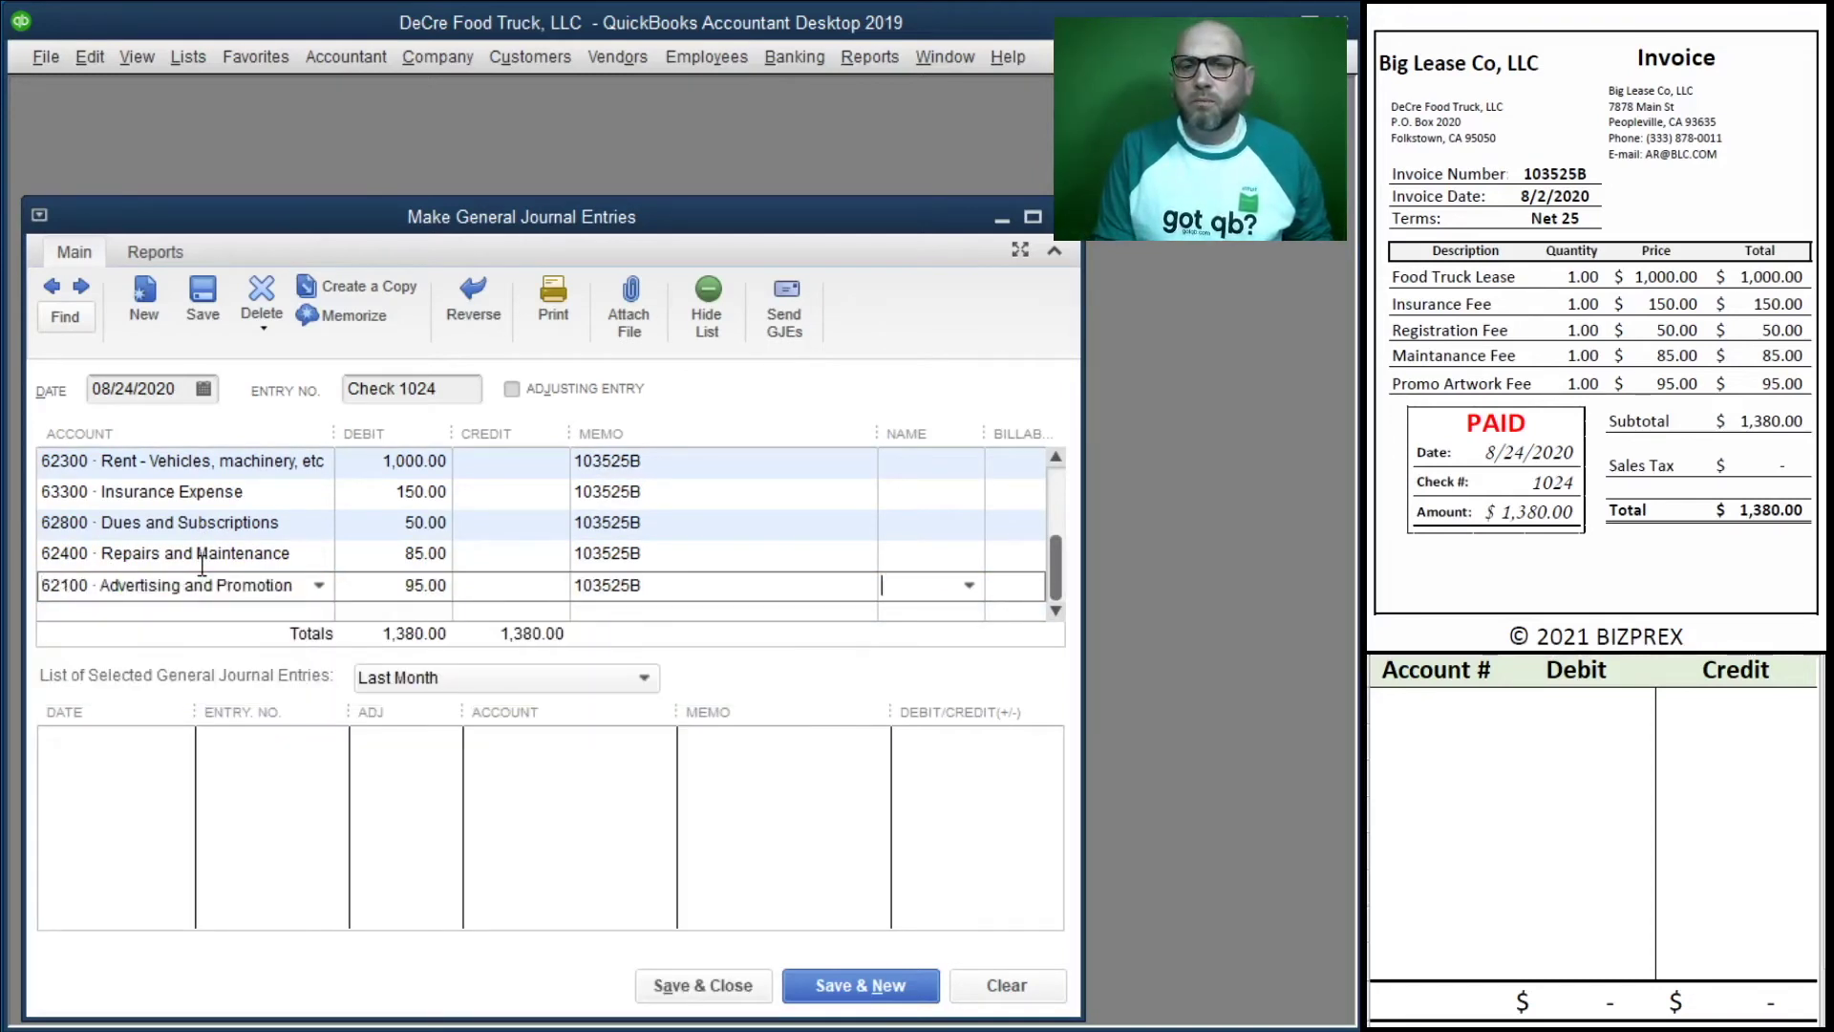
key(Tab)
Review the Big Lease entry's lines against the invoice, and save the entry to start a new one.
scroll(439, 545, up, 2)
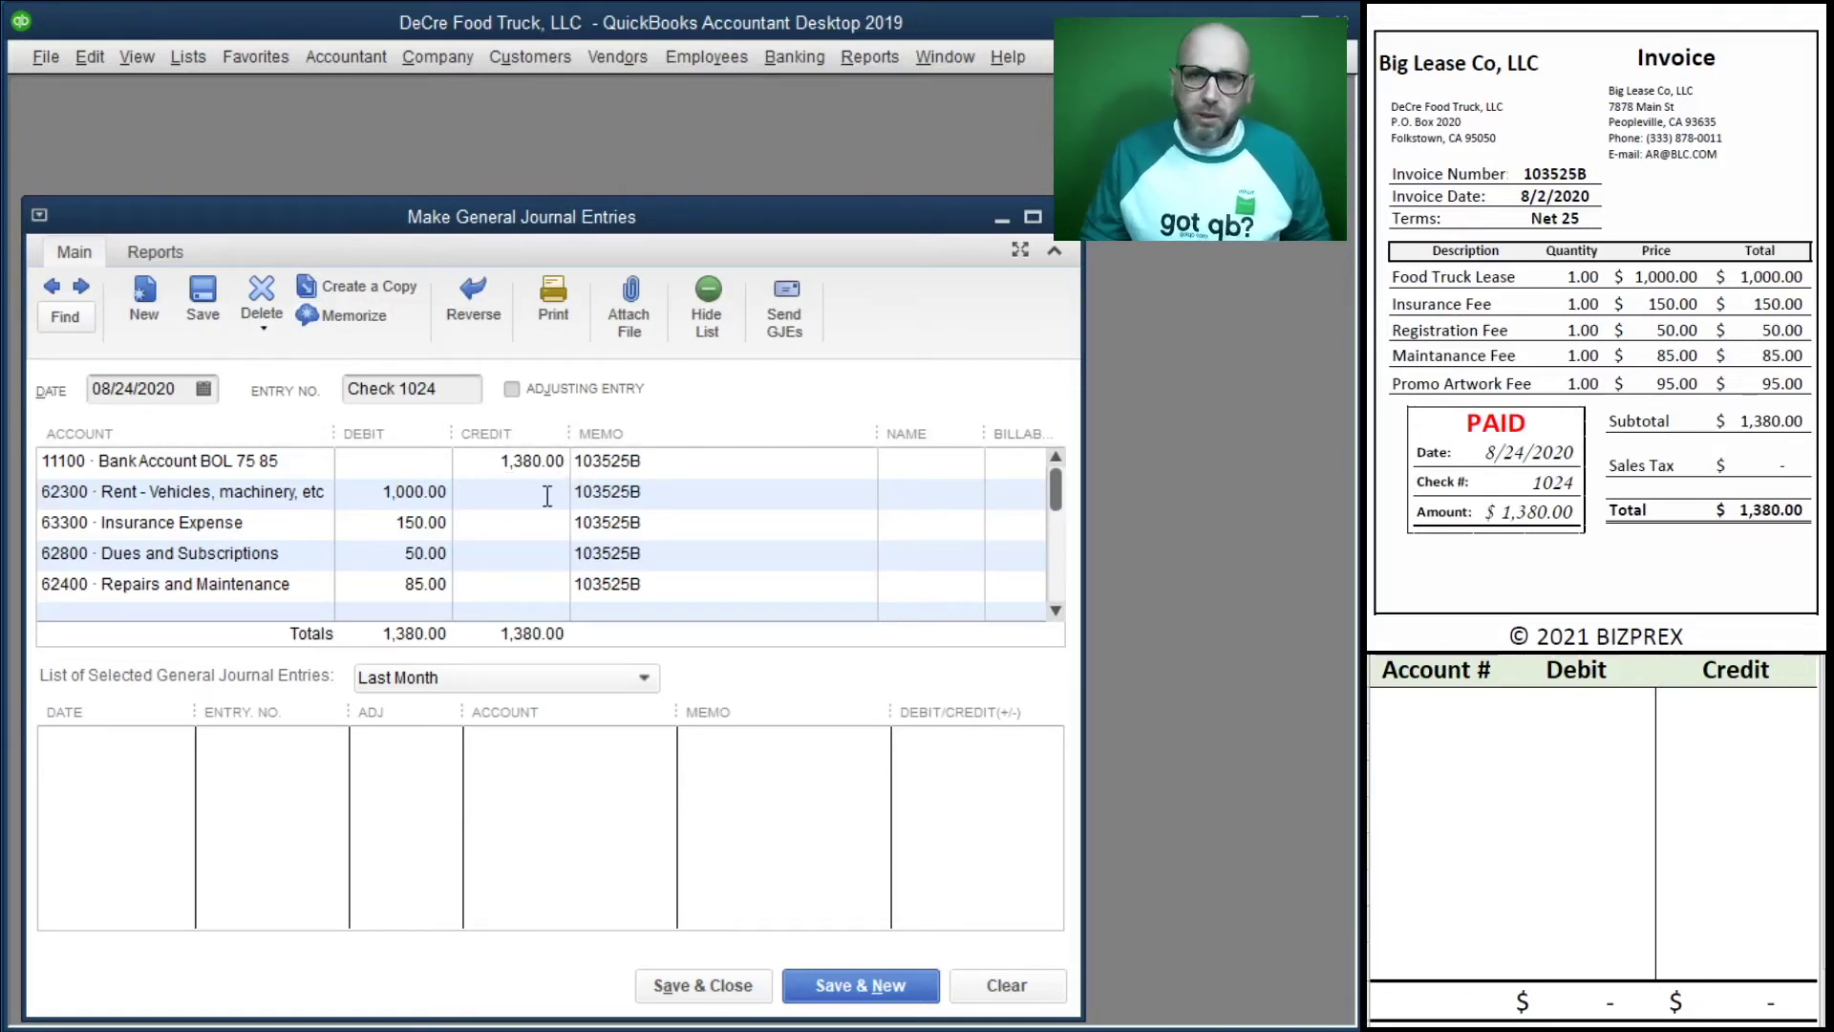
scroll(360, 512, down, 2)
scroll(387, 511, up, 2)
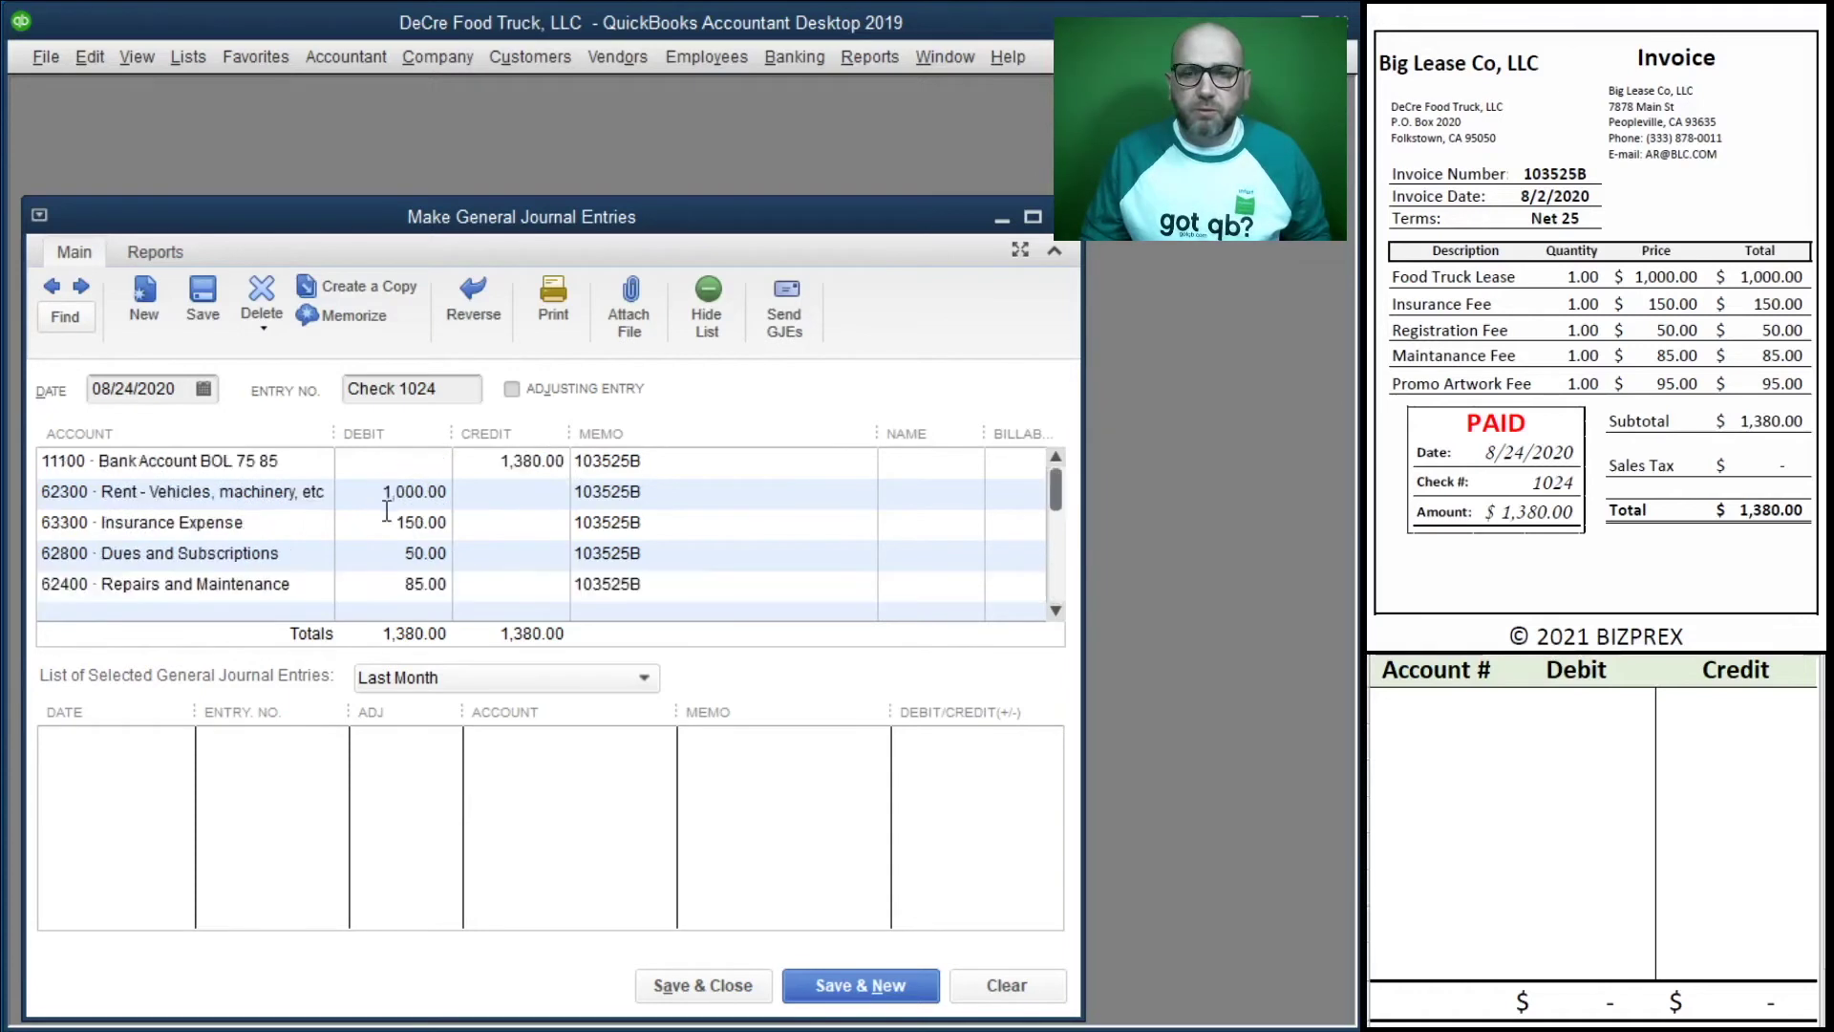
click(390, 603)
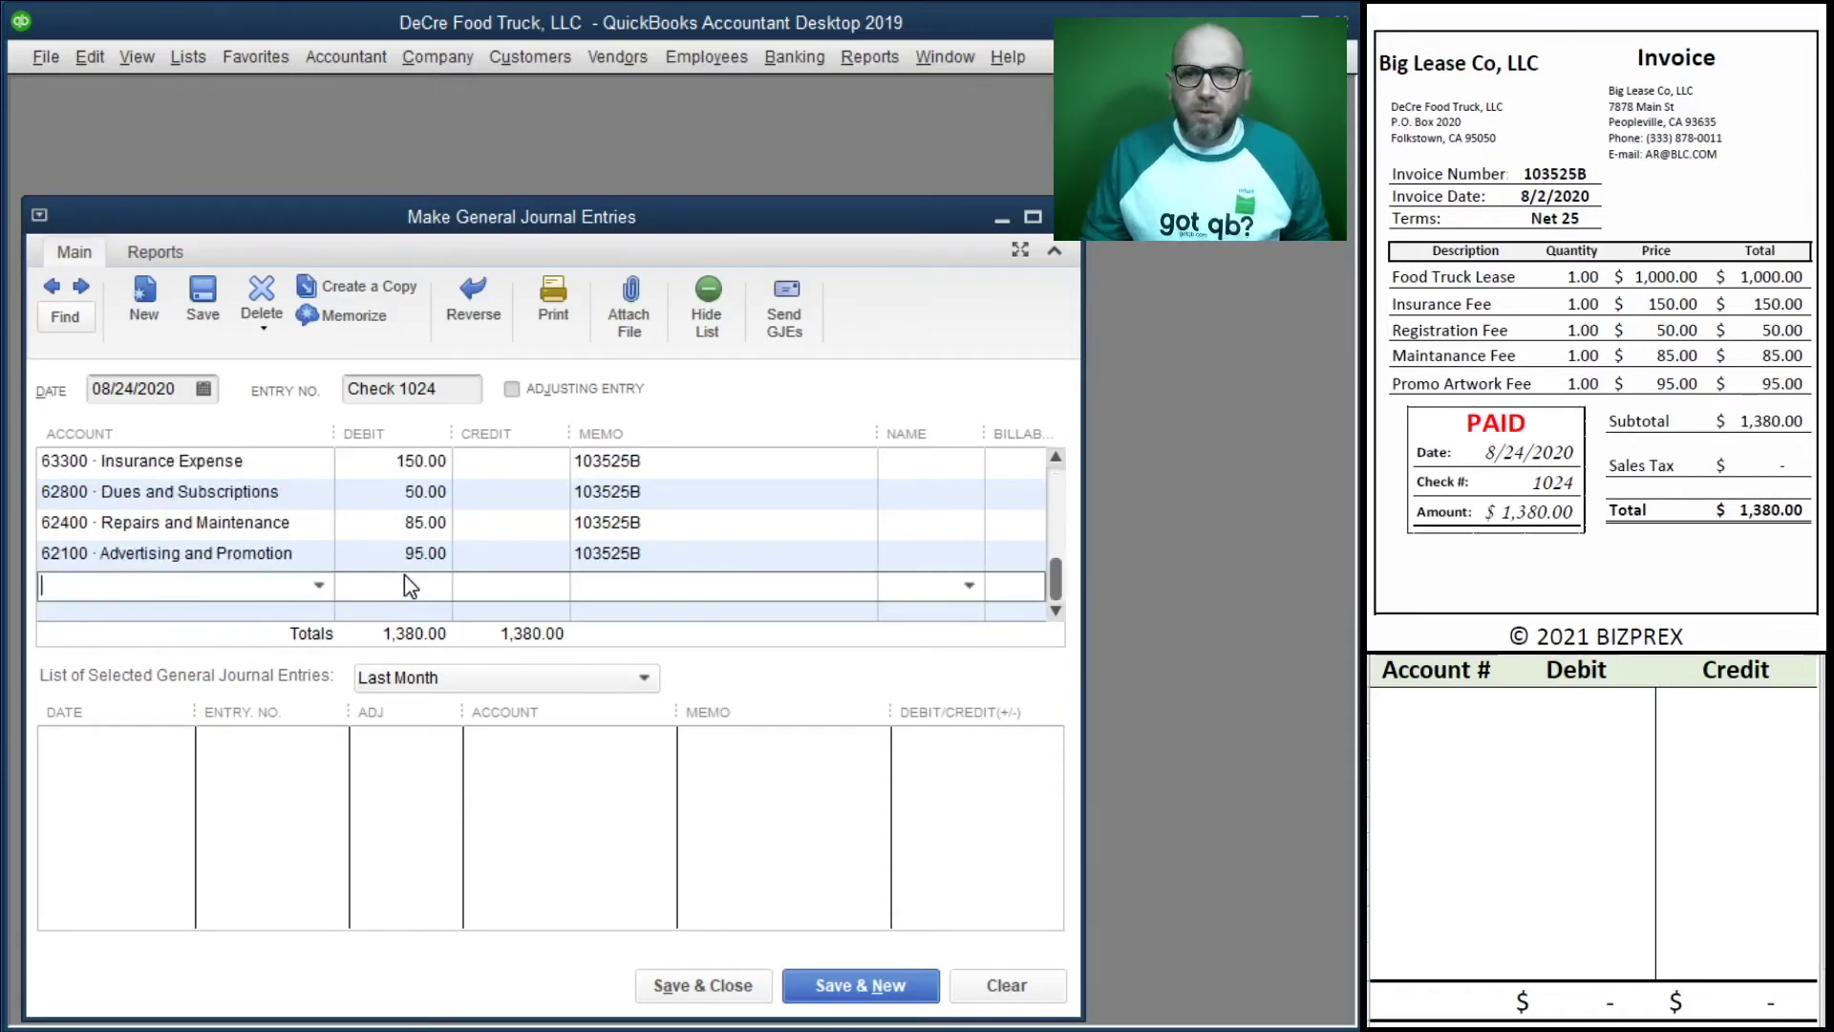
scroll(392, 567, up, 2)
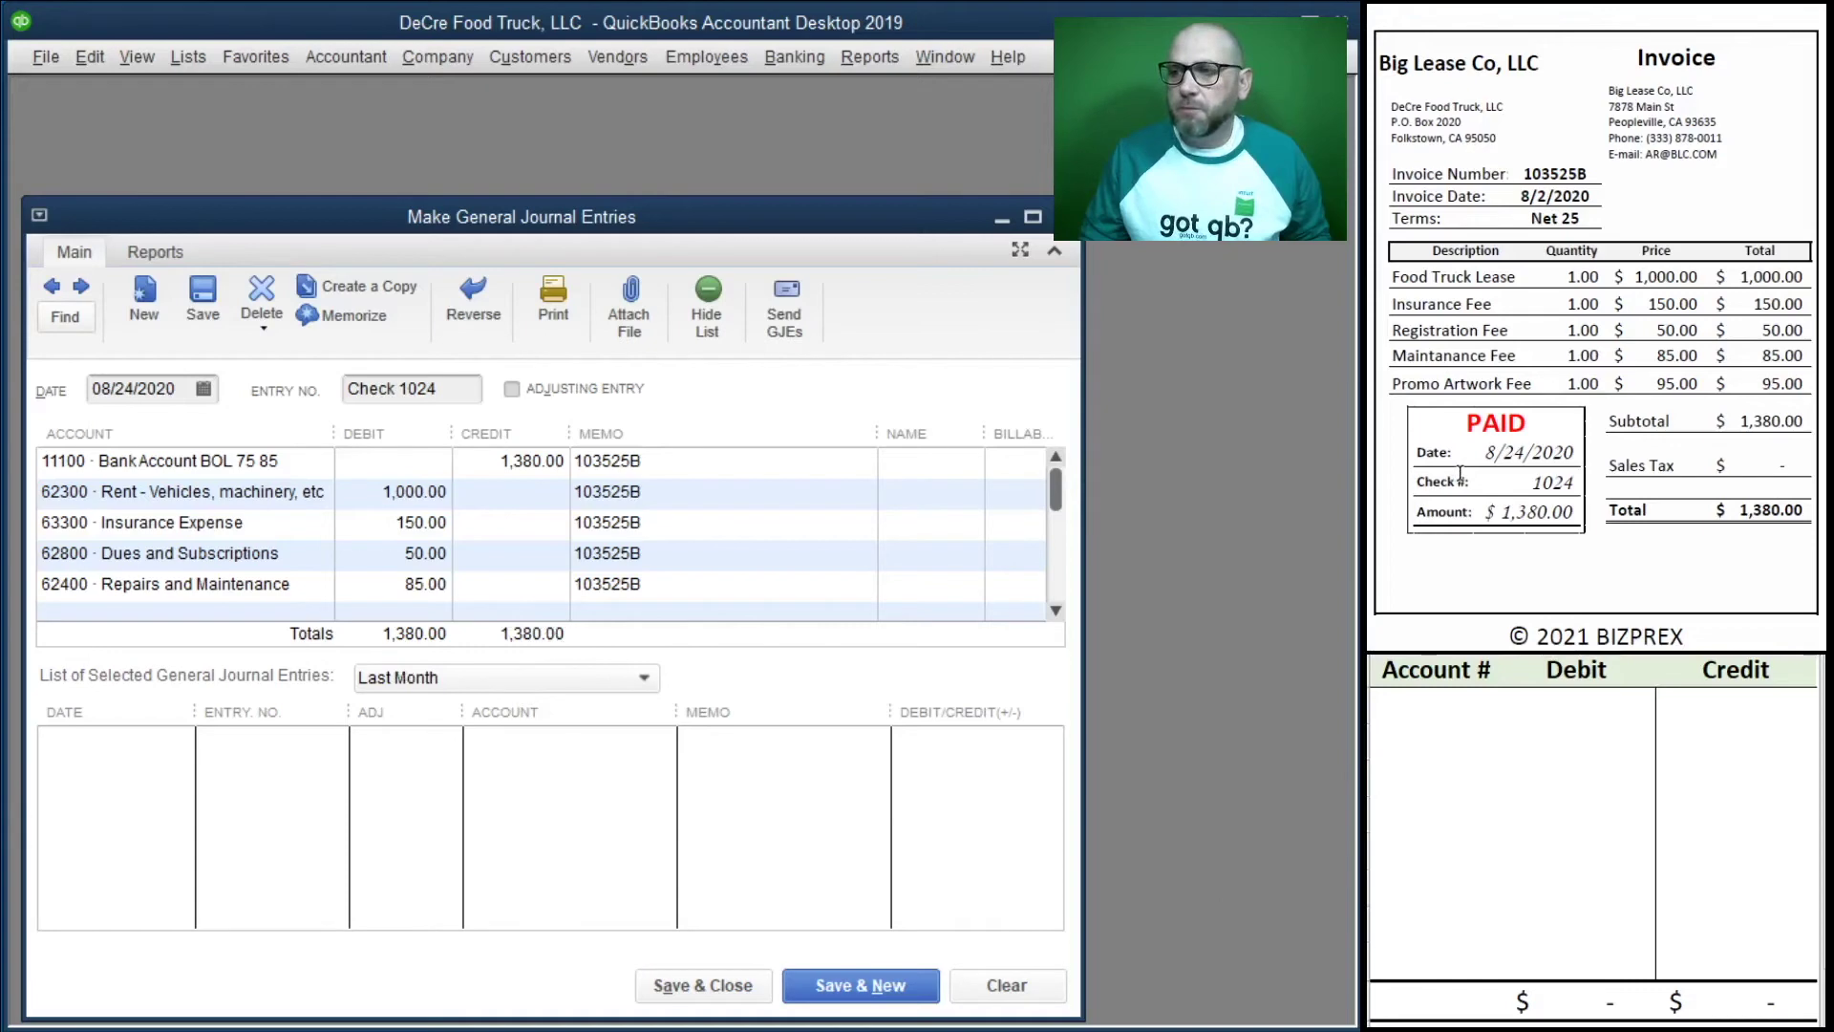
scroll(1460, 472, down, 1)
scroll(1459, 472, down, 8)
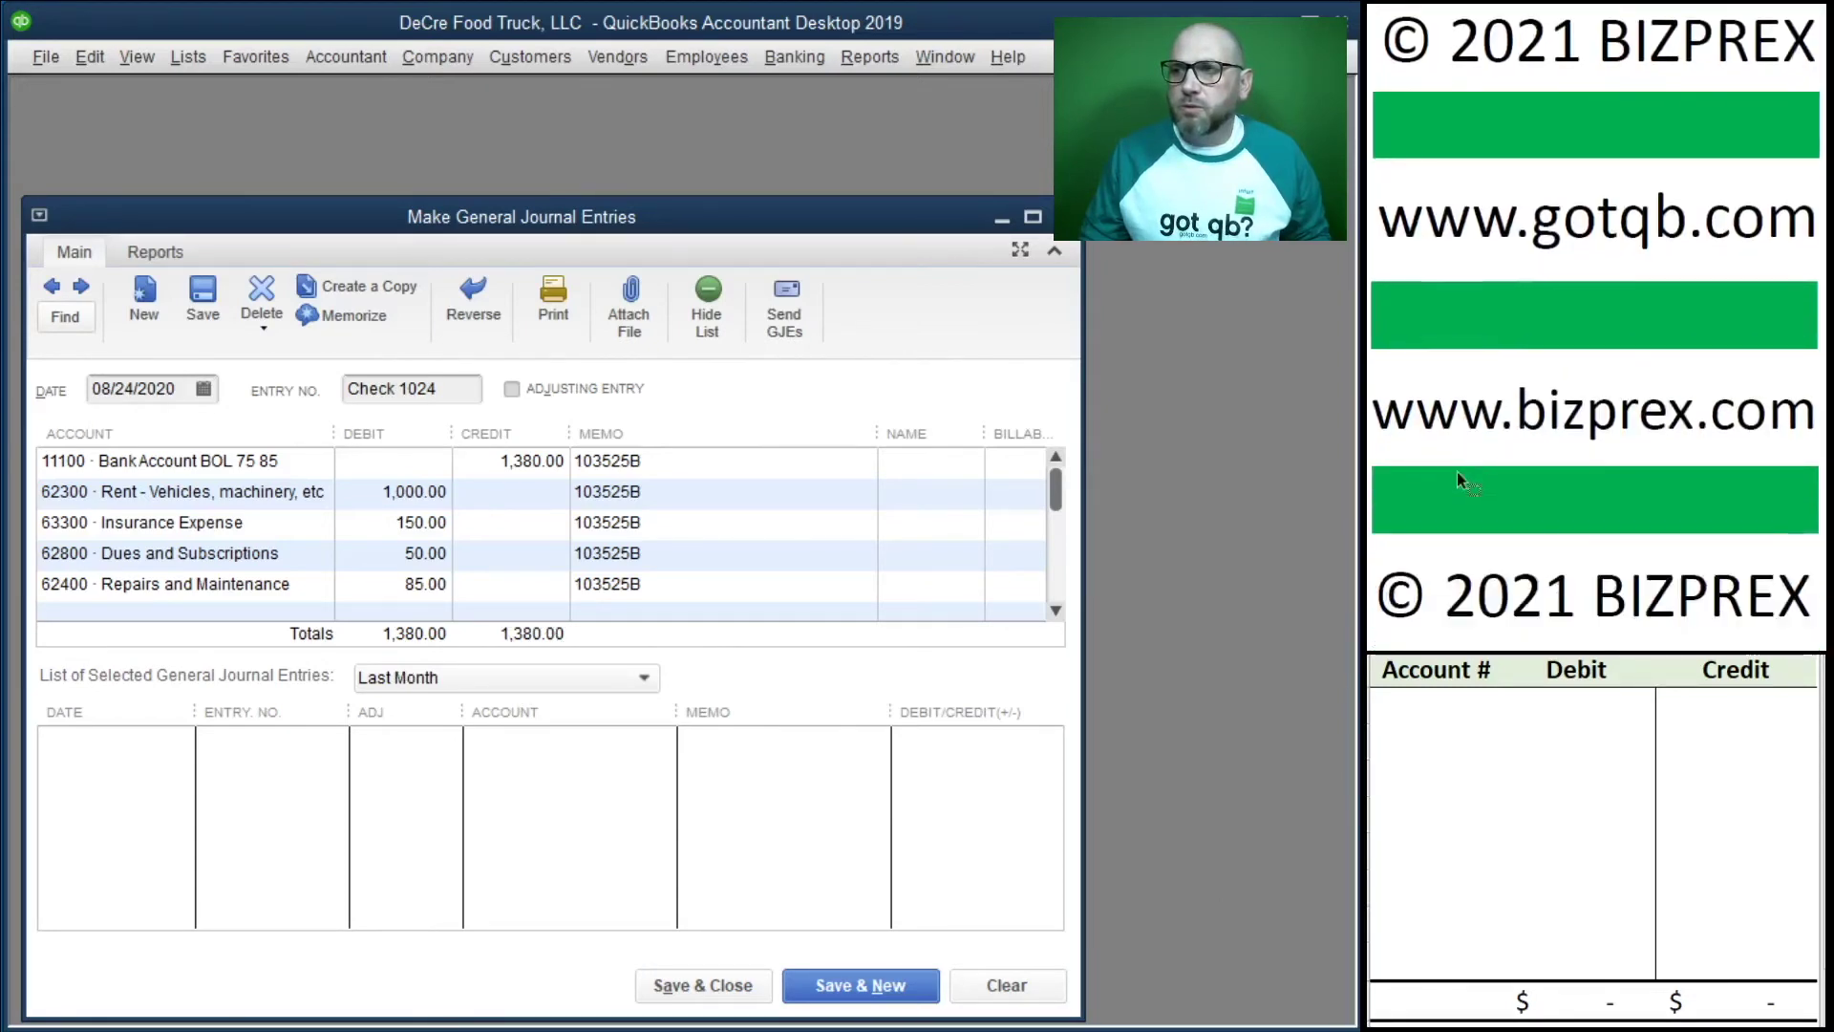
click(860, 987)
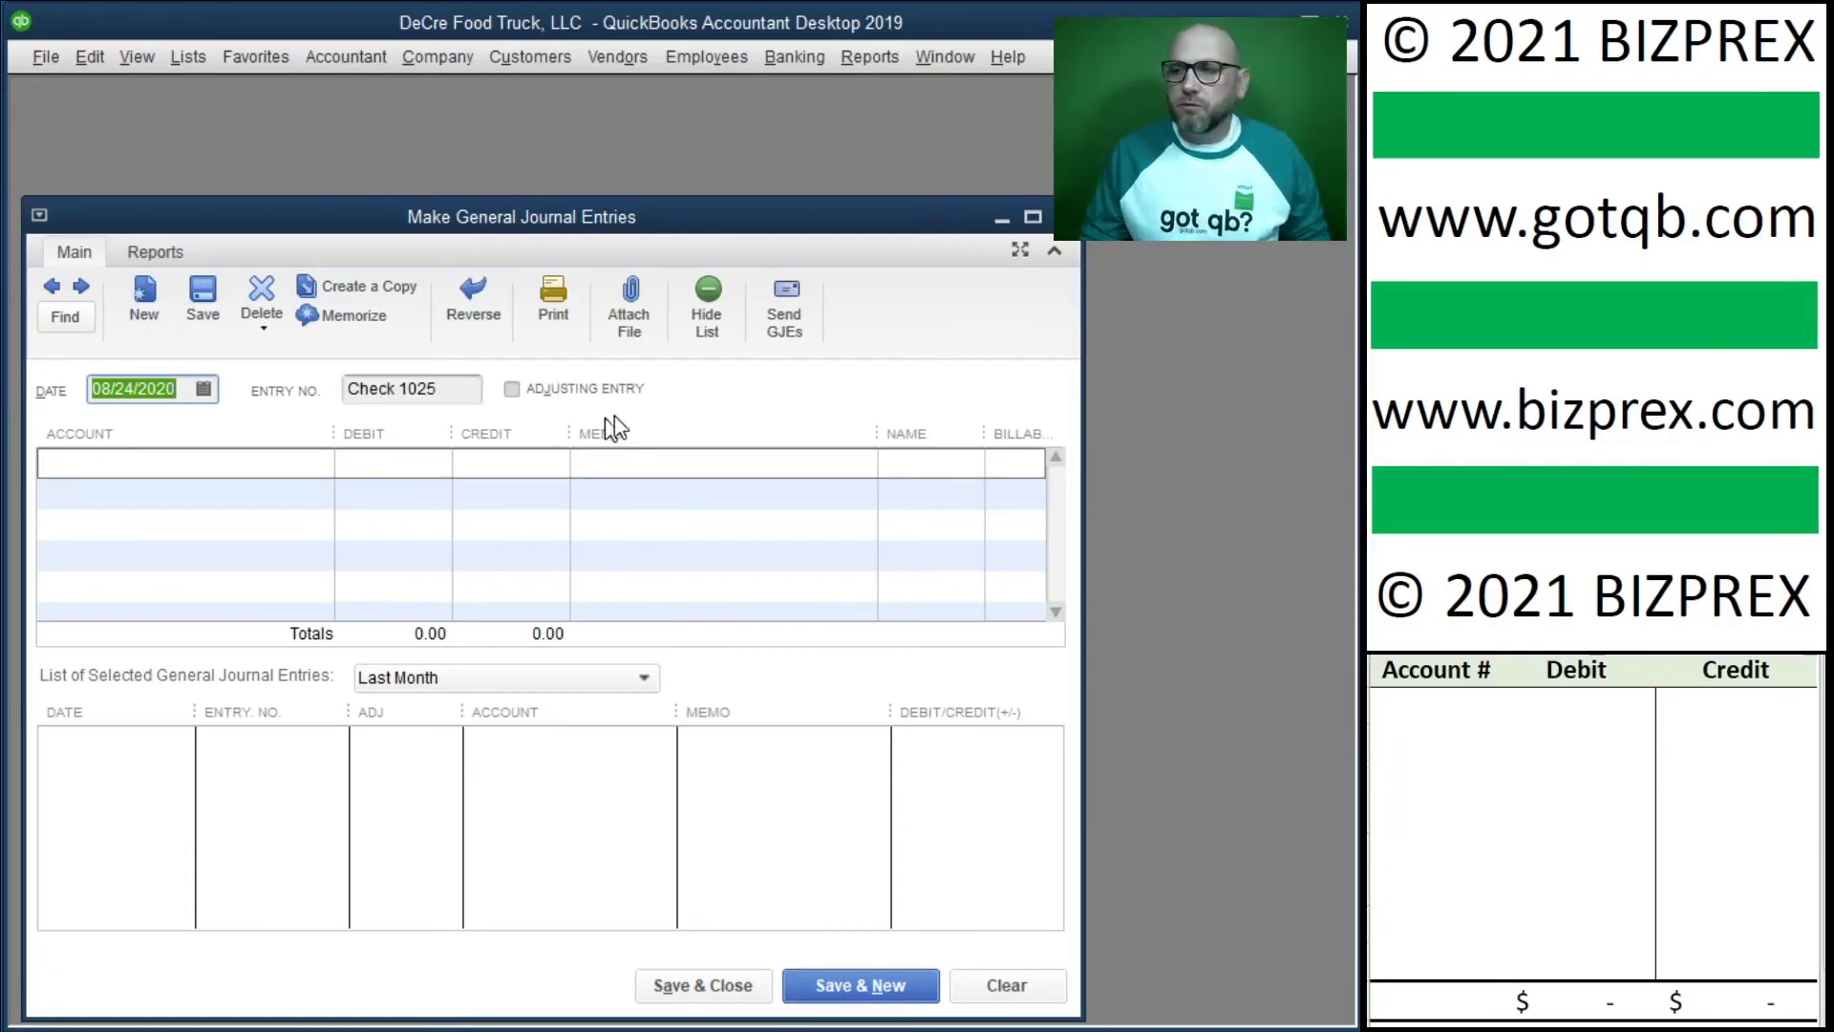
For the first Gas Station on Main St receipt, date the new entry 08/10/2020 and set its entry number to 823125.
scroll(1638, 286, down, 10)
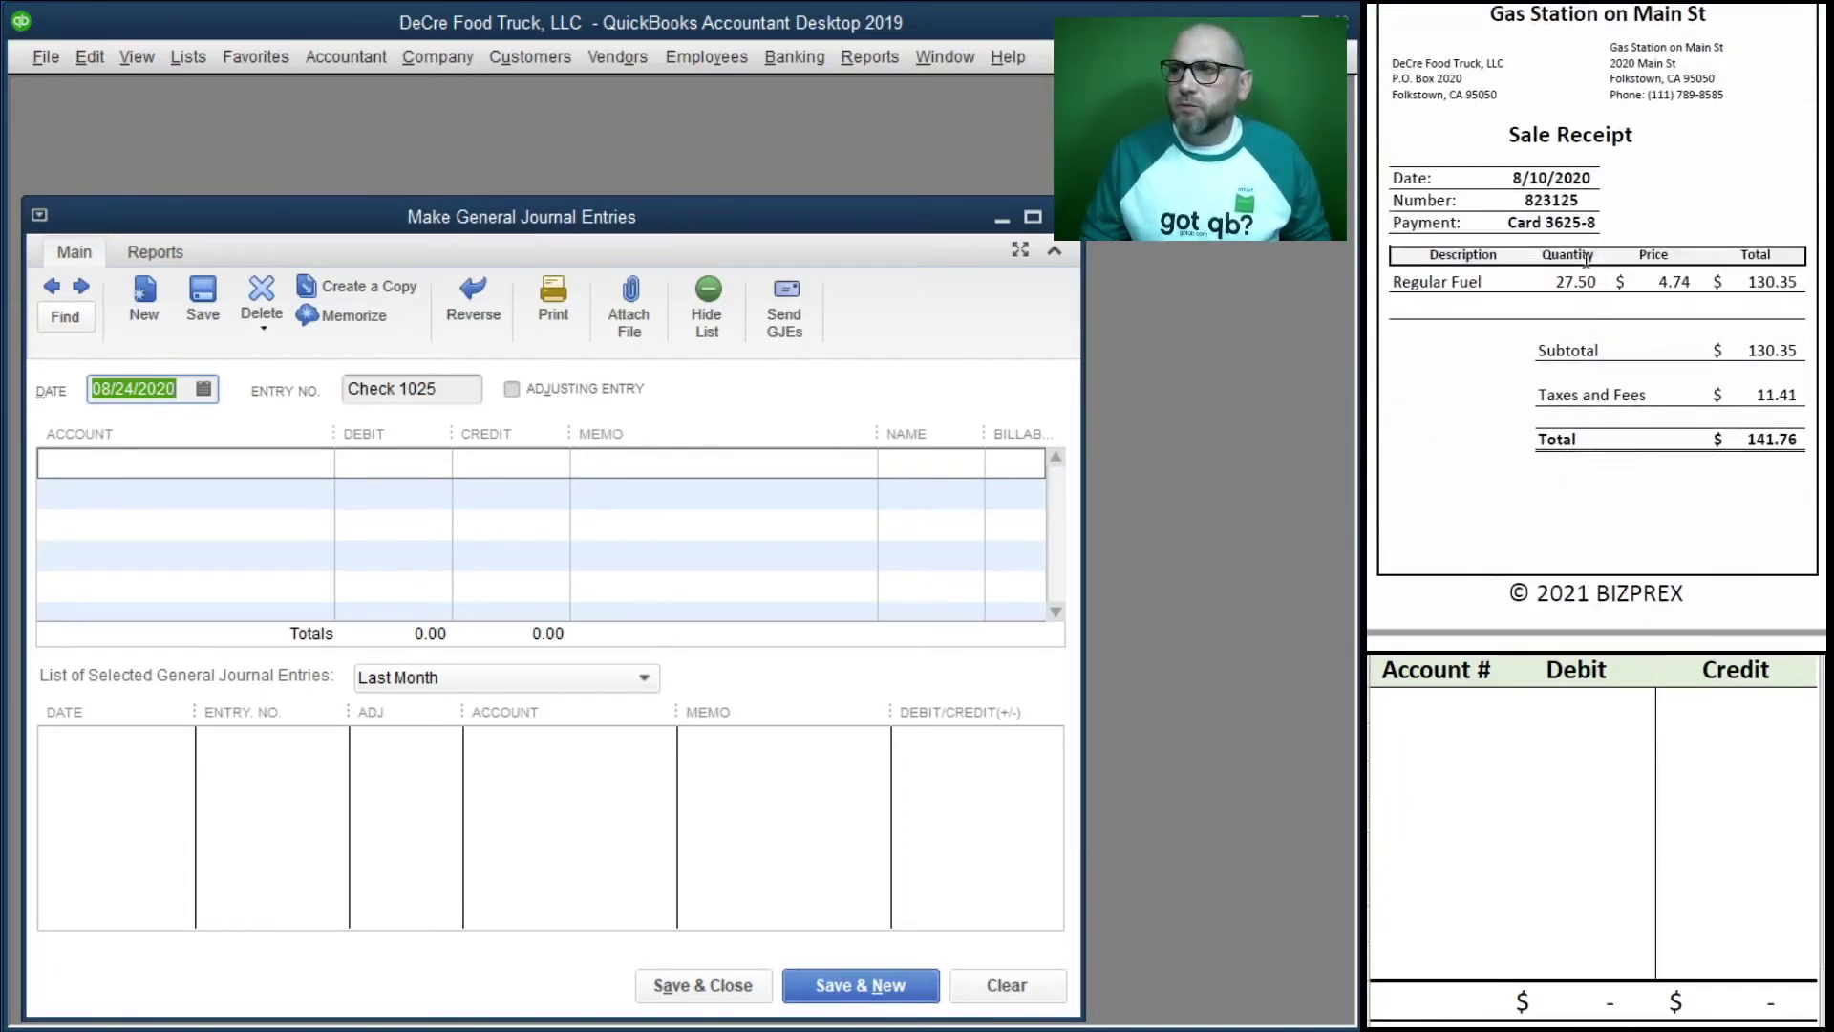
scroll(1587, 259, up, 1)
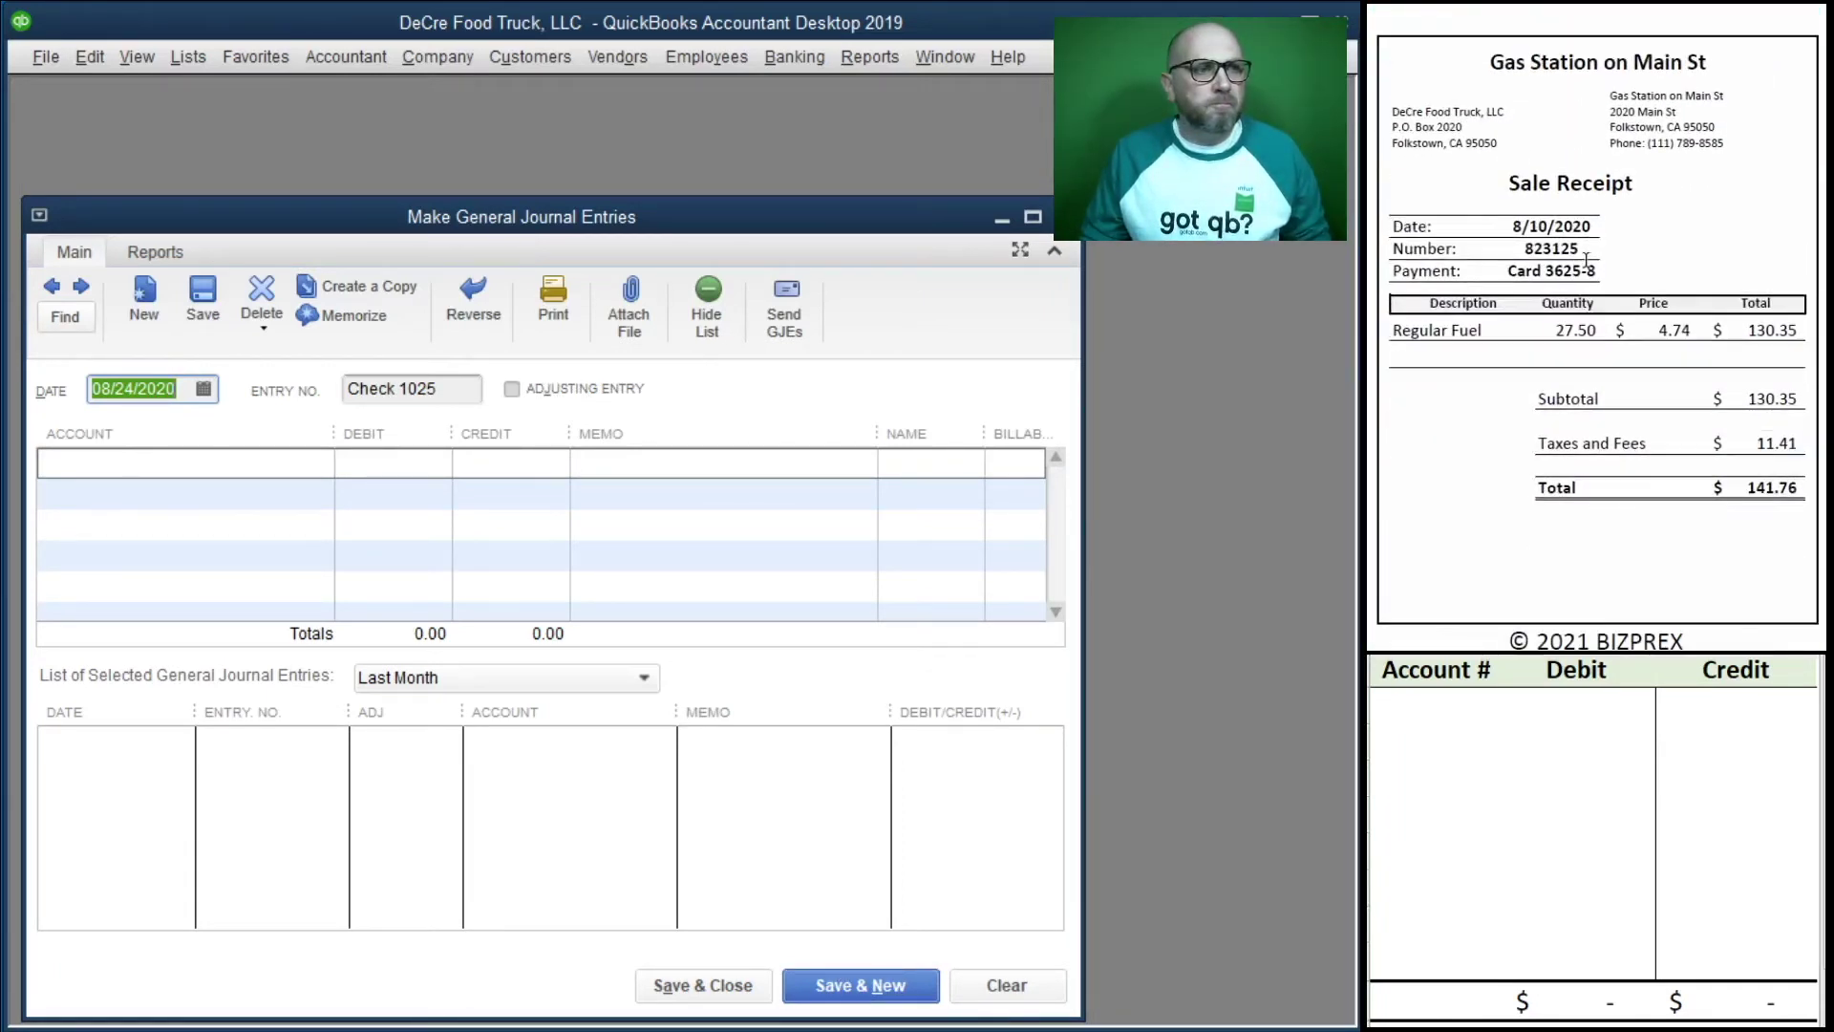
scroll(1586, 259, down, 1)
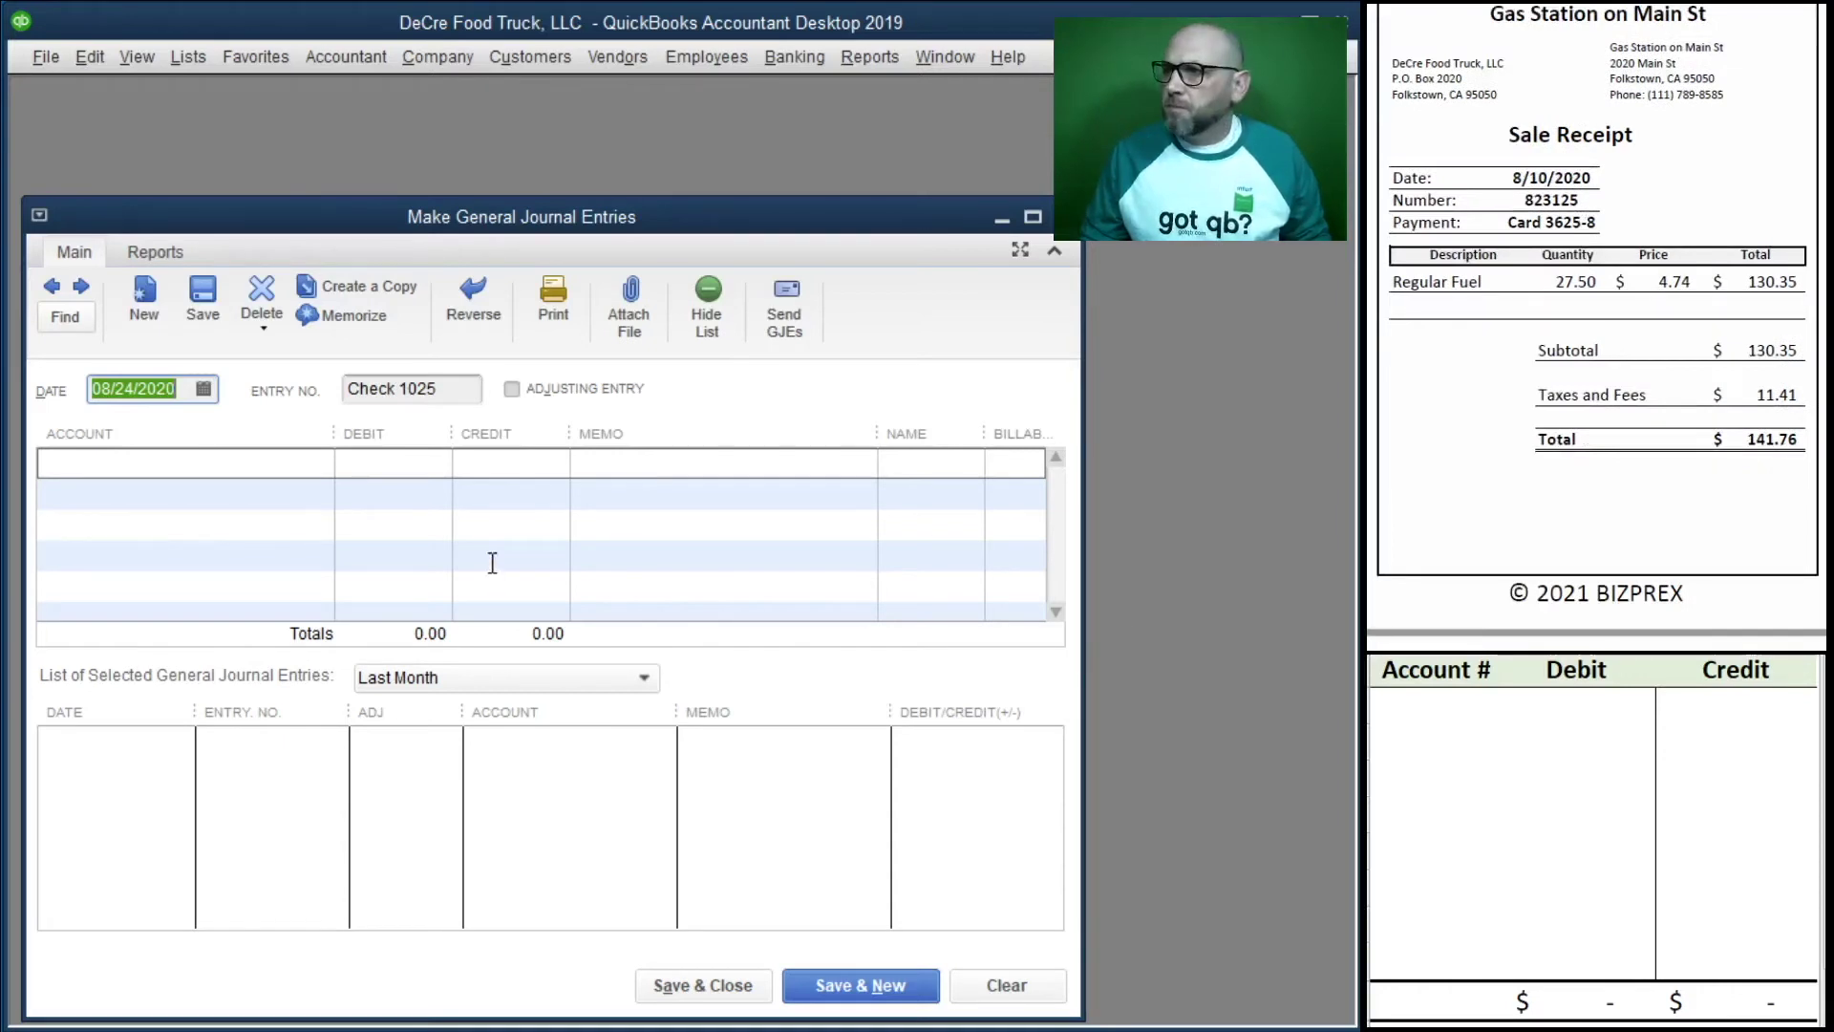
text(8/10/202)
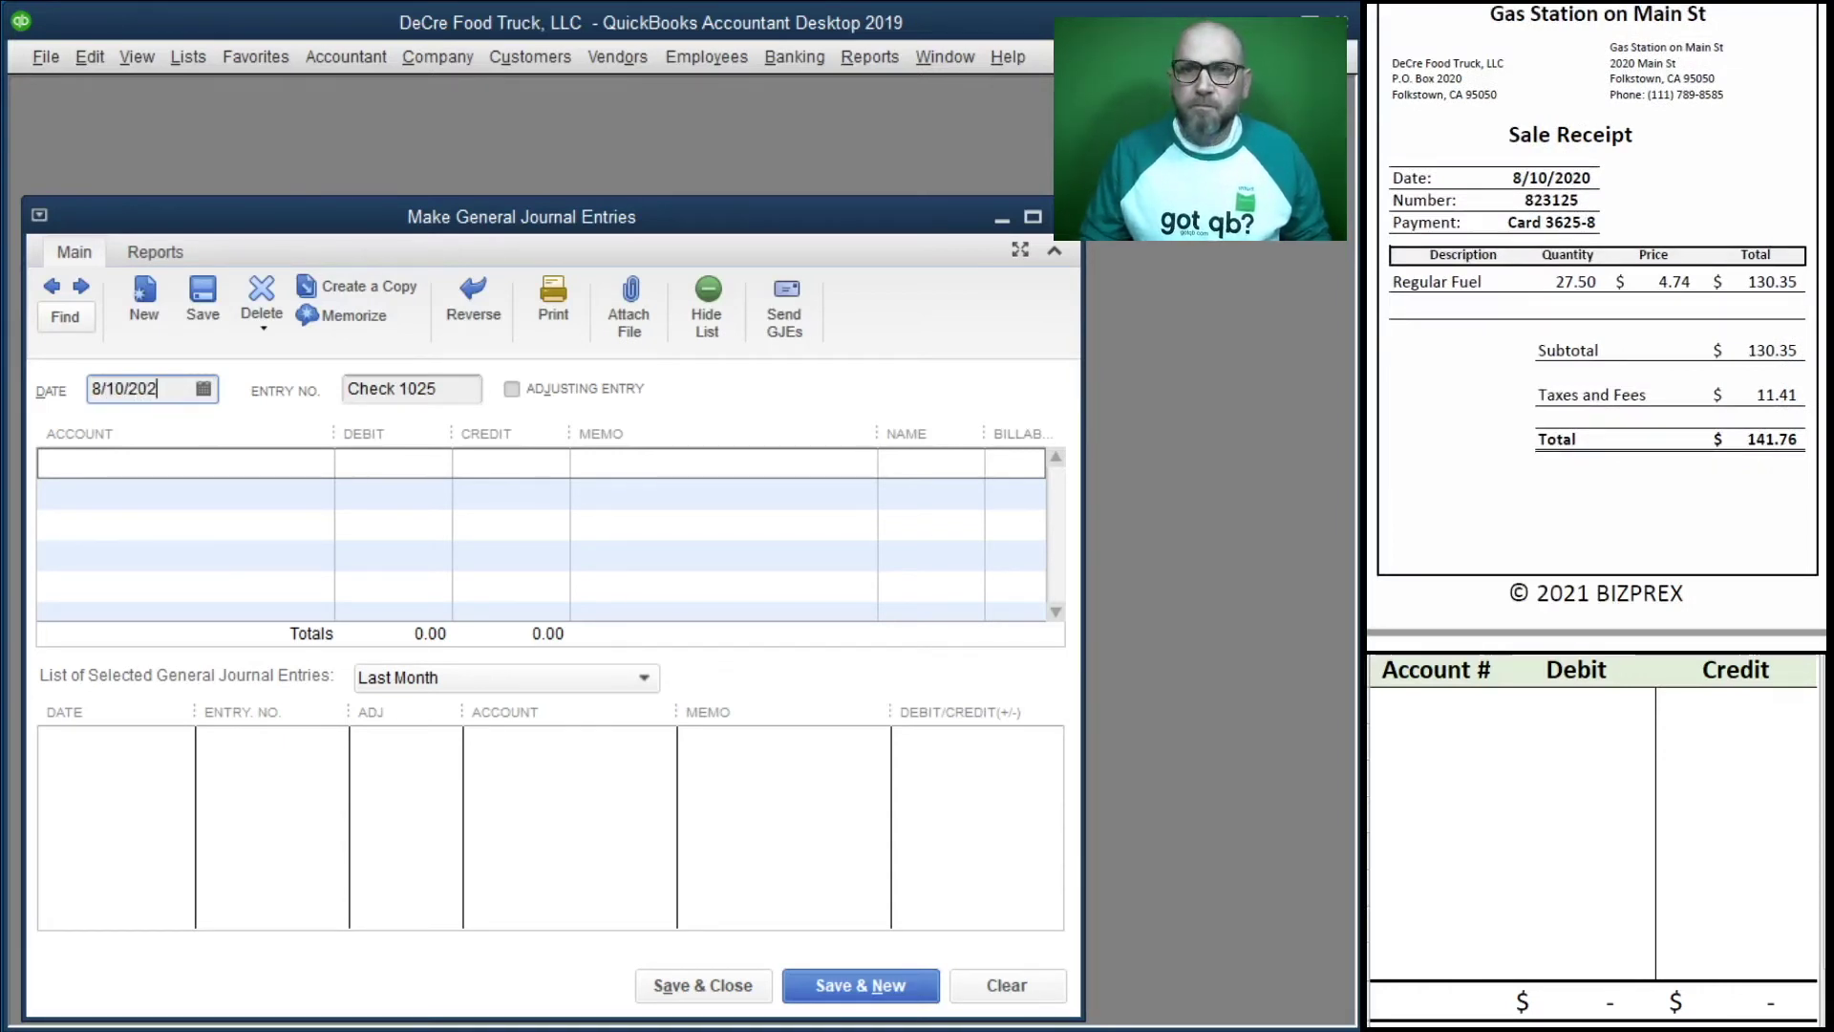
text(0)
key(Tab)
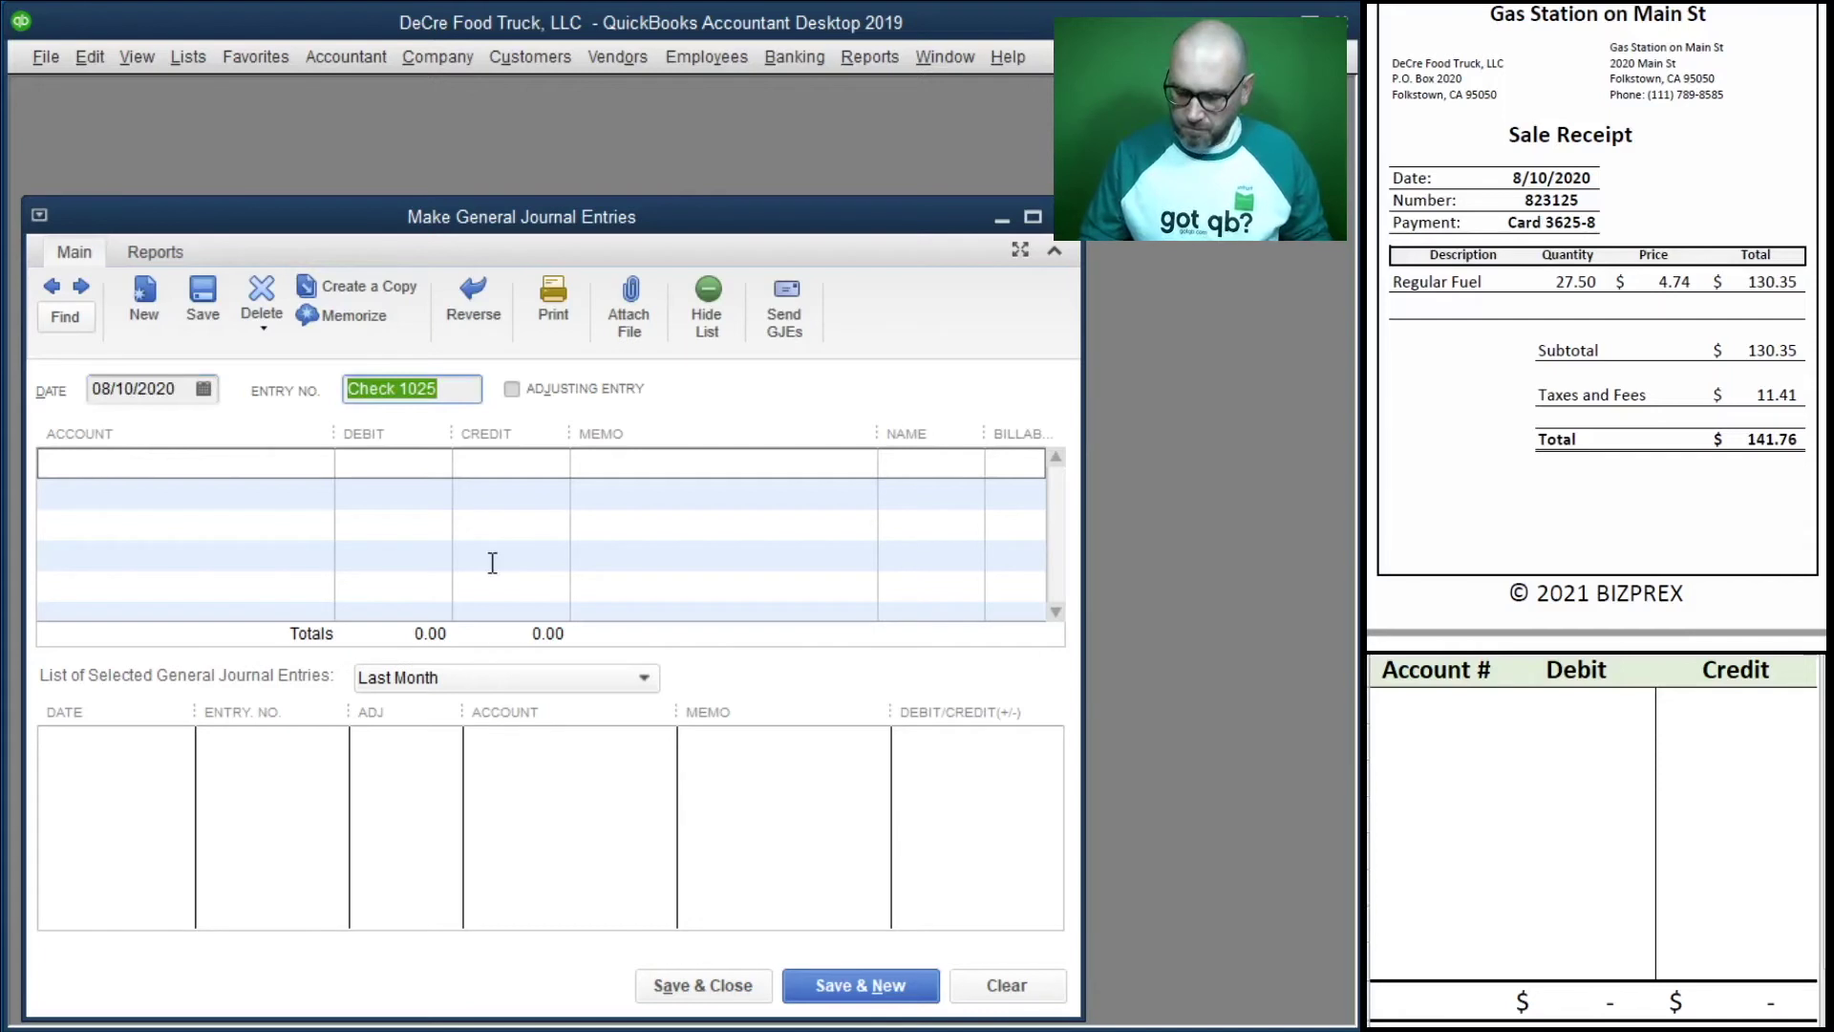
text(823125)
key(Tab)
key(Tab)
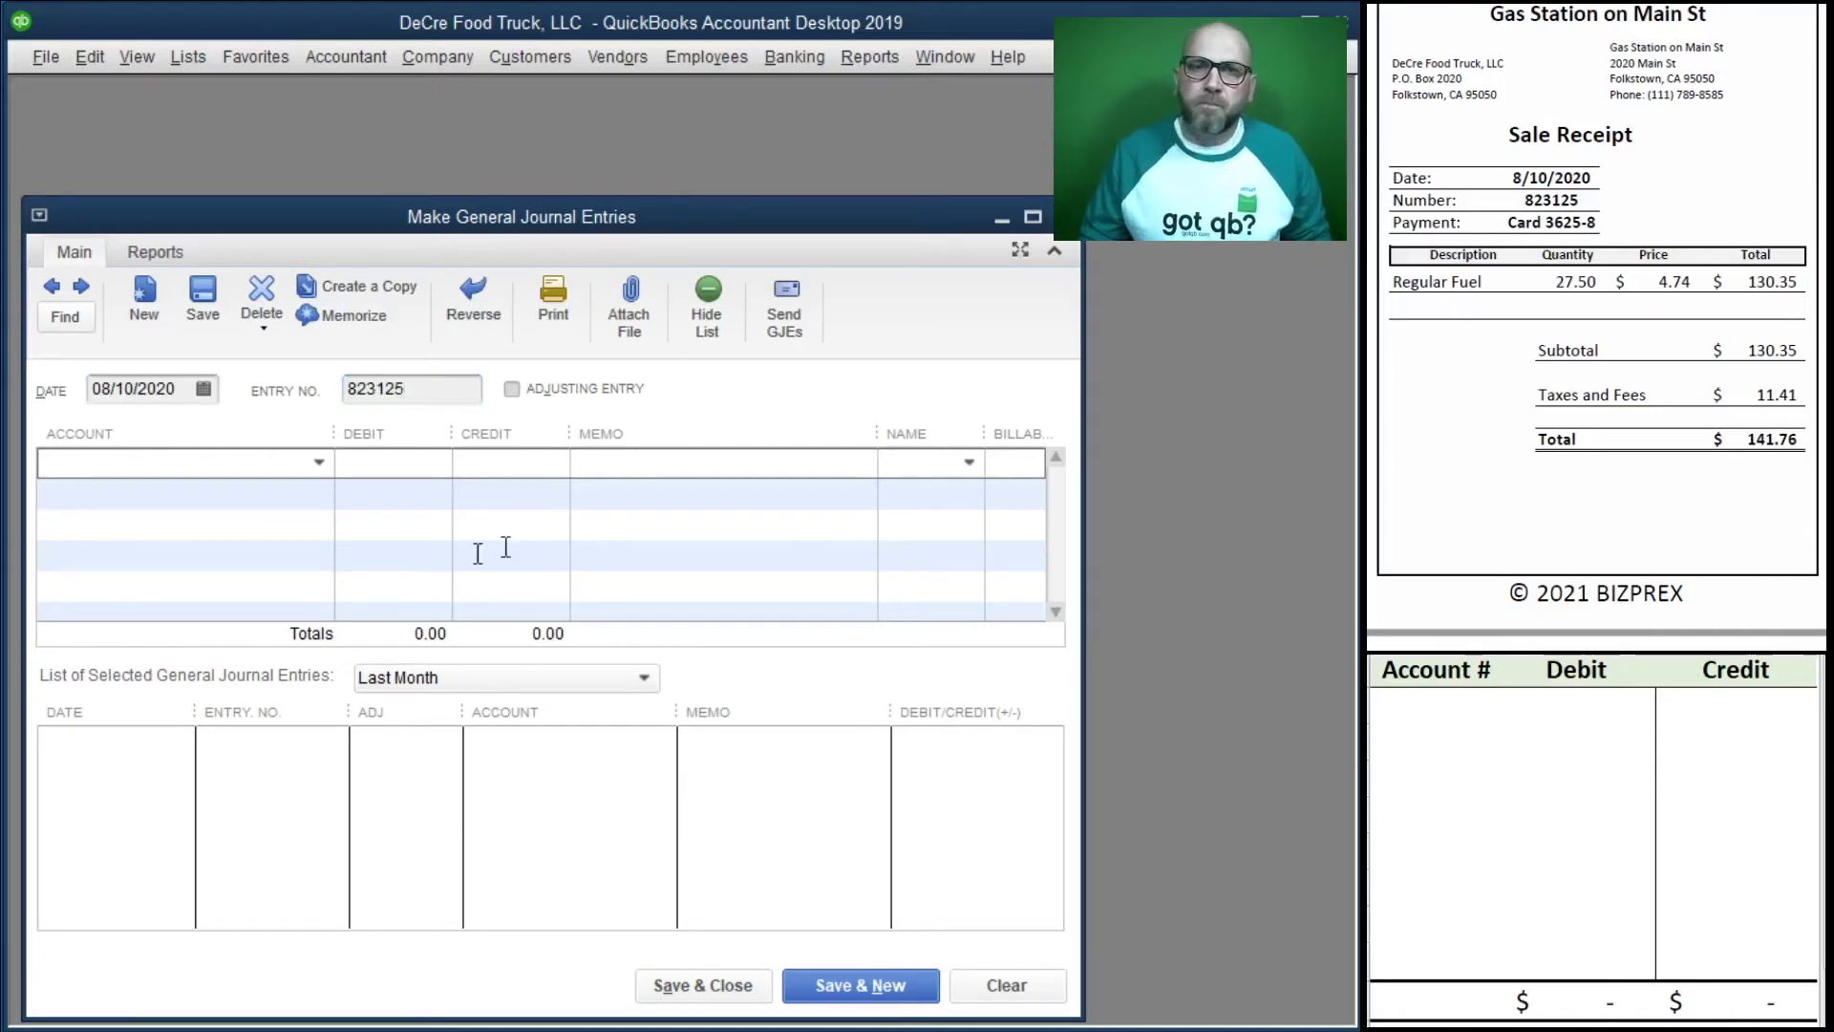
On the first line, credit the 21100 Credit Card account 141.76 with receipt number 823125 as the memo.
click(322, 464)
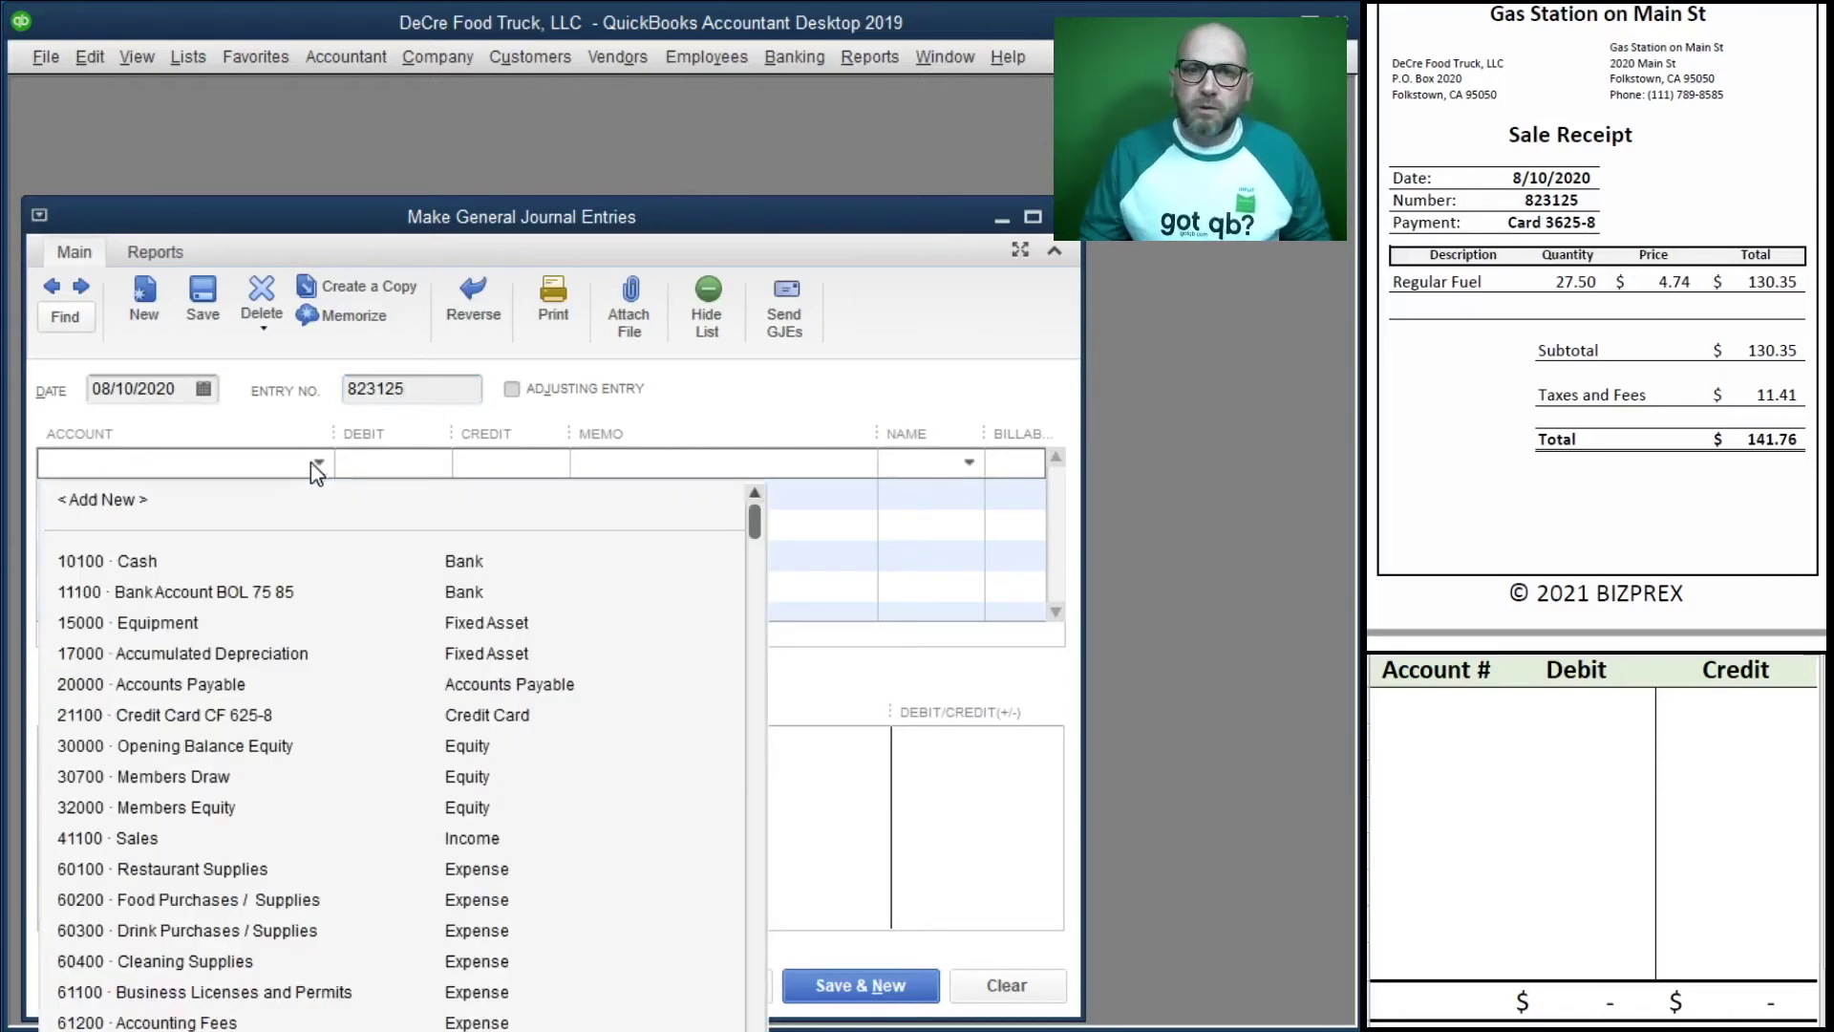
click(282, 714)
click(512, 464)
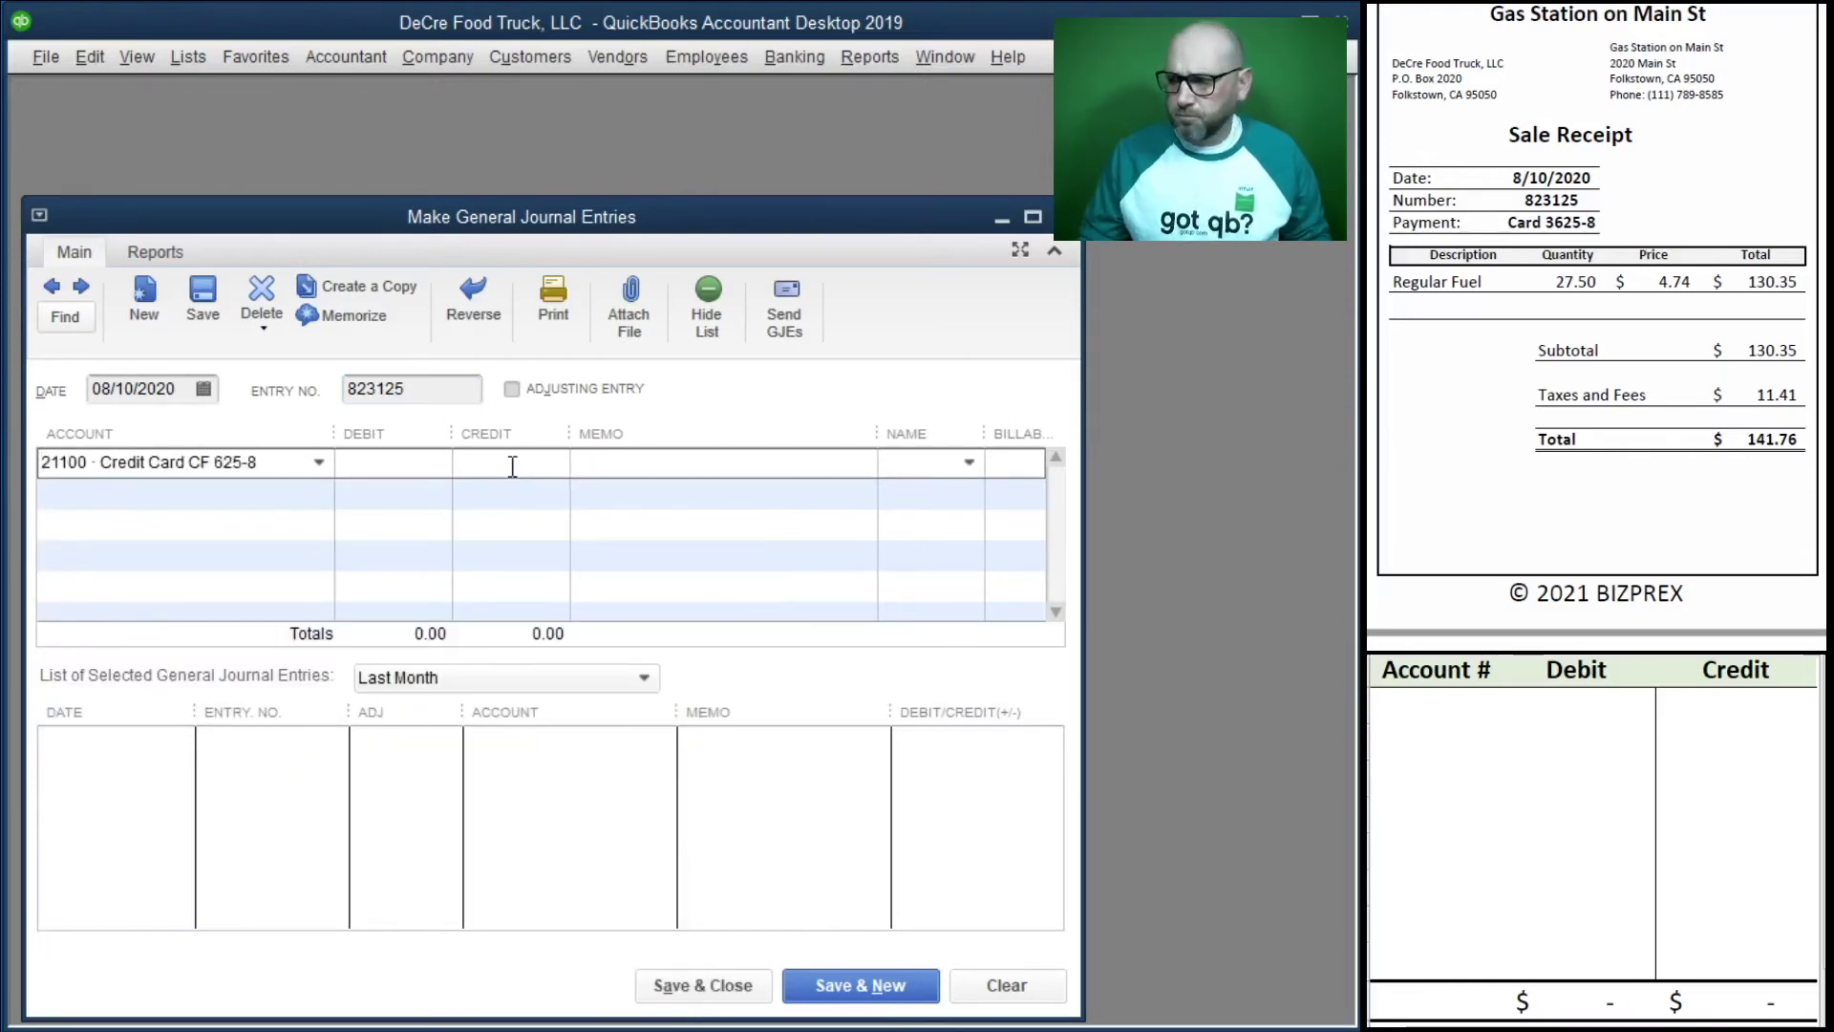
text(141.76)
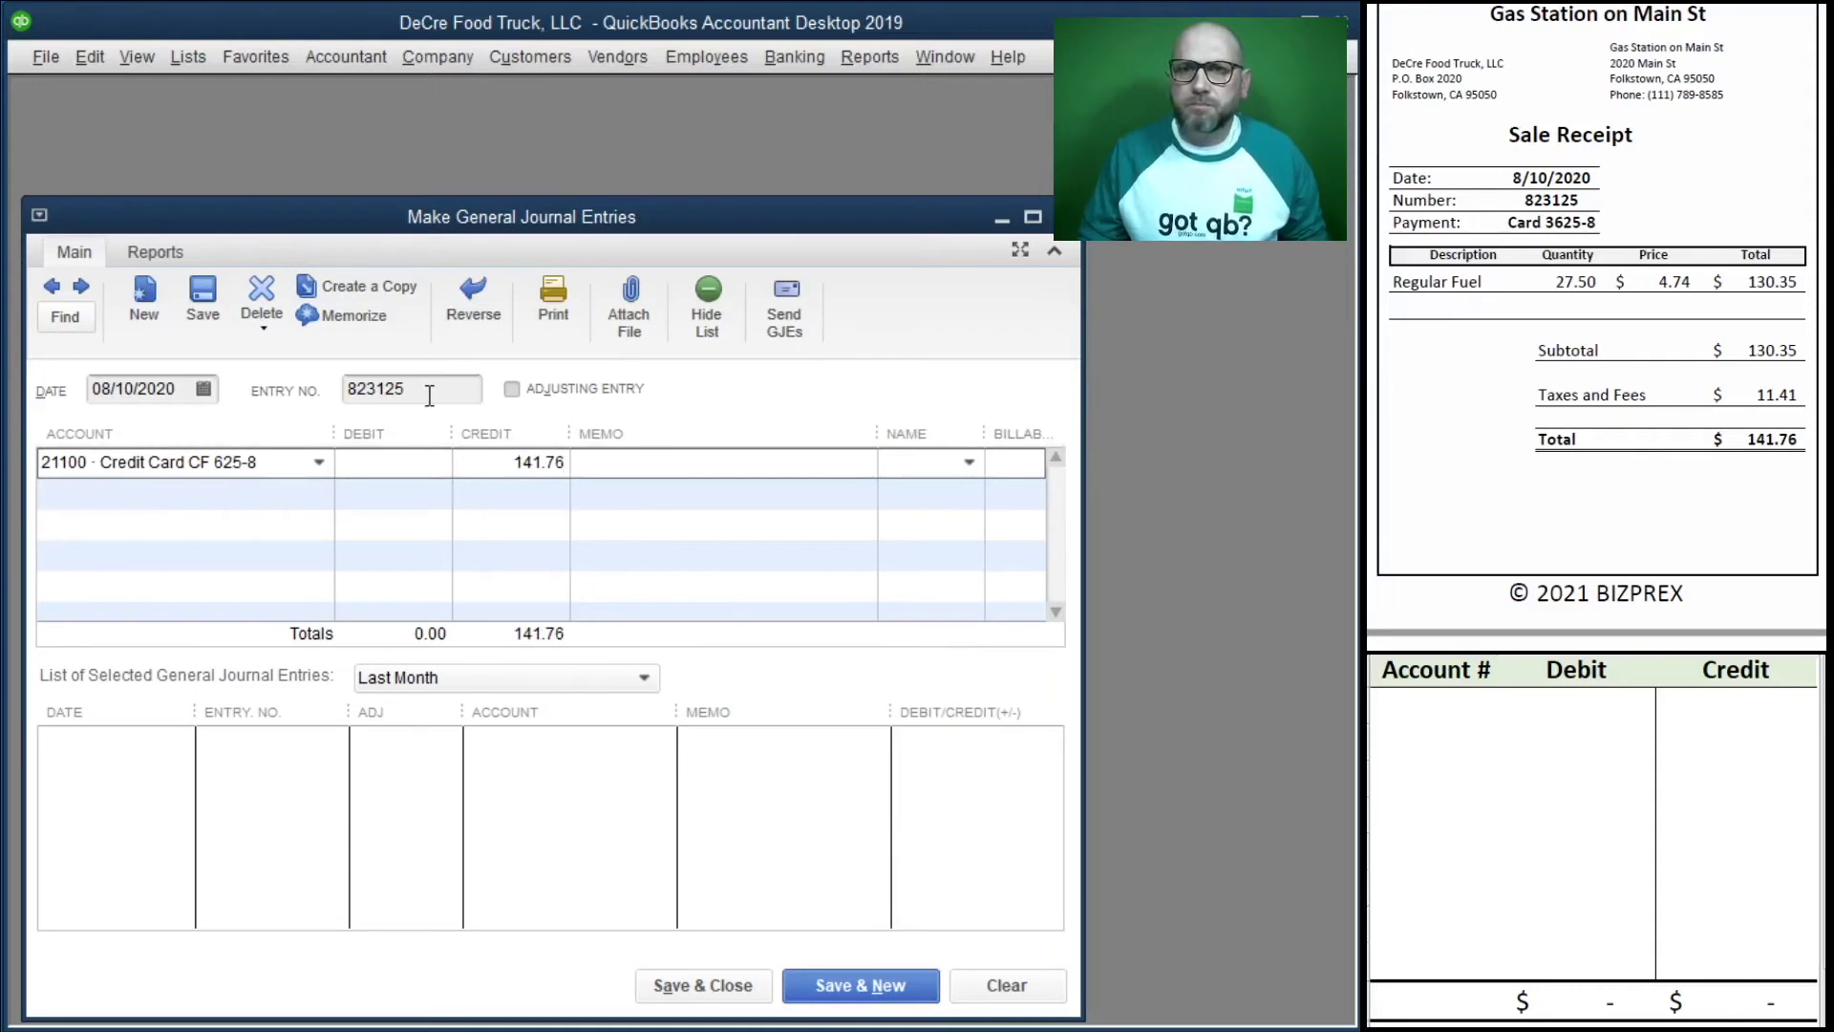
click(430, 396)
key(ctrl+c)
click(700, 467)
key(ctrl+v)
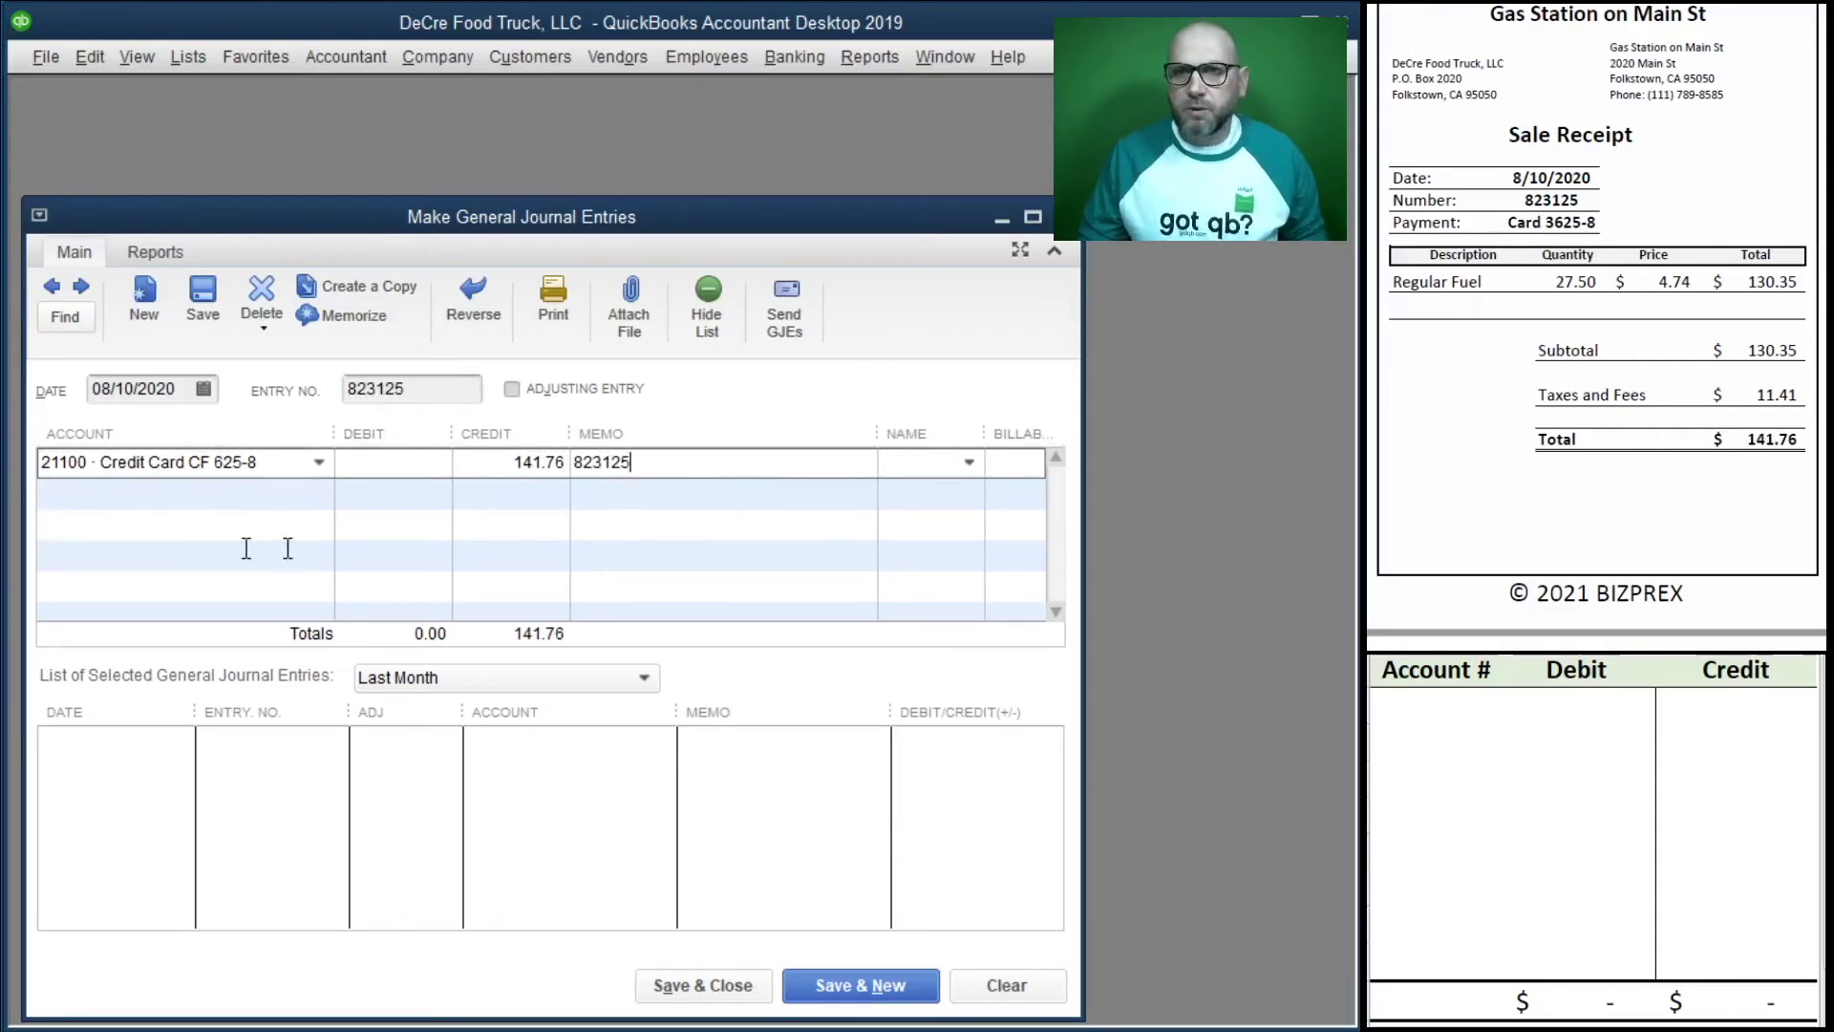
Assign the balancing 141.76 debit to 63200 Truck Expense - Fuel, and save the entry to start a new one.
click(101, 493)
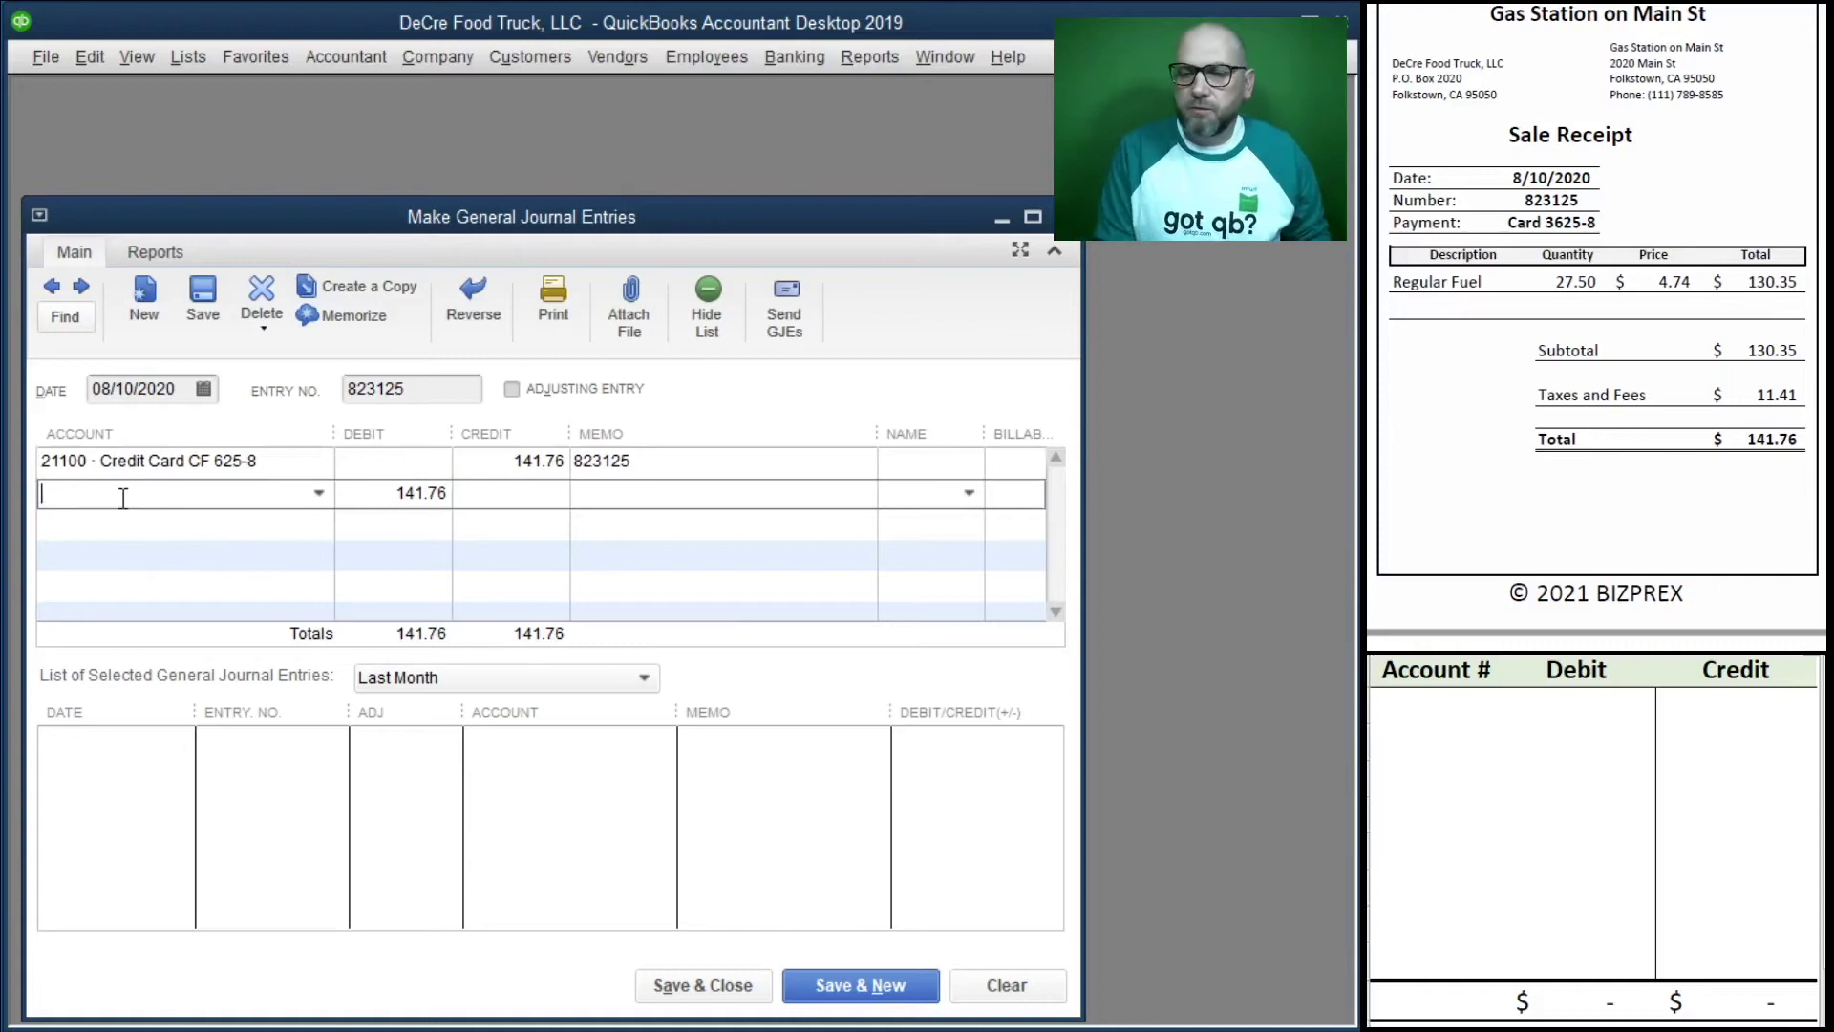
text(fu)
key(Down)
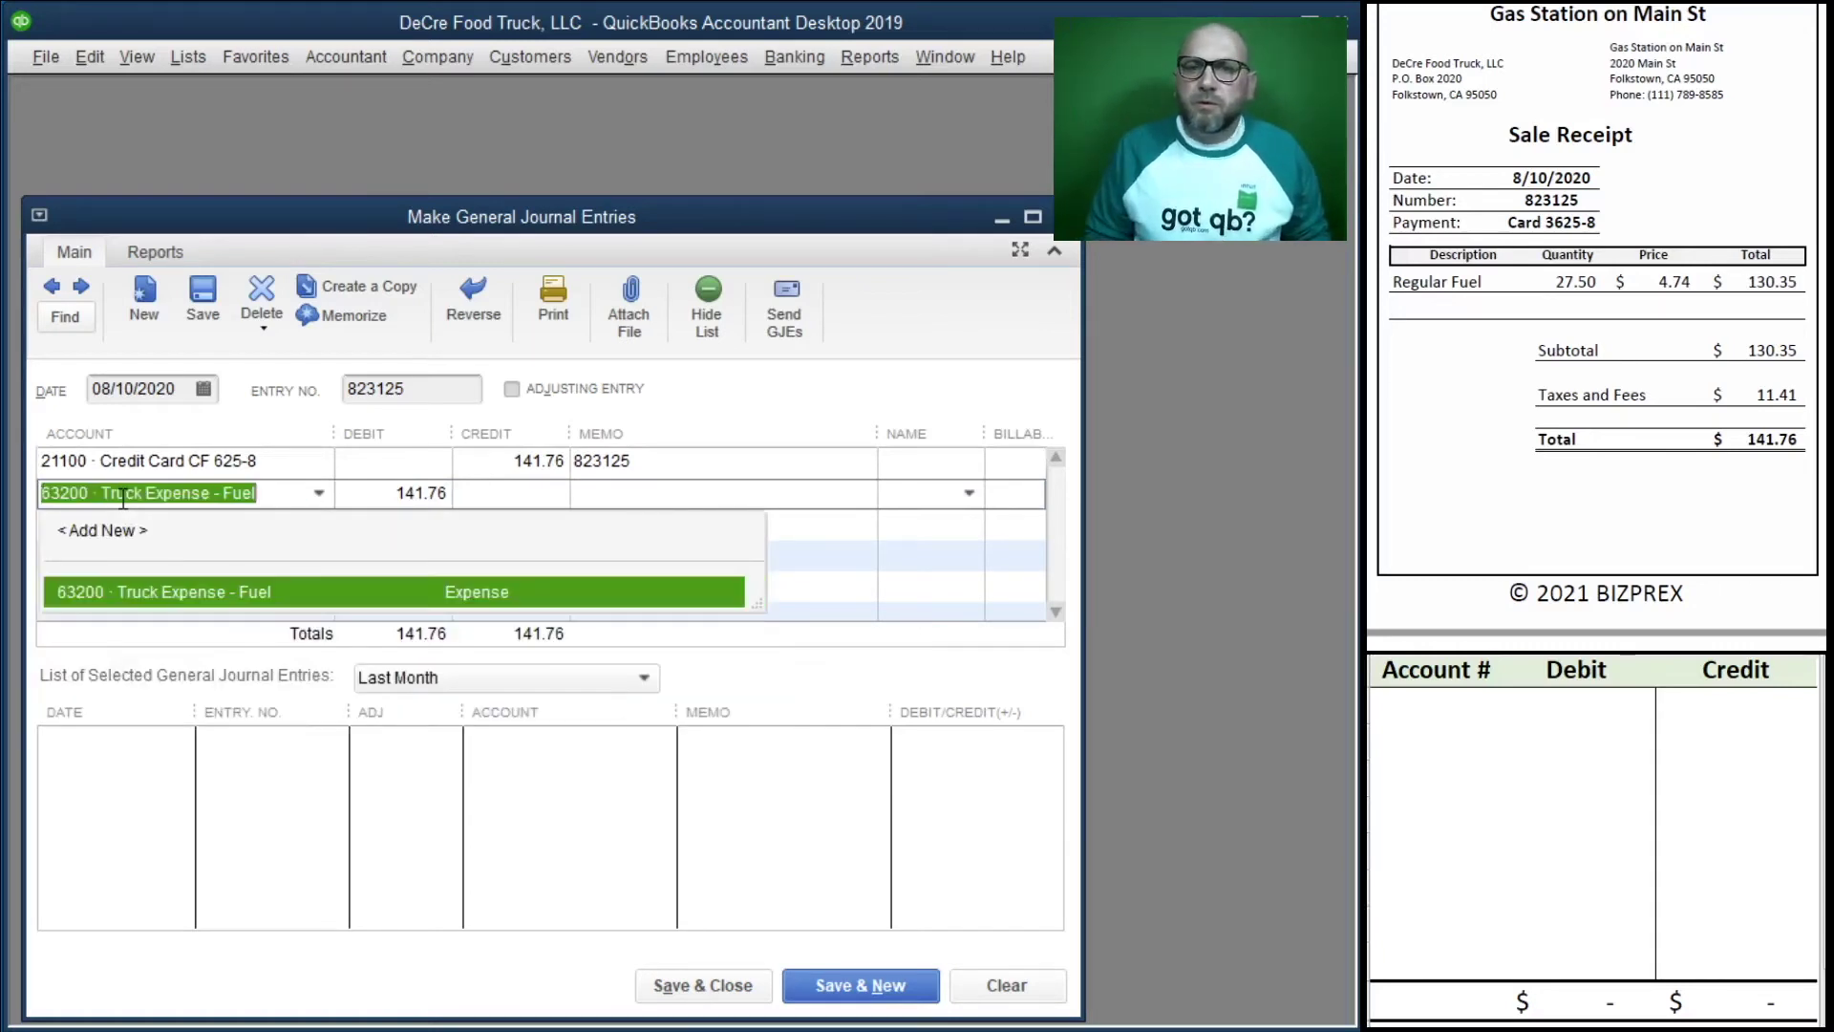
key(Tab)
key(Tab)
key(Tab)
key(Tab)
key(Tab)
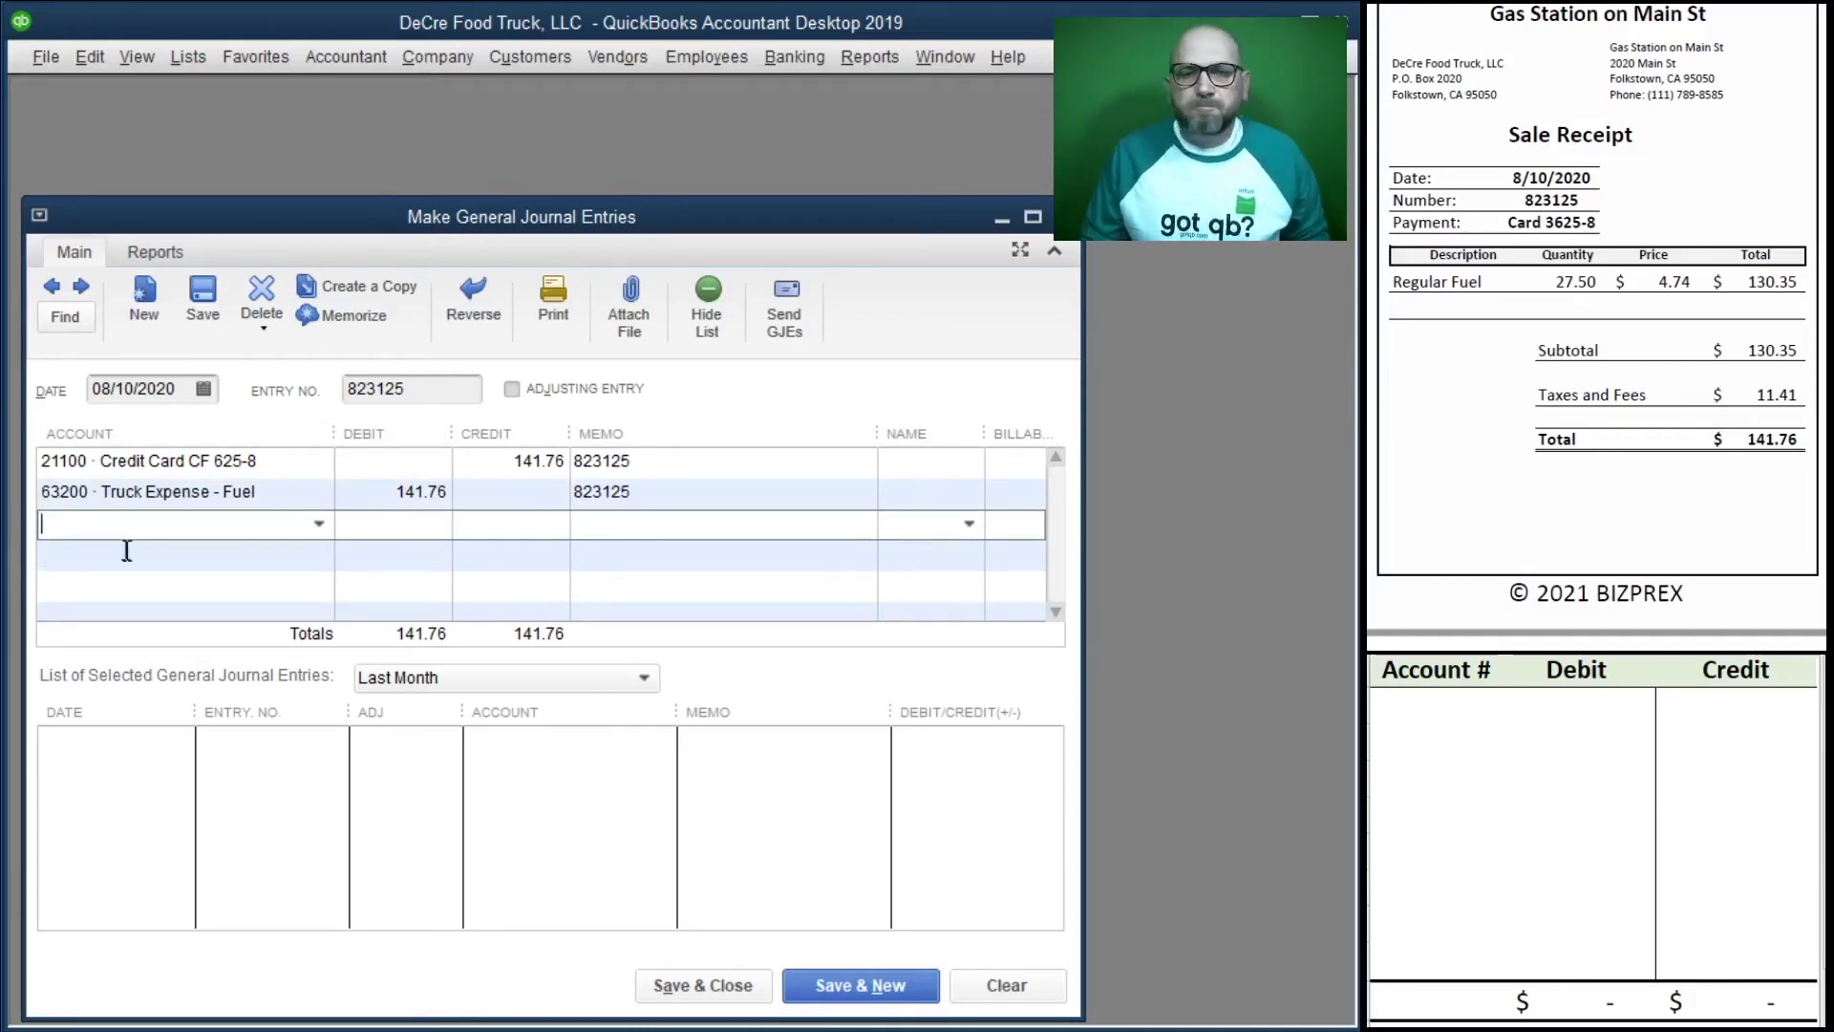
click(841, 988)
For the 8/25/2020 Gas Station on Main St receipt, set the new entry's number to 886387.
scroll(1608, 349, down, 5)
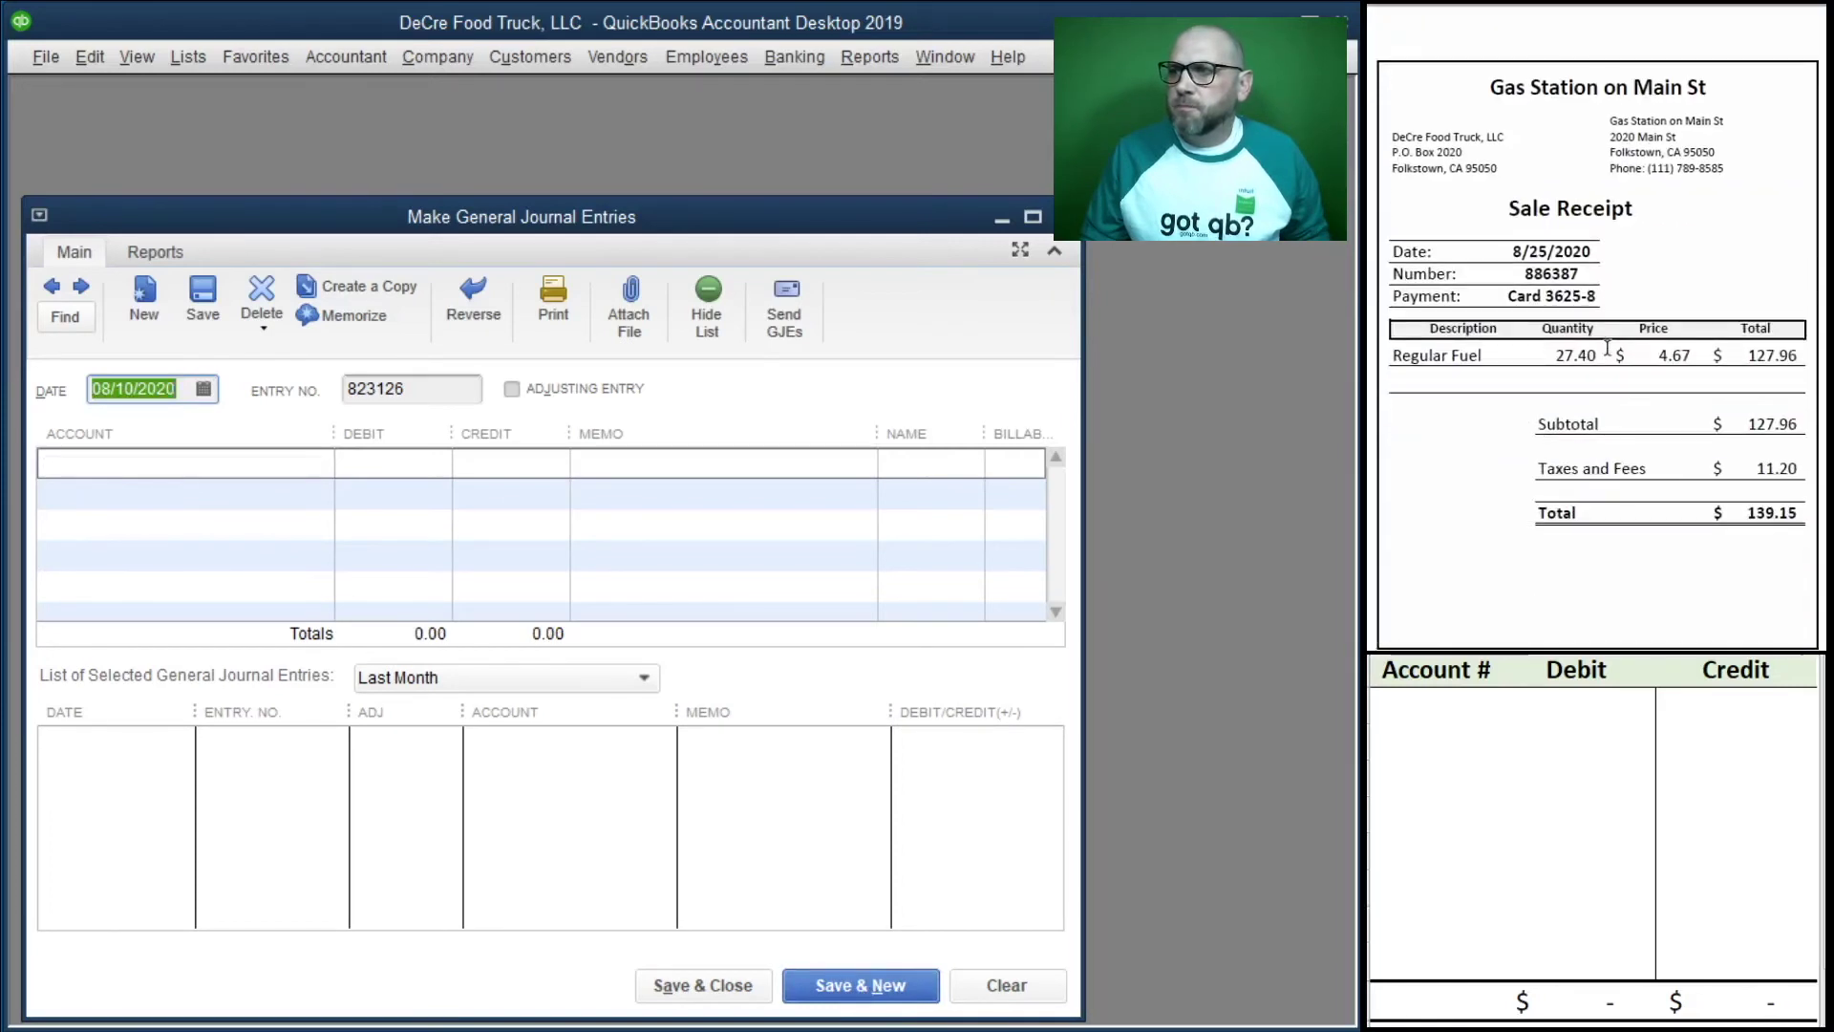
click(427, 390)
text(88)
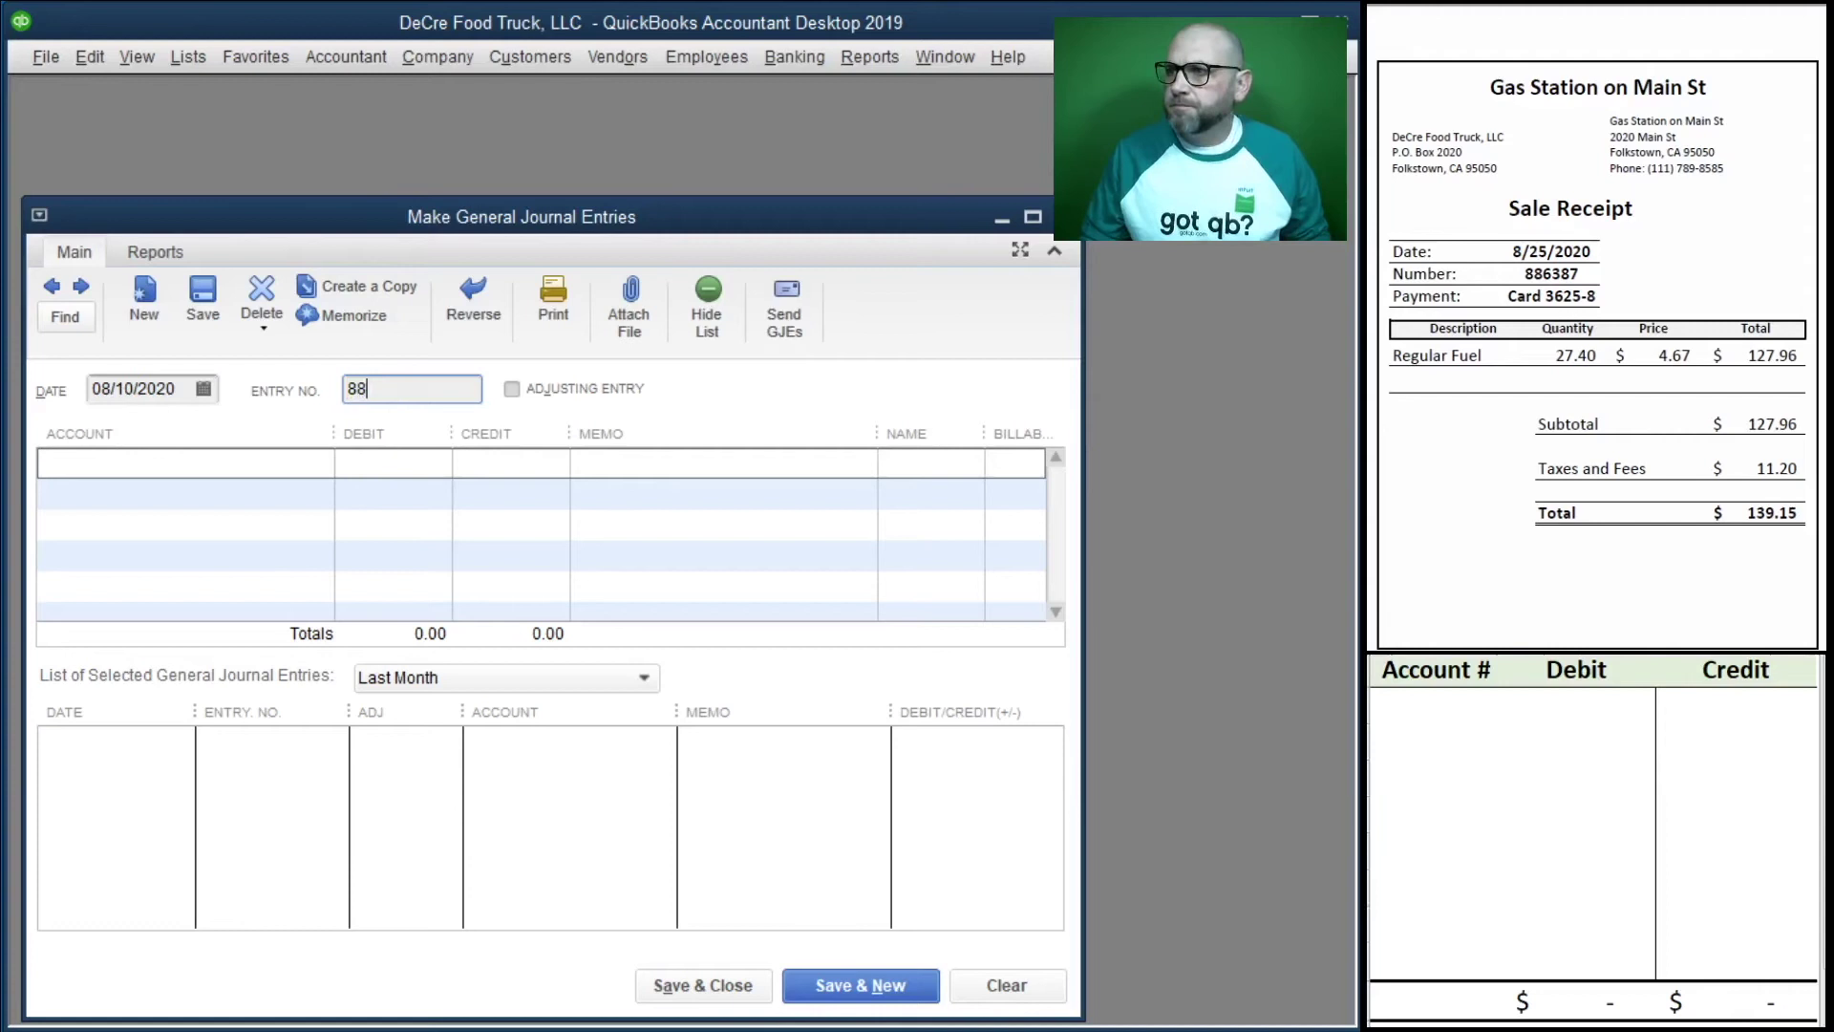
key(Tab)
key(Tab)
On the first line, credit the 21100 Credit Card account 139.15 with receipt number 886387 as the memo.
click(321, 466)
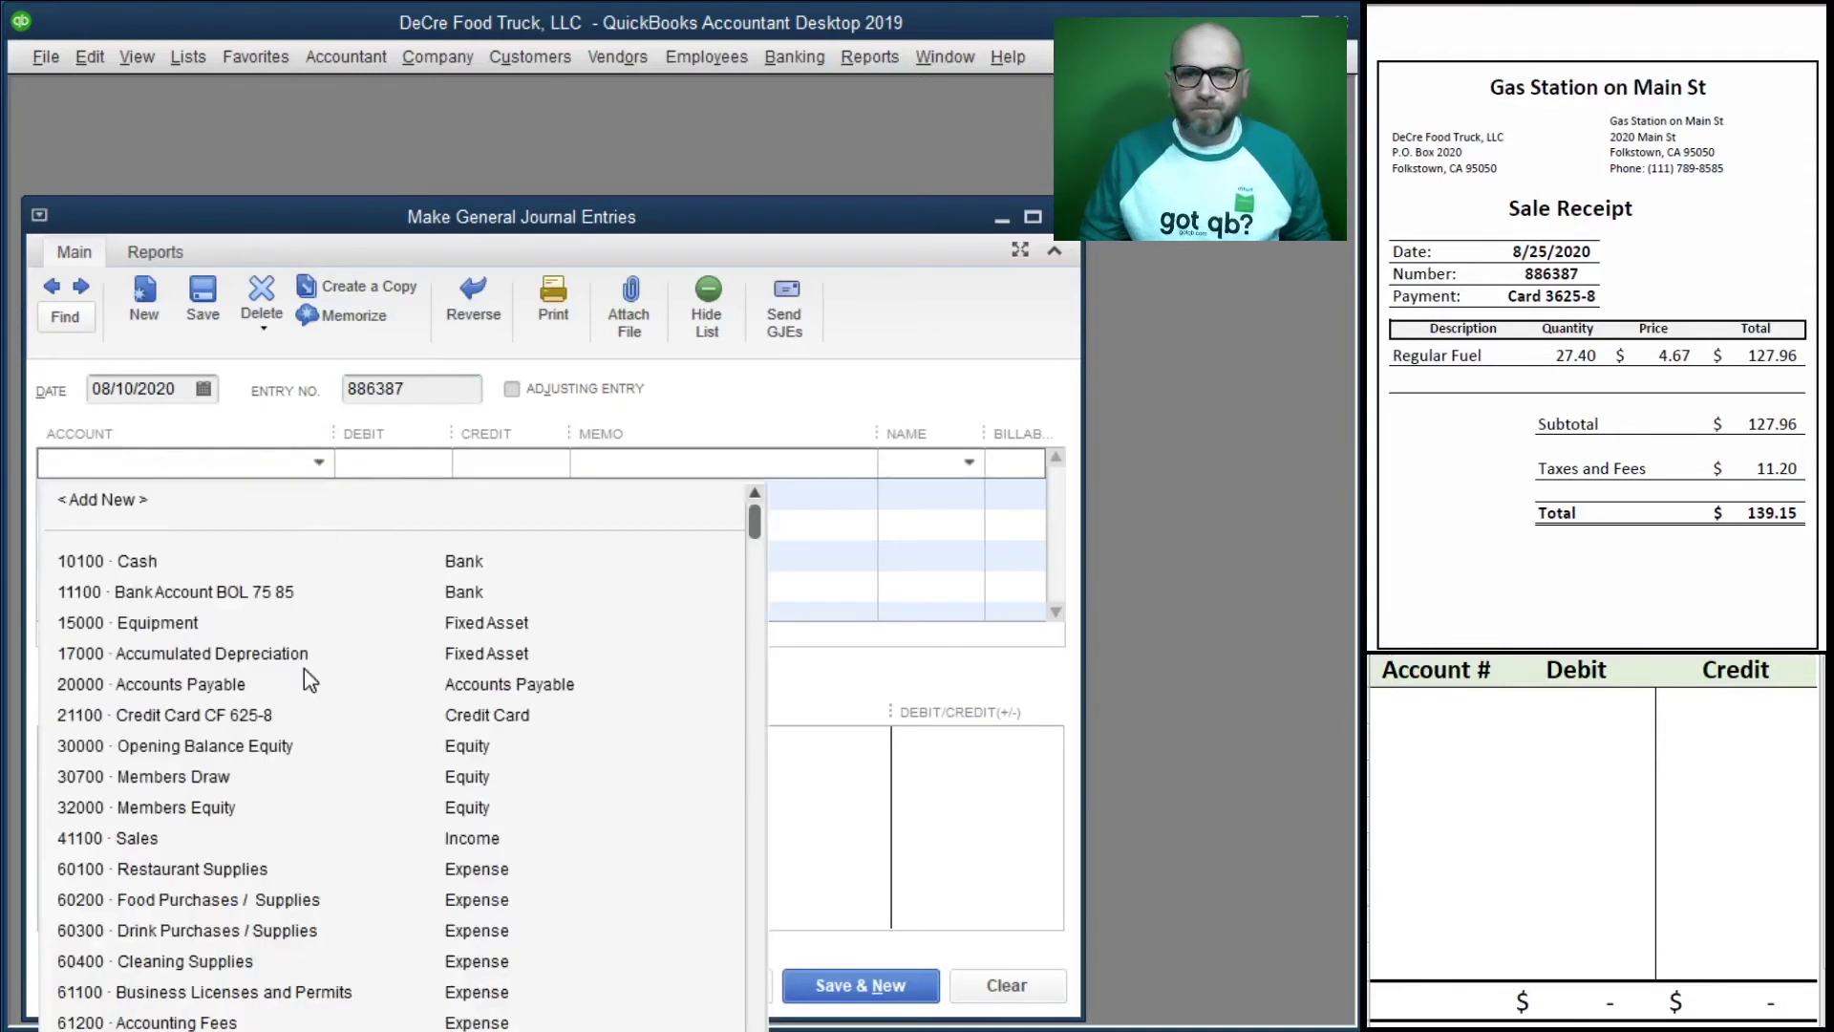
click(273, 718)
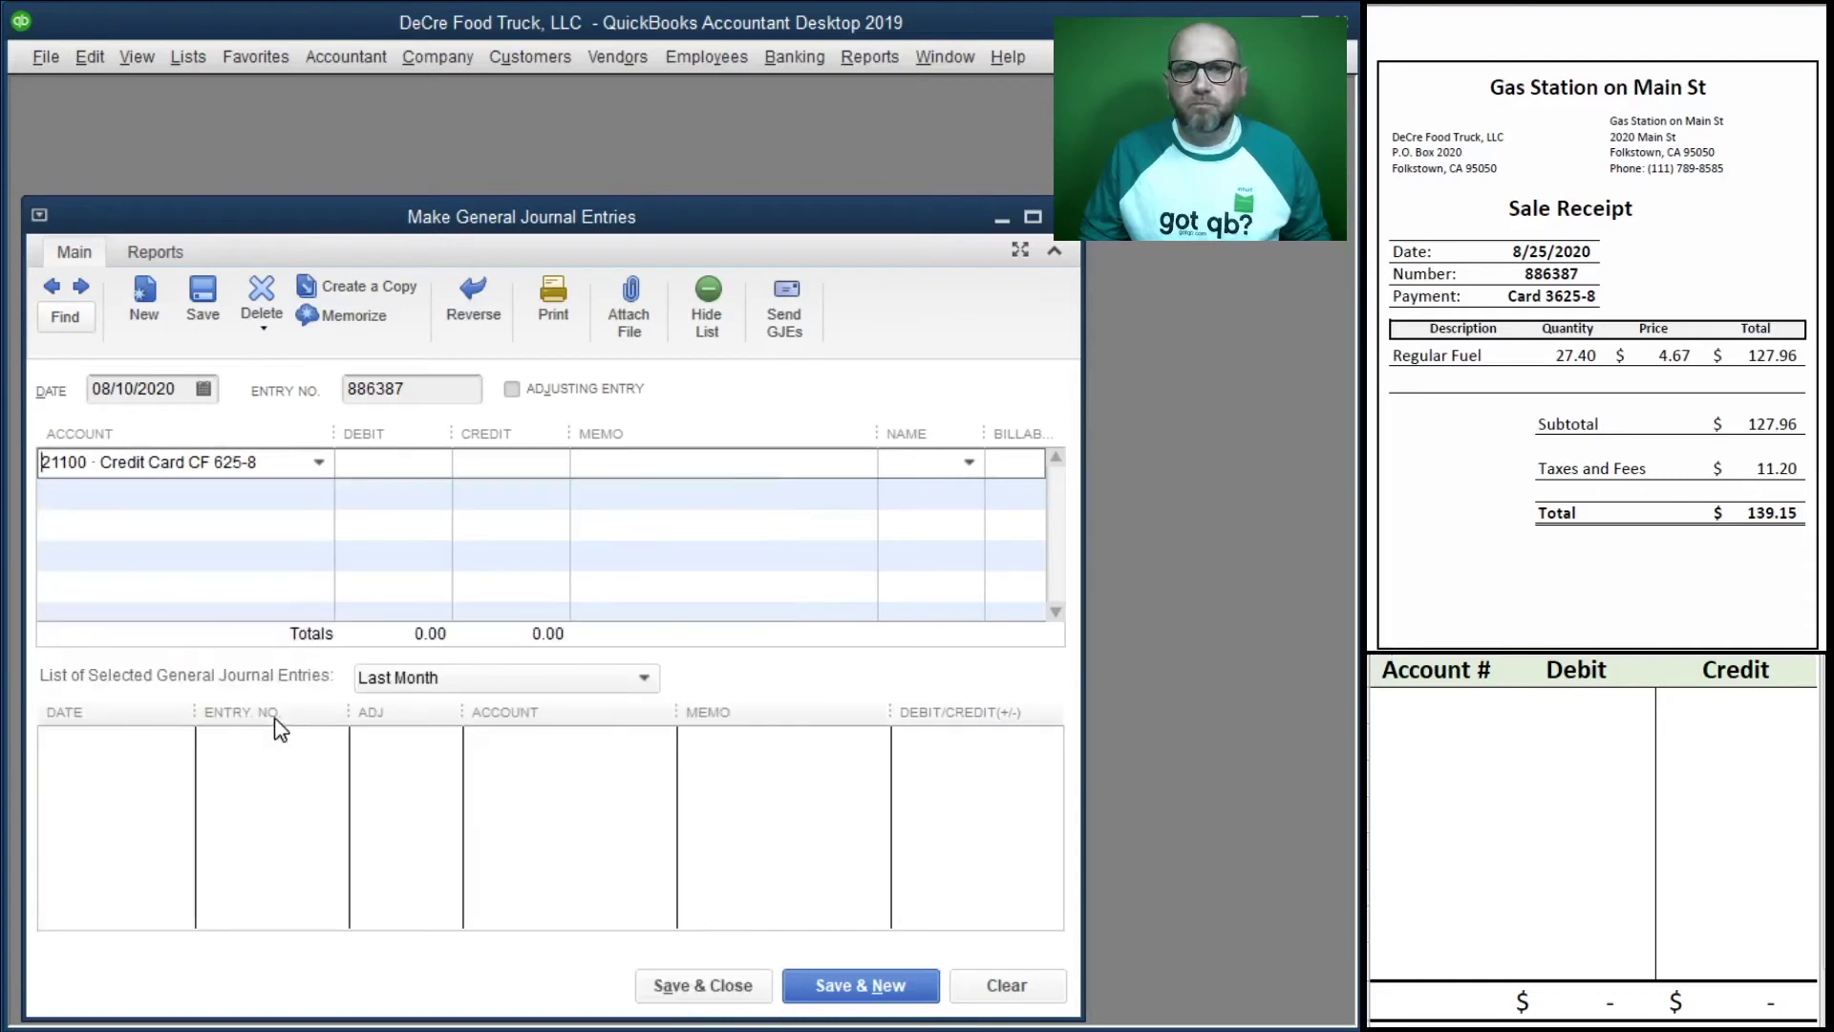
click(515, 461)
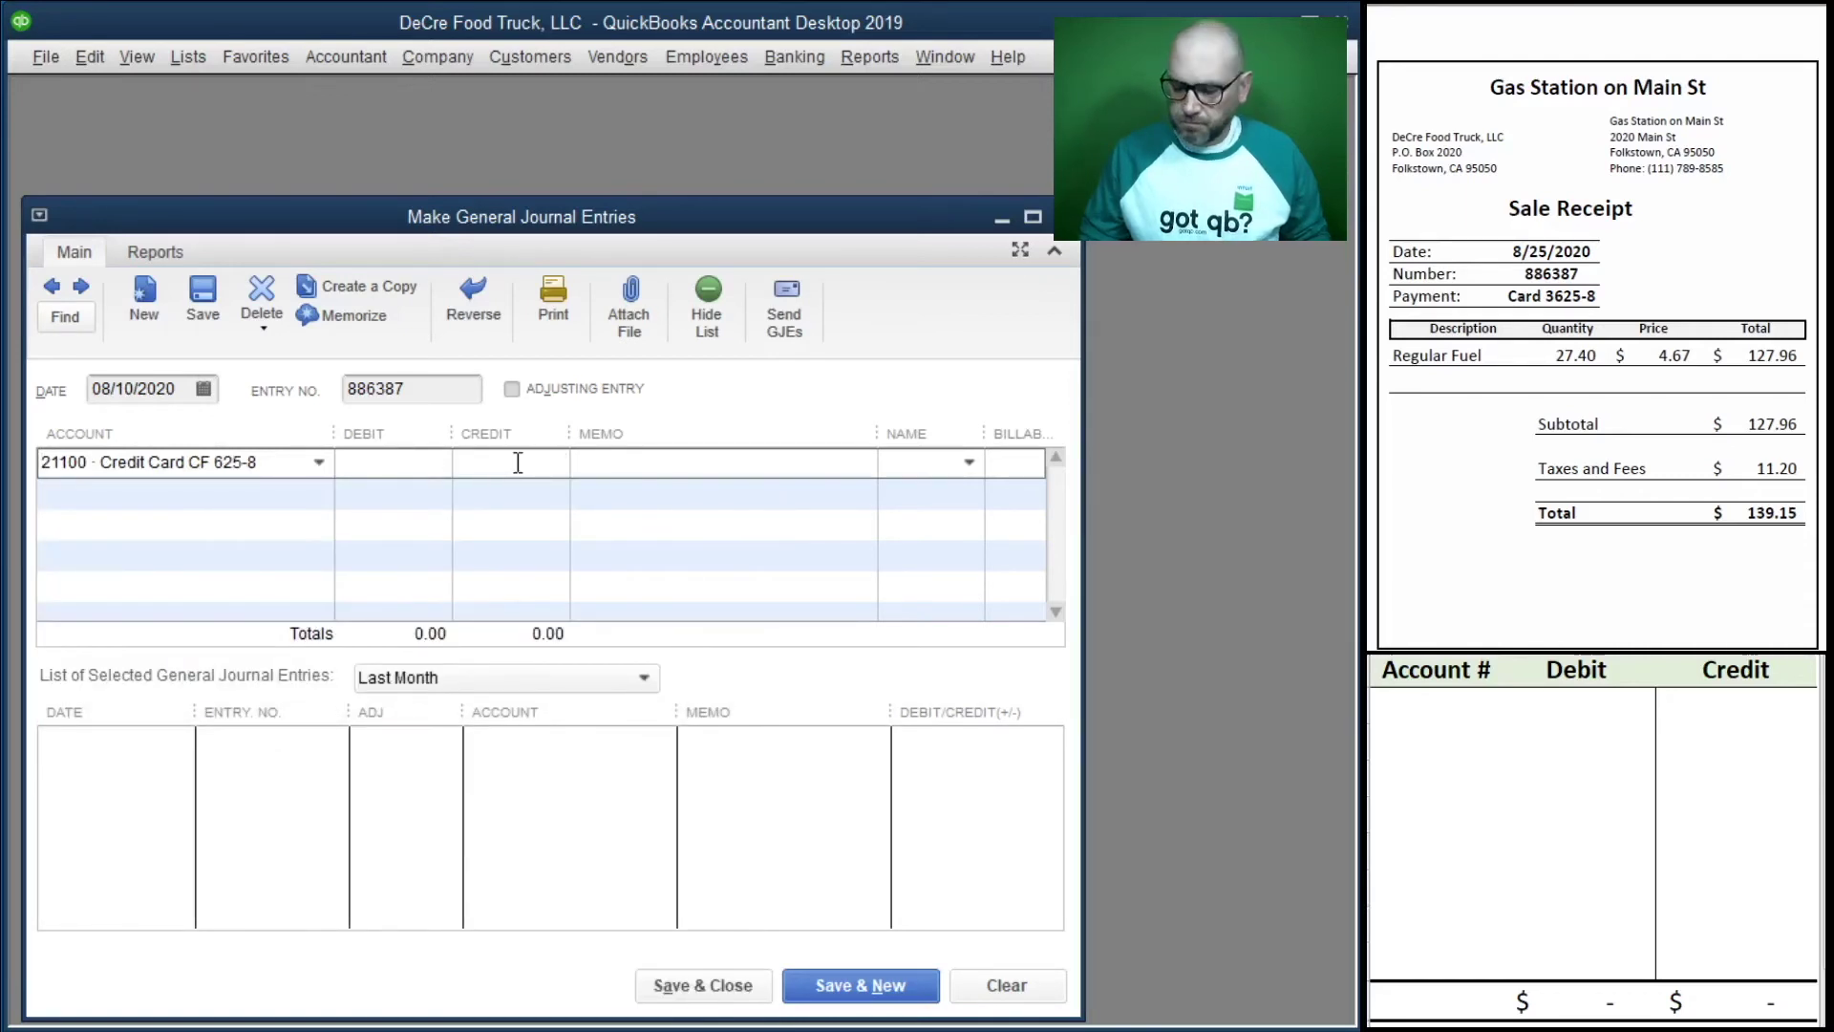
text(139.15)
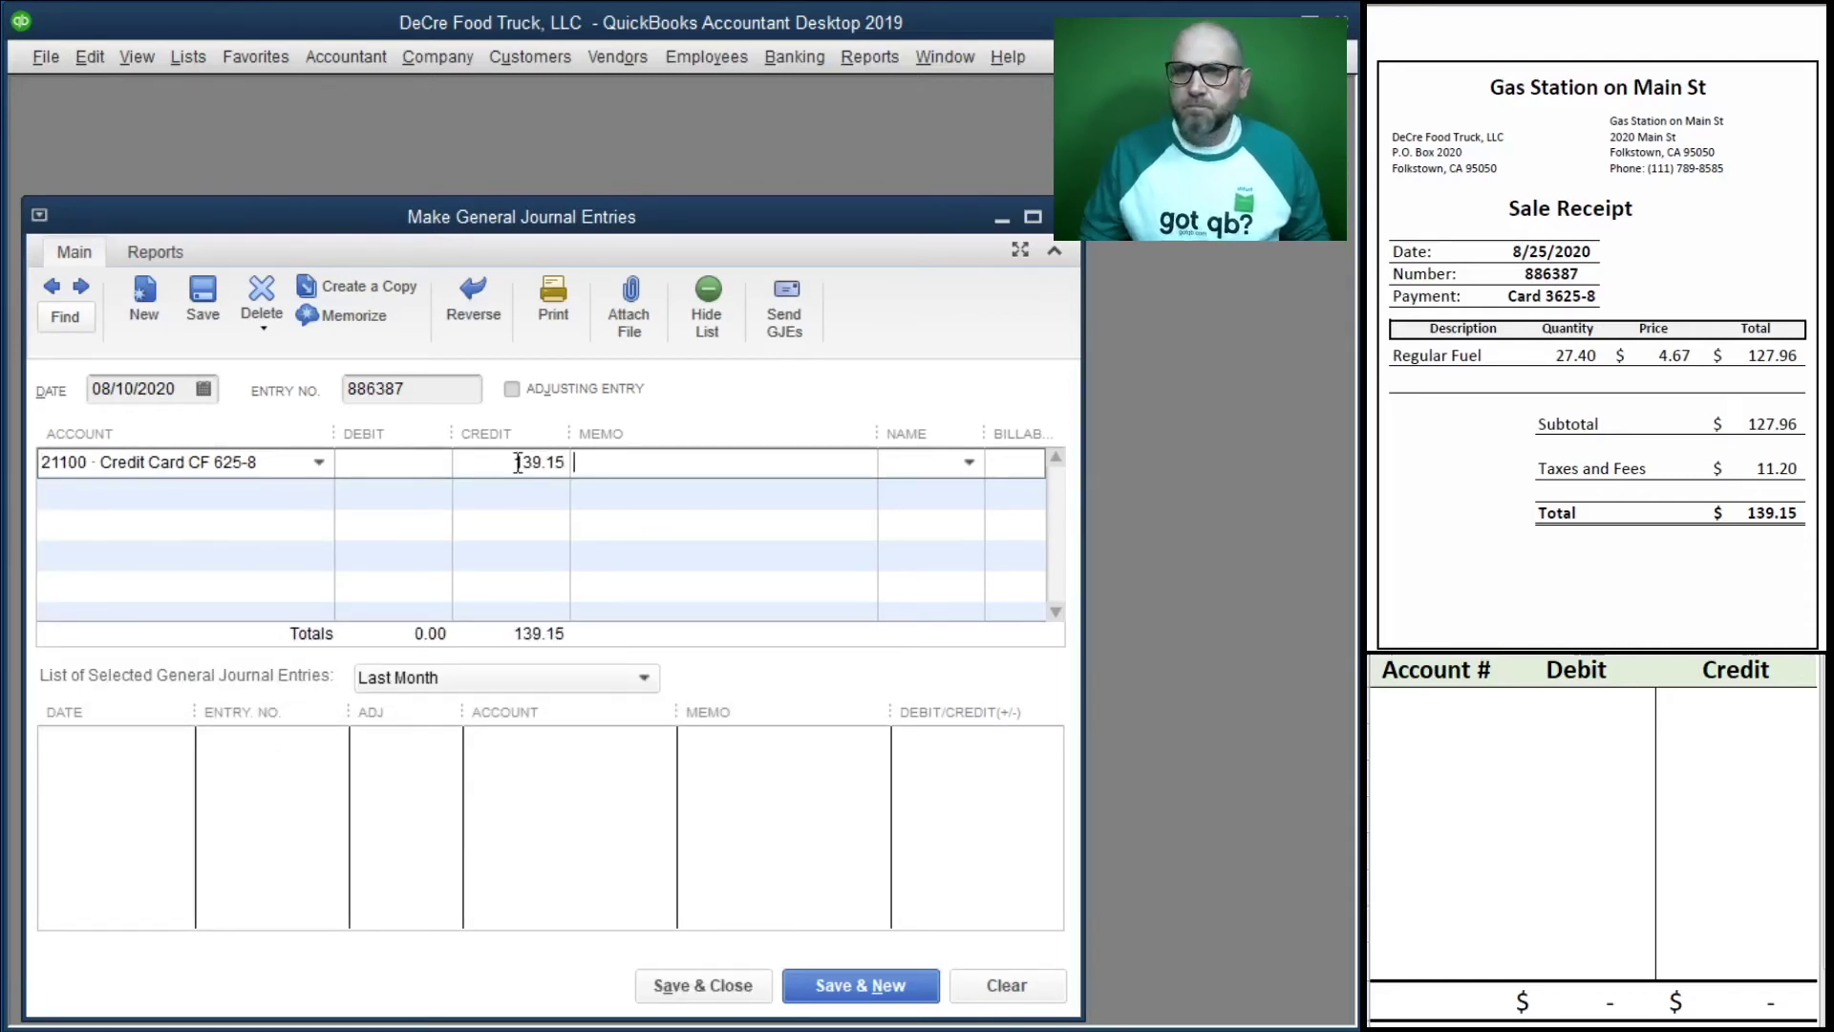
click(438, 392)
key(ctrl+c)
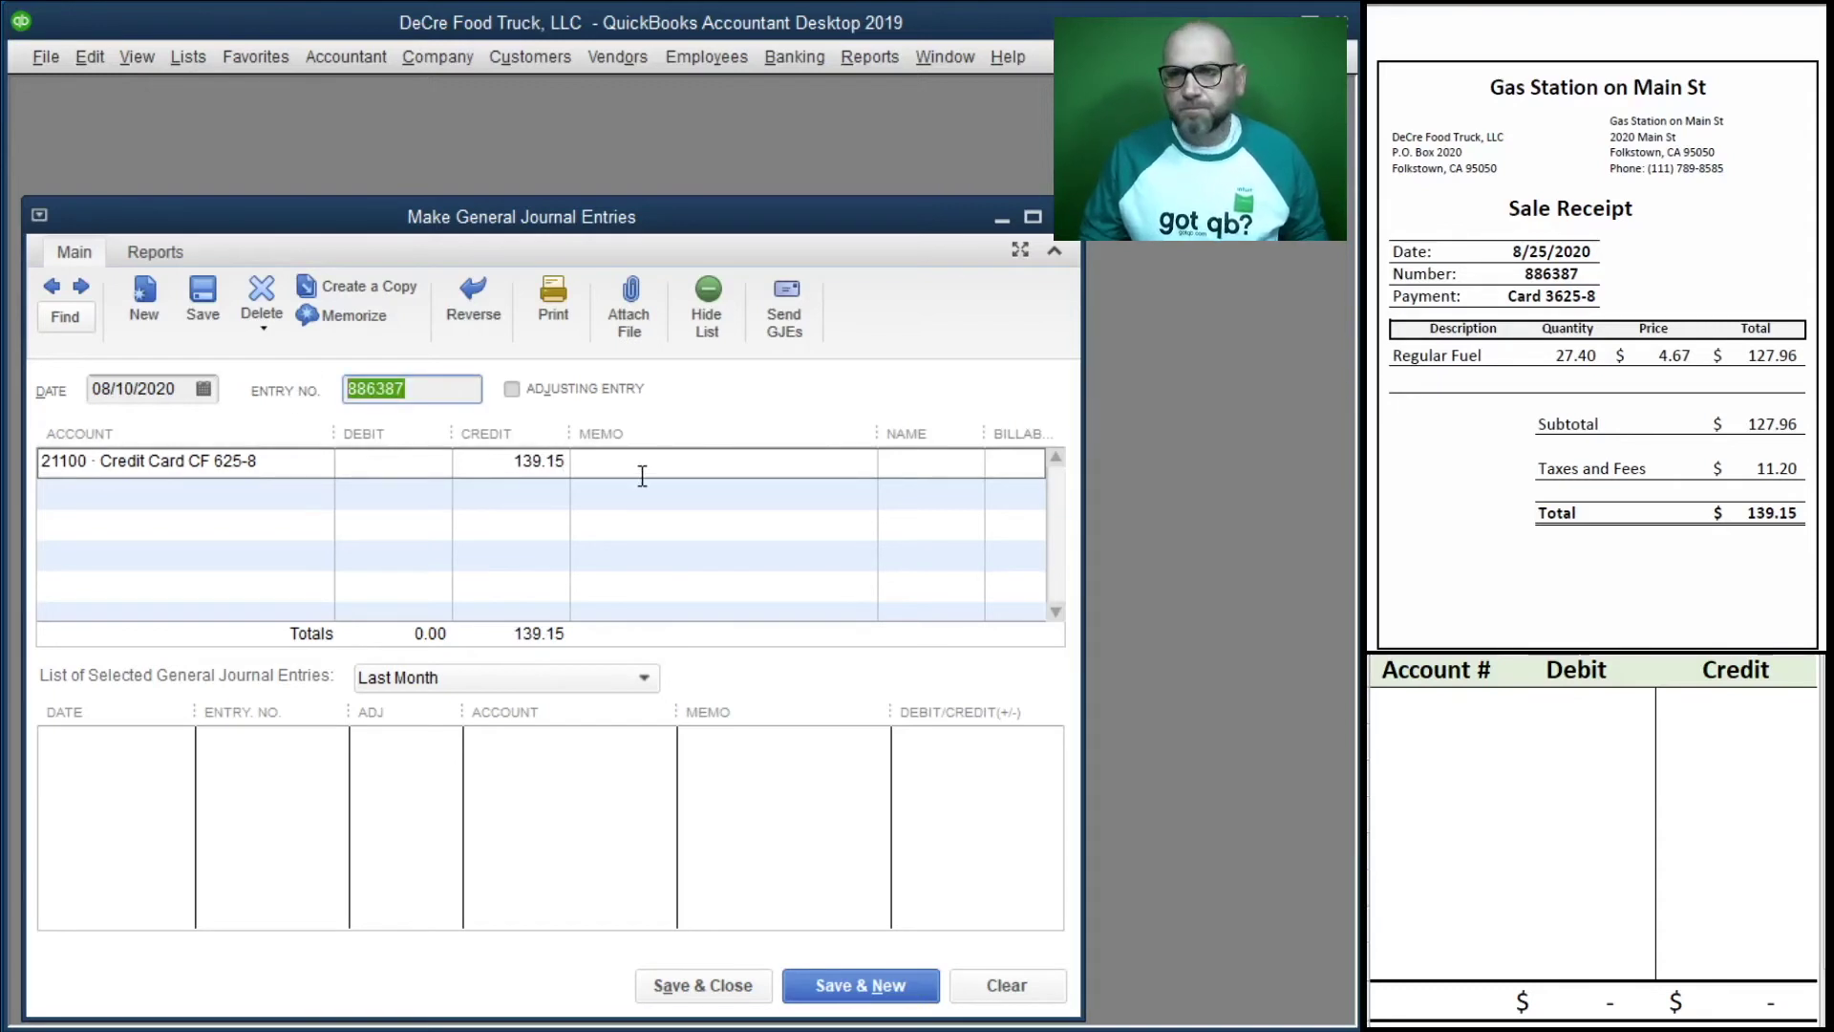
click(640, 463)
key(ctrl+v)
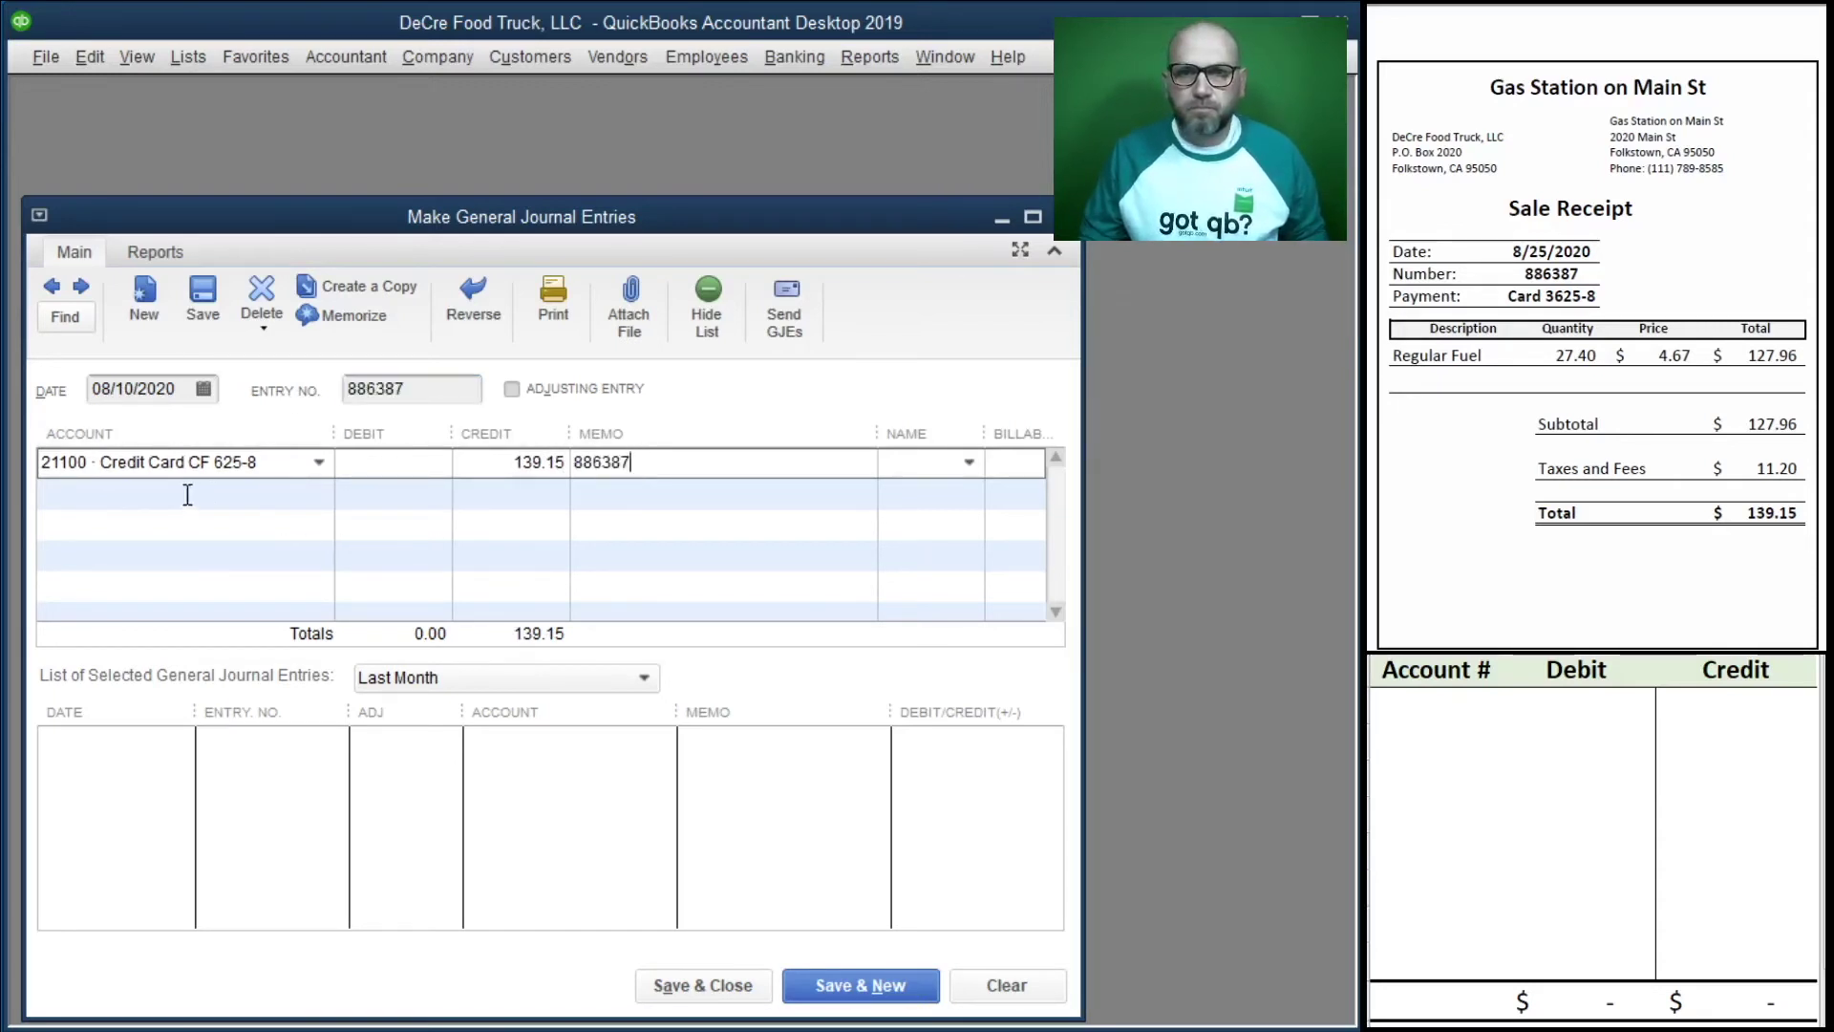
Assign the balancing 139.15 debit on the second line to 63200 Truck Expense - Fuel.
click(191, 493)
text(fu)
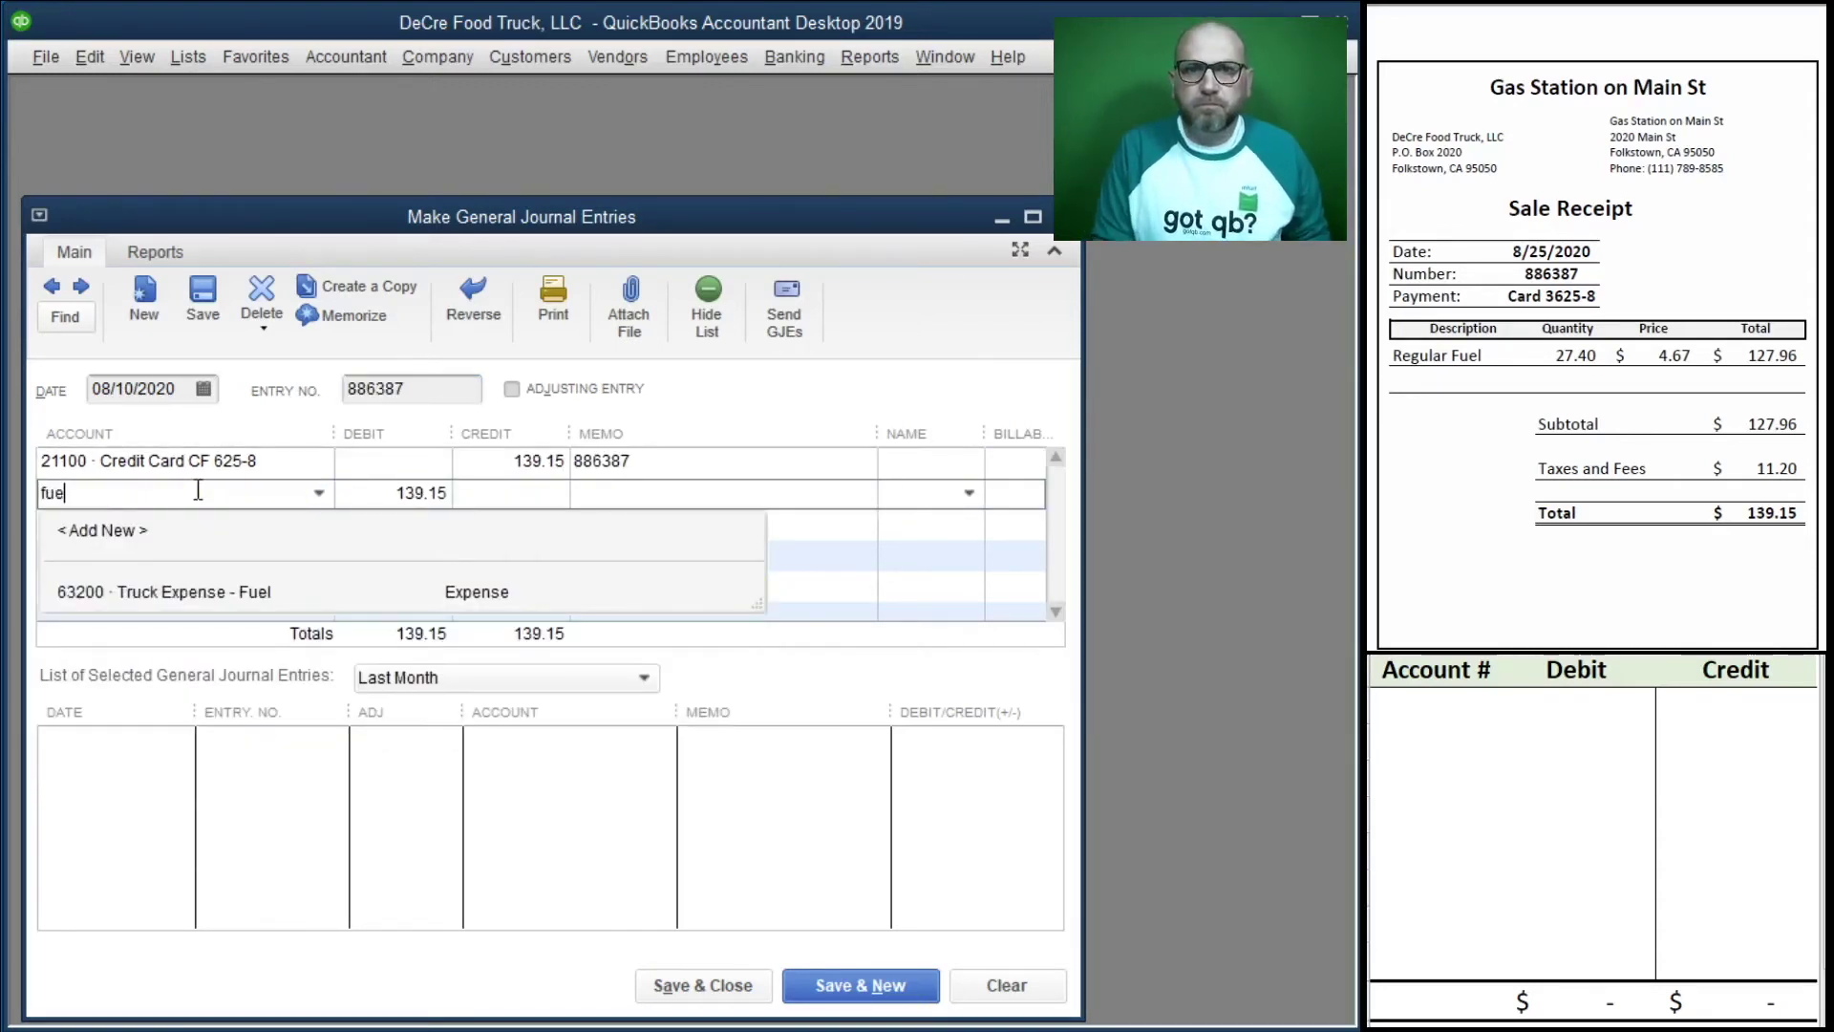
text(e)
key(Tab)
key(Tab)
key(Tab)
key(Tab)
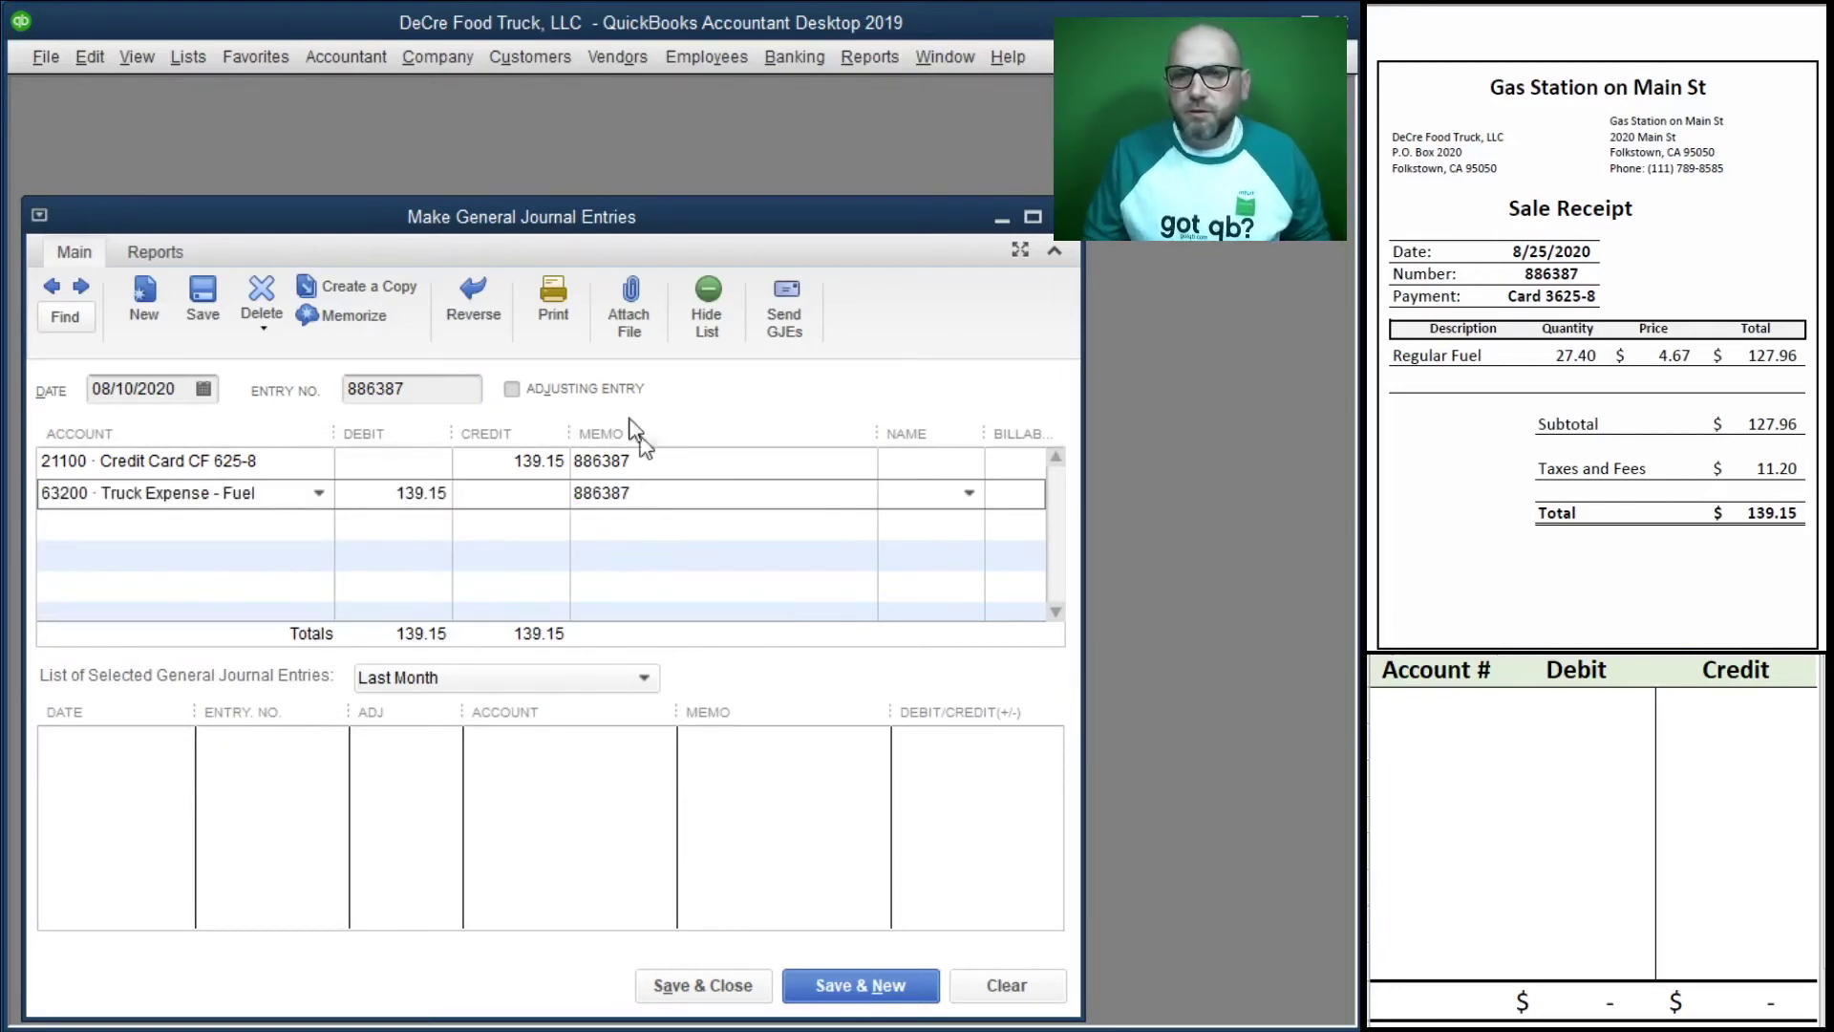
Correct the fuel entry's date to 08/25/2020 and save it to start a new entry.
double_click(125, 387)
text(25)
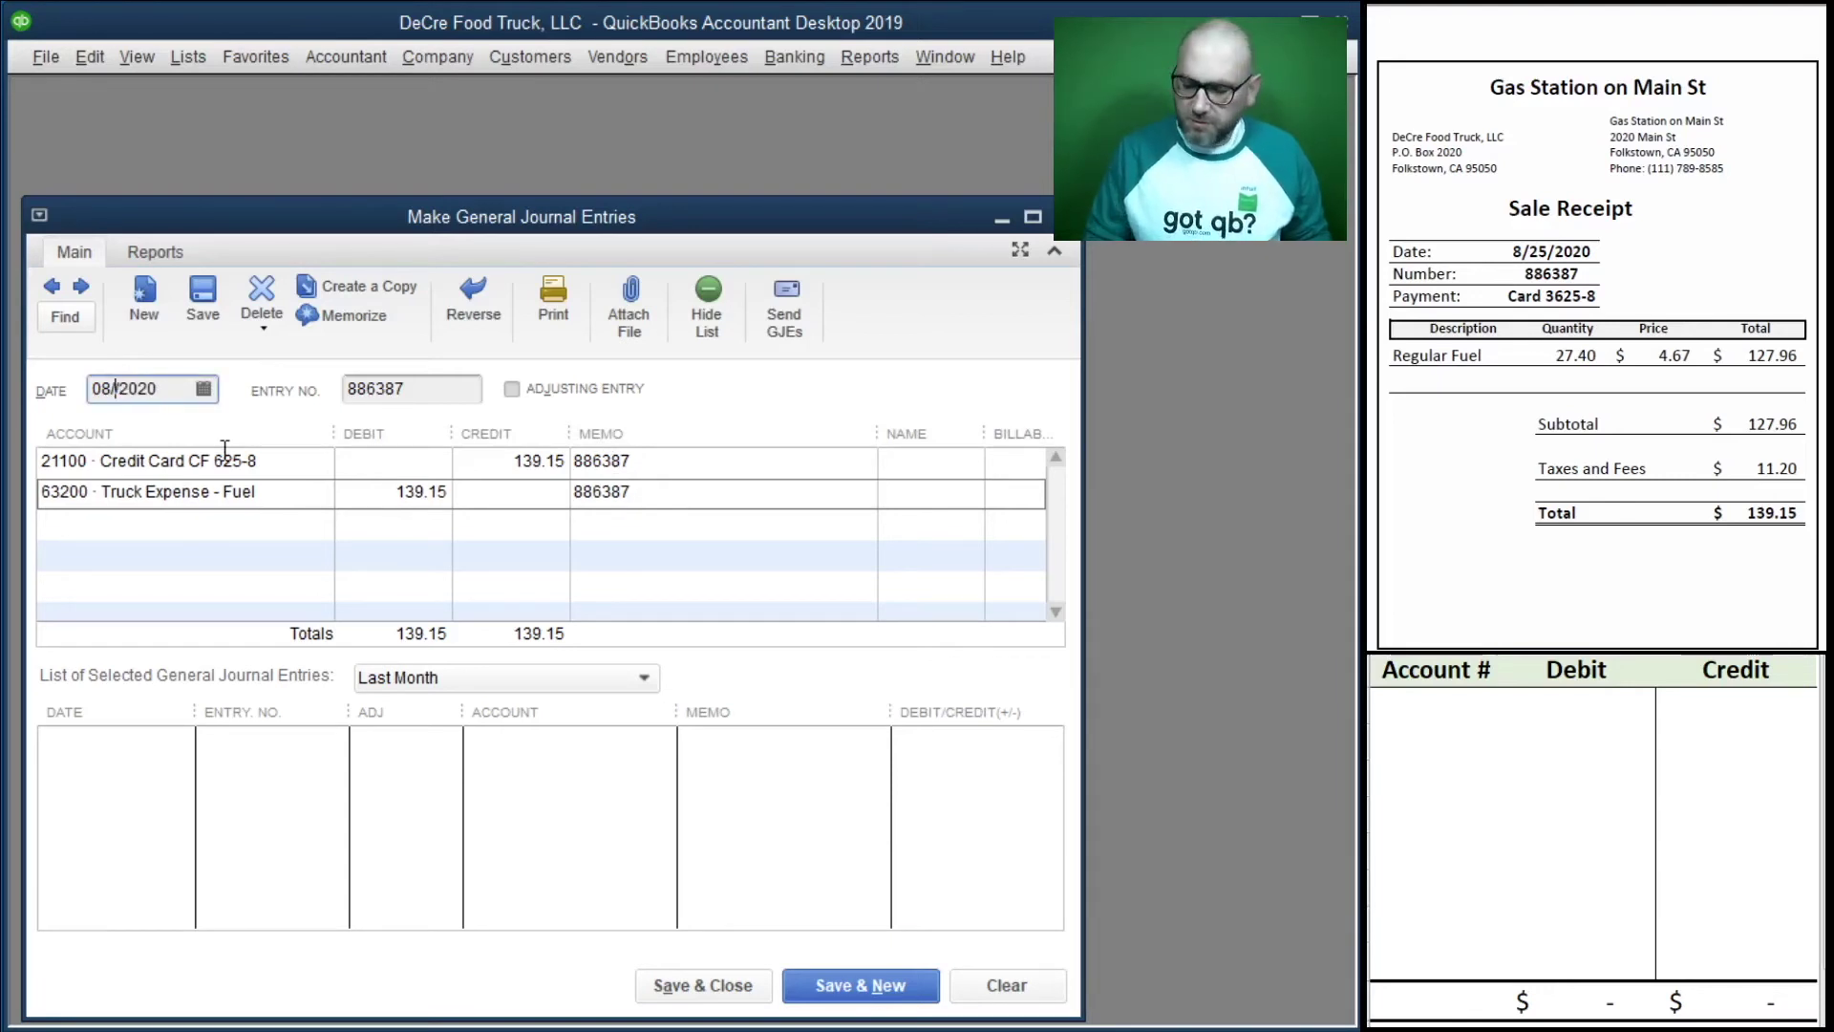
key(Tab)
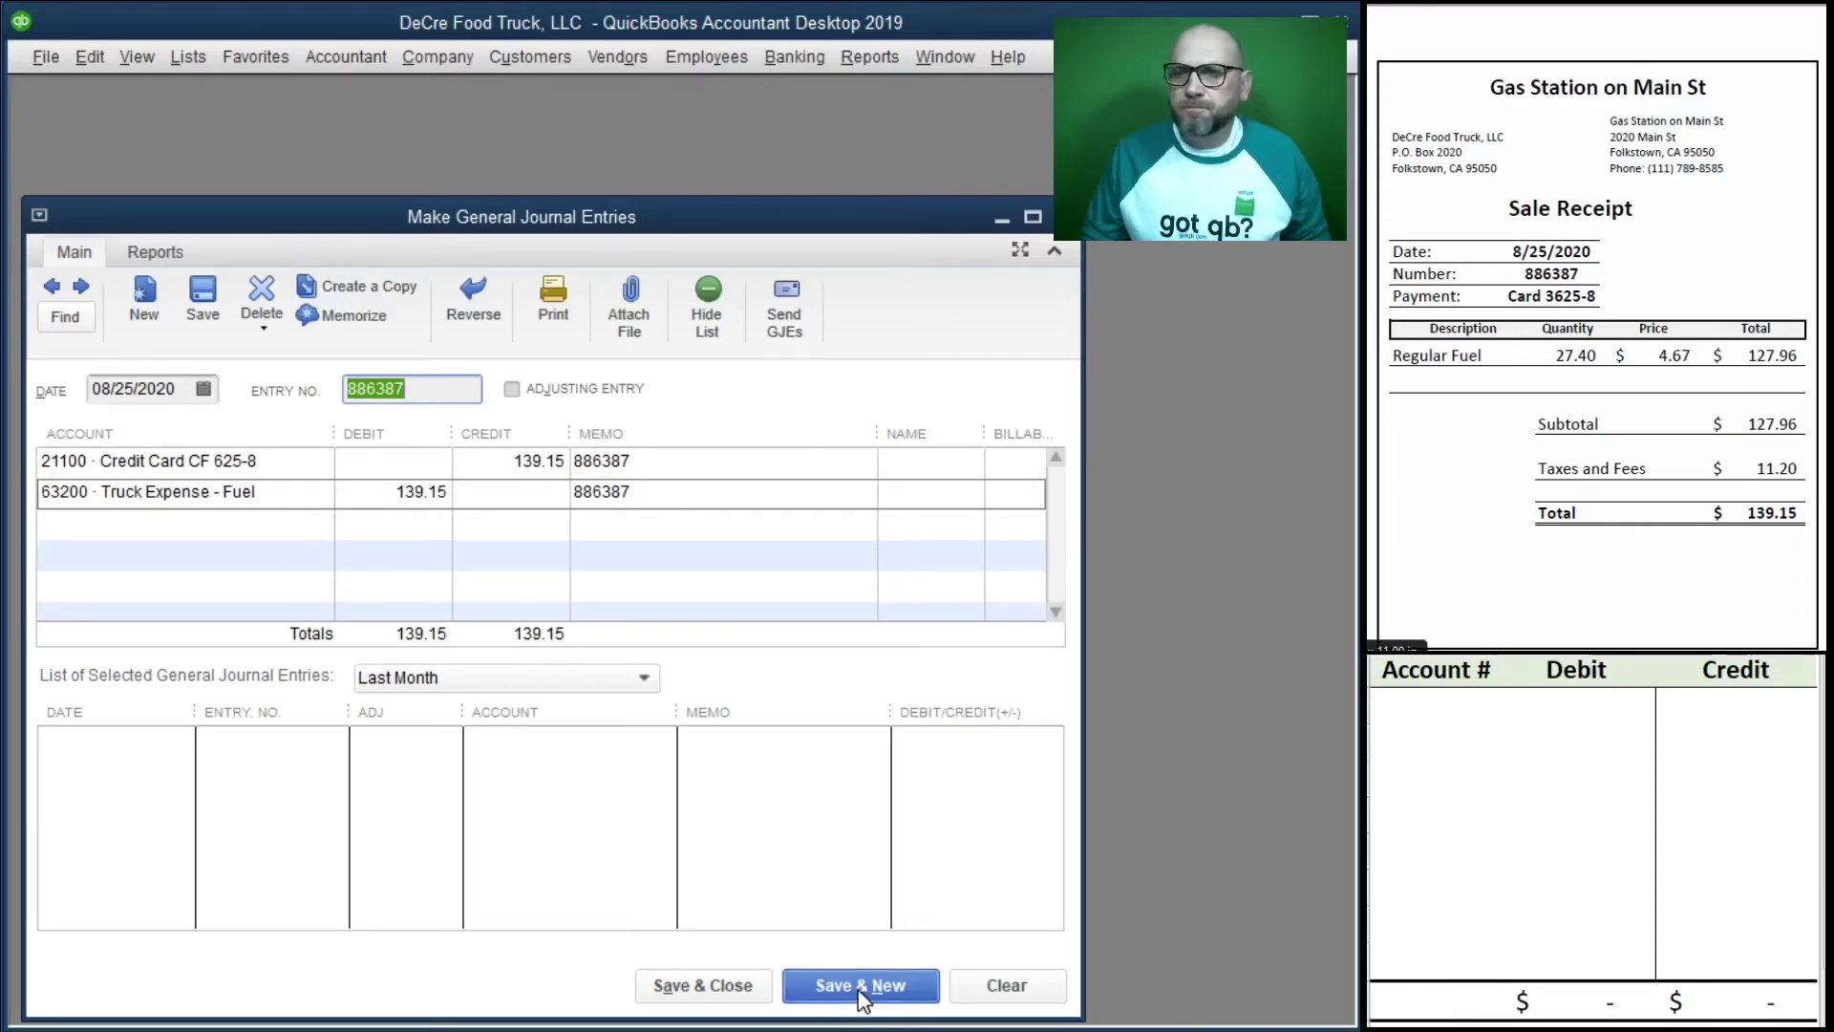
click(860, 993)
For the Mobile Service Provider statement, date the entry 08/15/2020 and use the statement's account number, without its second hyphen, as the entry number.
scroll(1624, 382, down, 5)
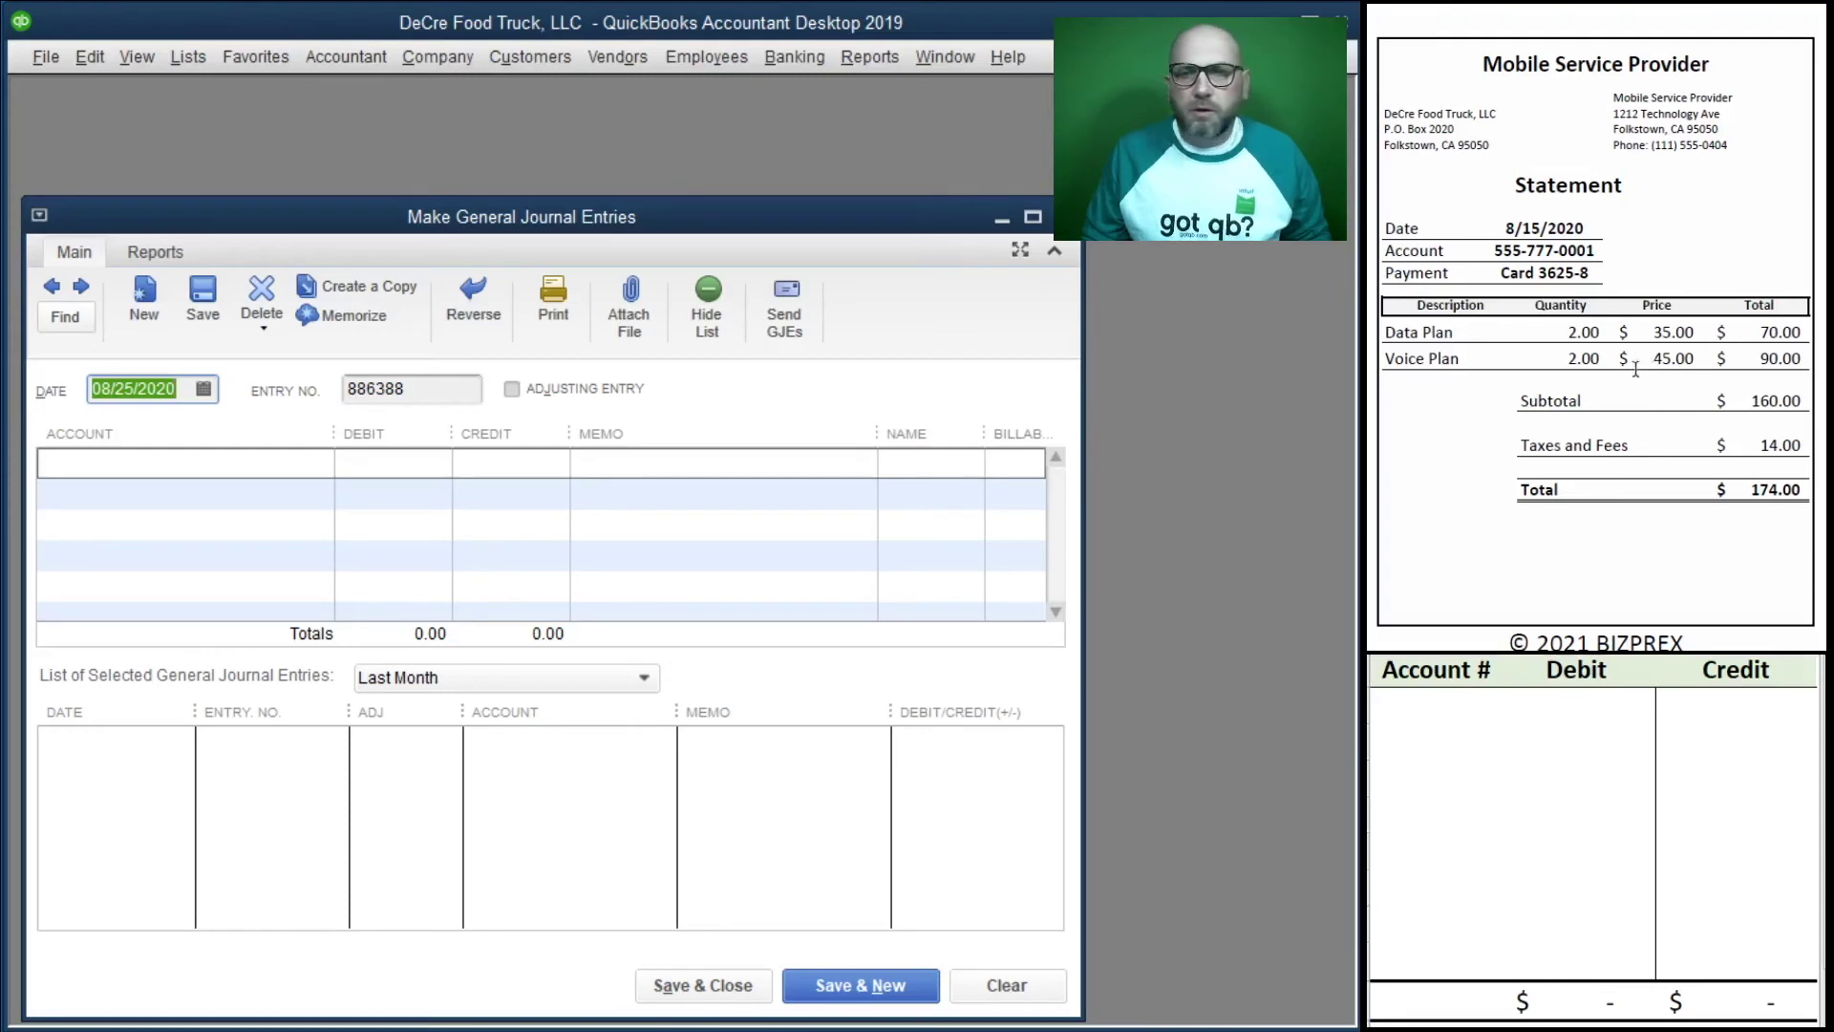
scroll(1625, 366, down, 1)
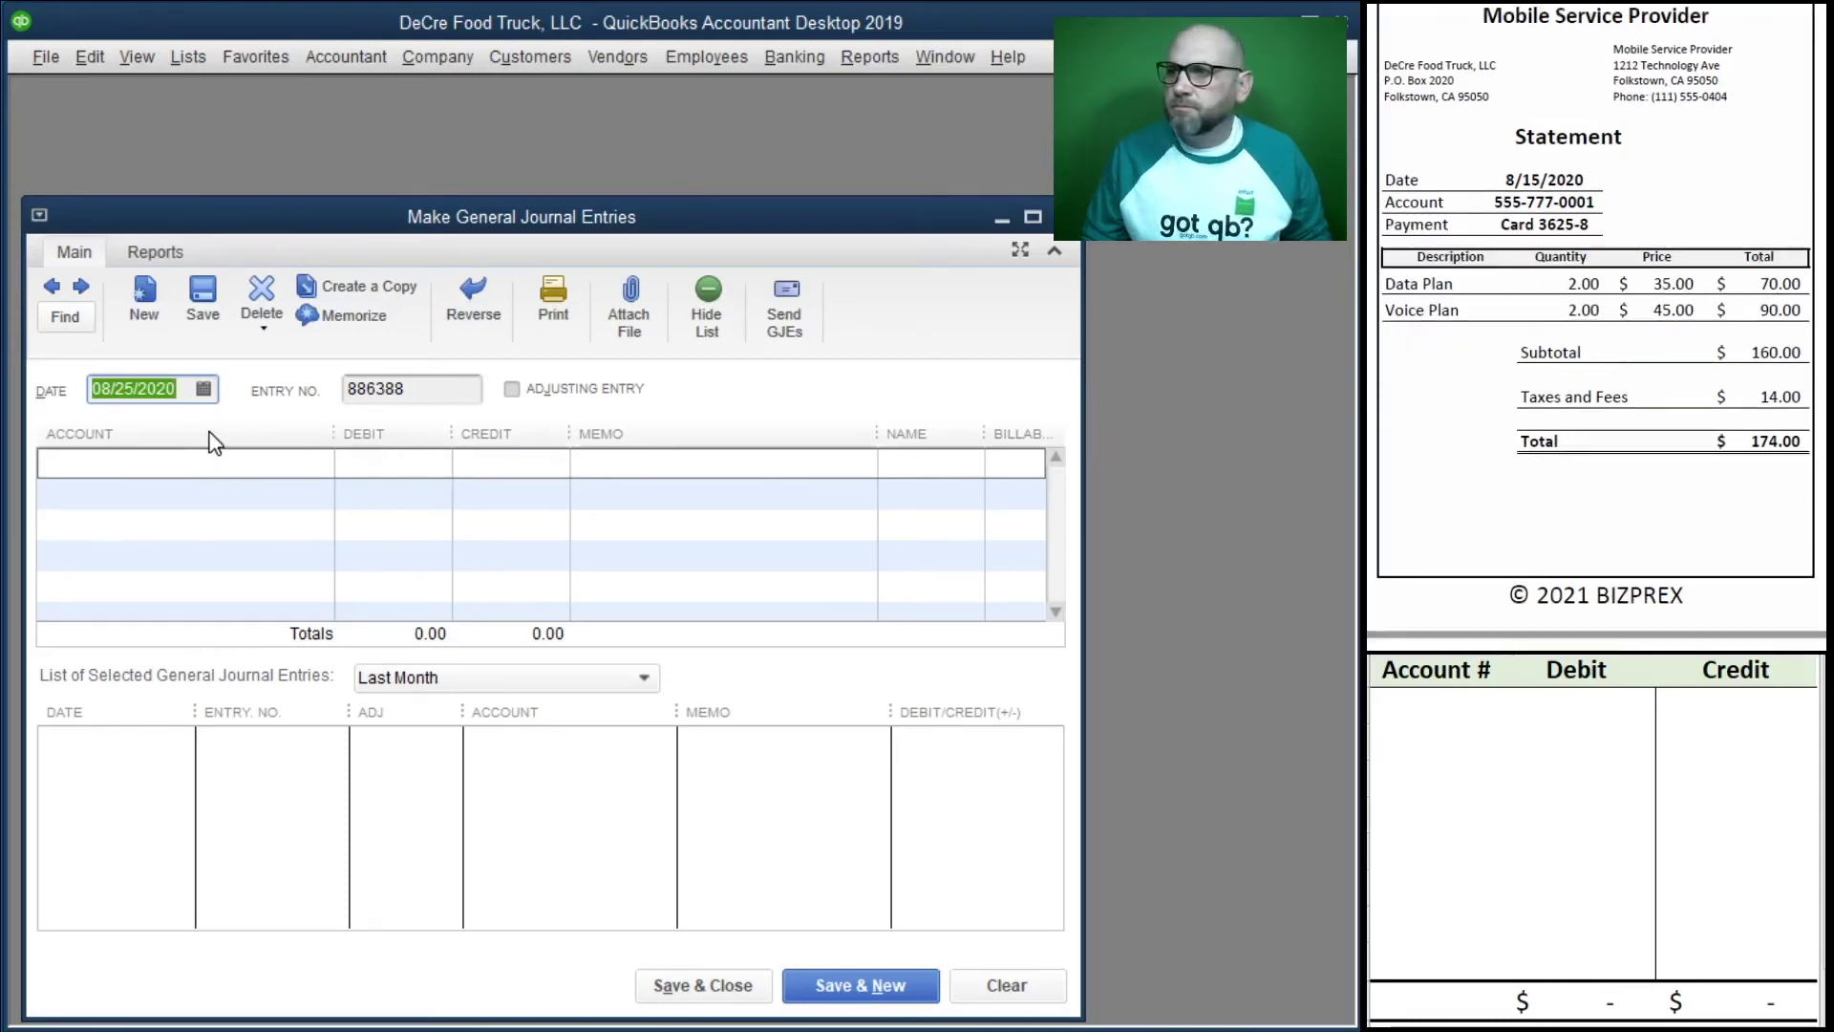
text(8/15/2020)
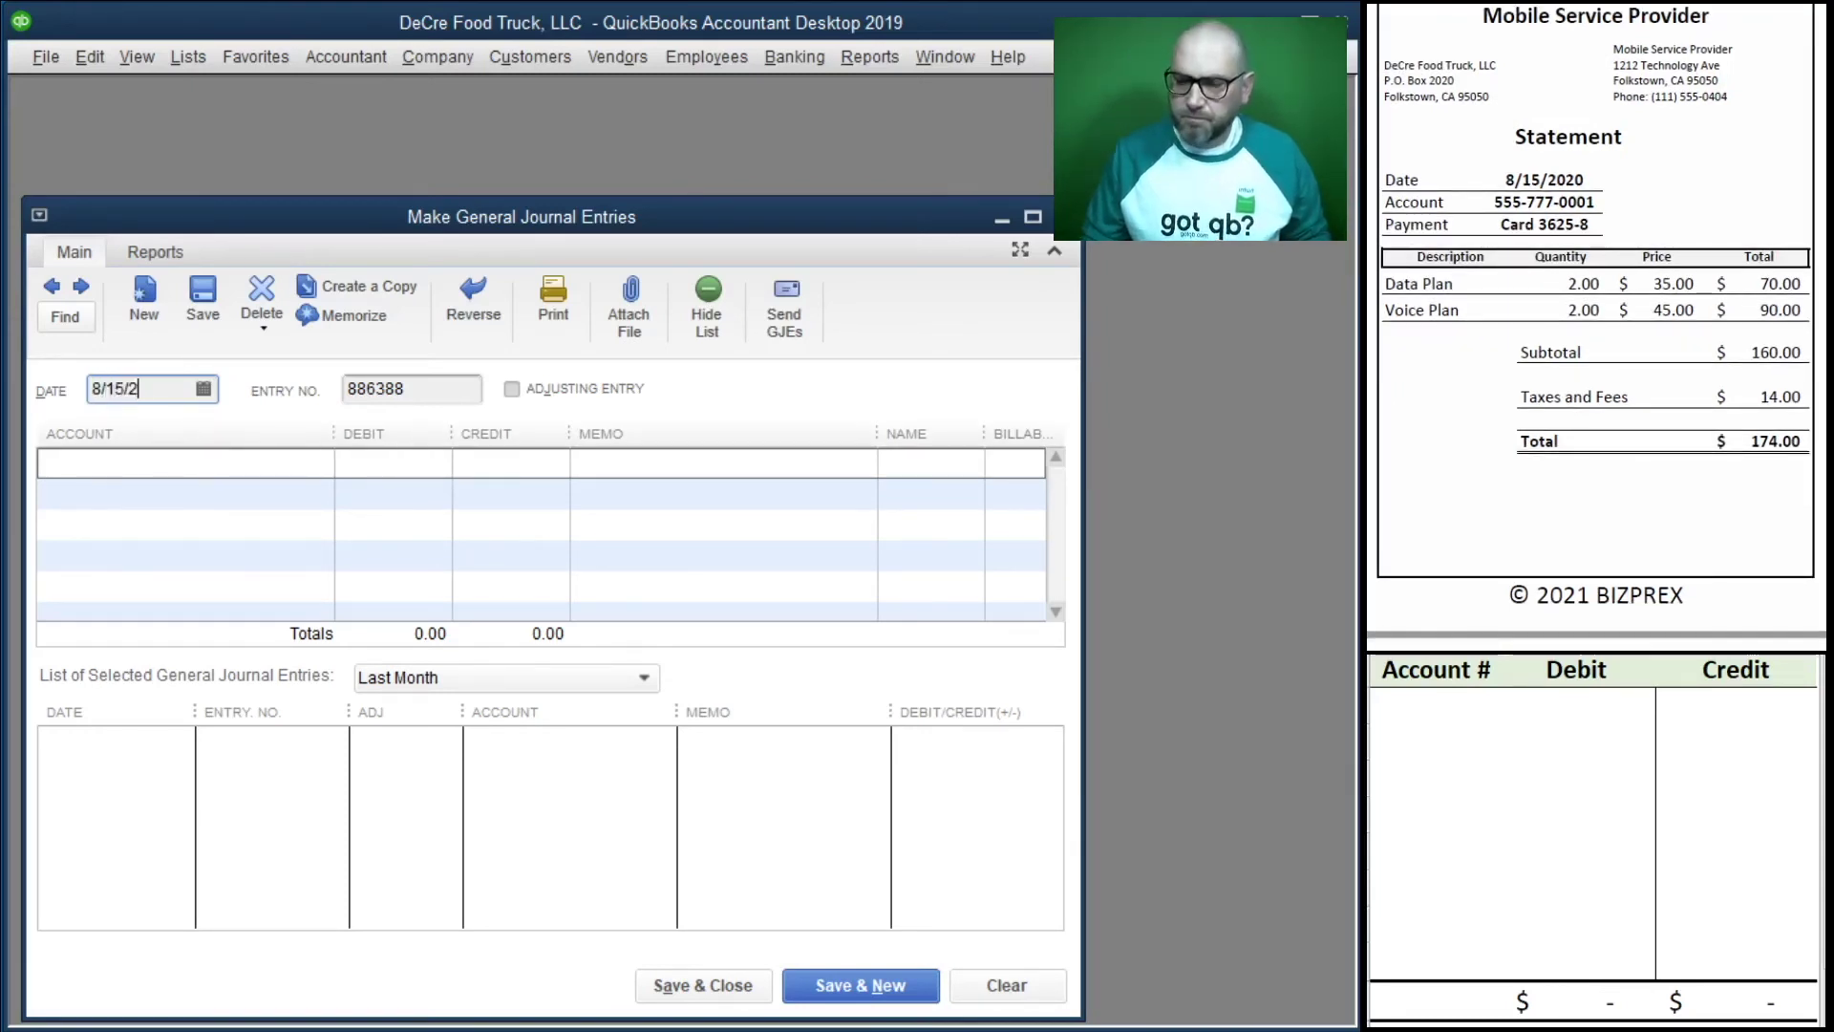
key(Tab)
text(555-777)
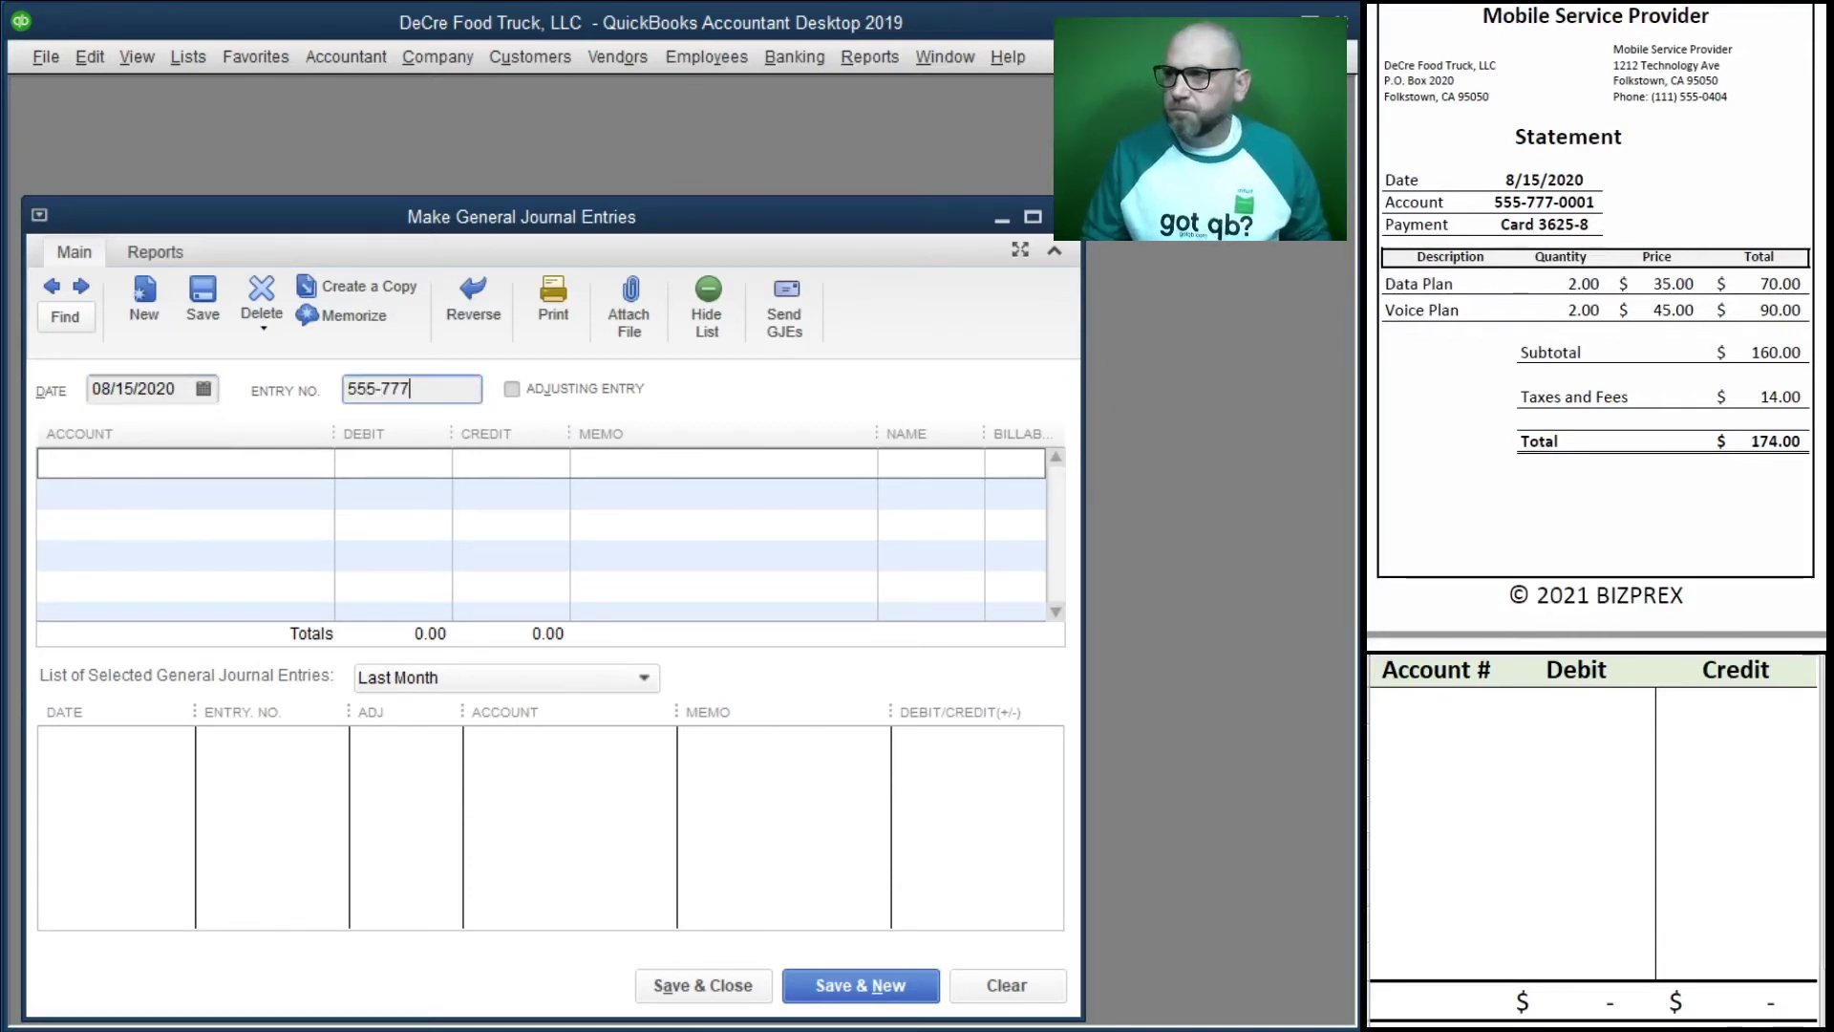
text(-000)
click(413, 388)
key(BackSpace)
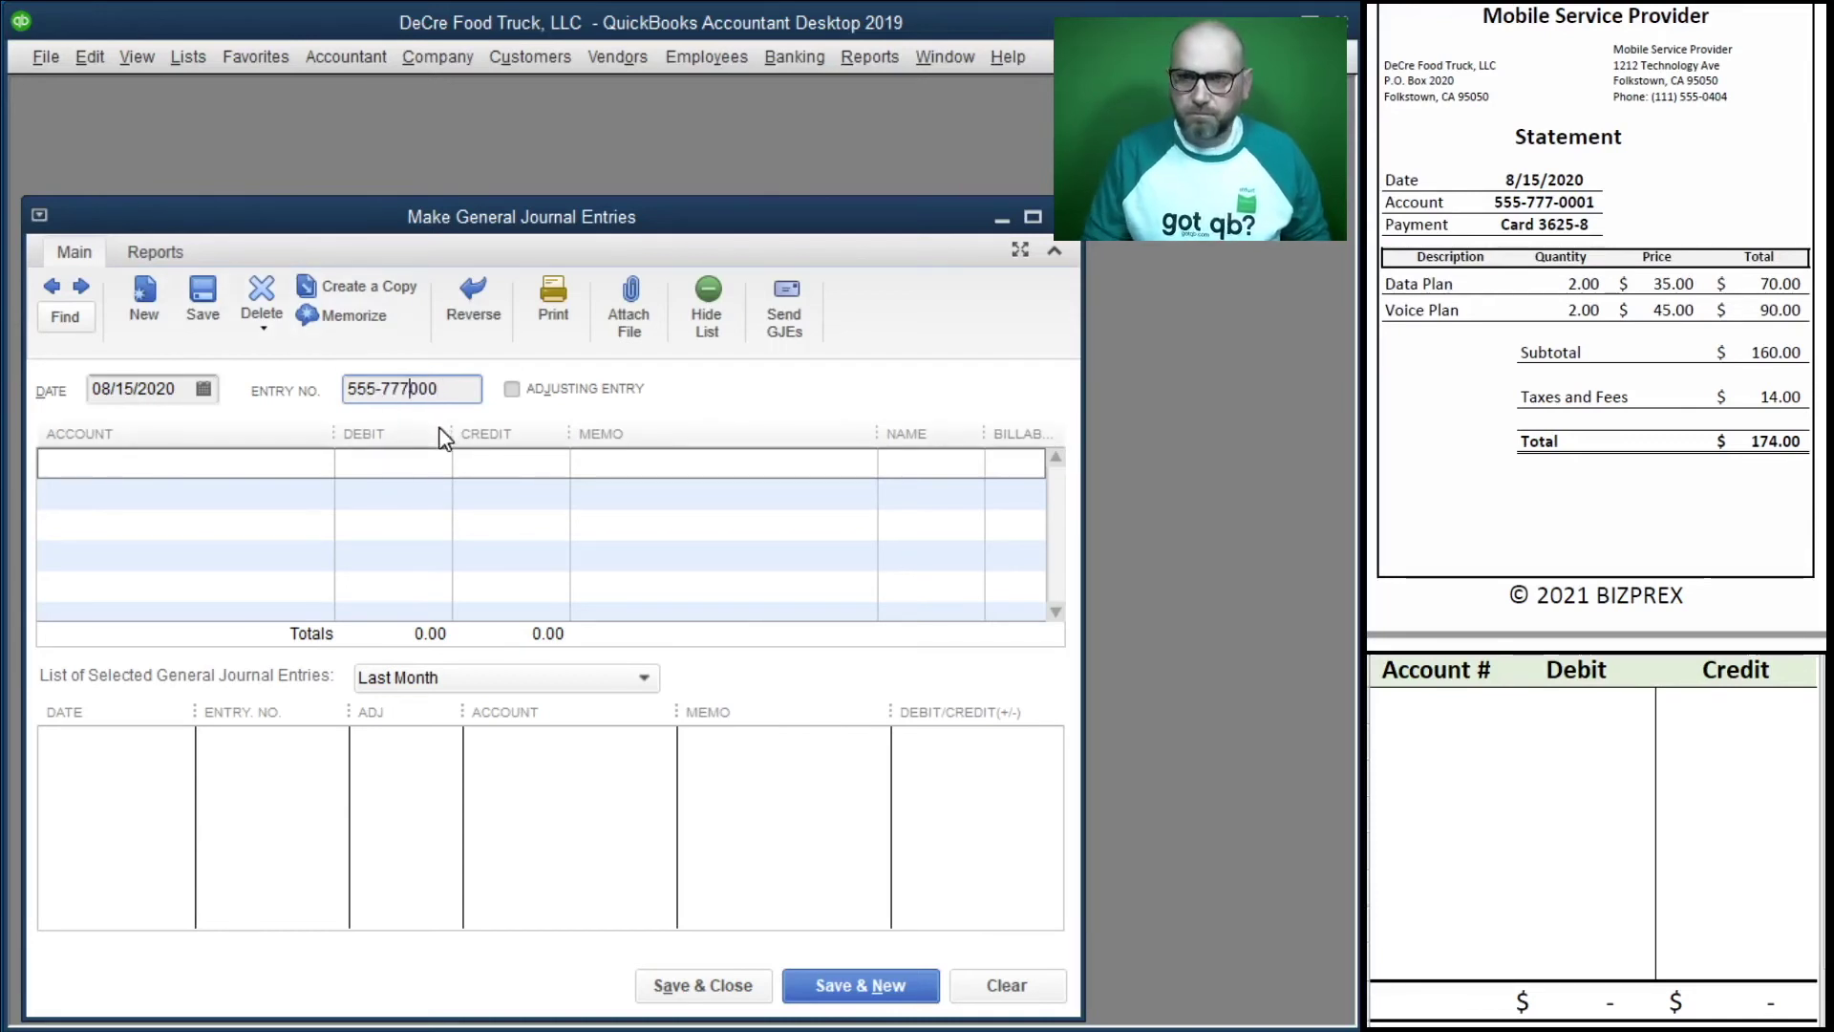
click(460, 396)
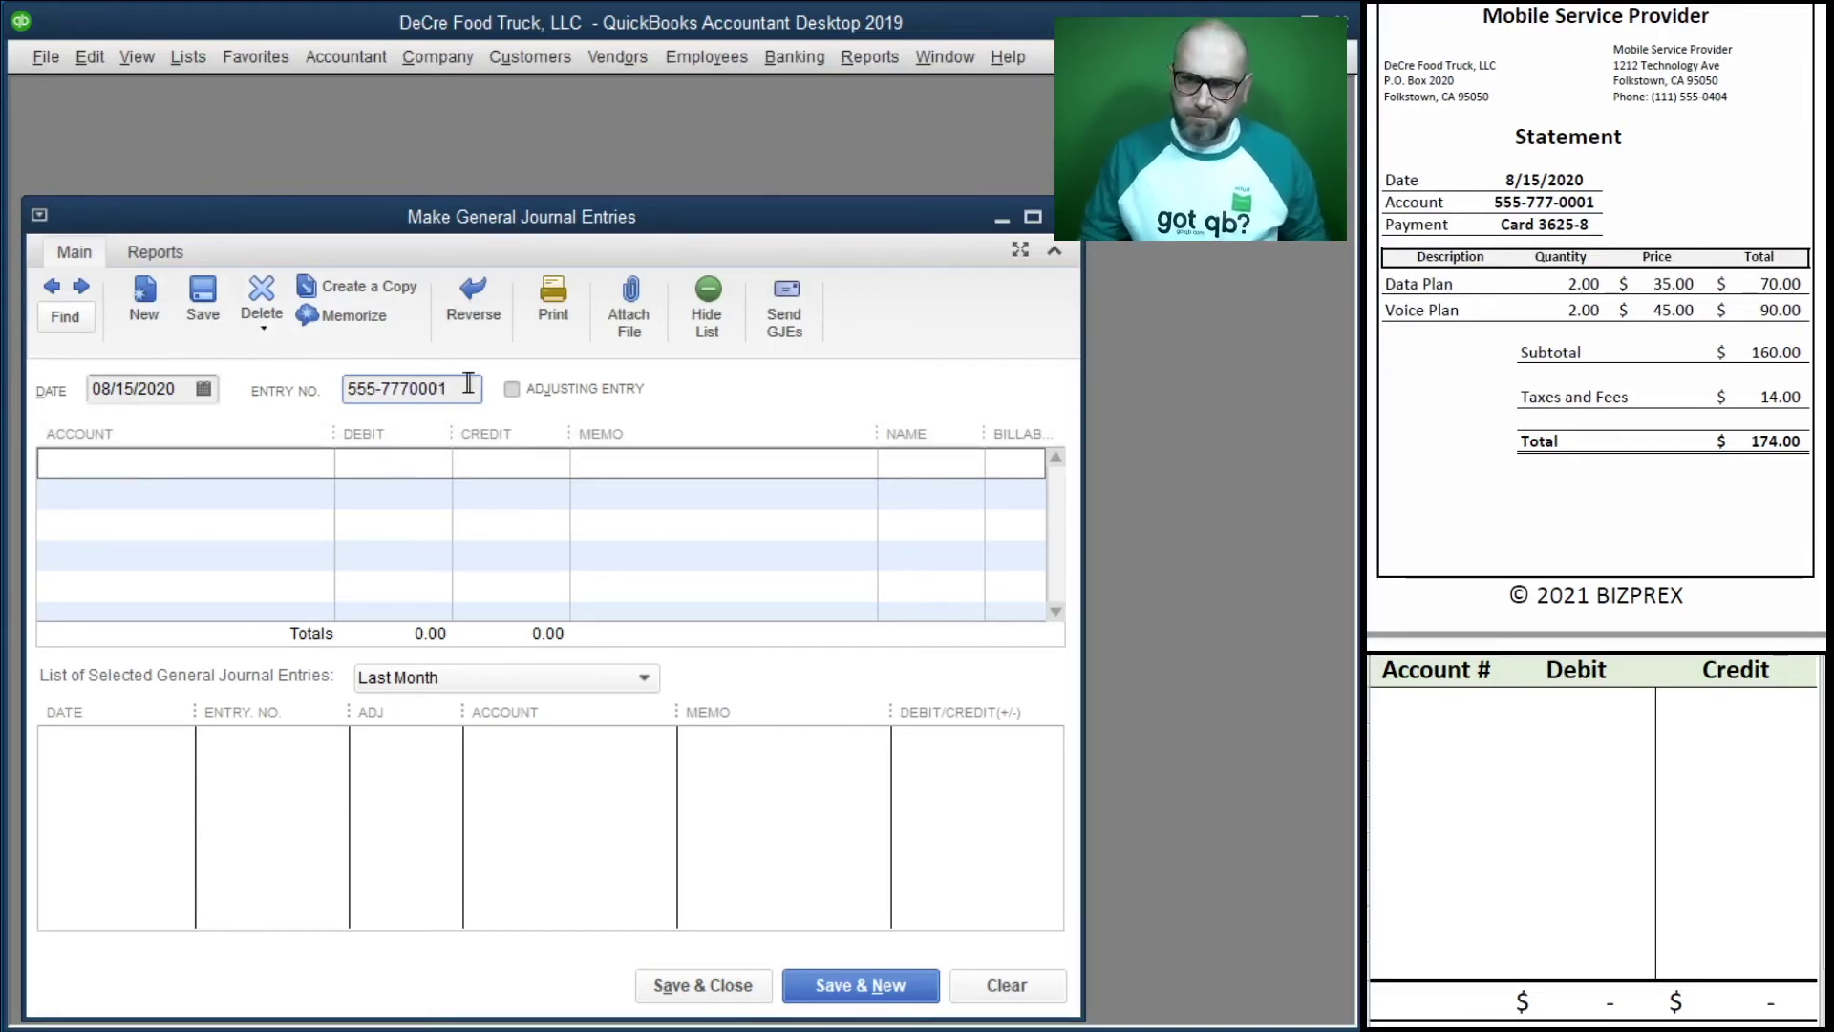
On the first line, credit the 21100 Credit Card account 174 and copy the entry number into the memo.
double_click(460, 391)
click(643, 456)
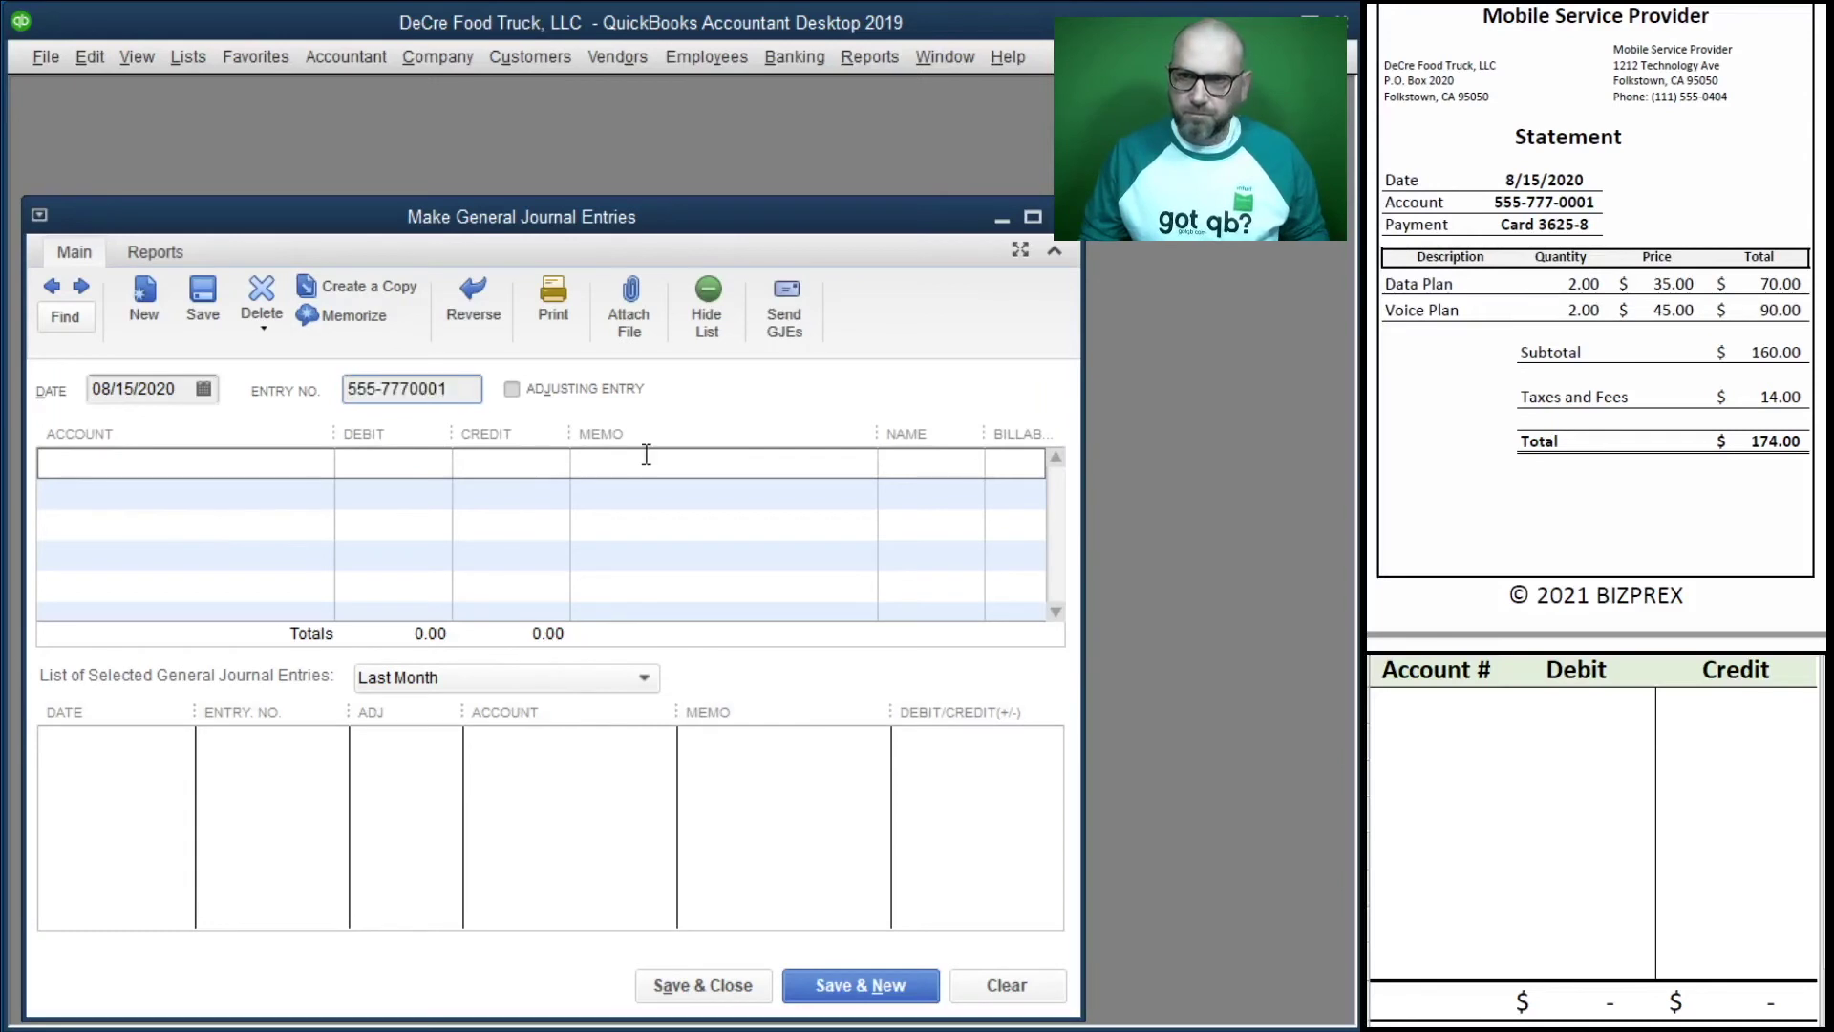
key(ctrl+v)
click(139, 471)
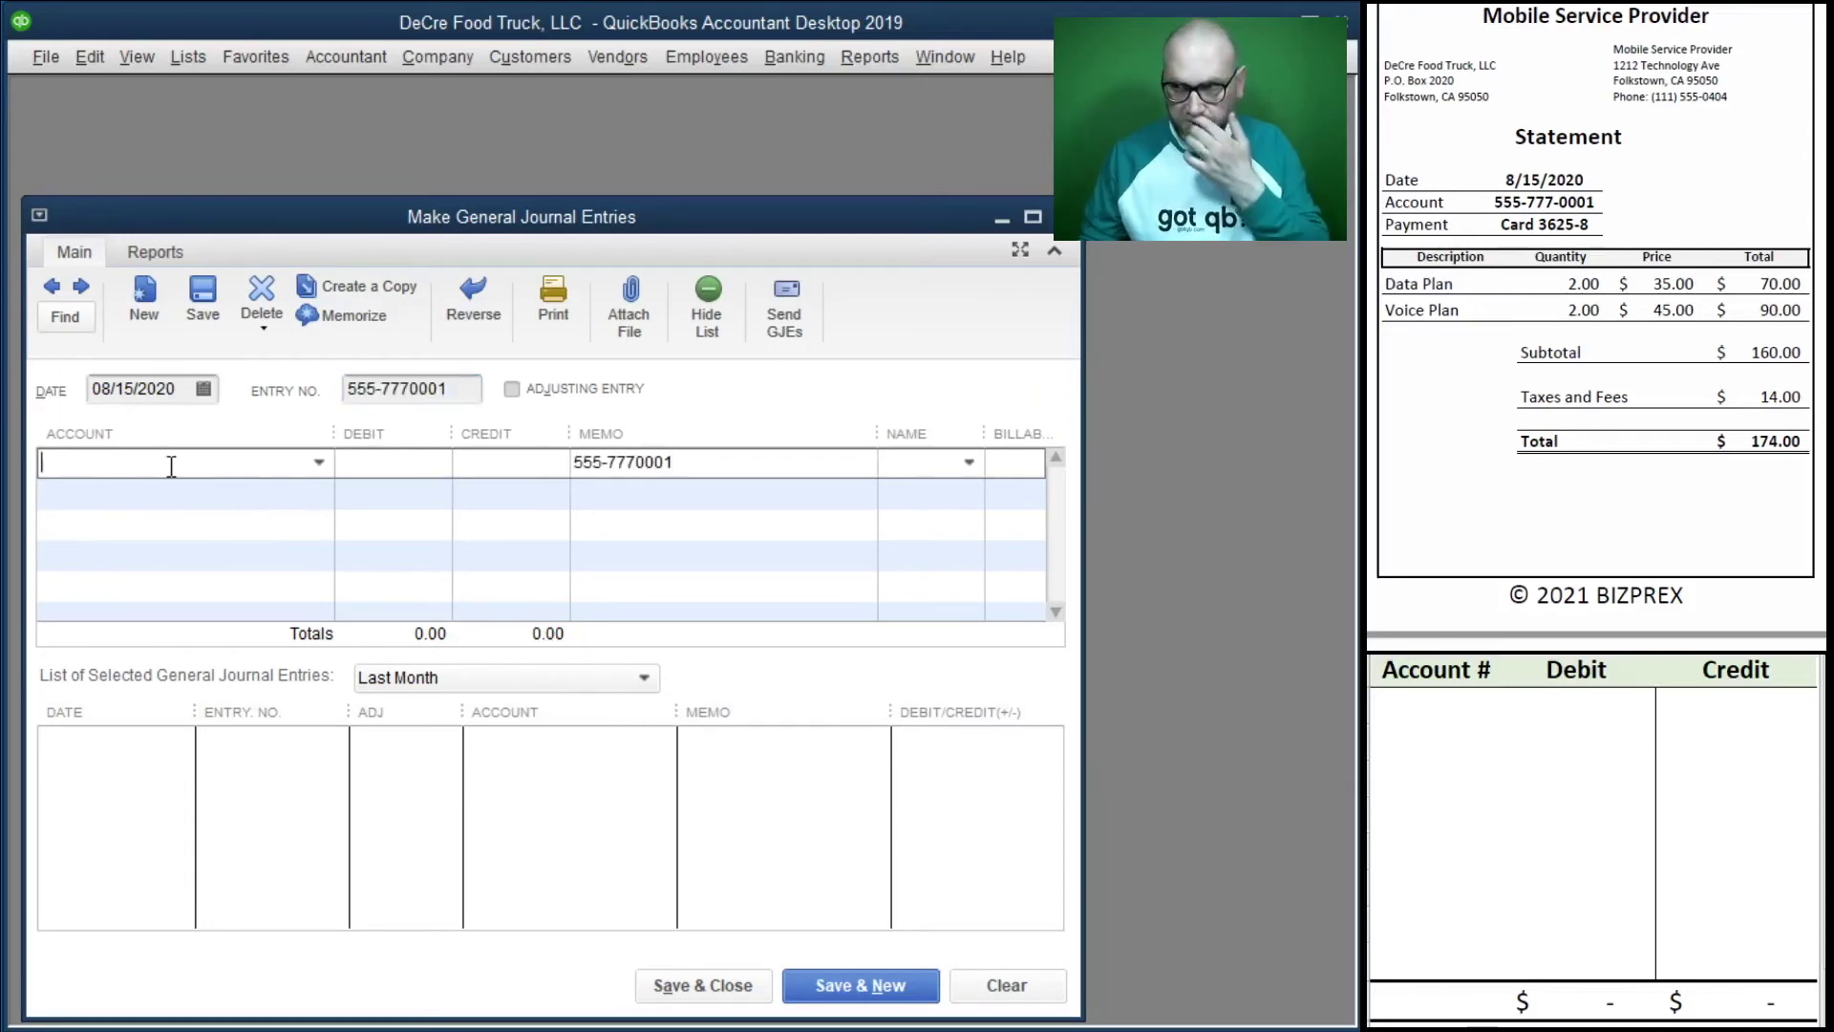
click(320, 462)
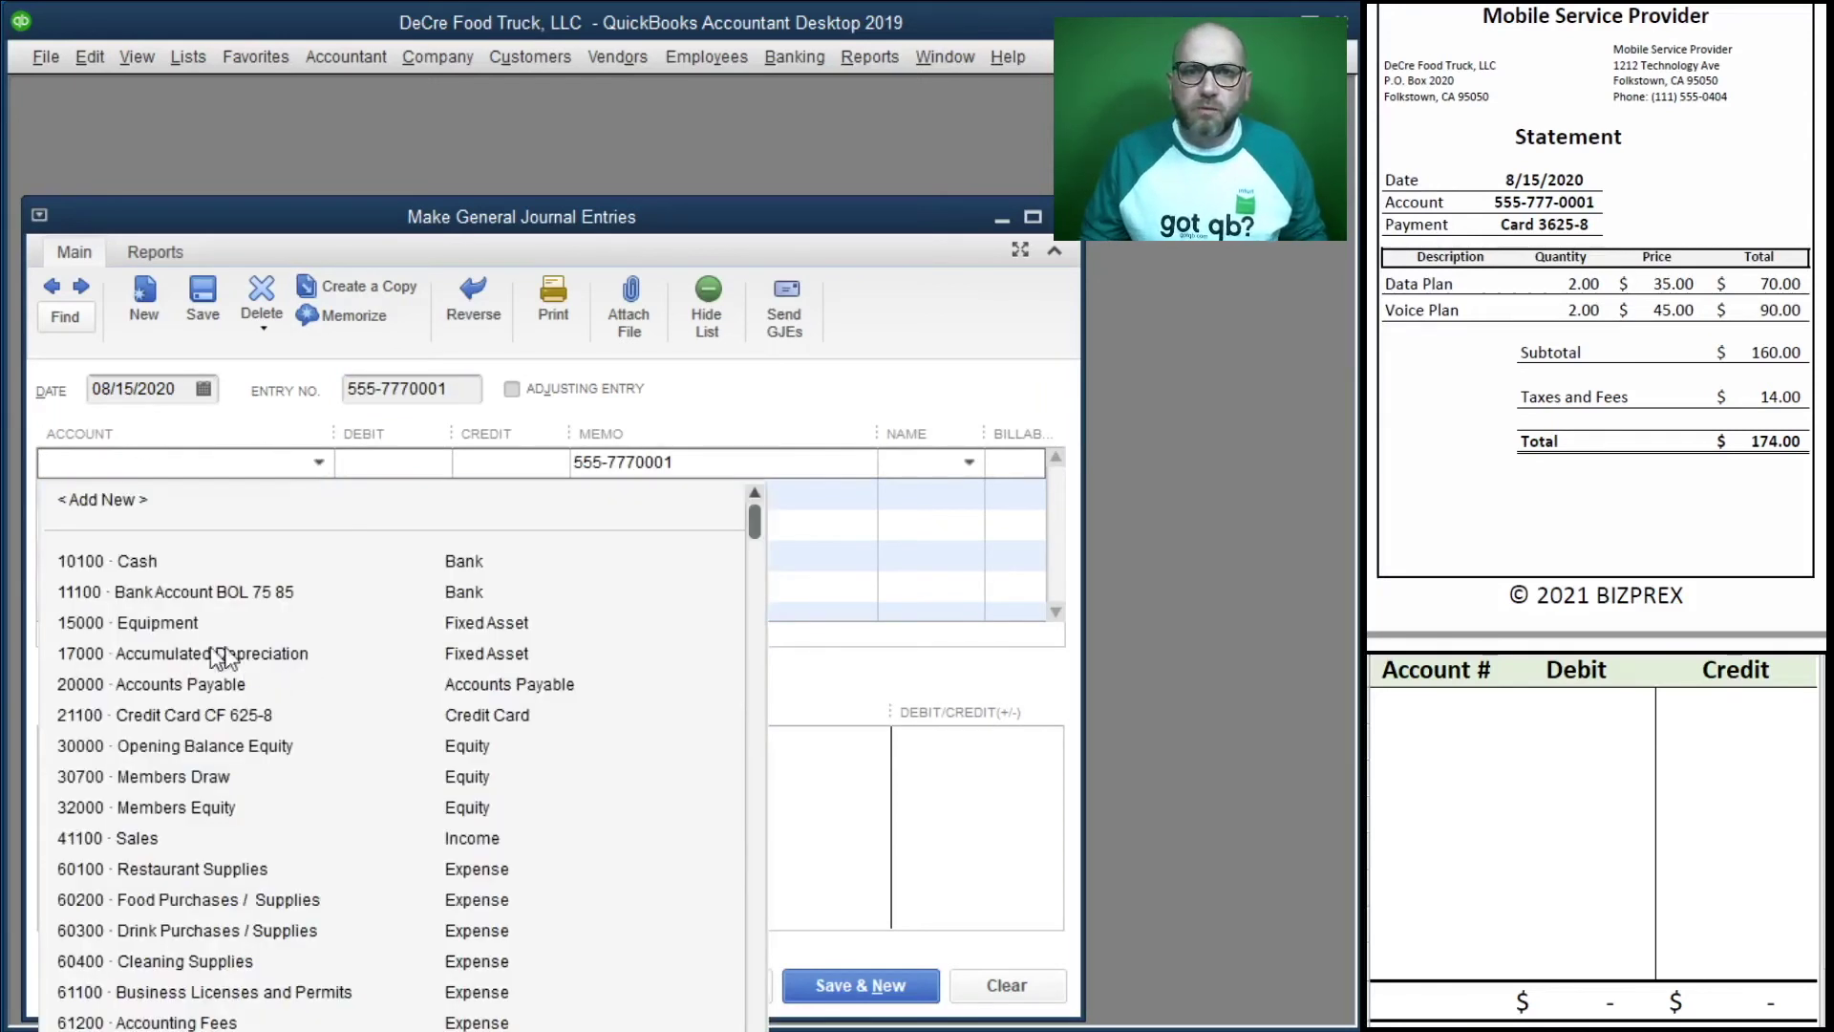
click(285, 712)
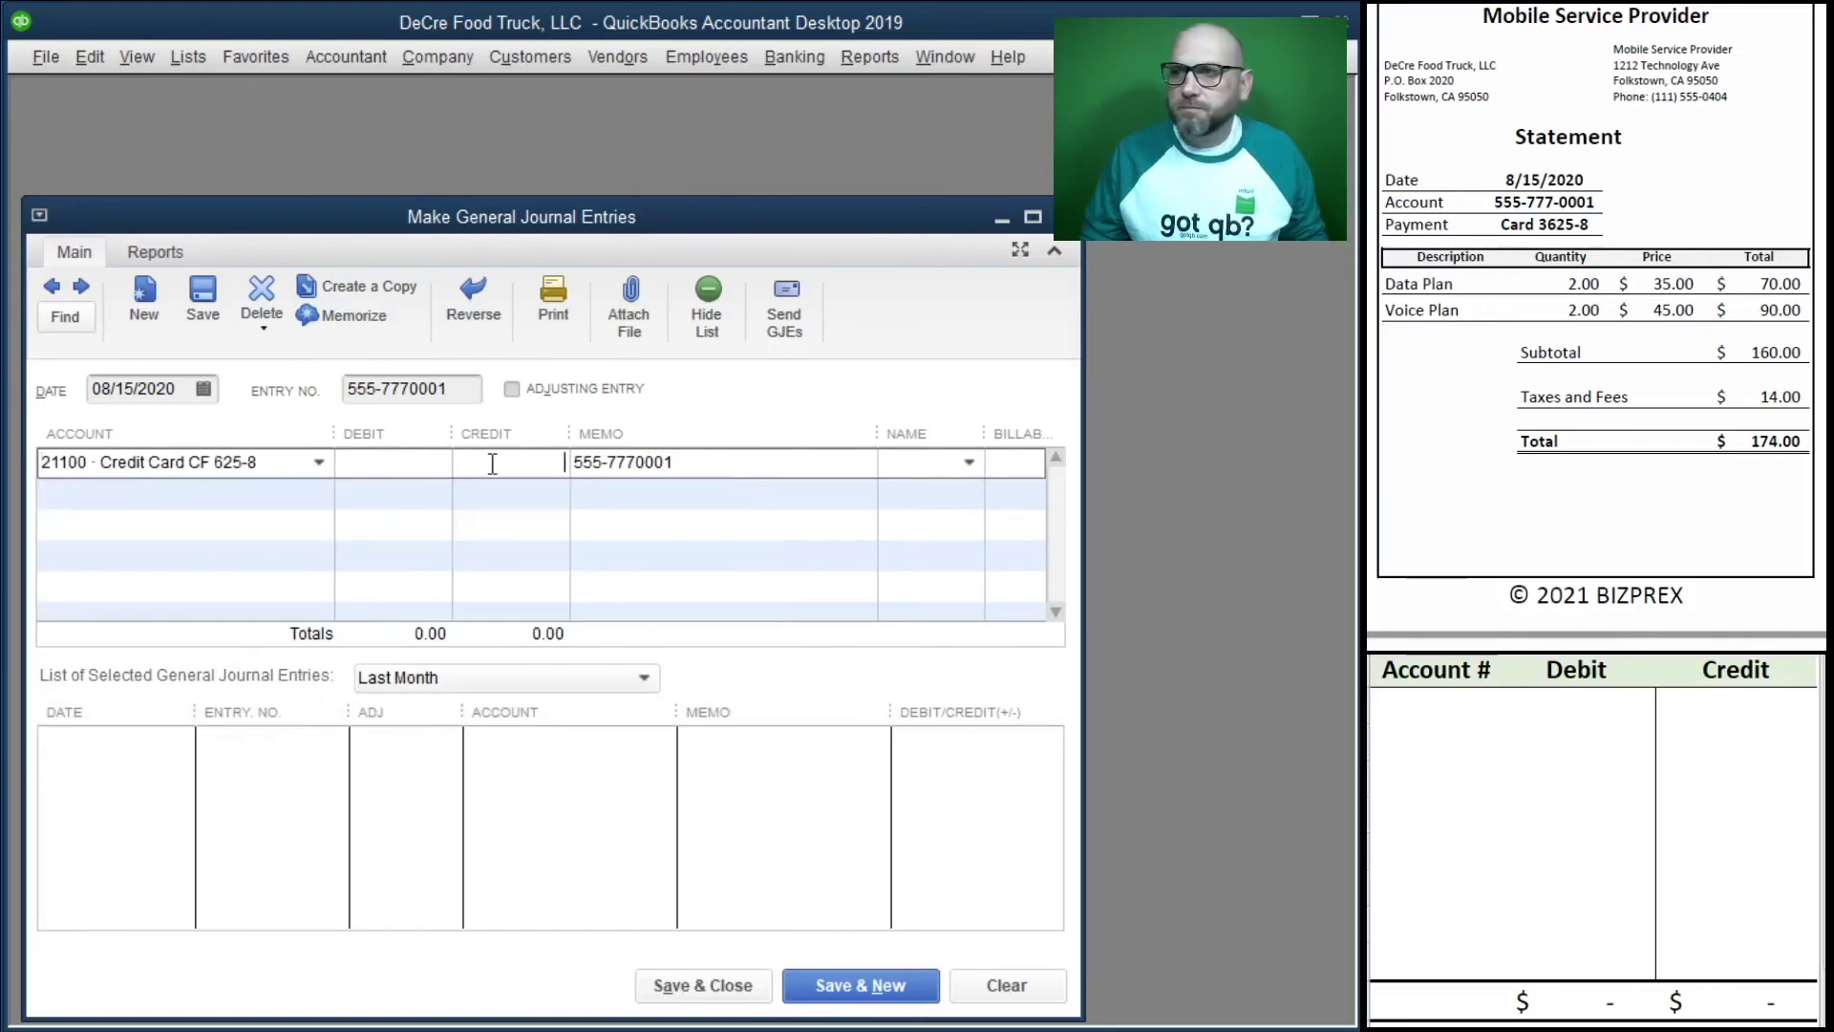
text(174)
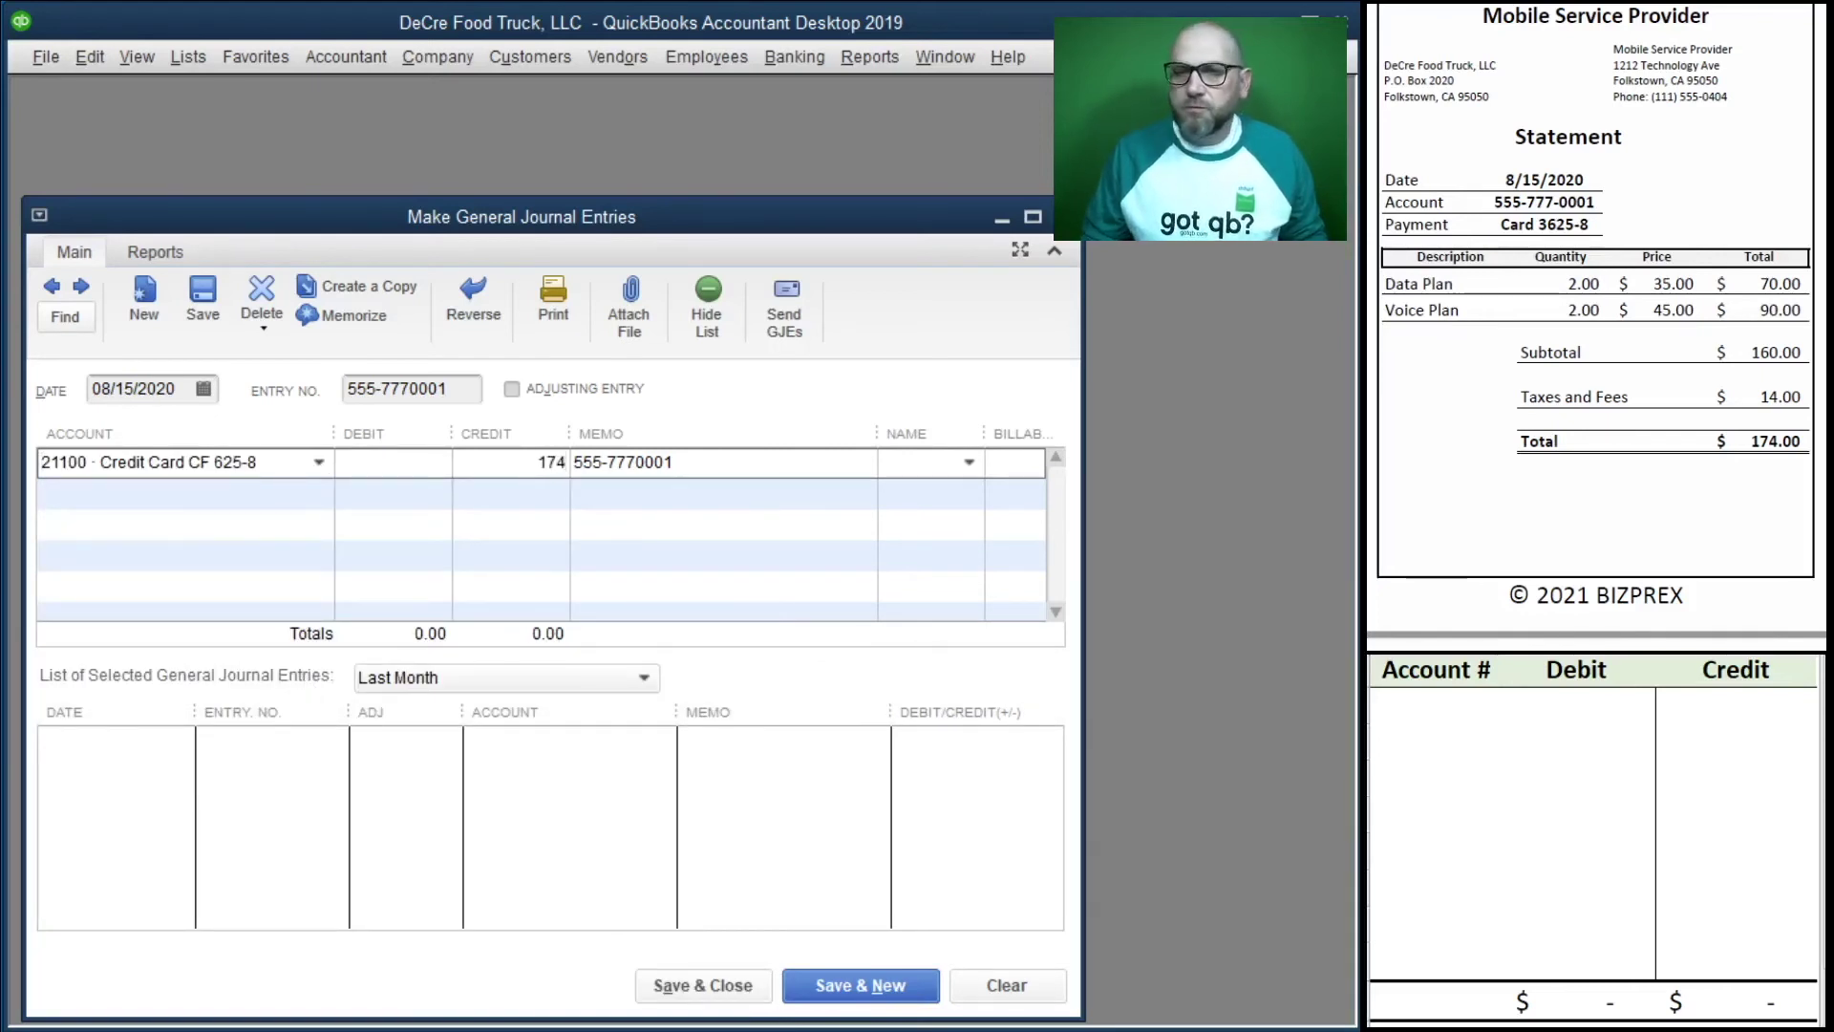
Assign the balancing 174.00 debit to 62600 Telephone Expense, and save the entry to start a new one.
click(312, 495)
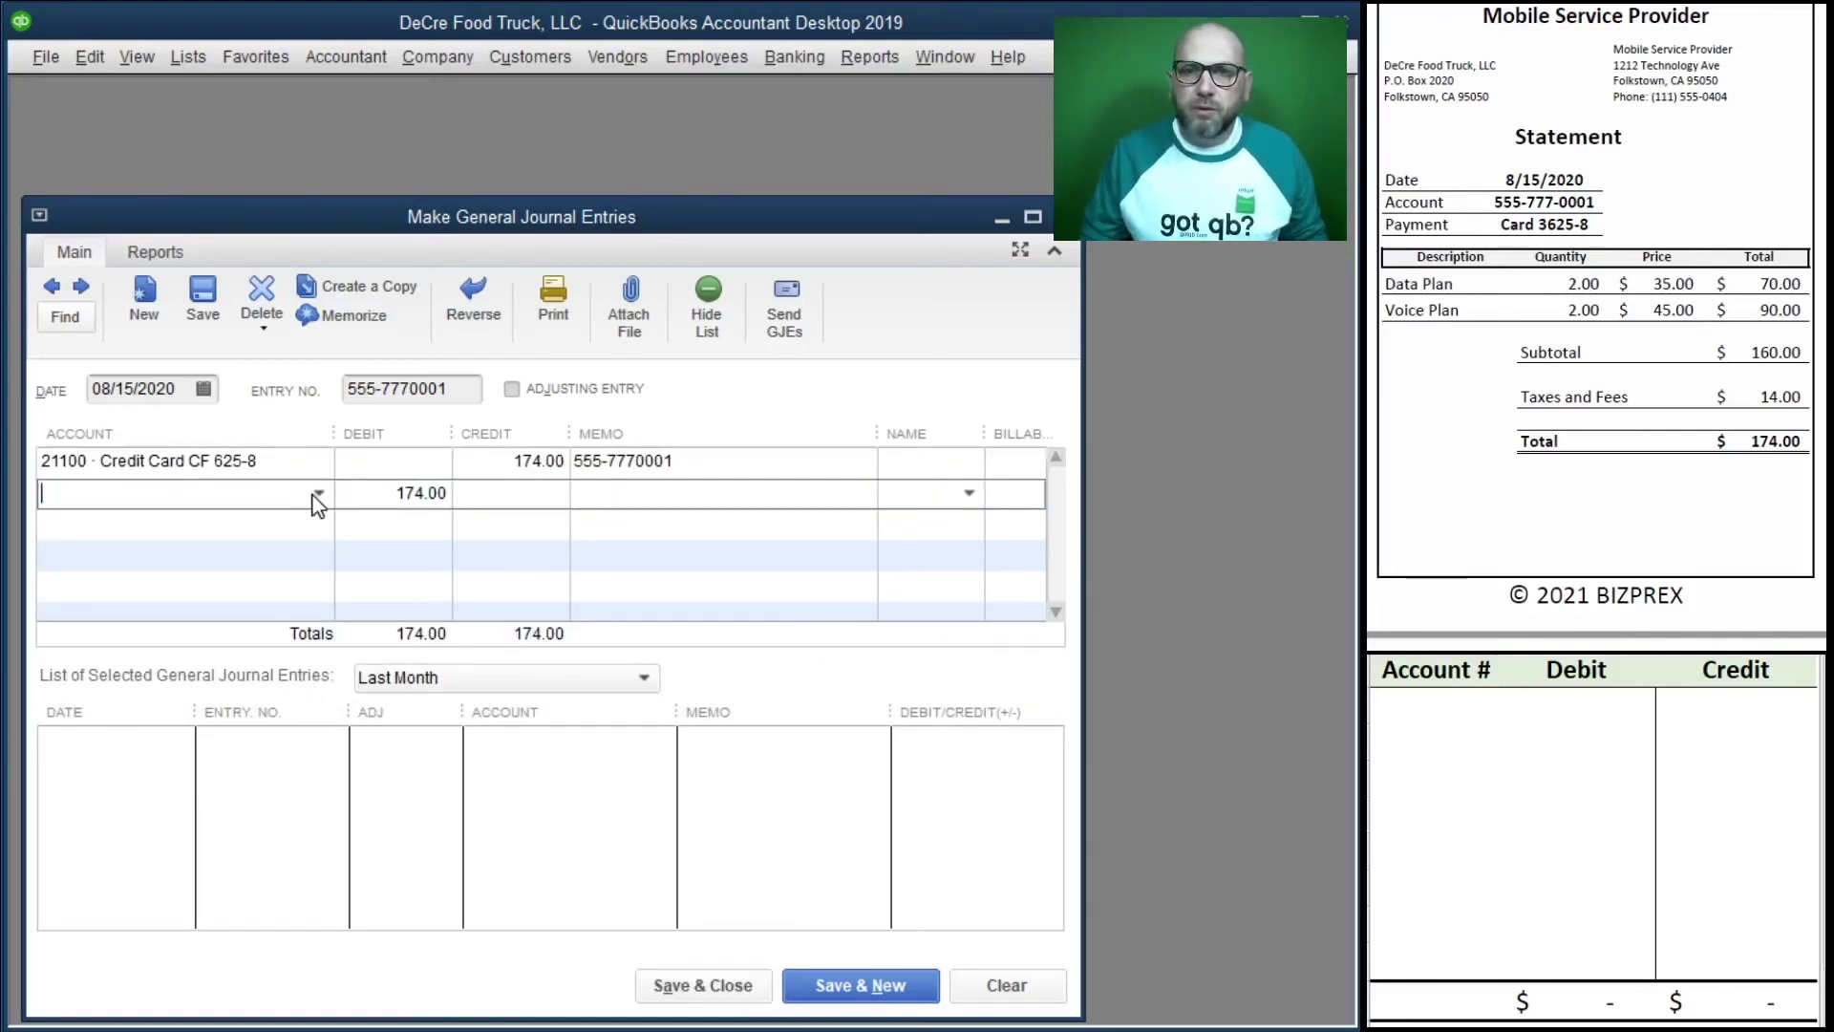
text(Te)
key(Tab)
key(Tab)
key(Tab)
key(Tab)
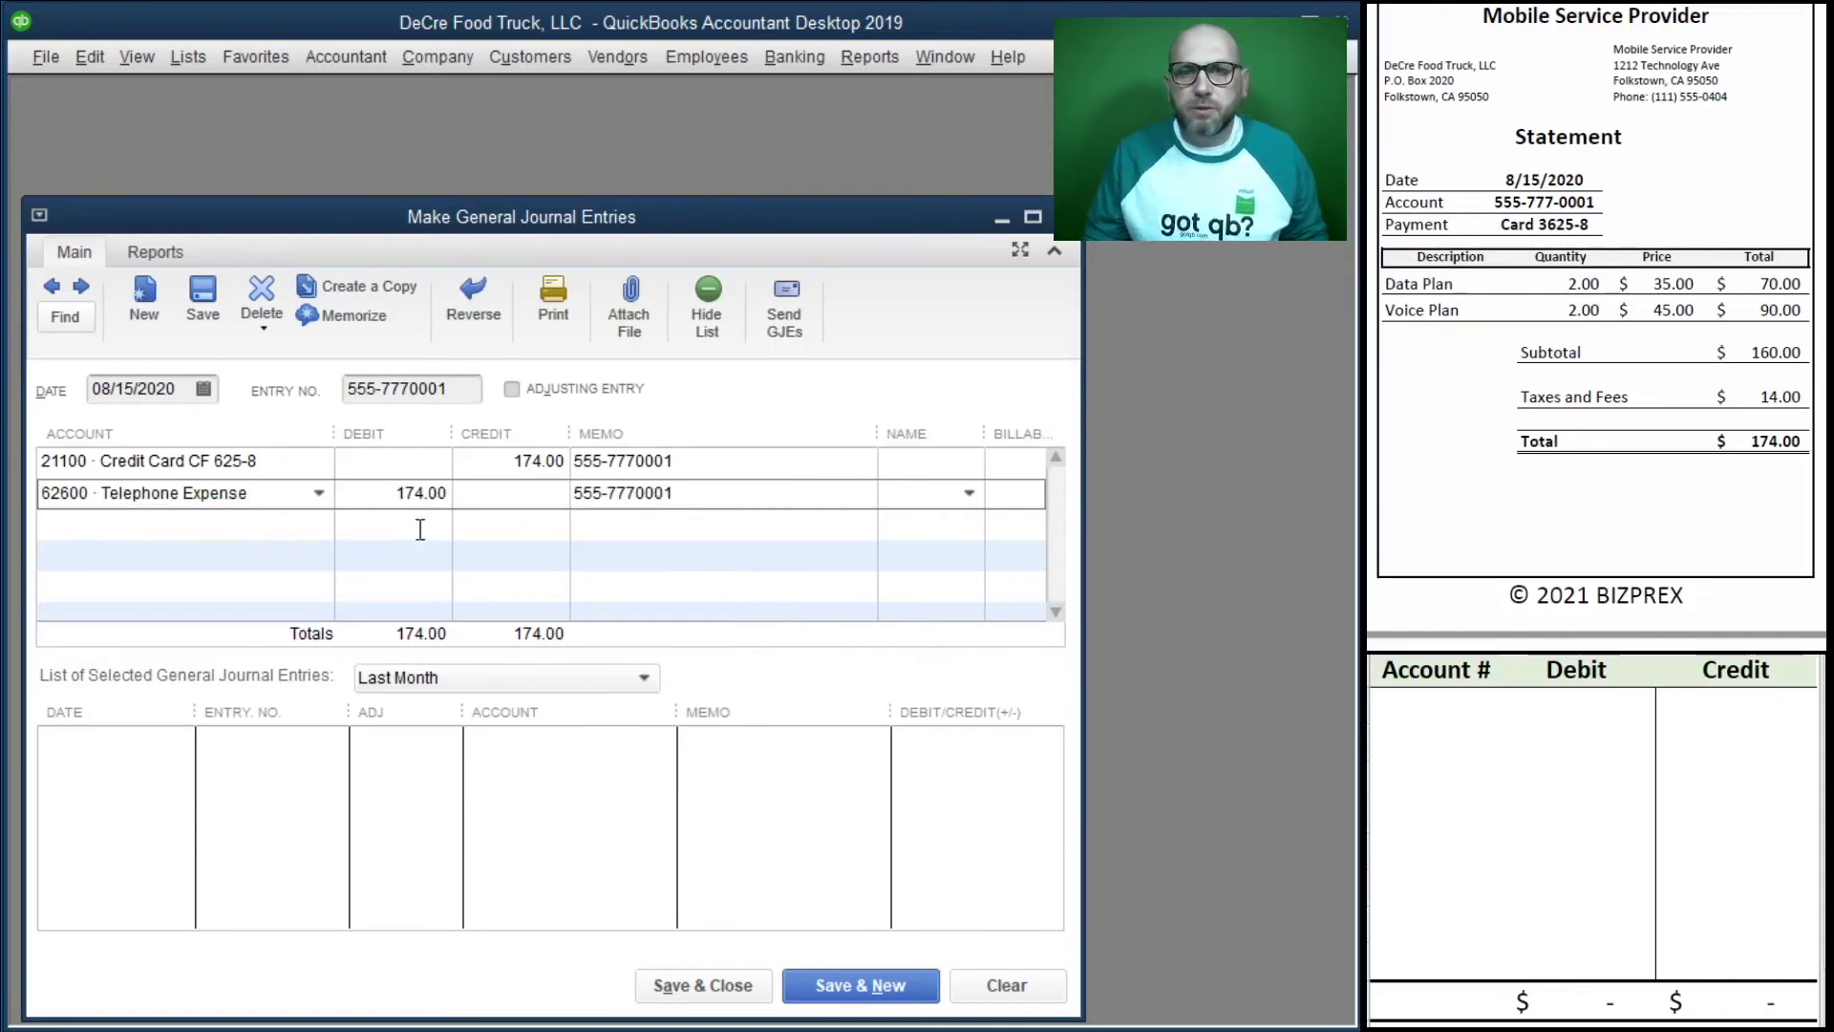
click(848, 985)
For the Online Market return receipt, date the entry 08/16/2020 and set its entry number to 748-ZW-49.
scroll(1710, 323, down, 10)
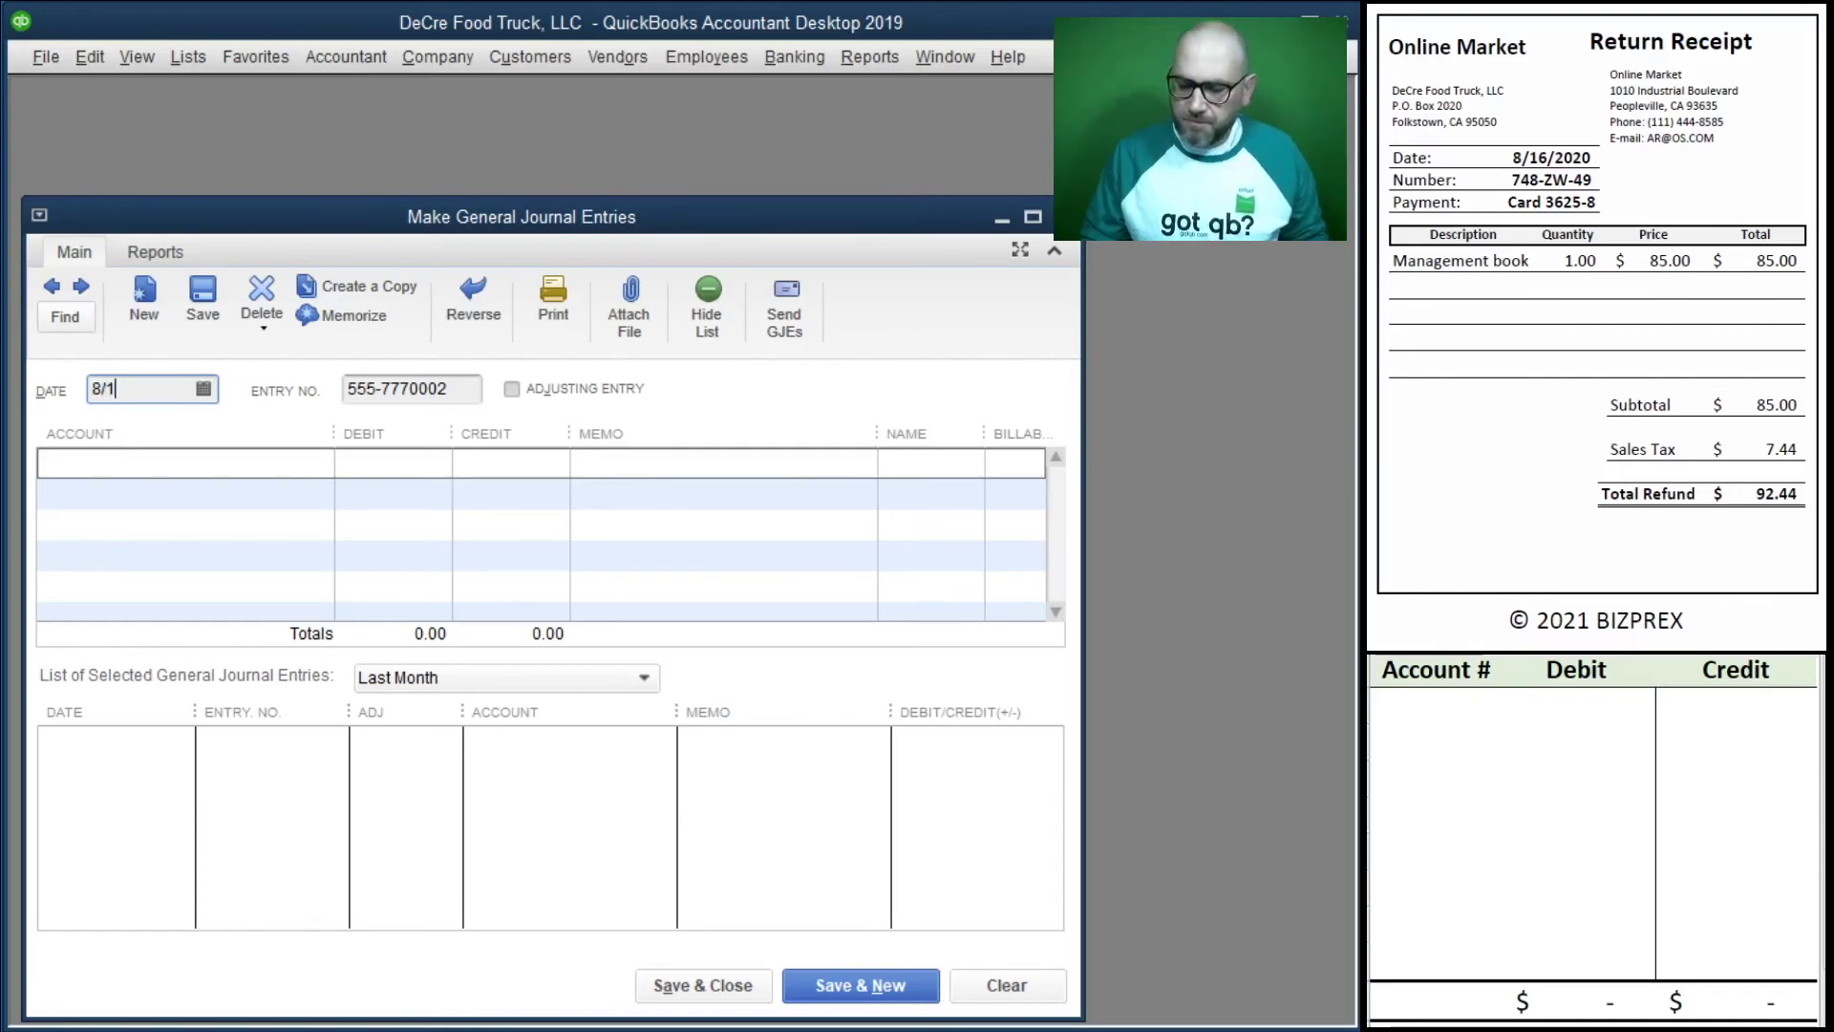
text(2020)
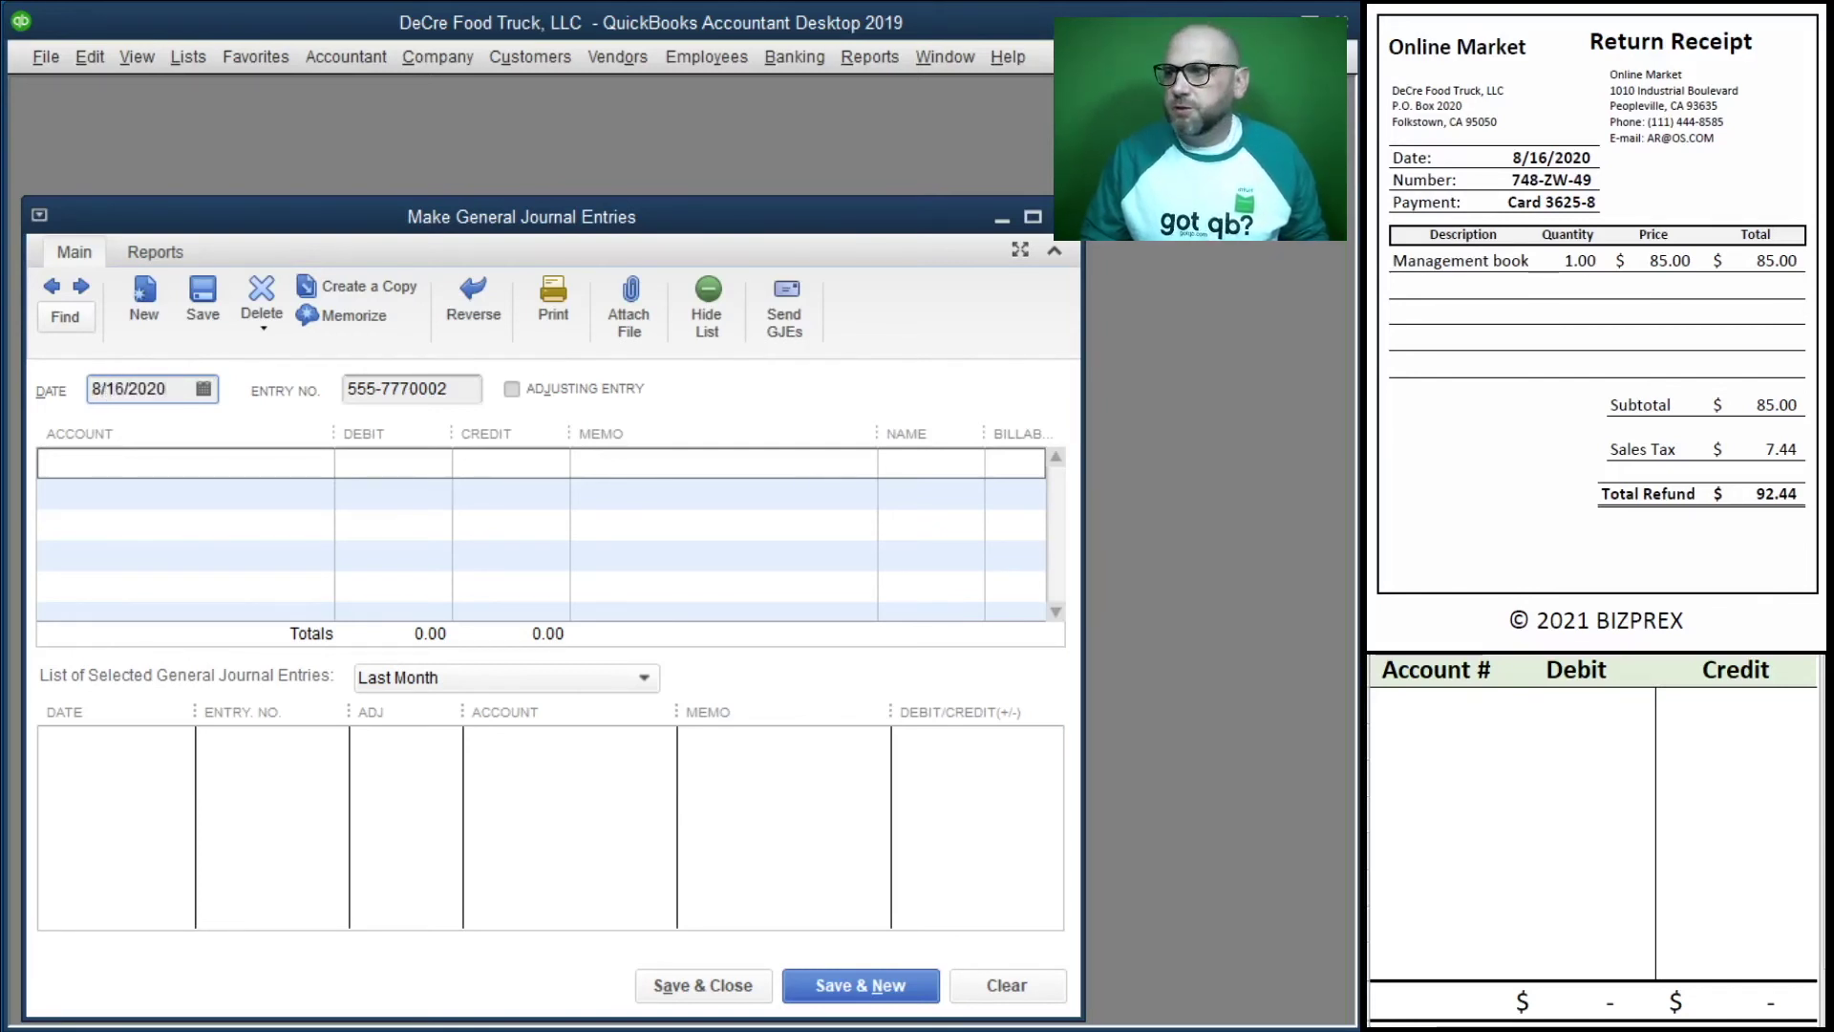
key(Tab)
text(748-ZW-49)
key(Tab)
key(Tab)
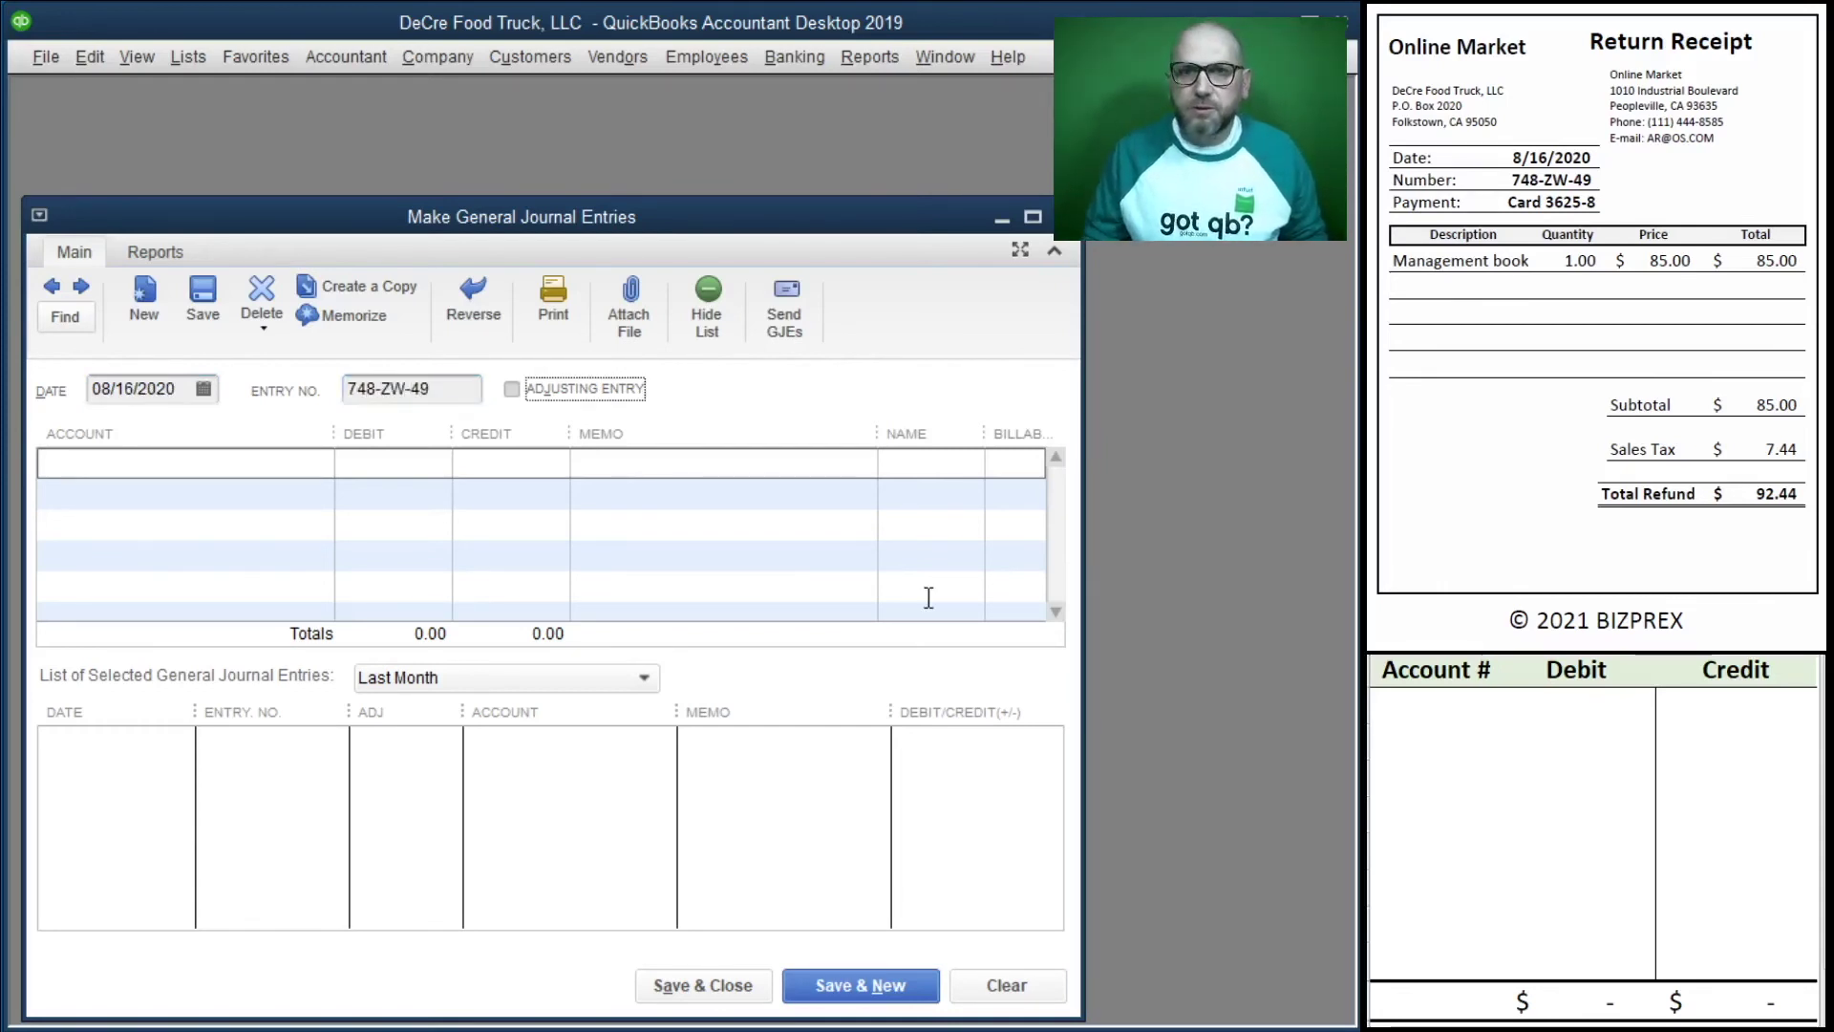
On the first line, debit the 21100 Credit Card account 92.44 with receipt number 748-ZW-49 as the memo.
click(315, 460)
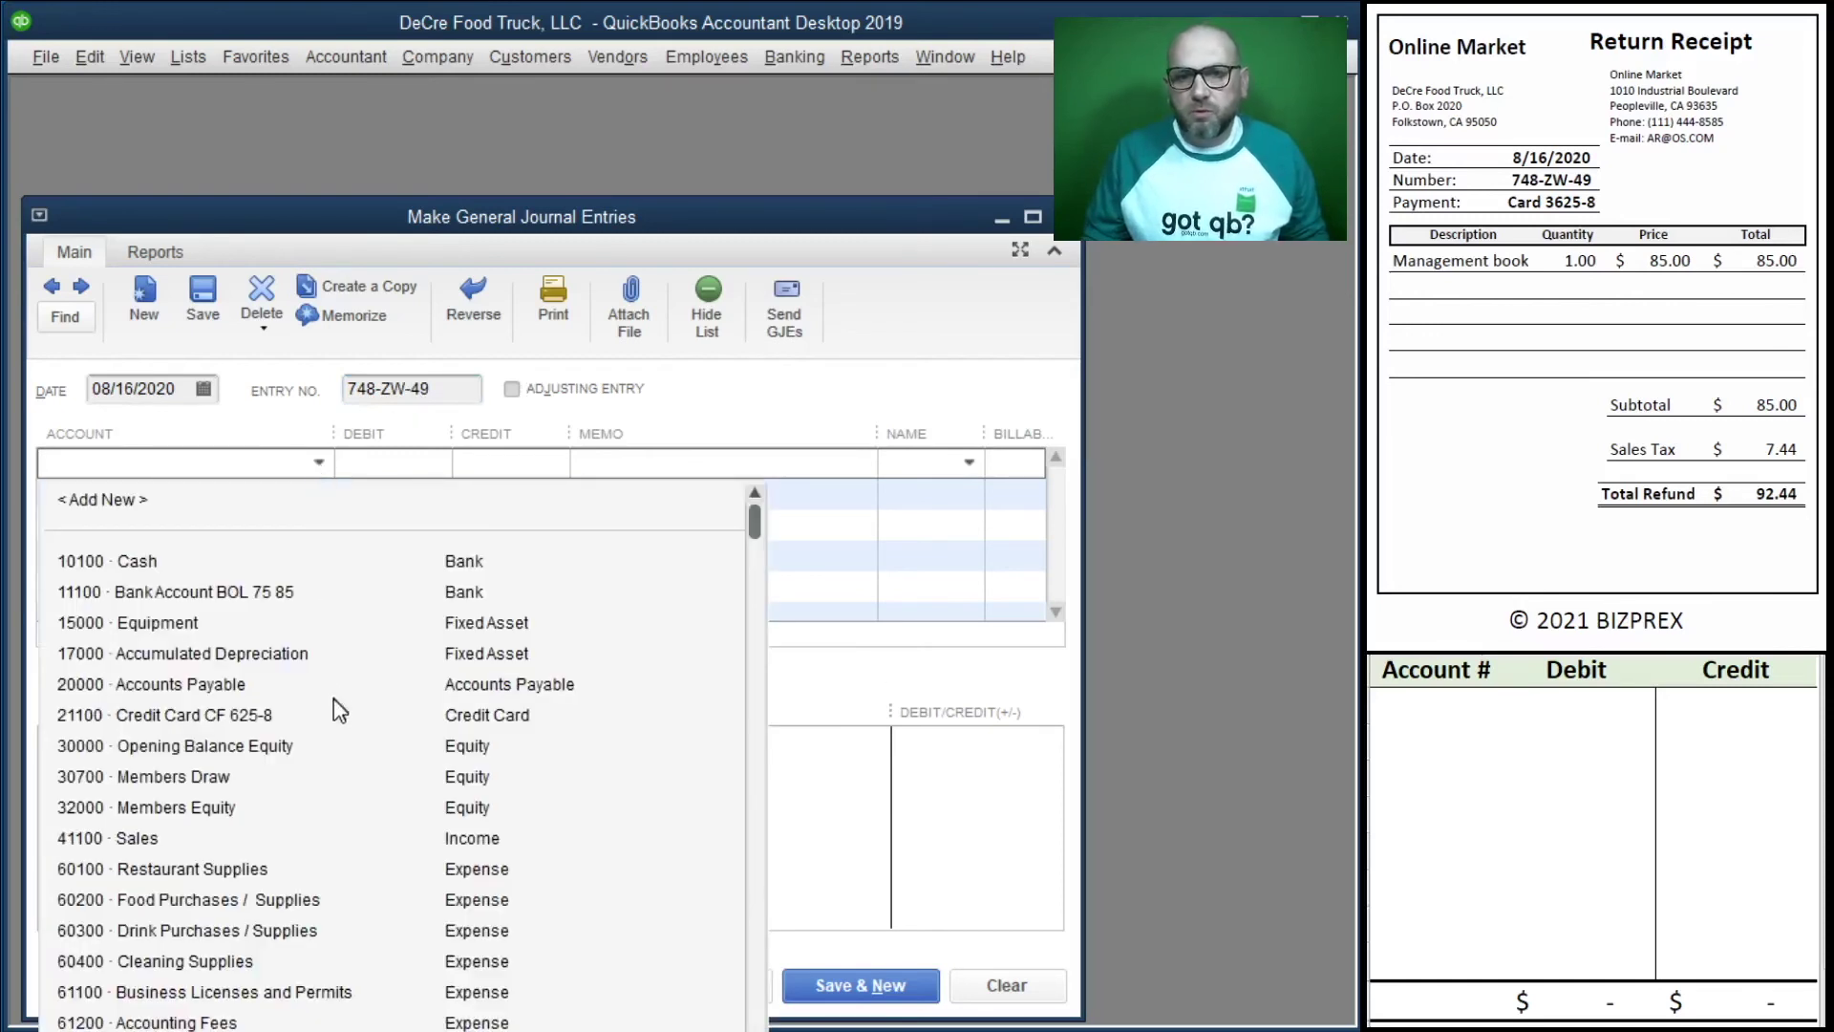
click(305, 724)
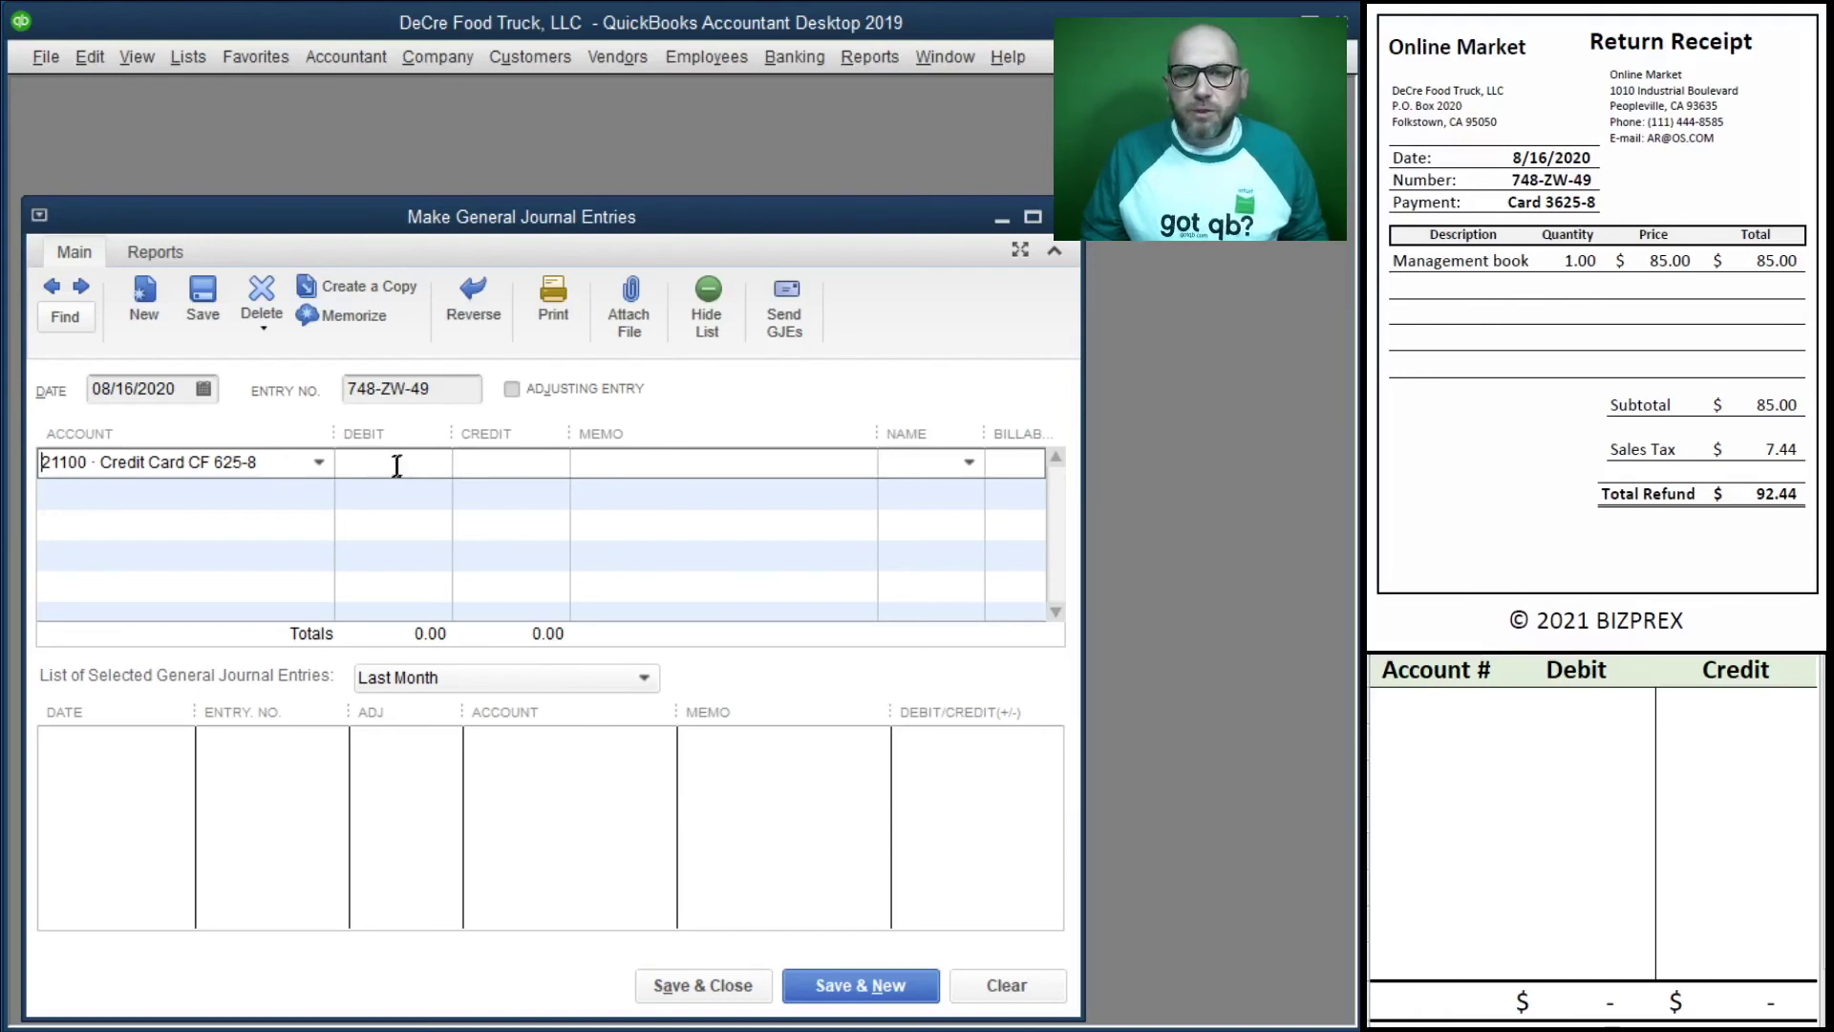
text(92.44)
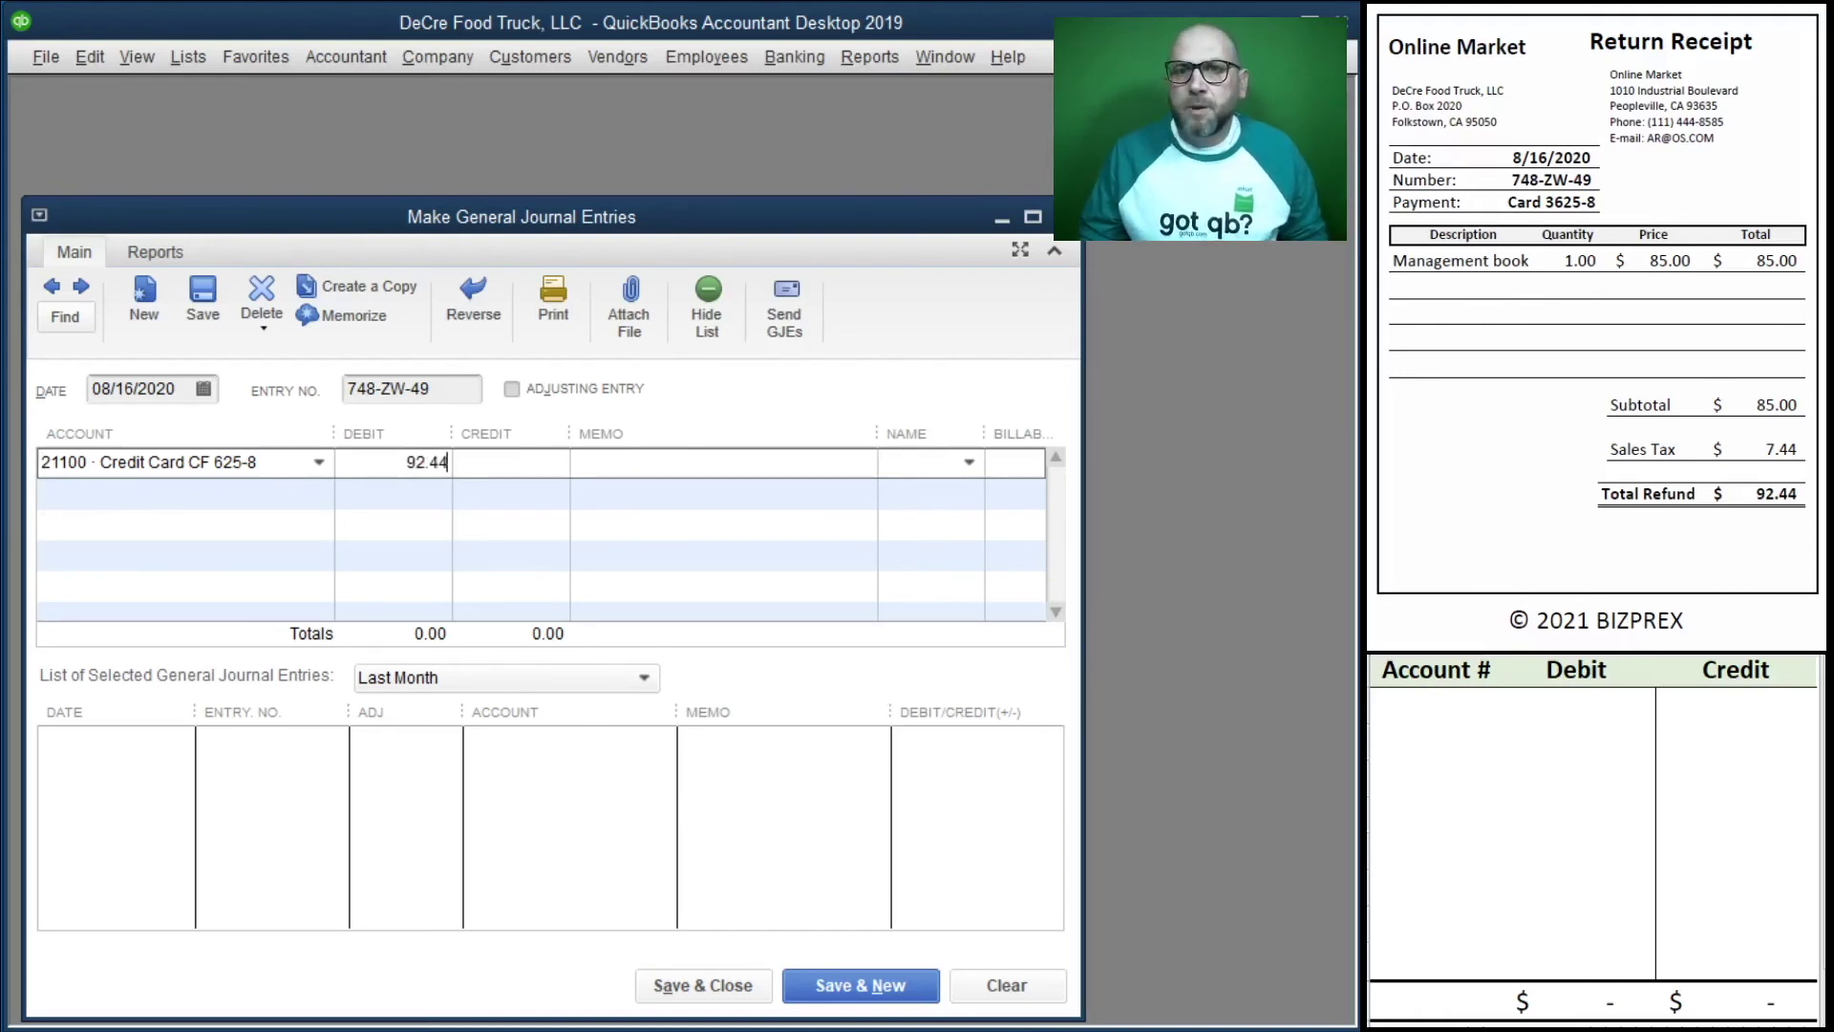
key(Tab)
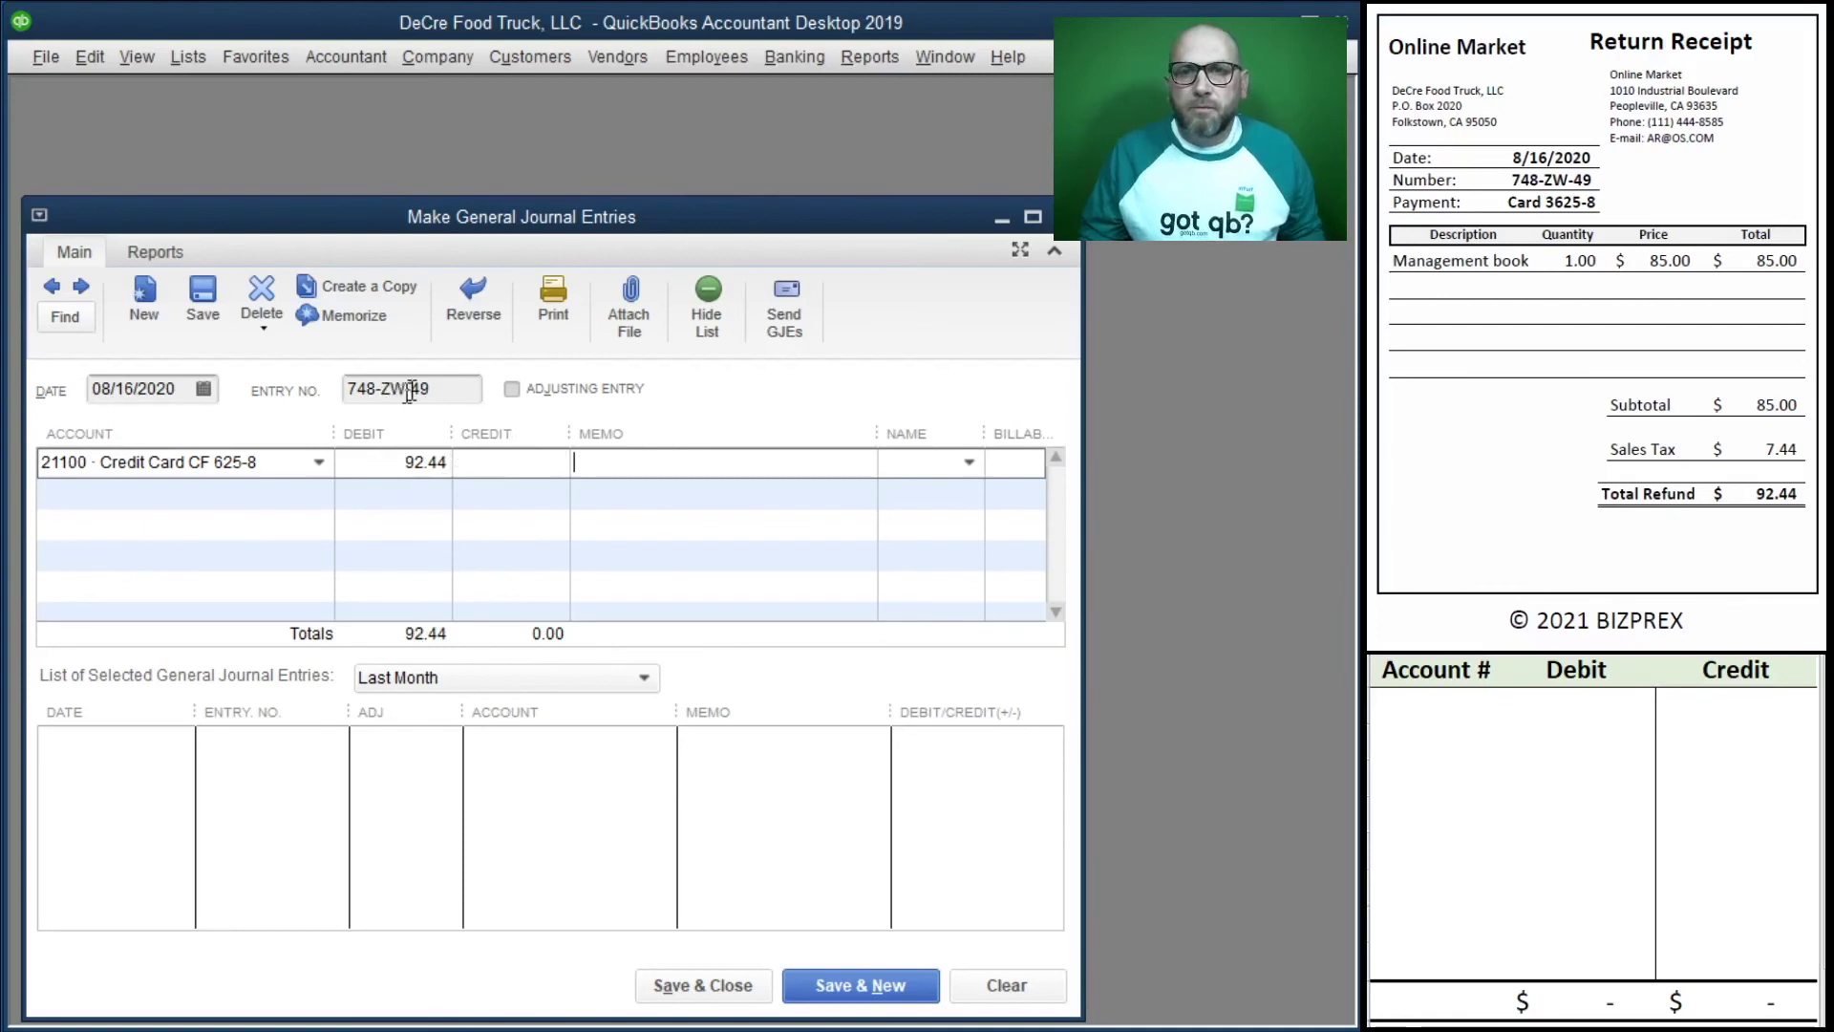
click(451, 390)
click(660, 462)
key(ctrl+v)
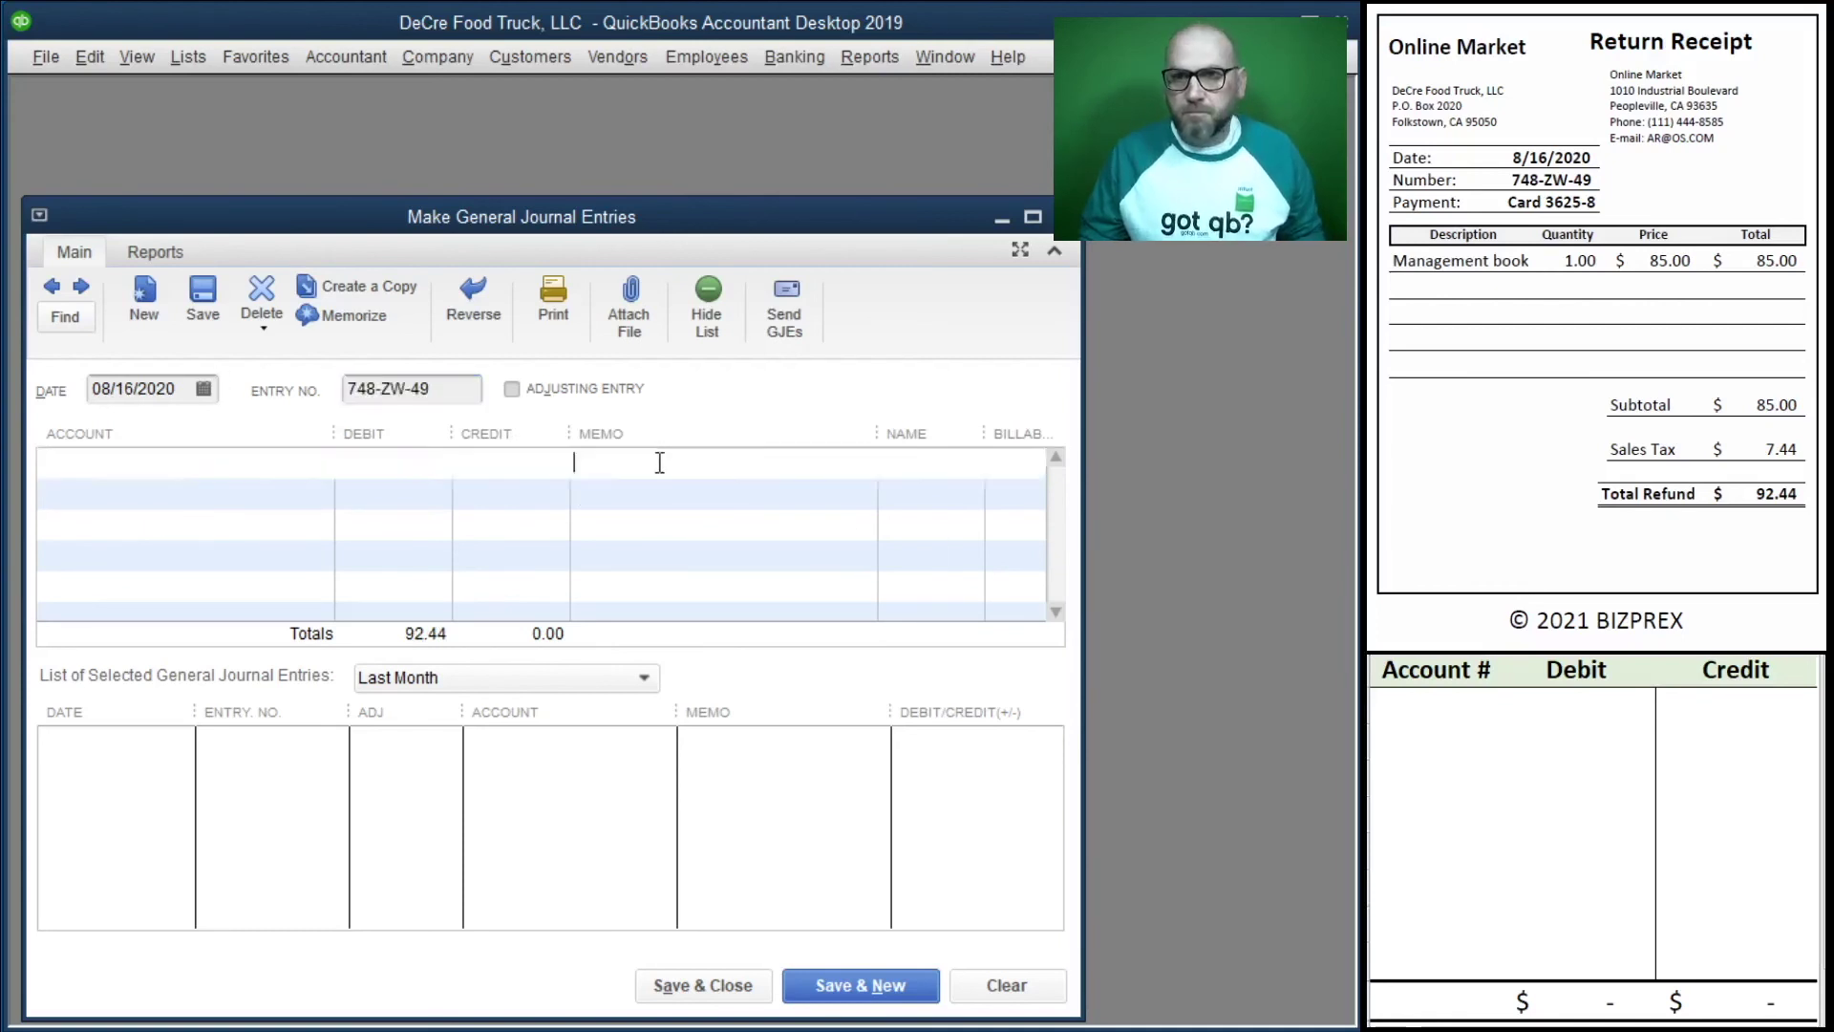
Assign the balancing 92.44 credit to 62900 Training Materials, and save the entry to start a new one.
click(115, 494)
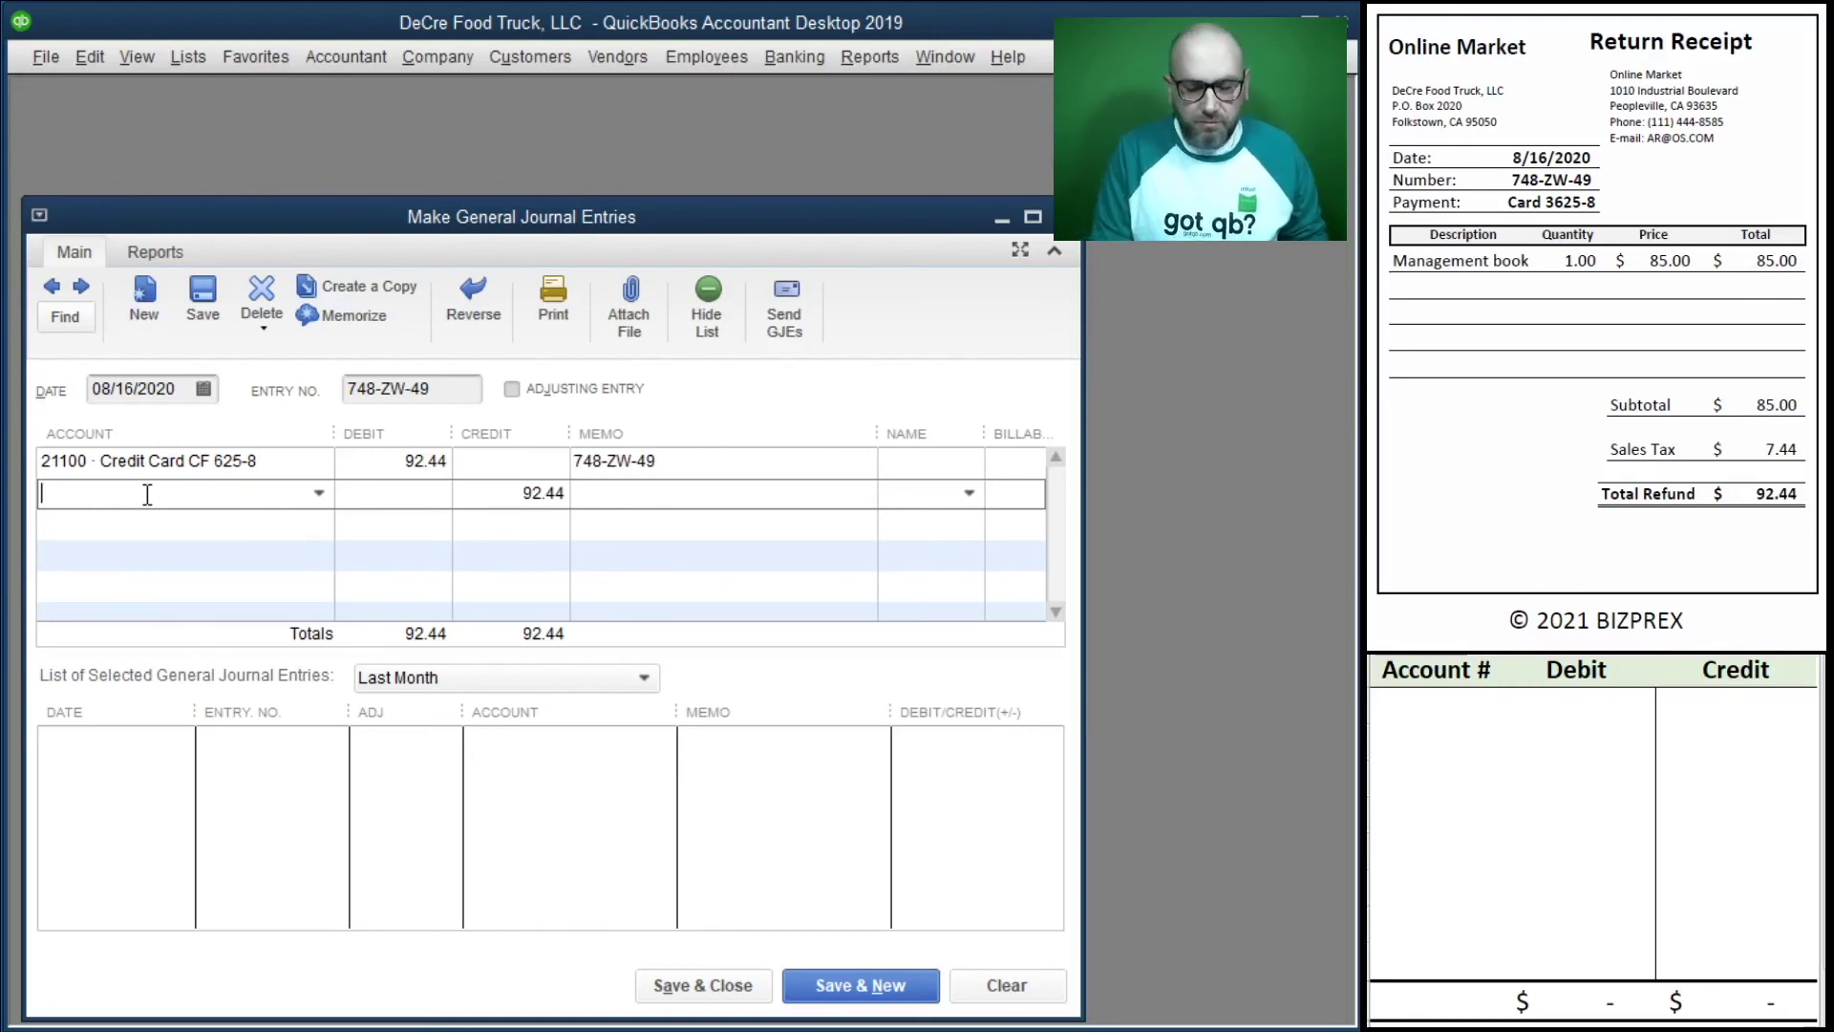
text(62900 · Training Materials)
key(Tab)
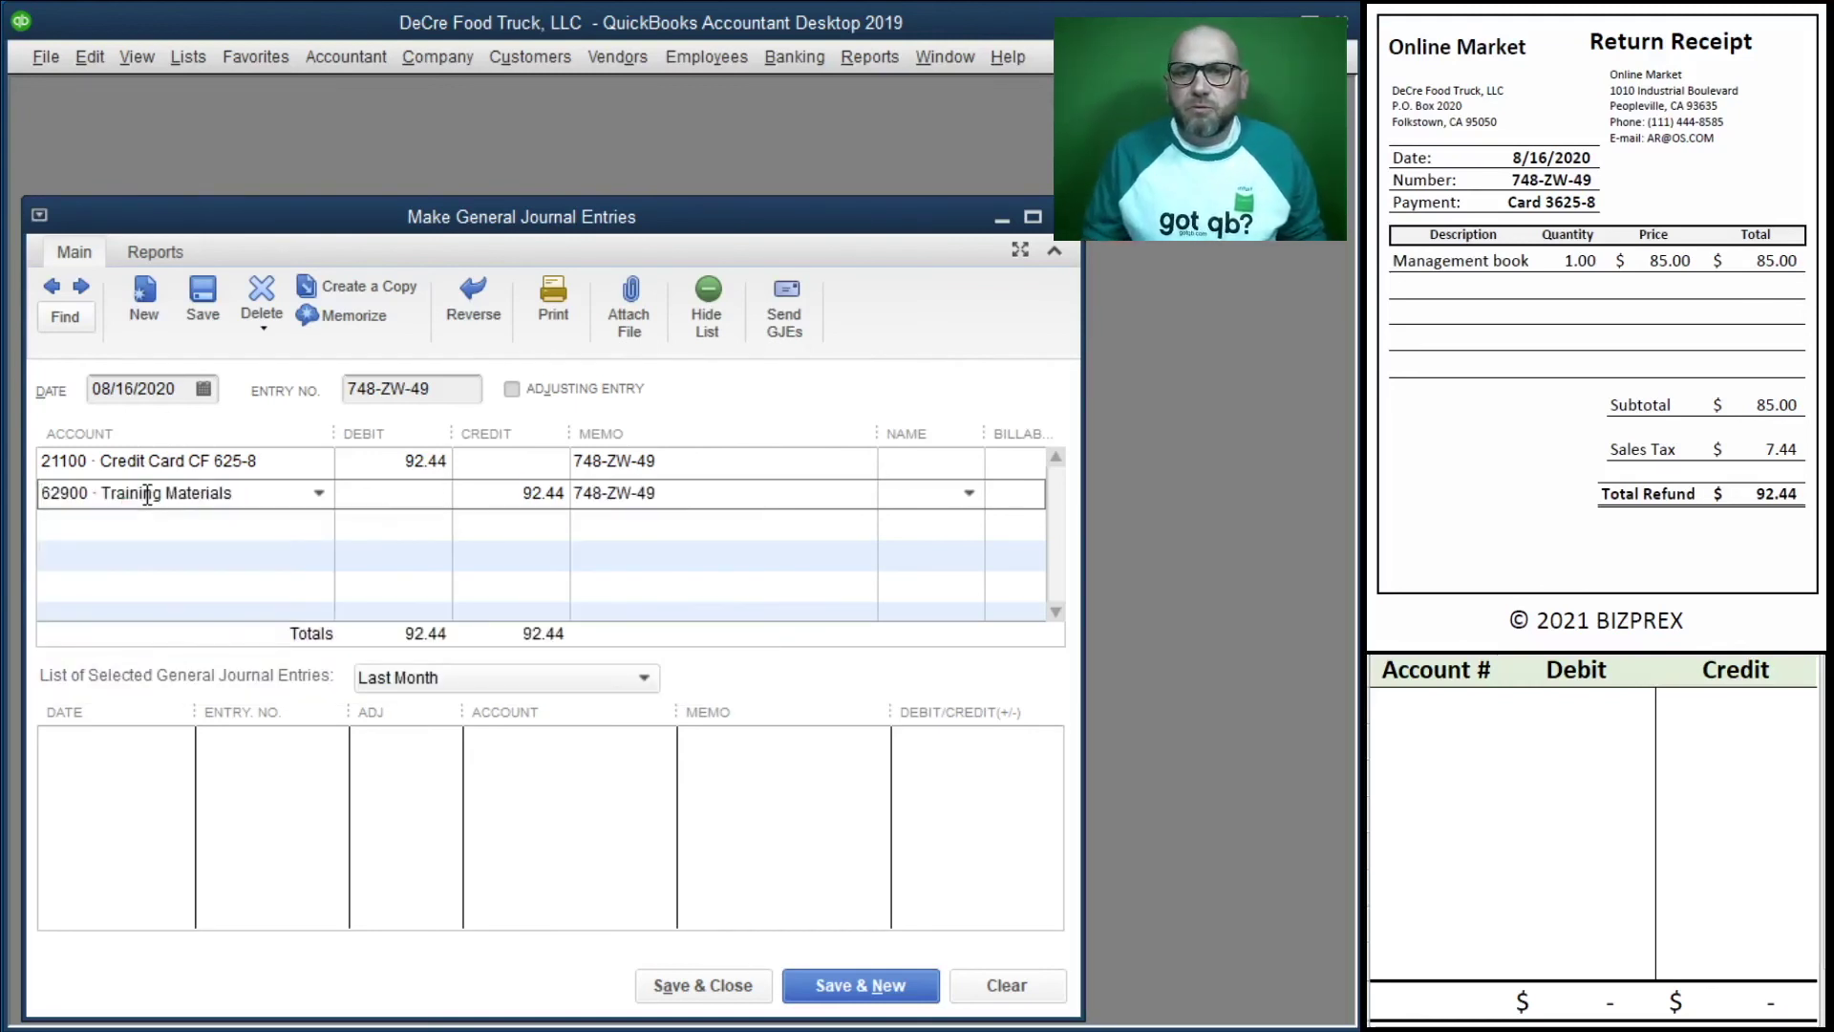
key(Tab)
key(Tab)
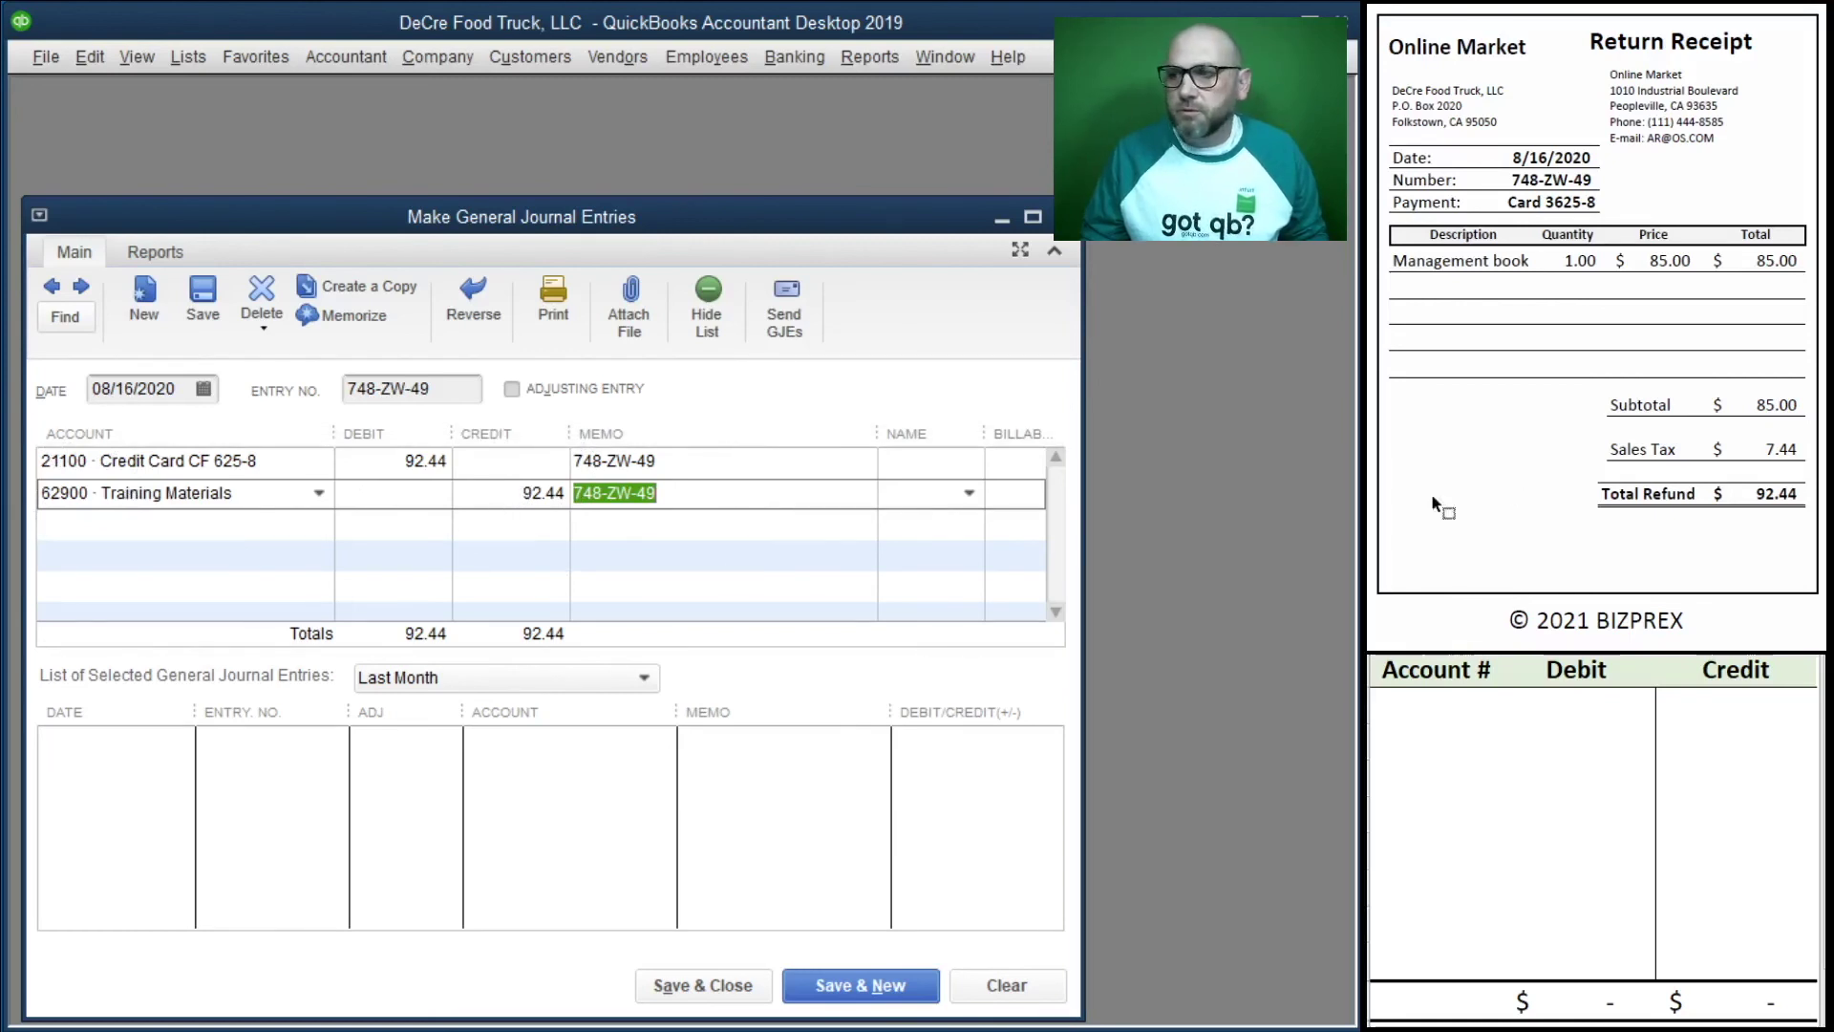
click(845, 978)
For the CreditFirst transaction receipt, date the entry 08/15/2020 and set its entry number to 461239.
scroll(1672, 322, down, 5)
scroll(1671, 322, down, 3)
scroll(1673, 328, up, 1)
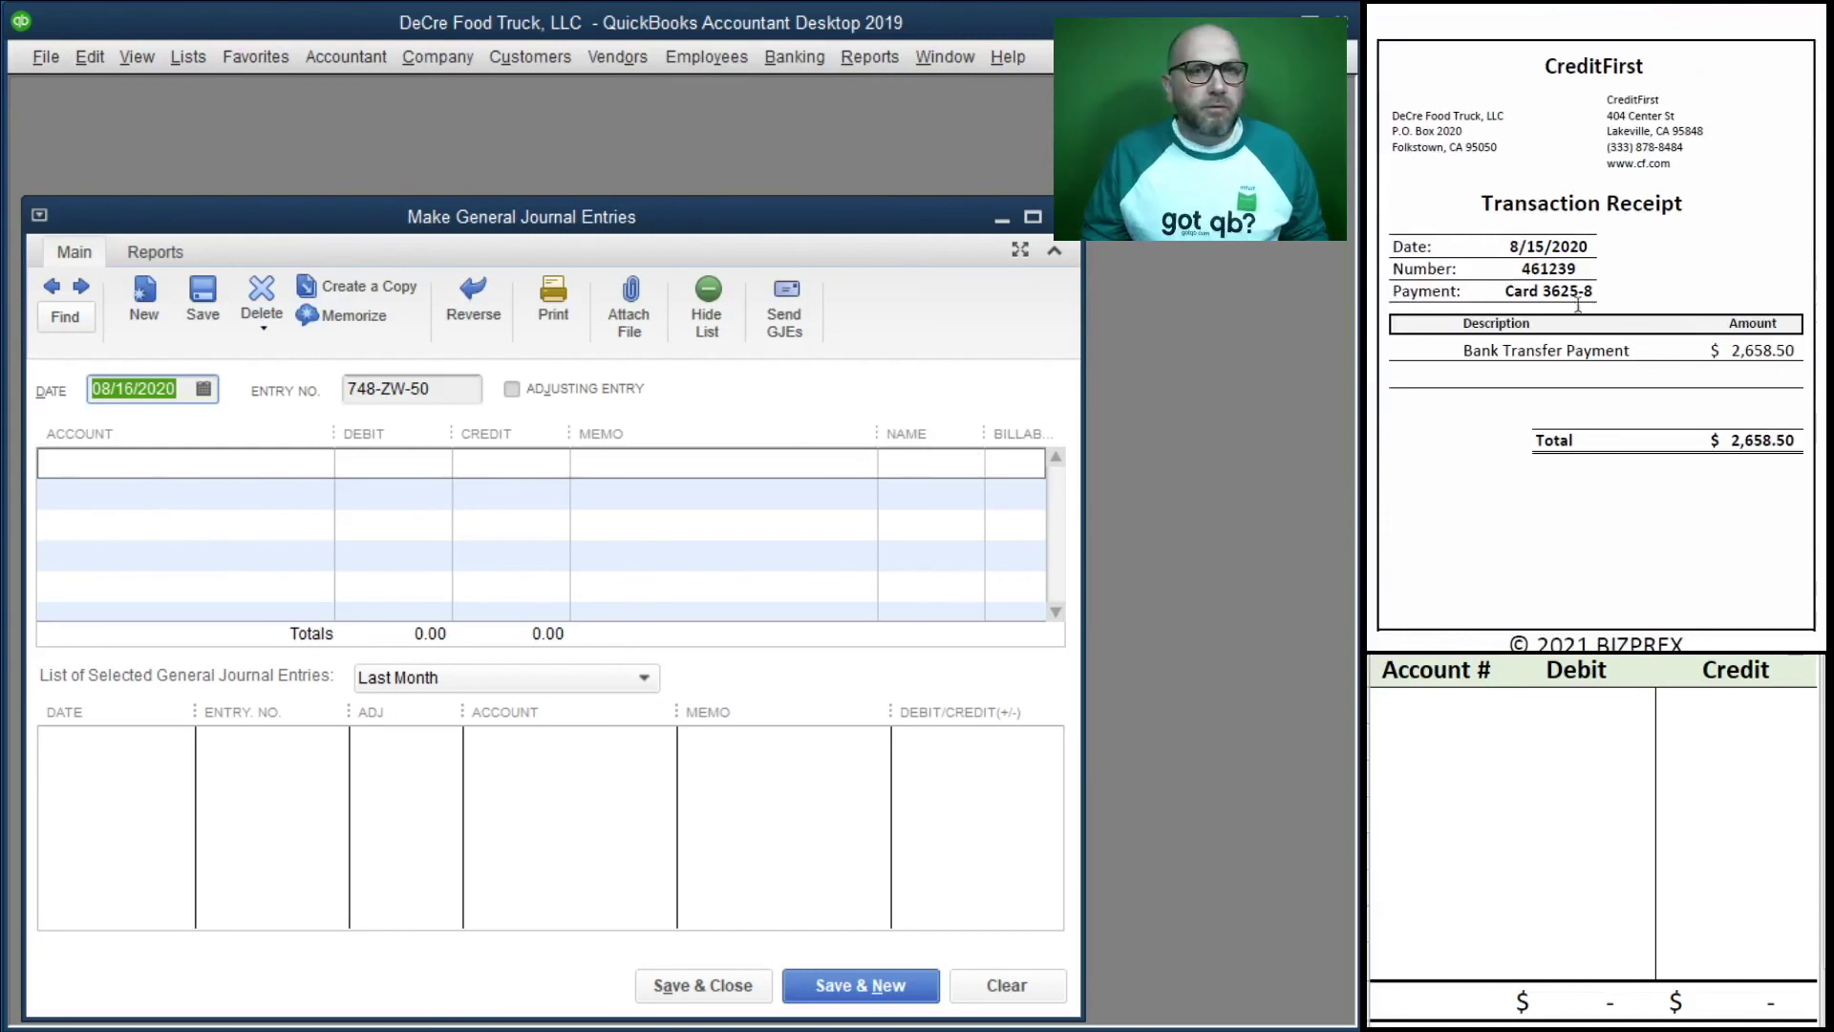
text(8/15/2020)
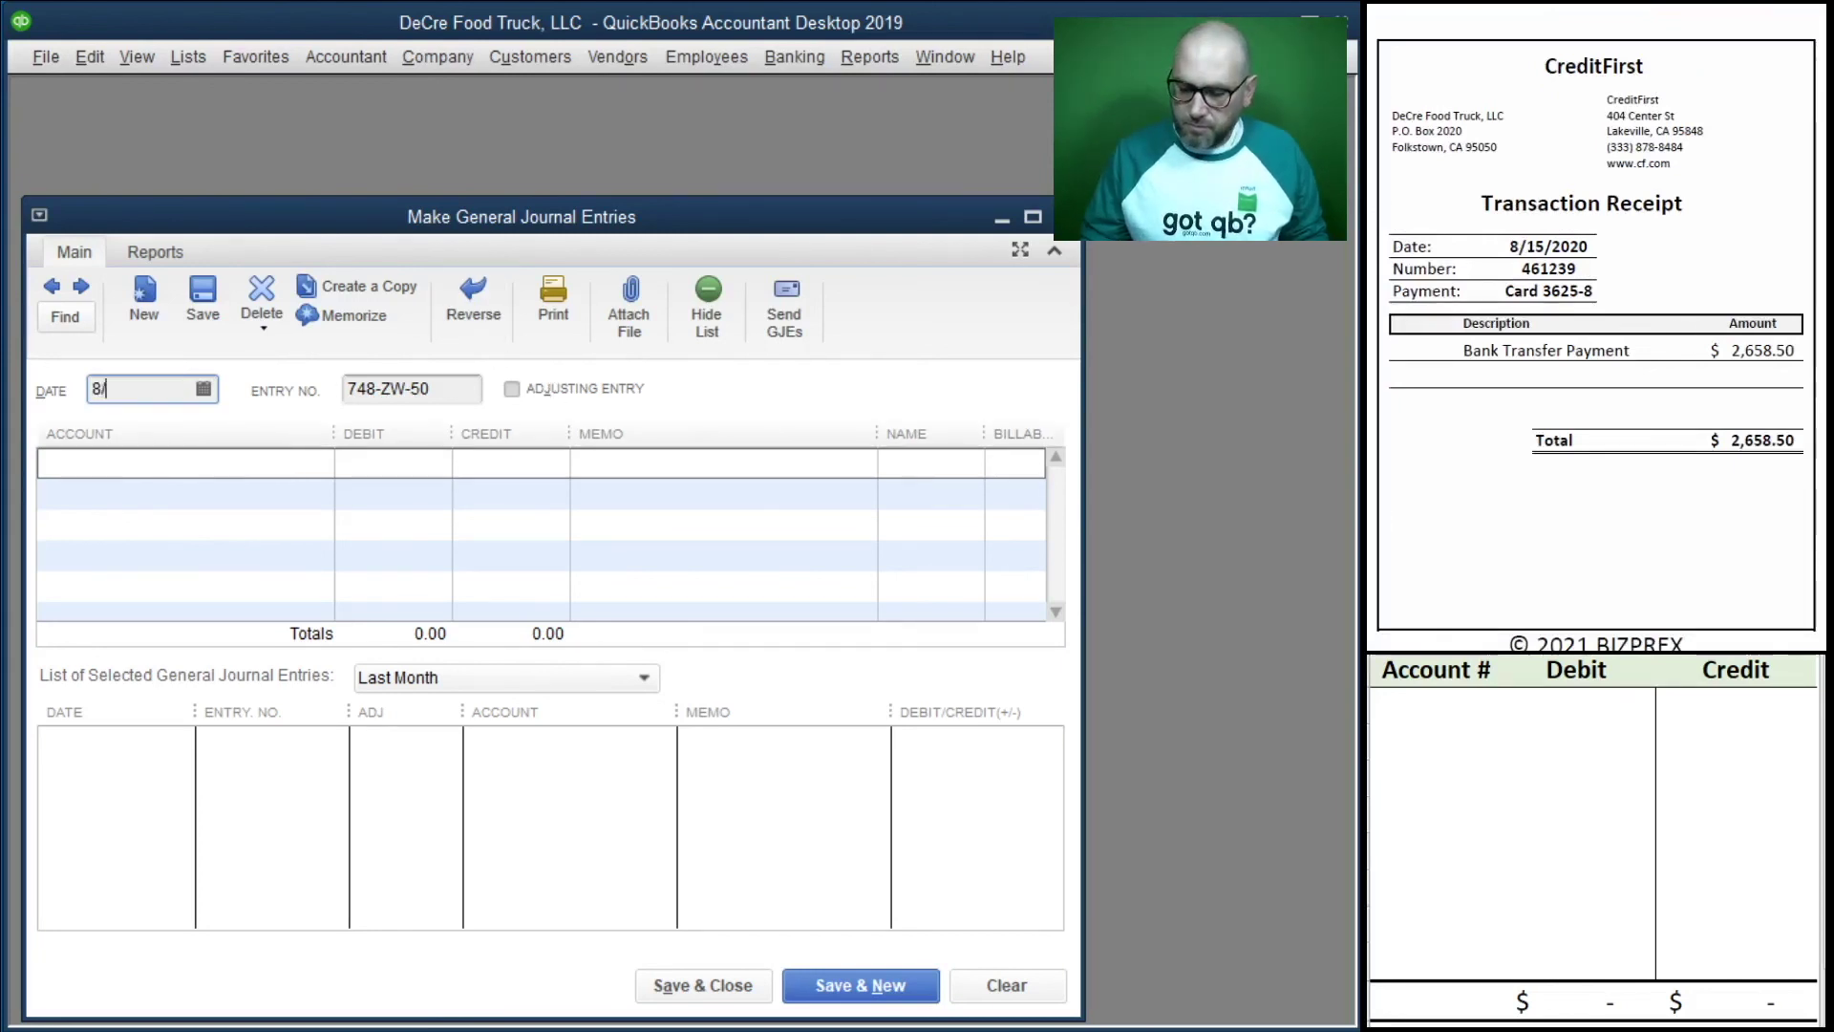
key(Tab)
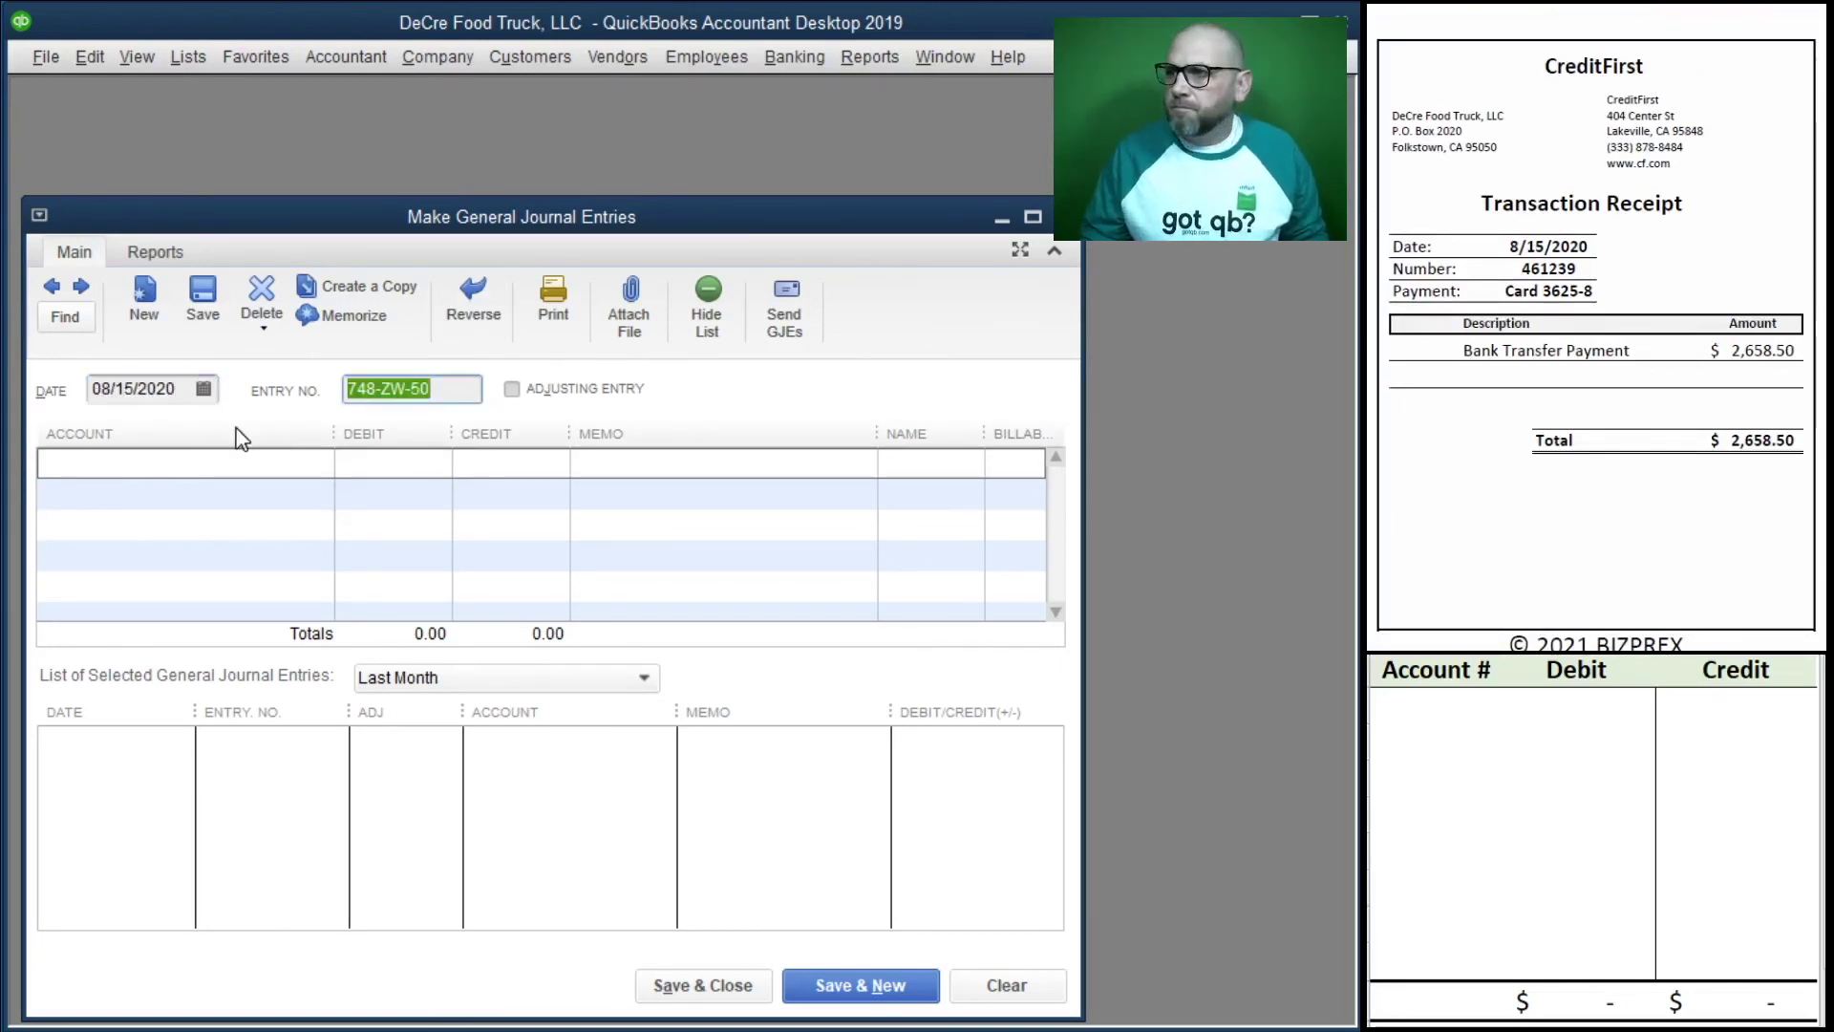
text(4612)
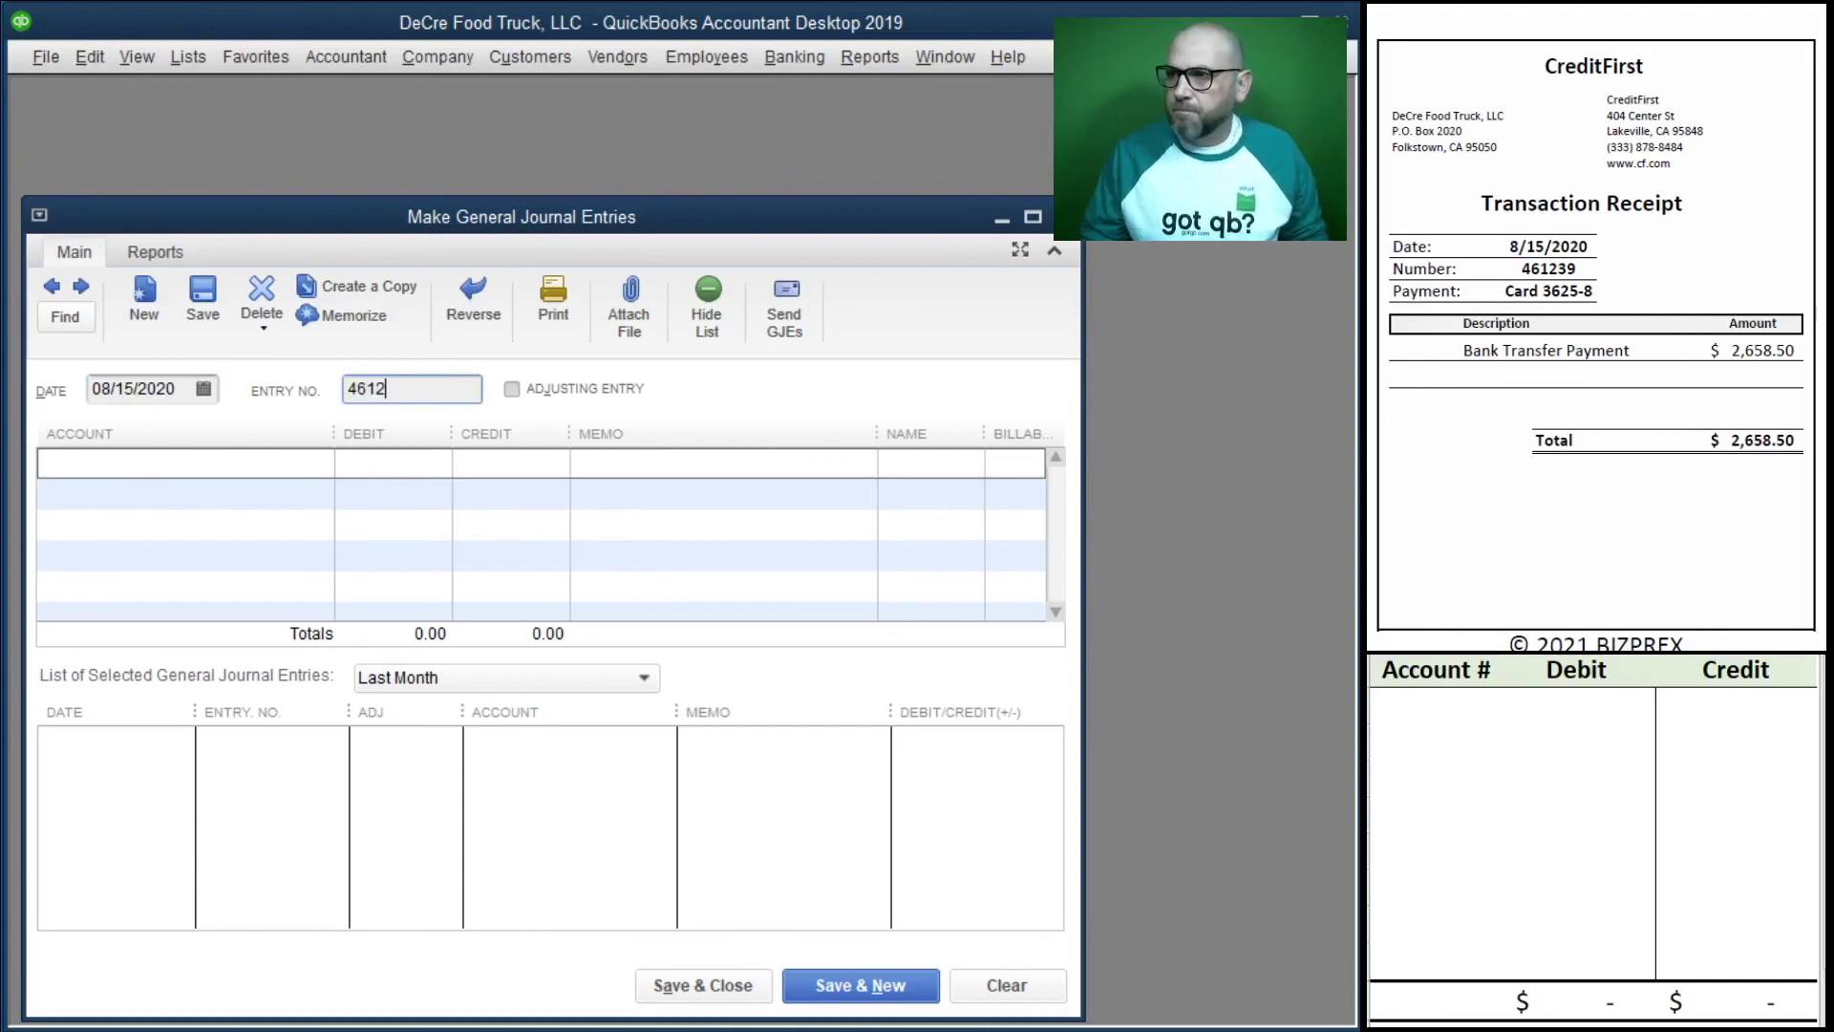
text(39)
key(Tab)
On the first line, debit the 21100 Credit Card account 2,658.50 with receipt number 461239 as the memo.
click(235, 463)
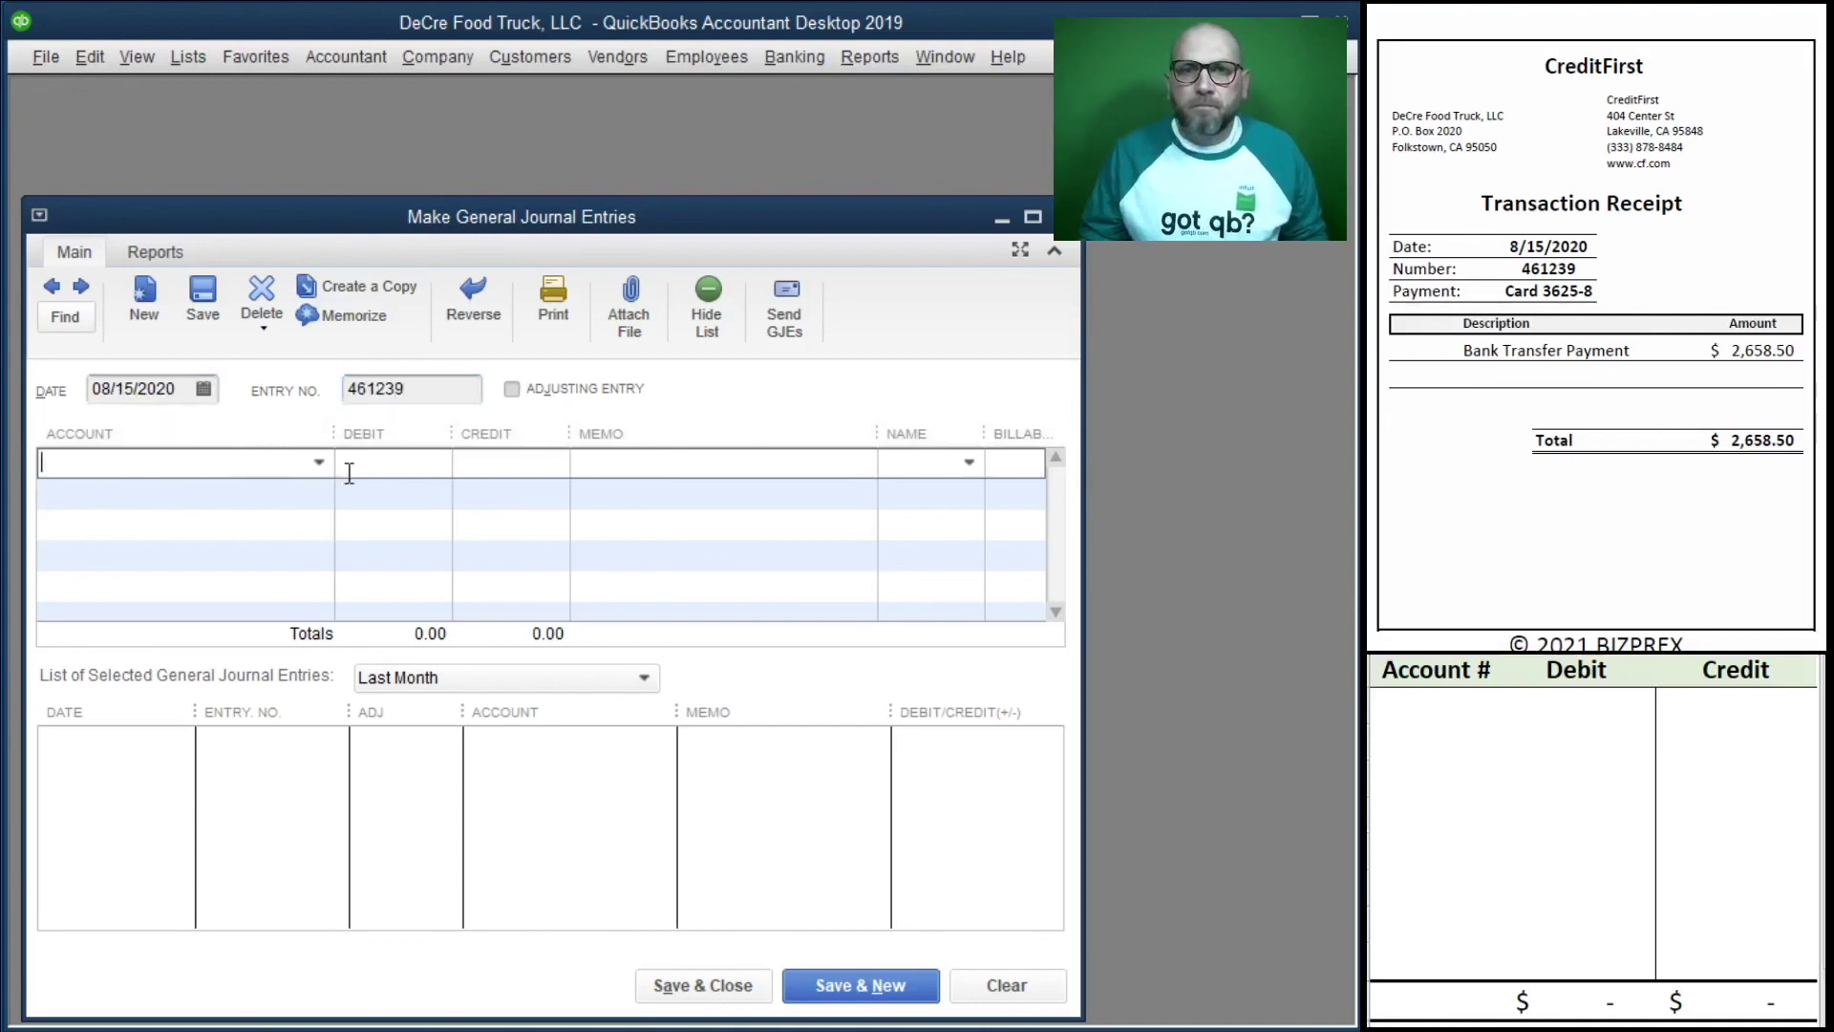
click(318, 462)
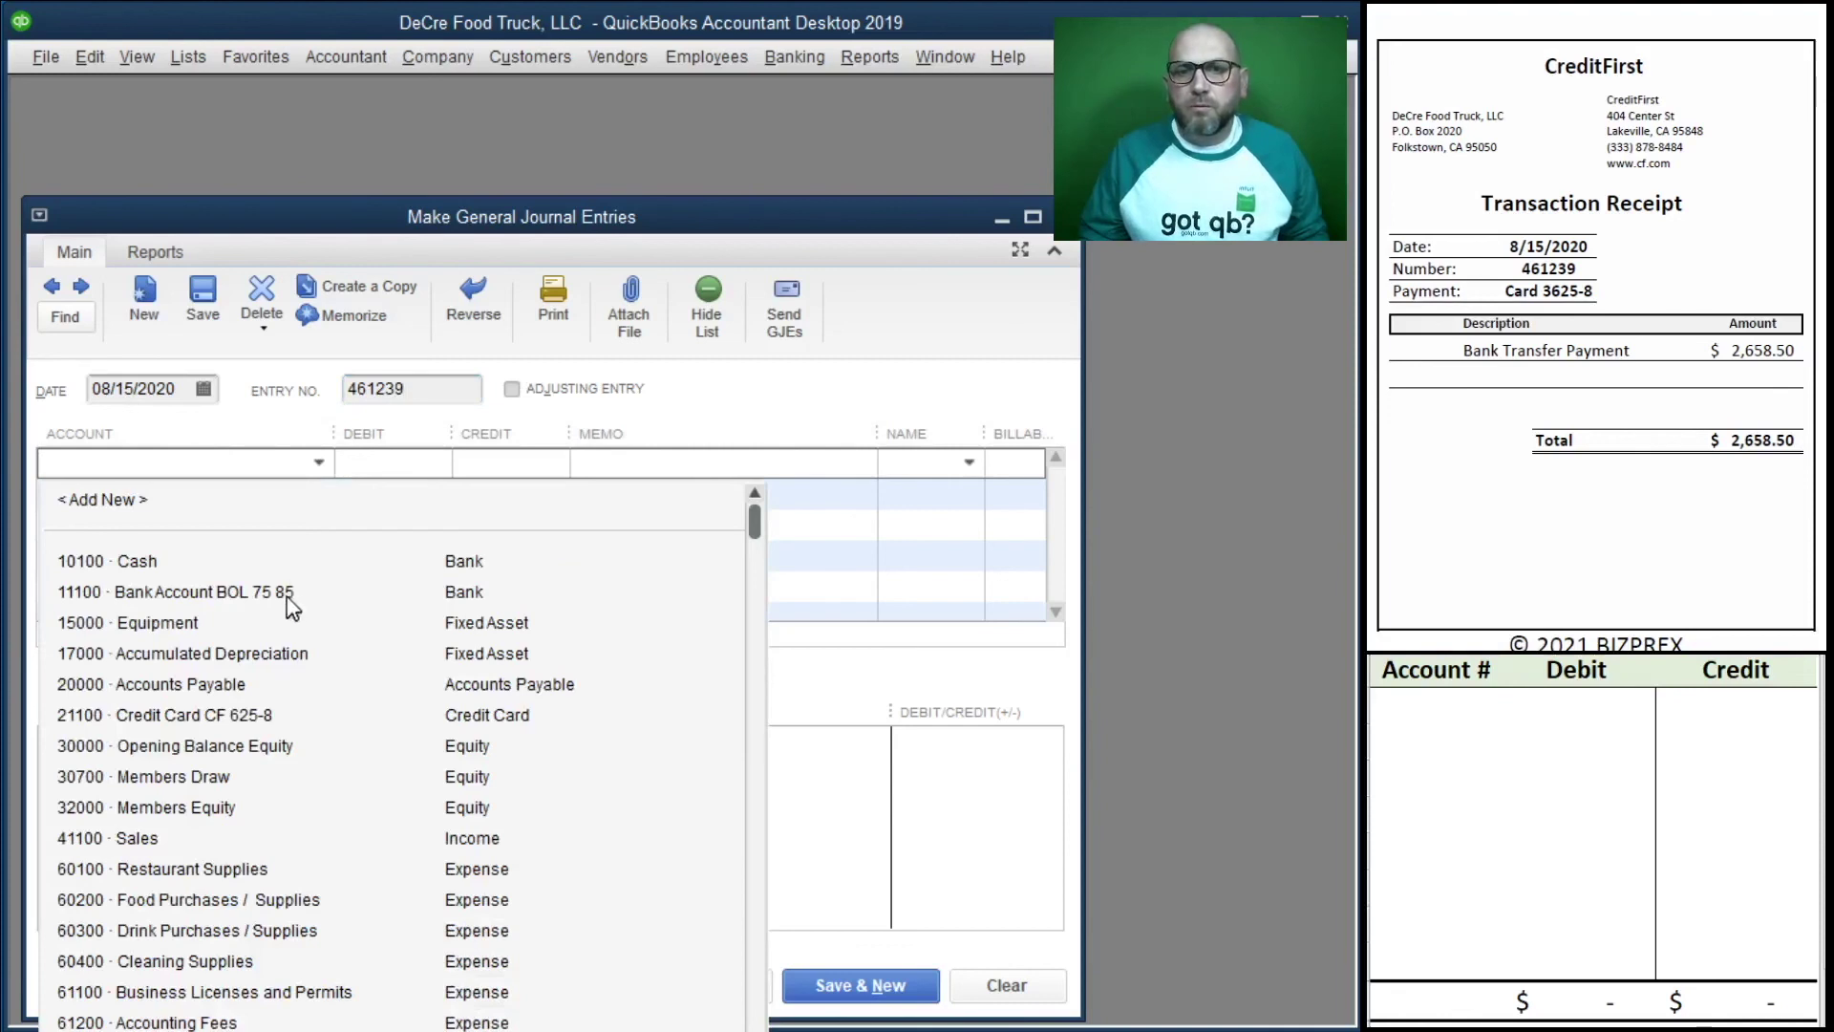
click(286, 715)
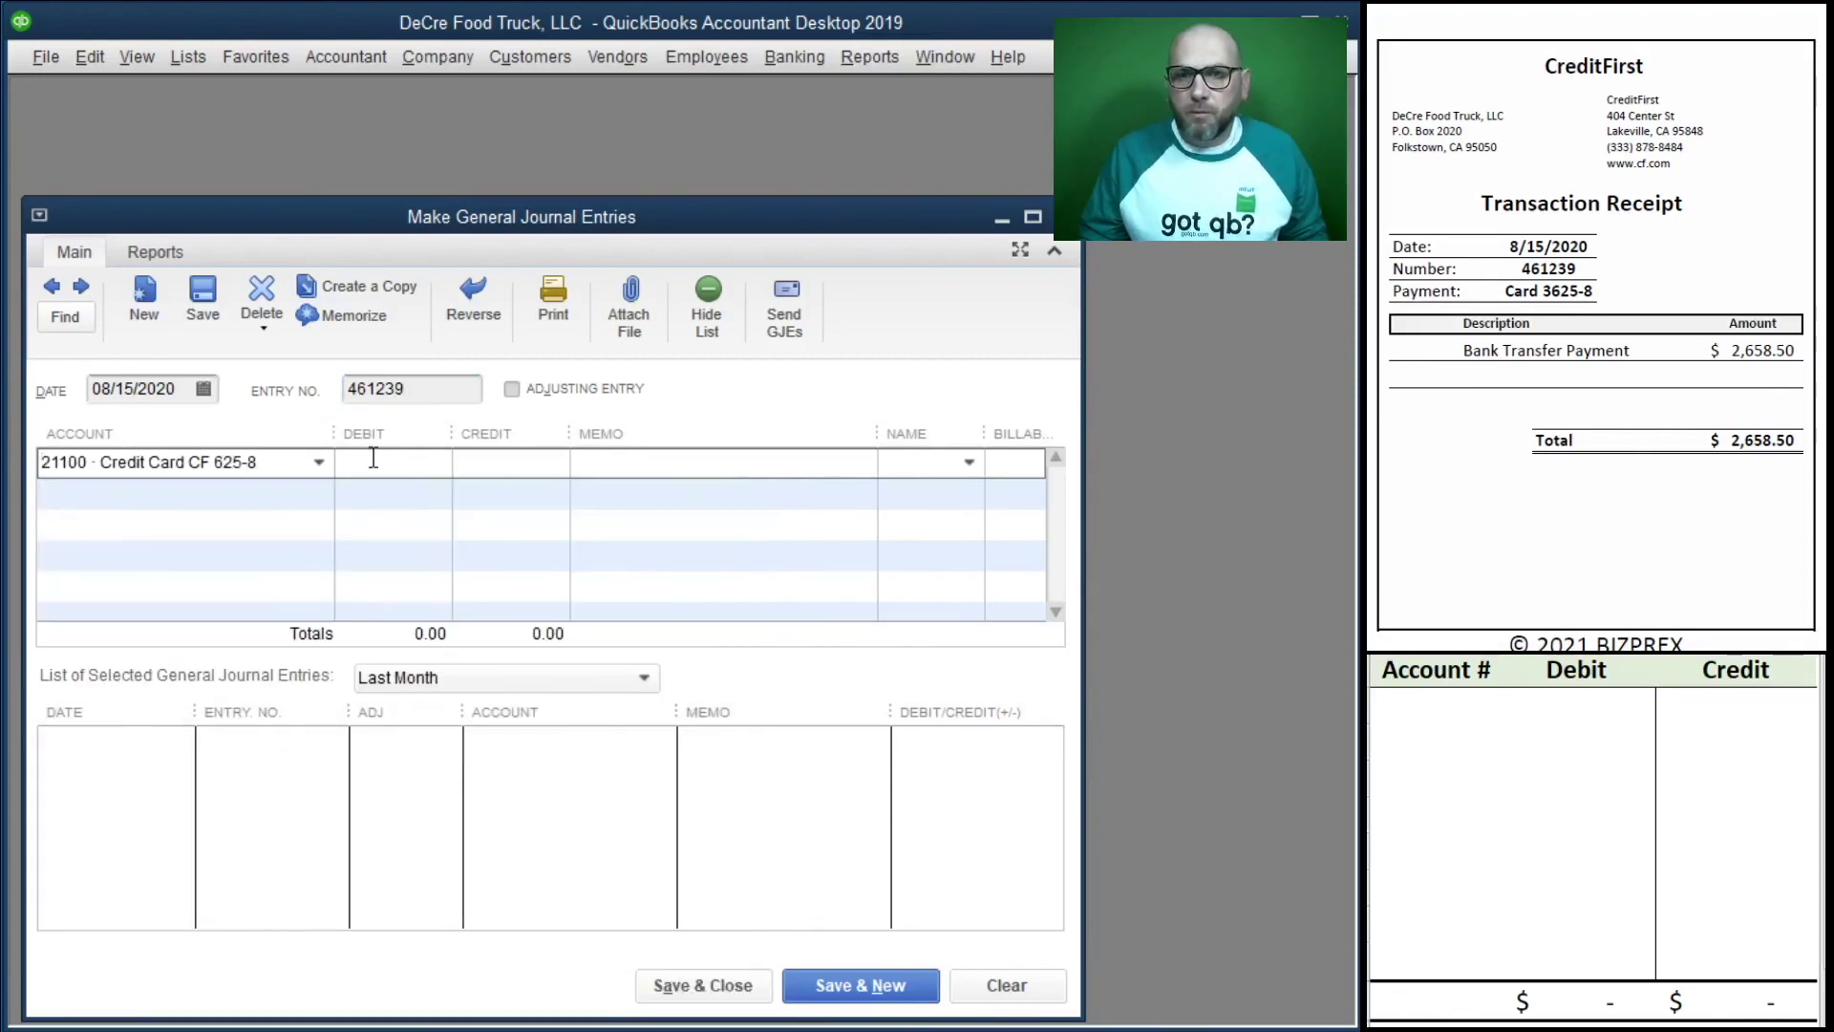
click(352, 467)
text(2,658.50)
key(Tab)
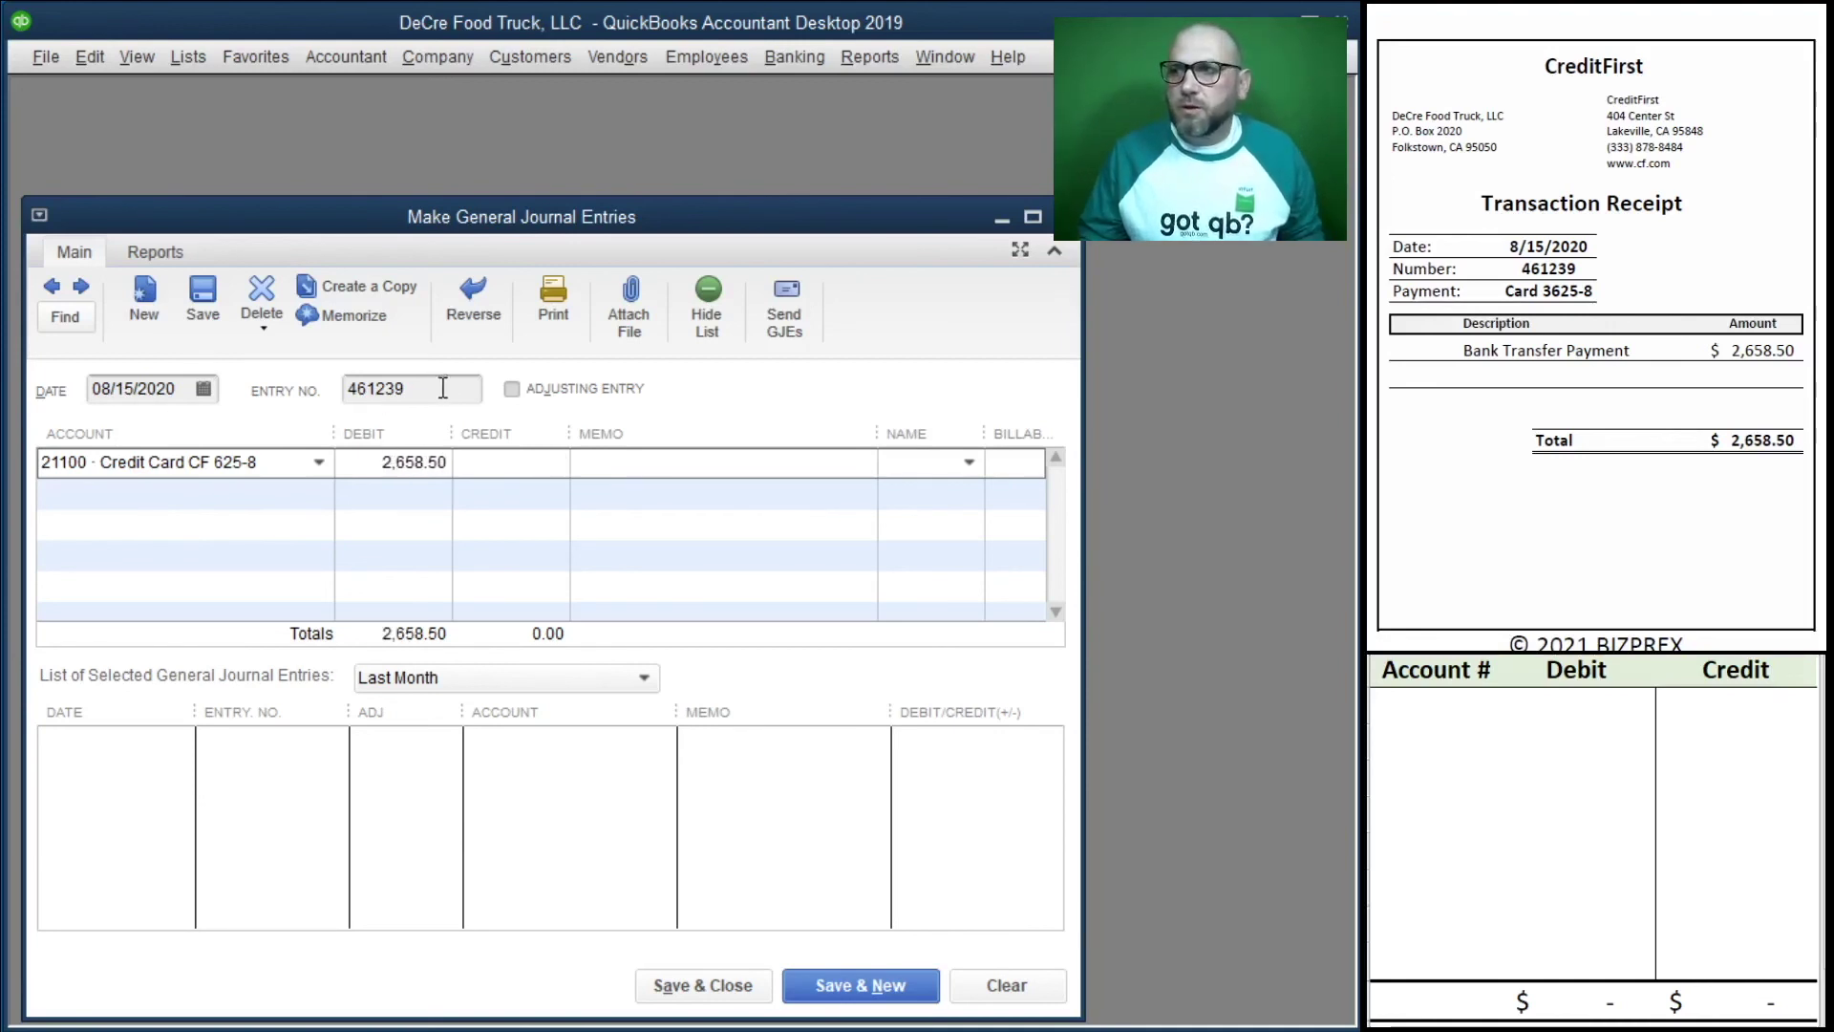
click(443, 387)
key(ctrl+c)
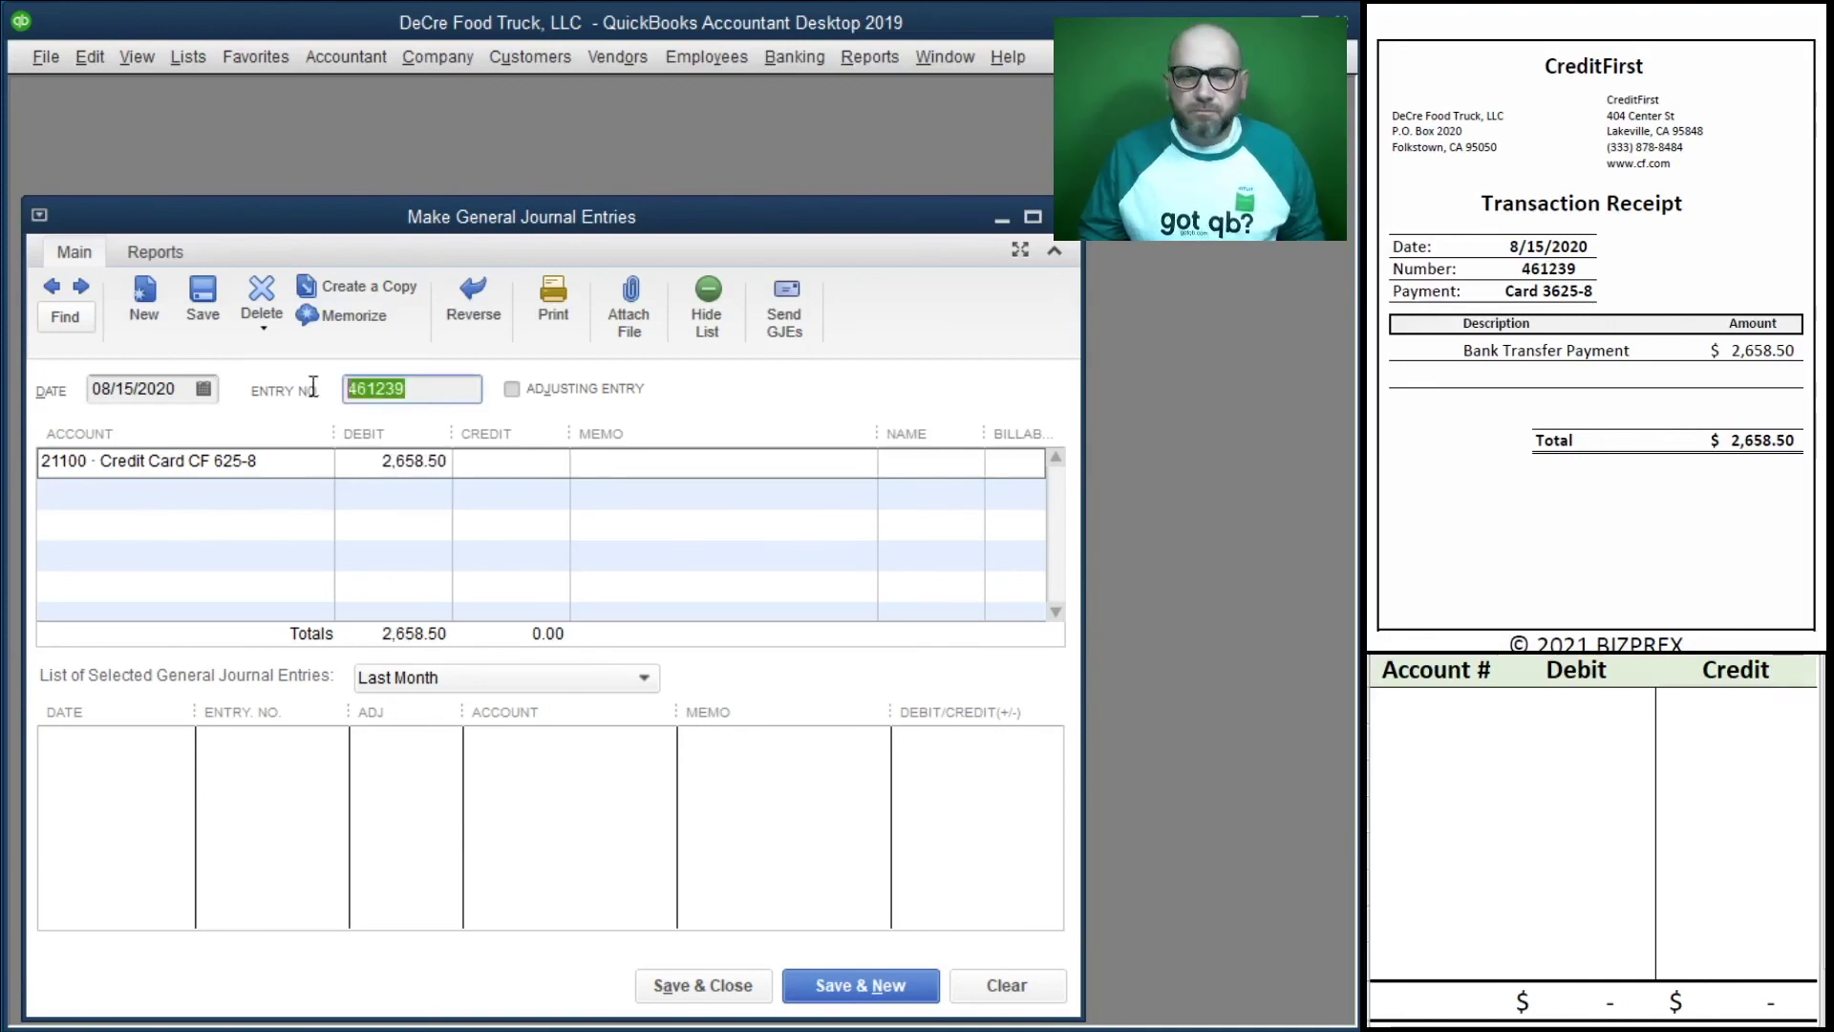
click(633, 465)
key(ctrl+v)
Assign the balancing 2,658.50 credit to the 11100 Bank Account, then save the entry and close the journal entry window.
click(498, 503)
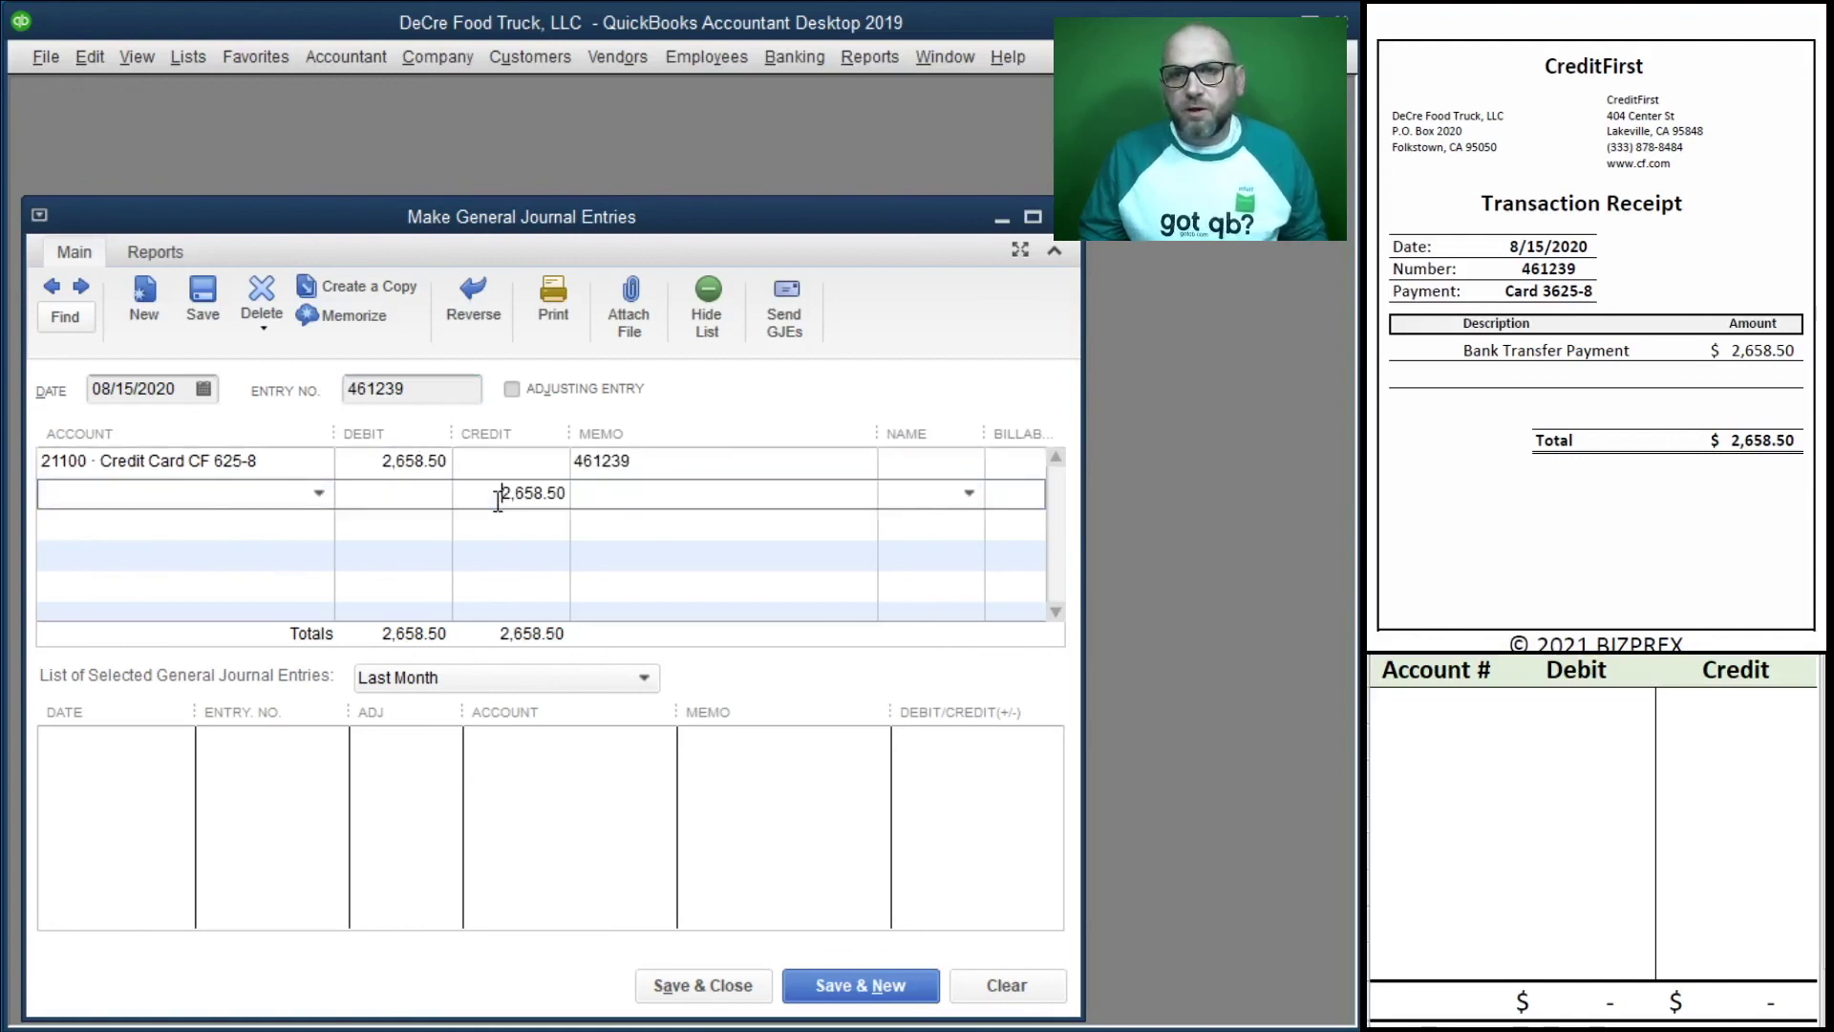
click(319, 495)
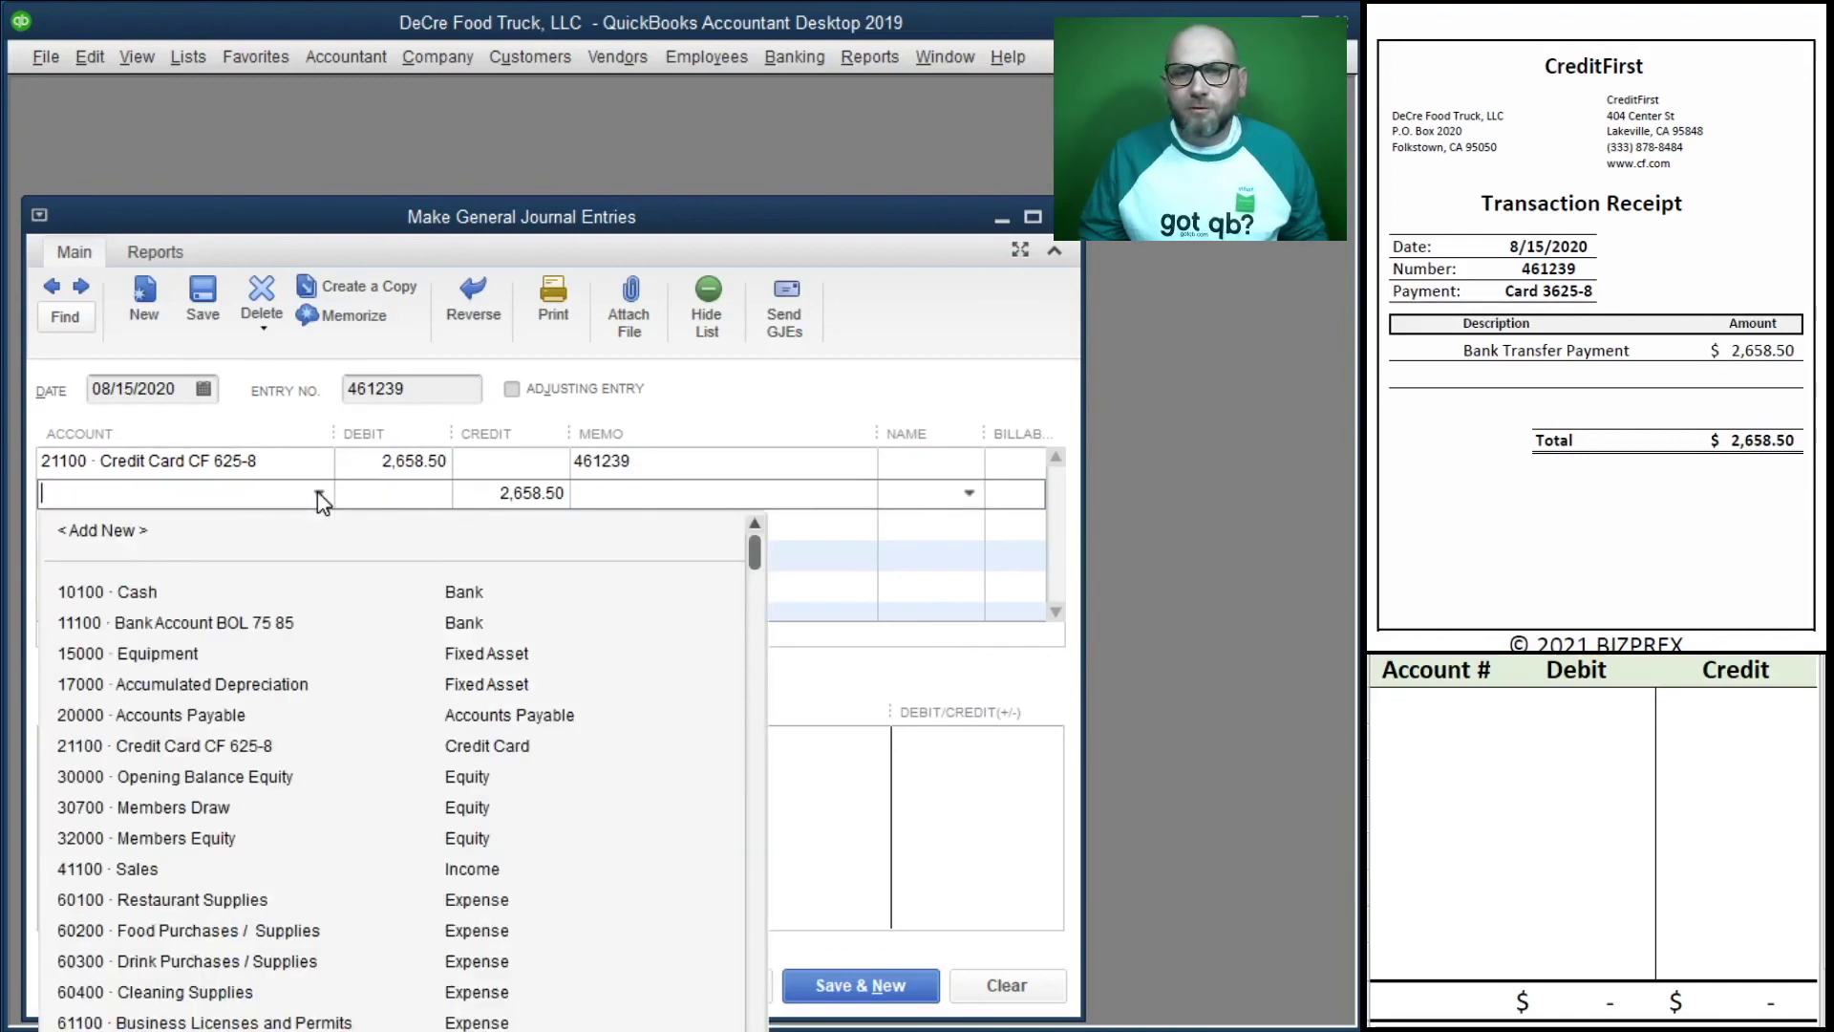
click(238, 623)
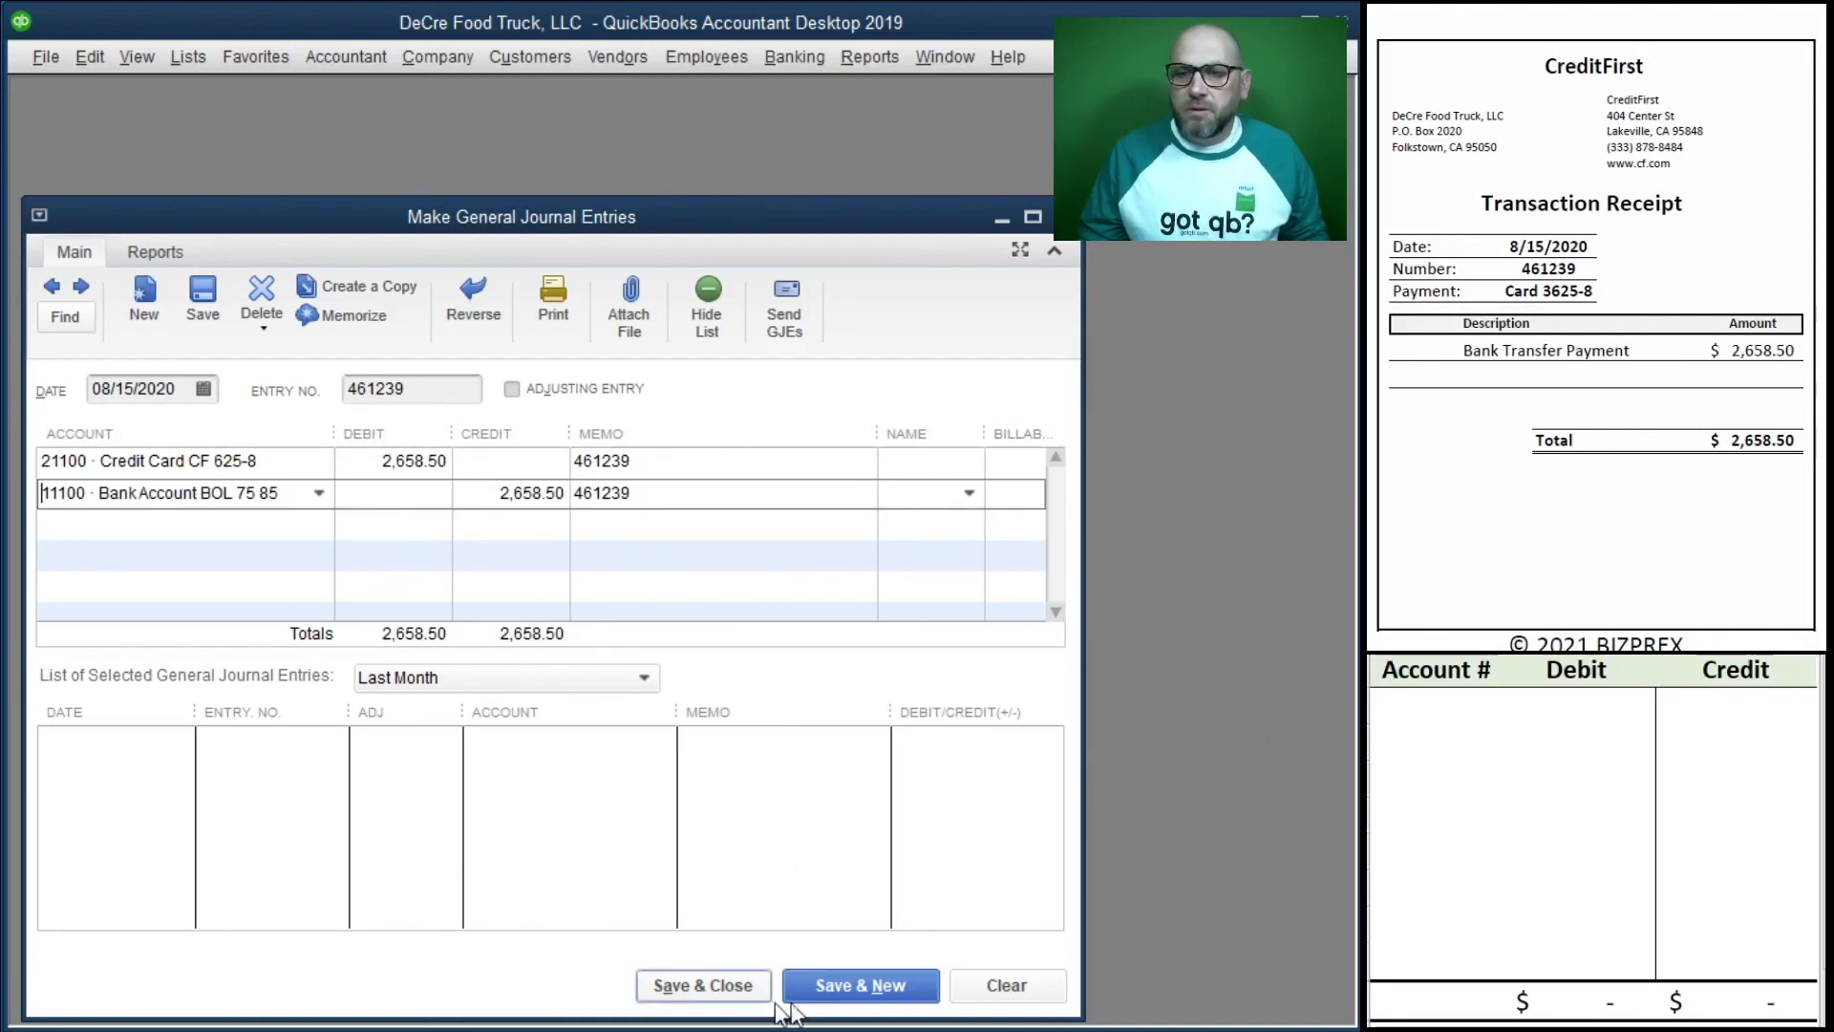
click(702, 985)
scroll(1573, 394, down, 10)
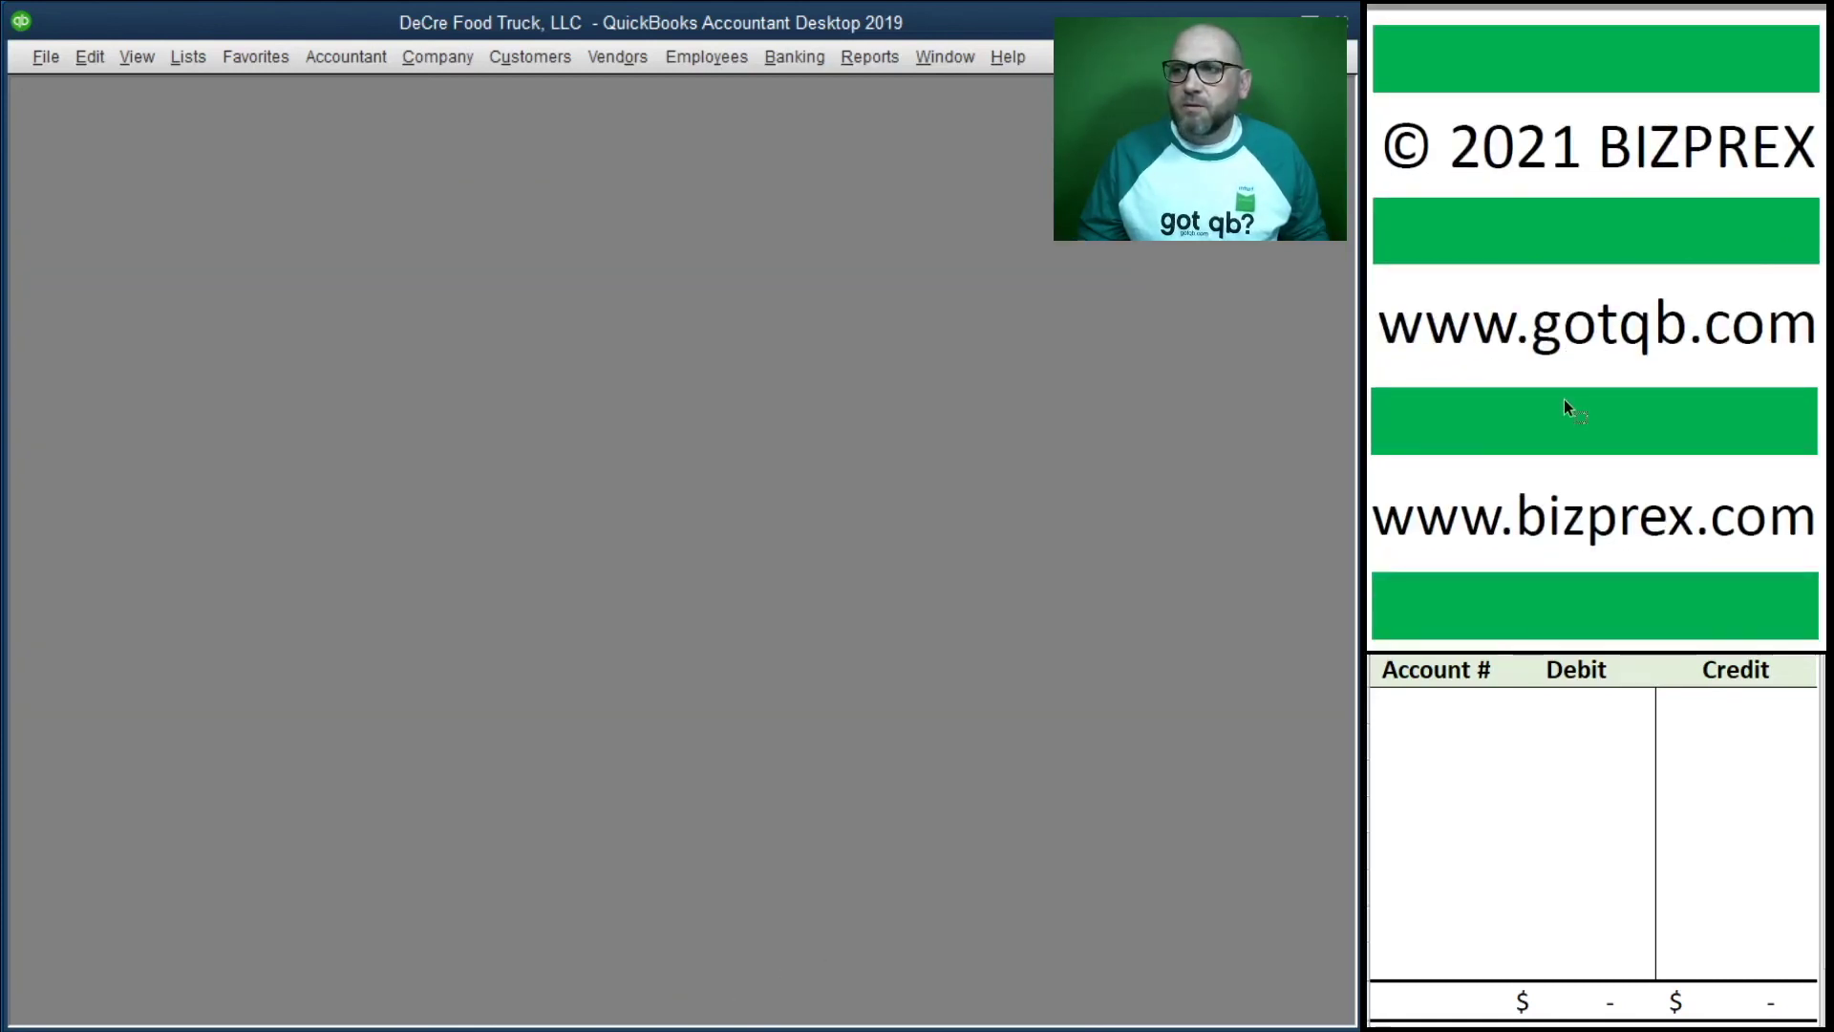
scroll(1567, 406, down, 2)
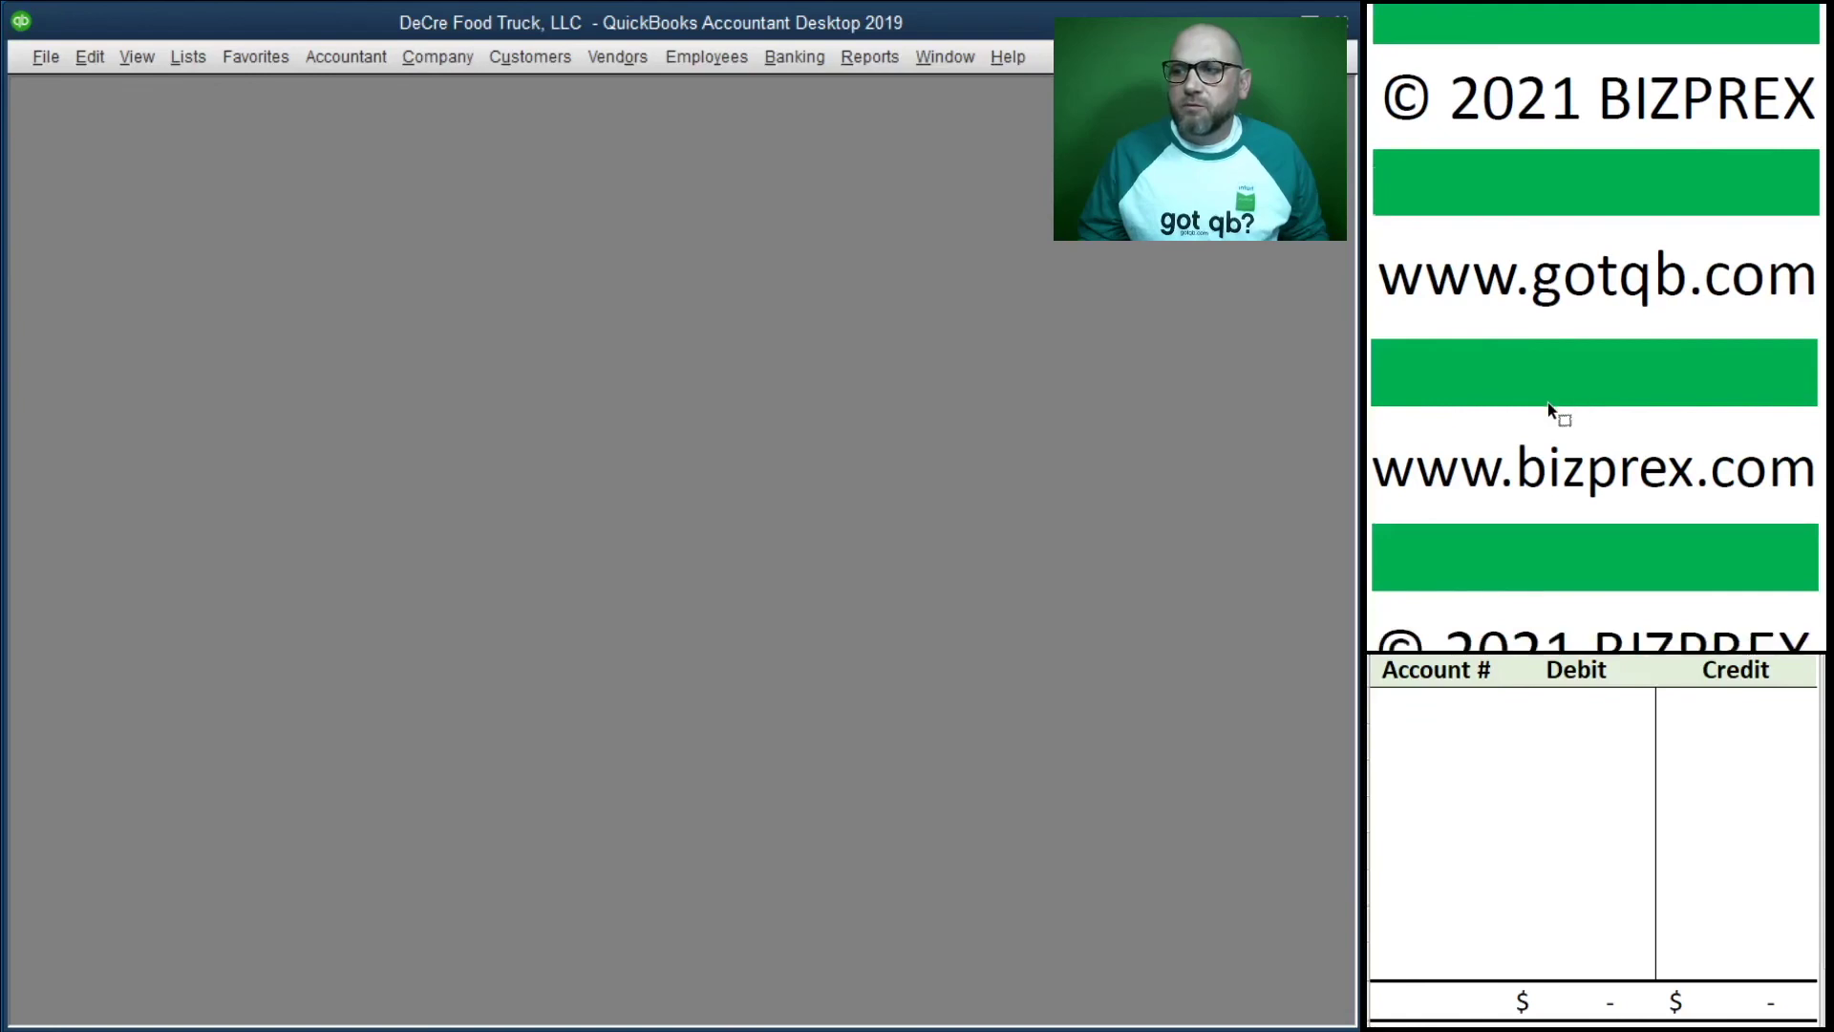
scroll(1552, 411, down, 1)
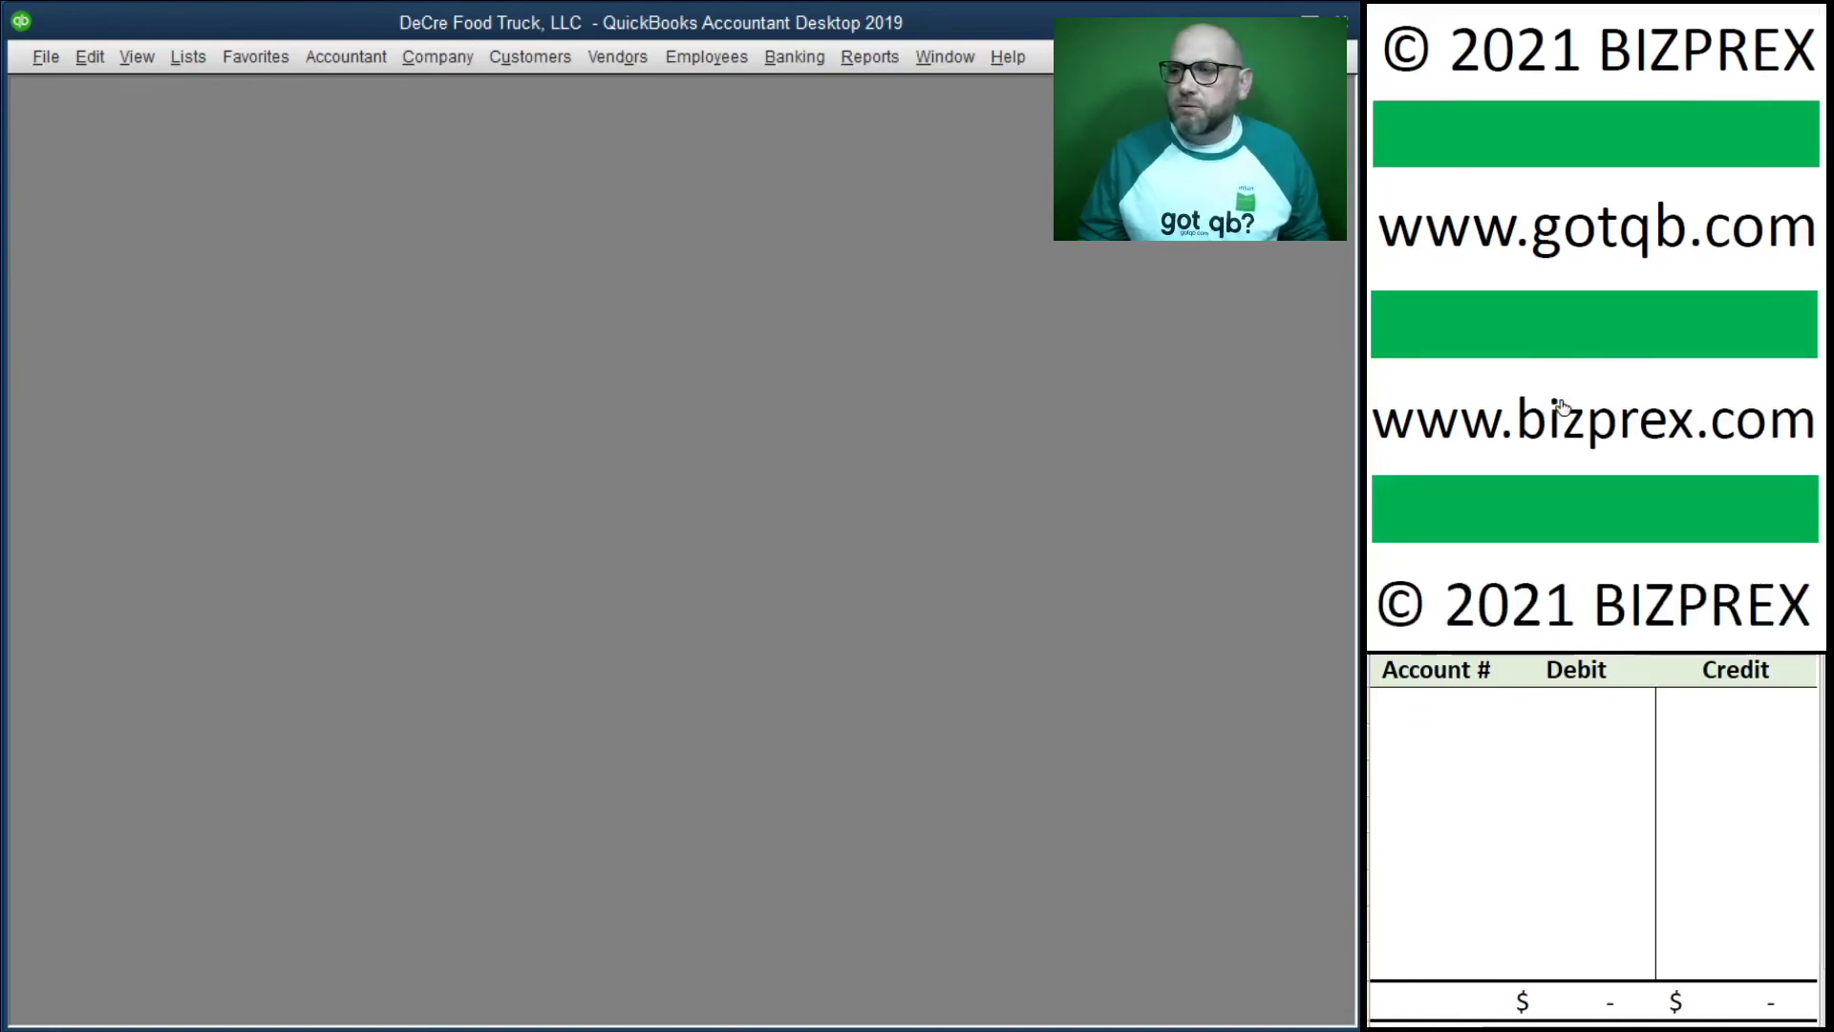